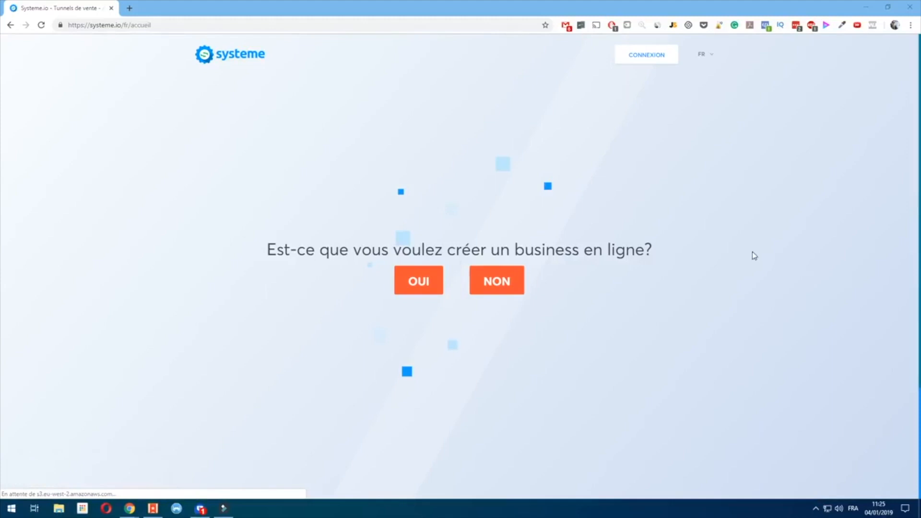
Log in to the Systeme.io account with the saved credentials
left_click(653, 61)
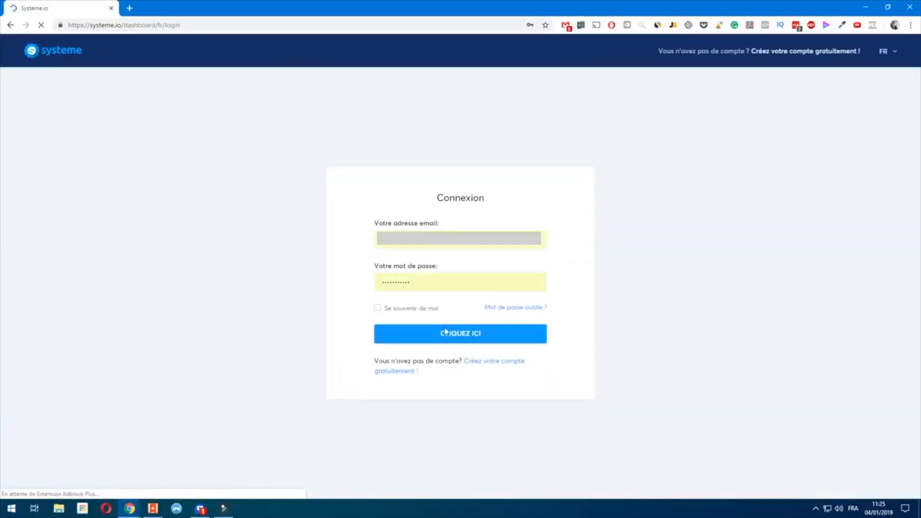
left_click(446, 340)
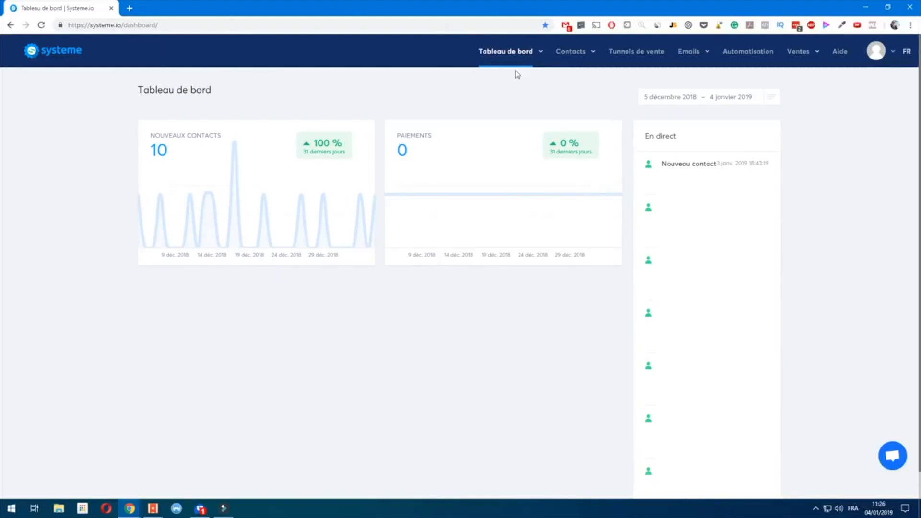
View the affiliate dashboard and the Mes formations course list
mouse_move(528, 61)
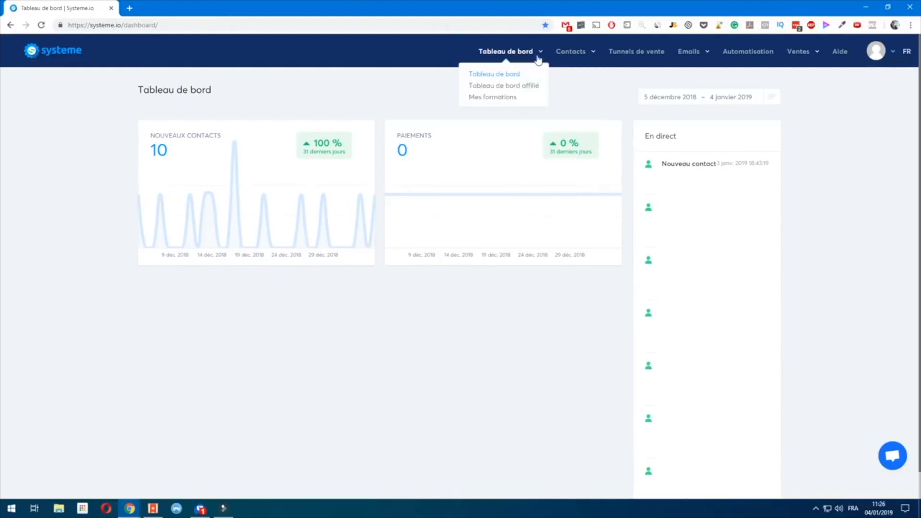
left_click(503, 88)
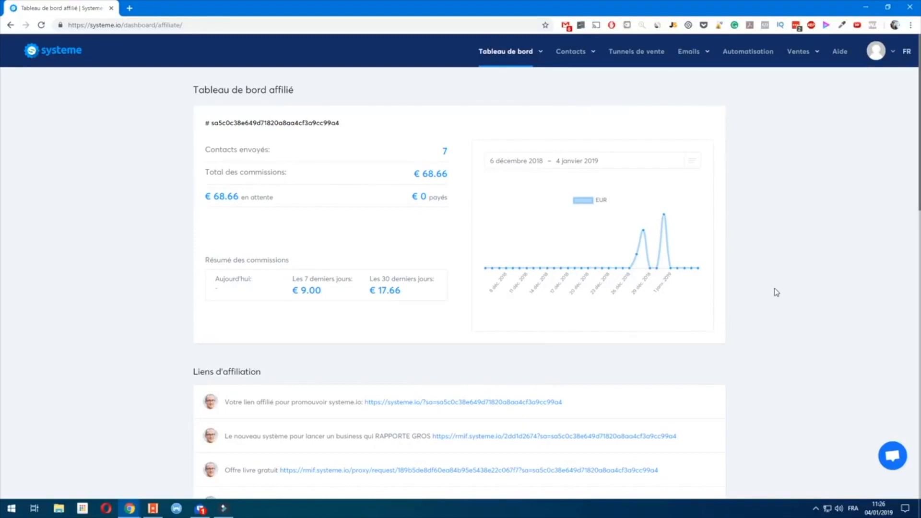
mouse_move(530, 61)
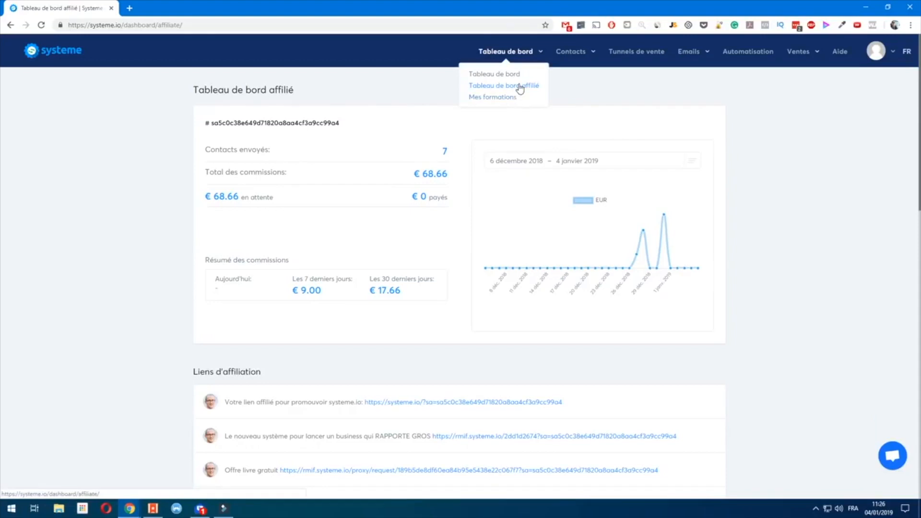
left_click(509, 98)
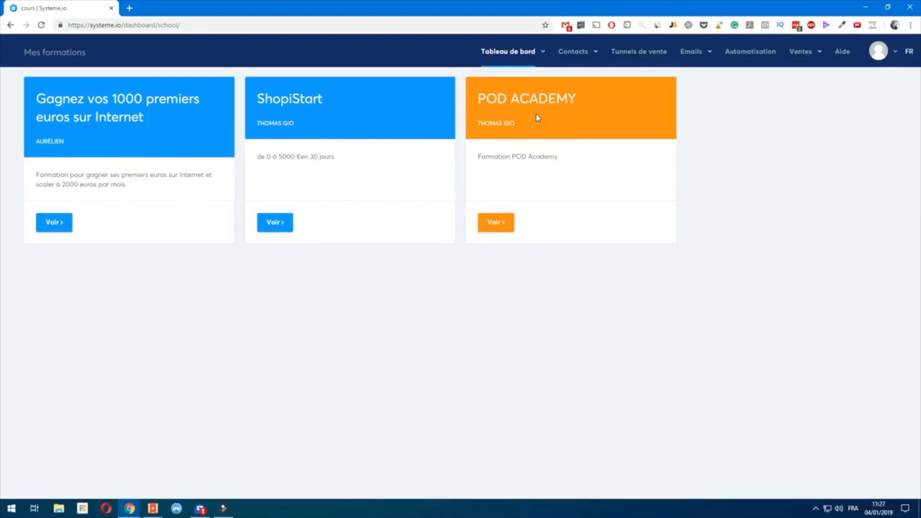
View the contact list, and check the tag list, including the contacts enrolled under the Affilié tag
mouse_move(580, 51)
left_click(574, 75)
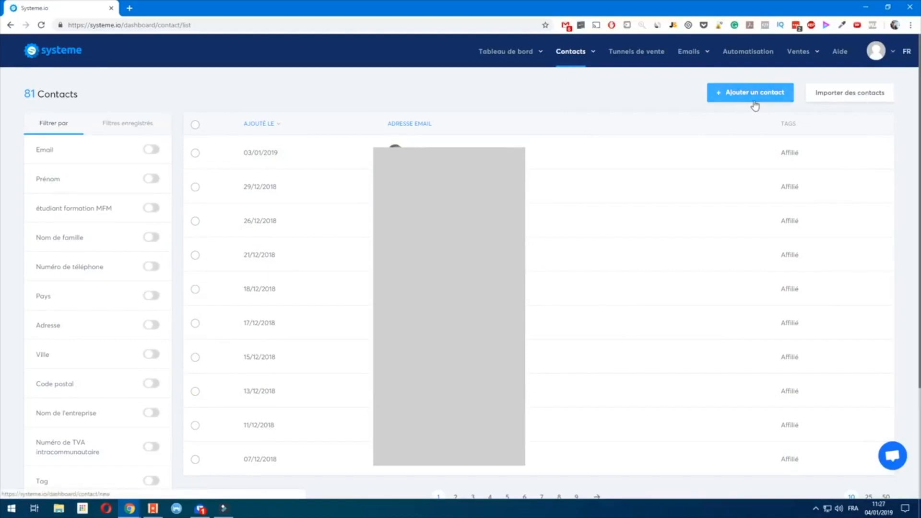
mouse_move(590, 66)
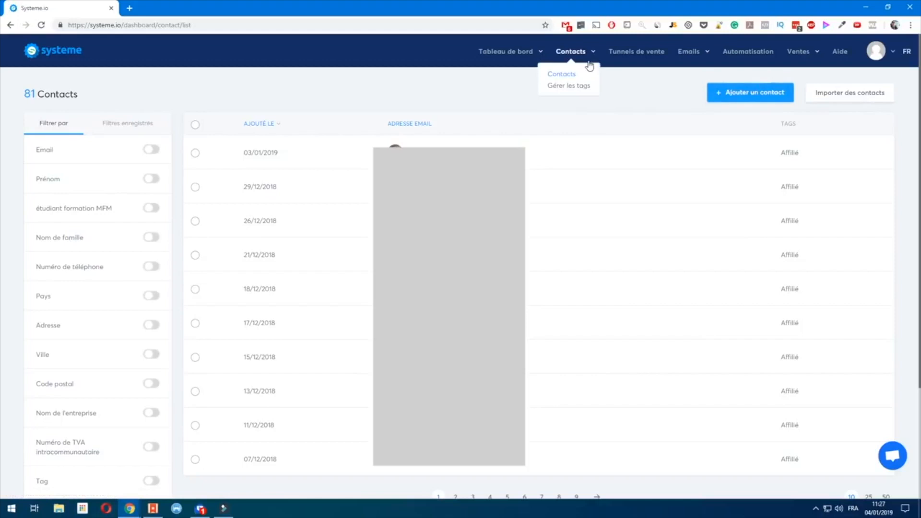
left_click(582, 89)
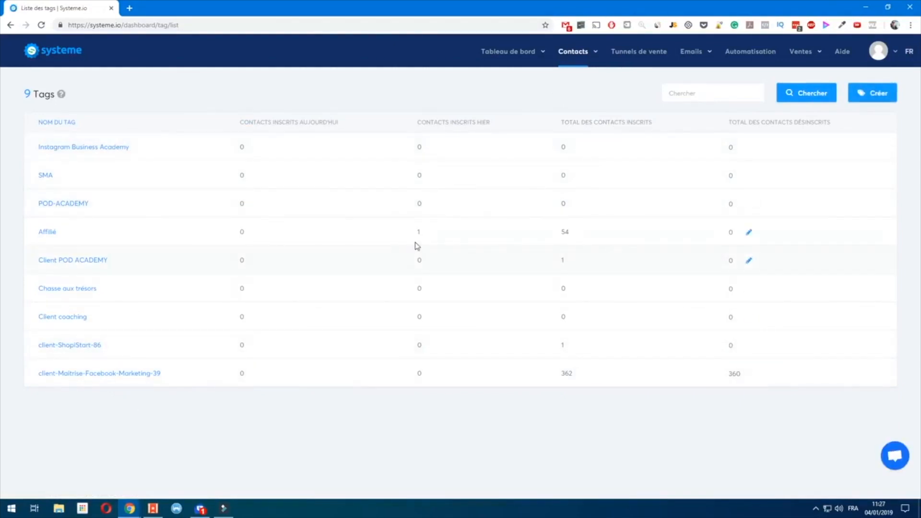
left_click_drag(556, 233, 586, 234)
left_click(574, 430)
Create a tag named "clients" with the description "tous les clients" and save it
mouse_move(571, 66)
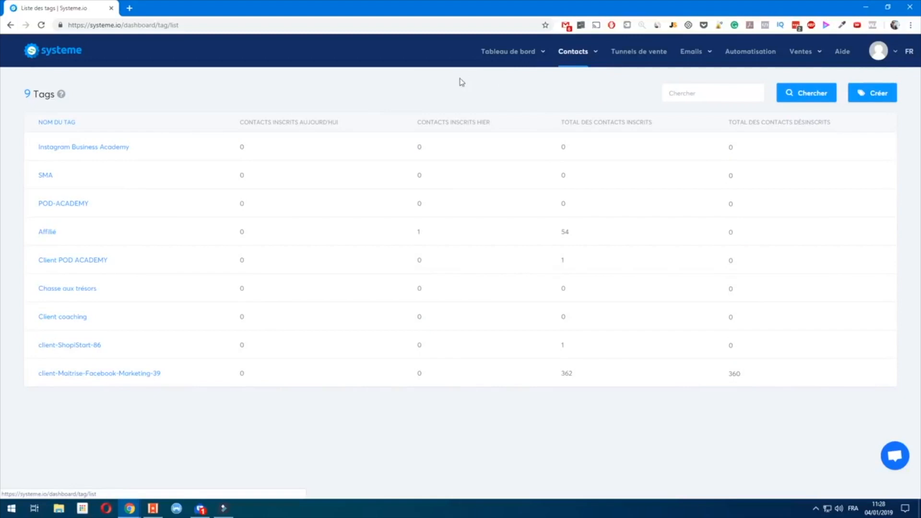
left_click(876, 96)
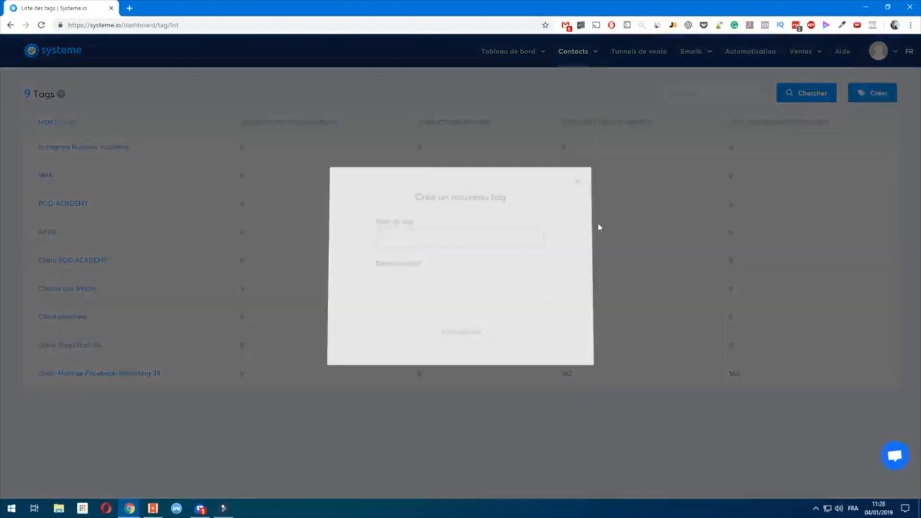
left_click(439, 241)
type("clients")
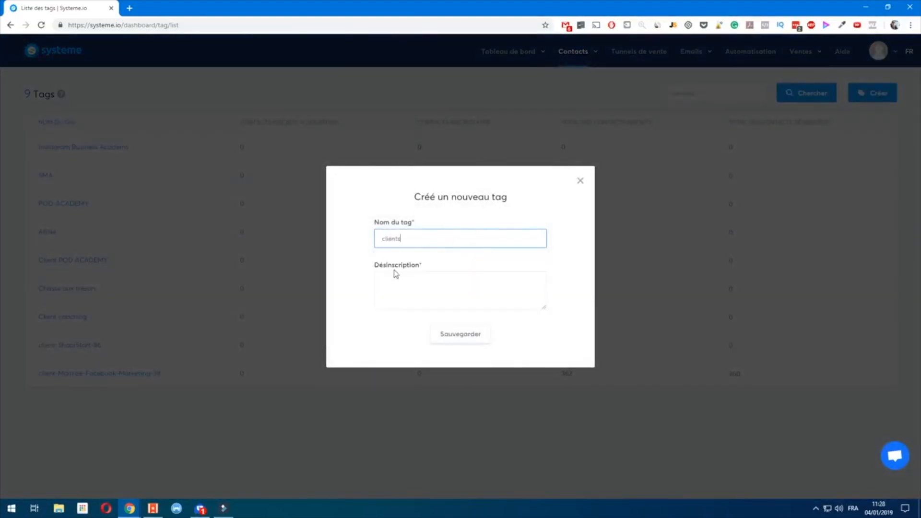
left_click(396, 275)
type("tous les clients")
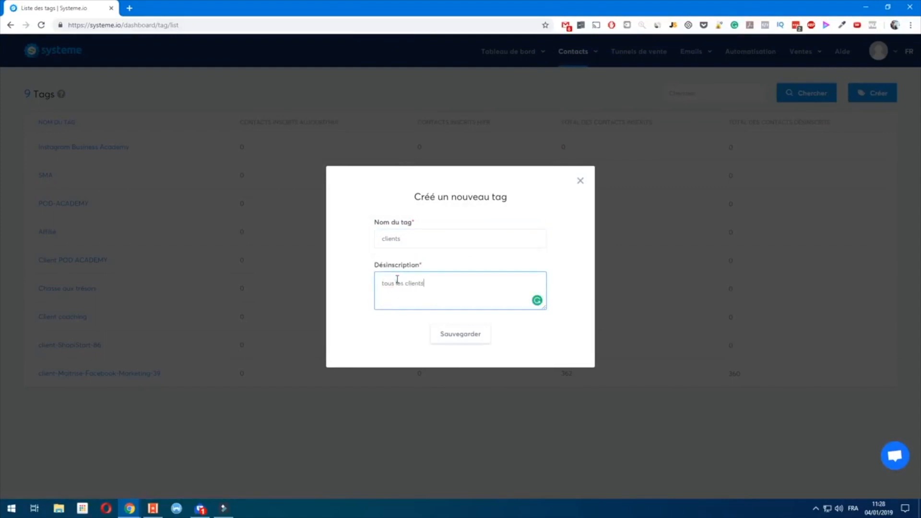
left_click(439, 334)
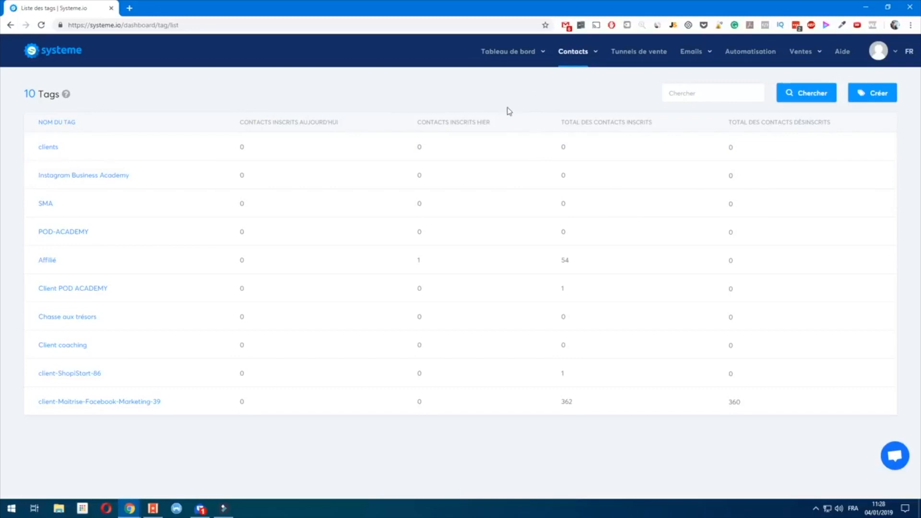
Open the Affiliation sales funnel and preview its capture page
left_click(632, 53)
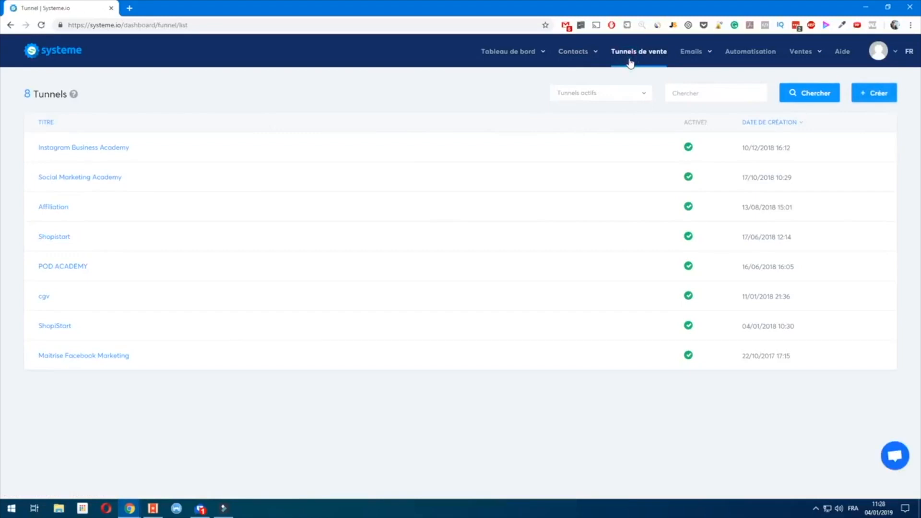
left_click(64, 210)
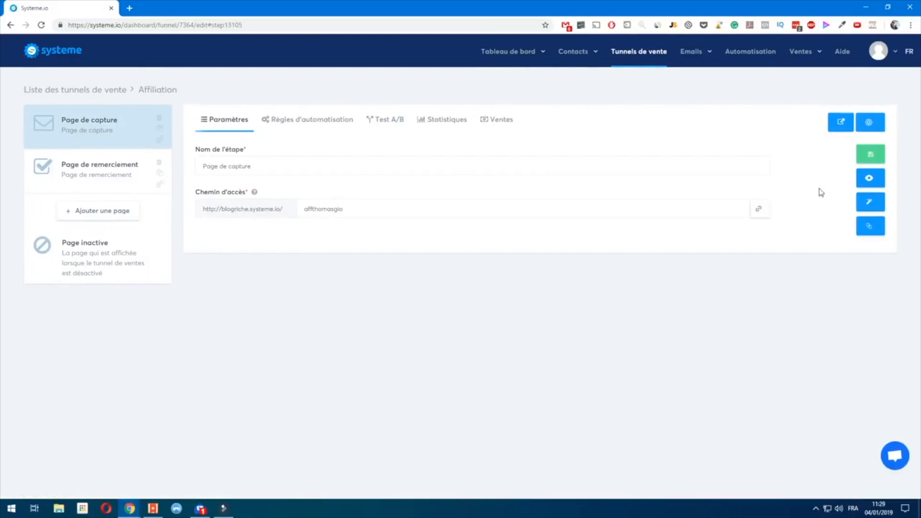
left_click(869, 178)
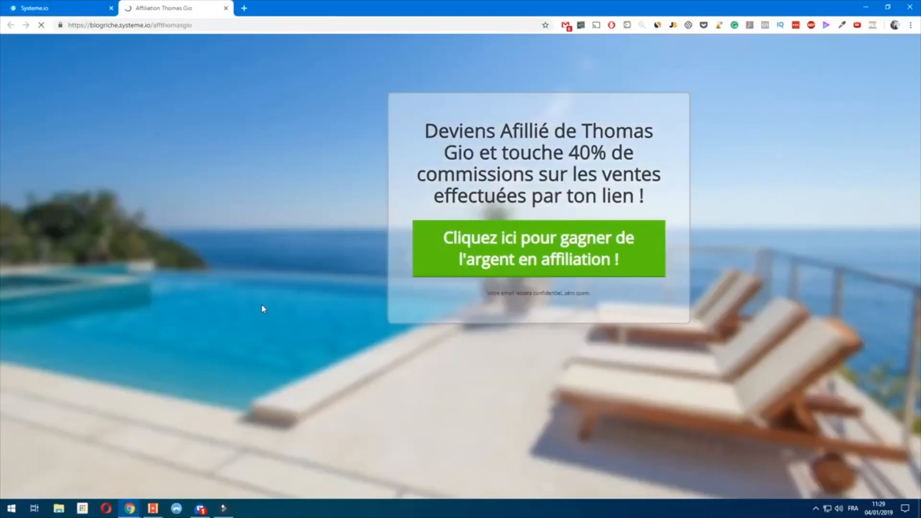
left_click(220, 175)
double_click(238, 186)
left_click(239, 186)
Open the capture page's sign-up form and inspect its first name and email fields, leaving them empty
left_click(517, 260)
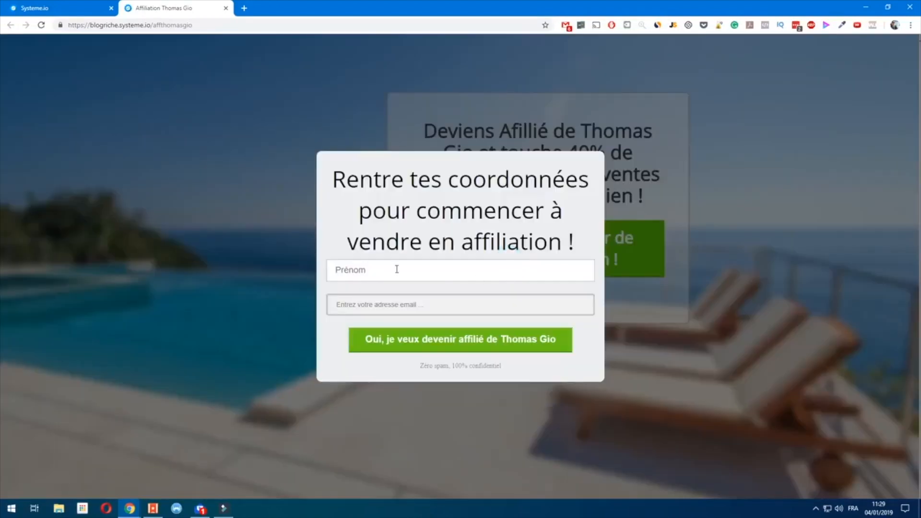
left_click(352, 272)
left_click(382, 313)
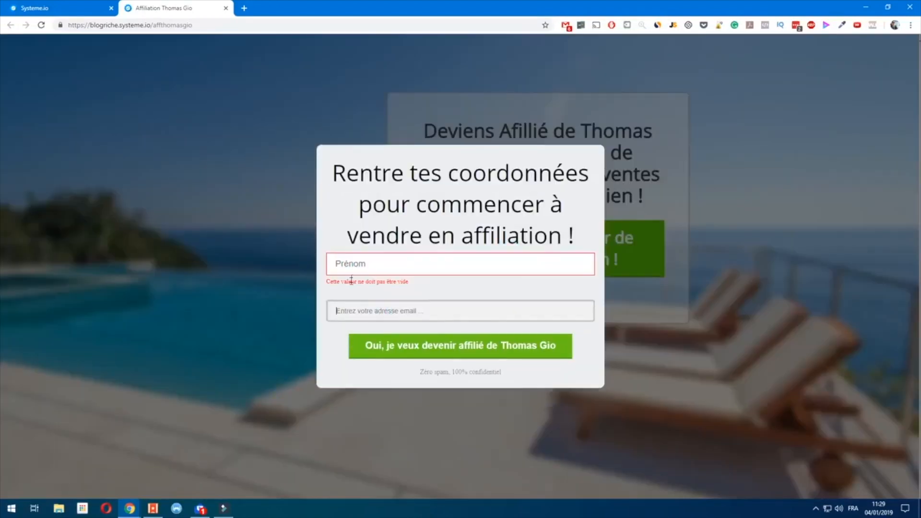
left_click(348, 261)
left_click(369, 311)
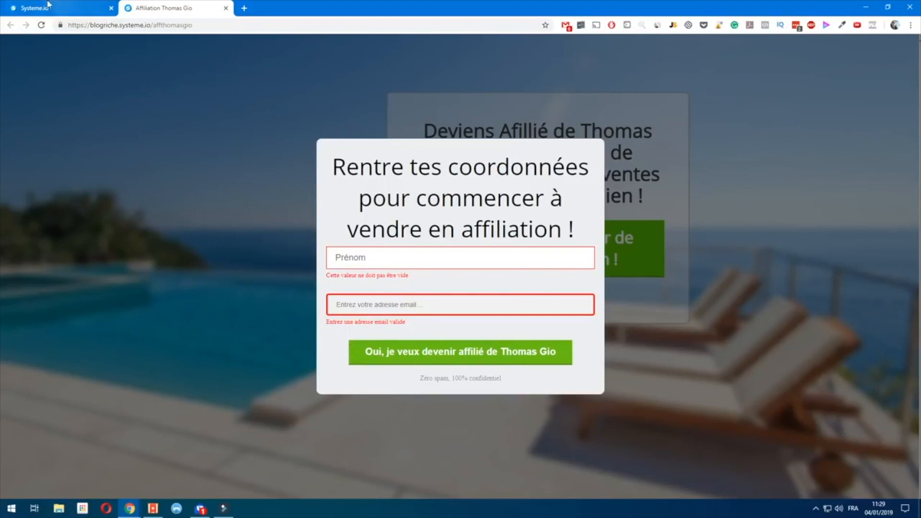
Return to the Systeme.io dashboard and list the contacts carrying the Affilié tag
left_click(34, 7)
mouse_move(573, 52)
left_click(576, 87)
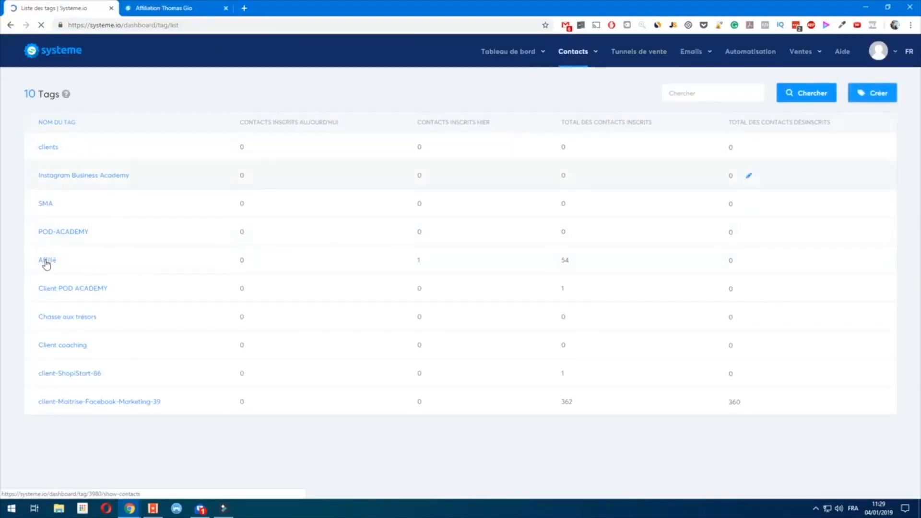
left_click(46, 261)
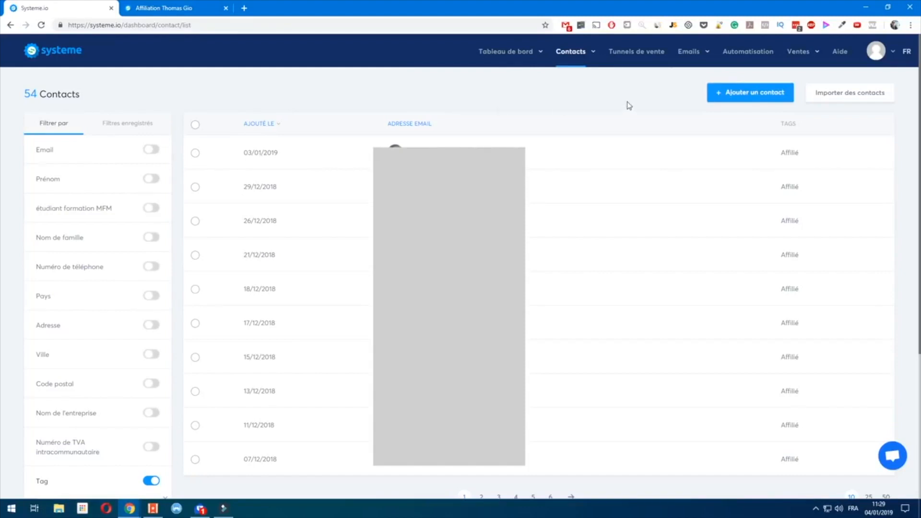
Open the Instagram Business Academy funnel, preview its sales page and read through to the final call to action
left_click(625, 61)
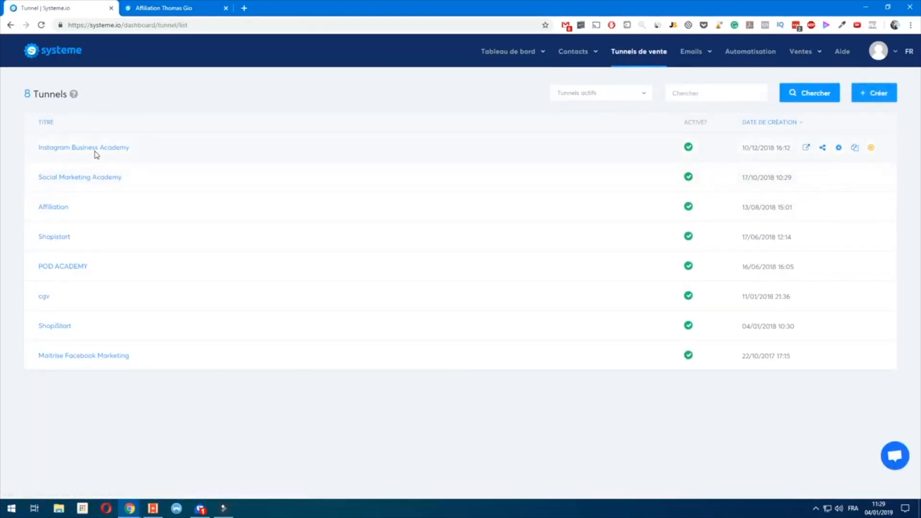
left_click(97, 152)
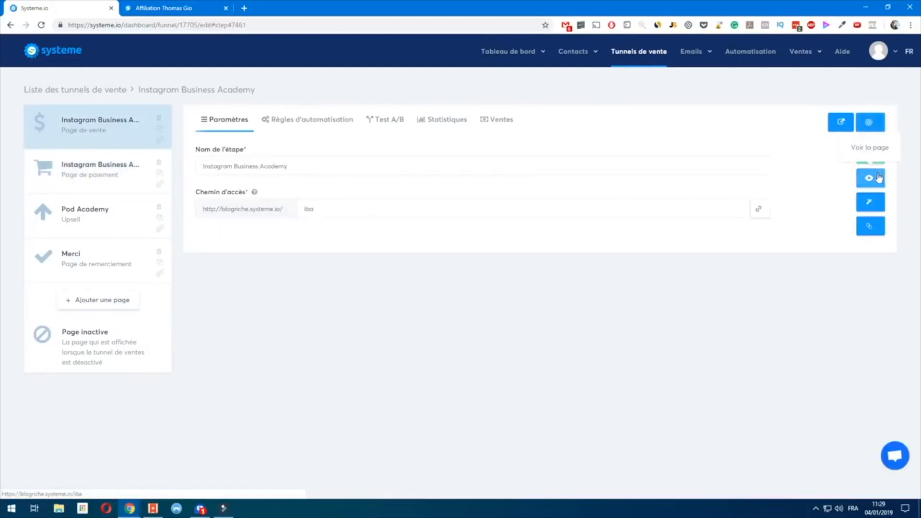
left_click(870, 178)
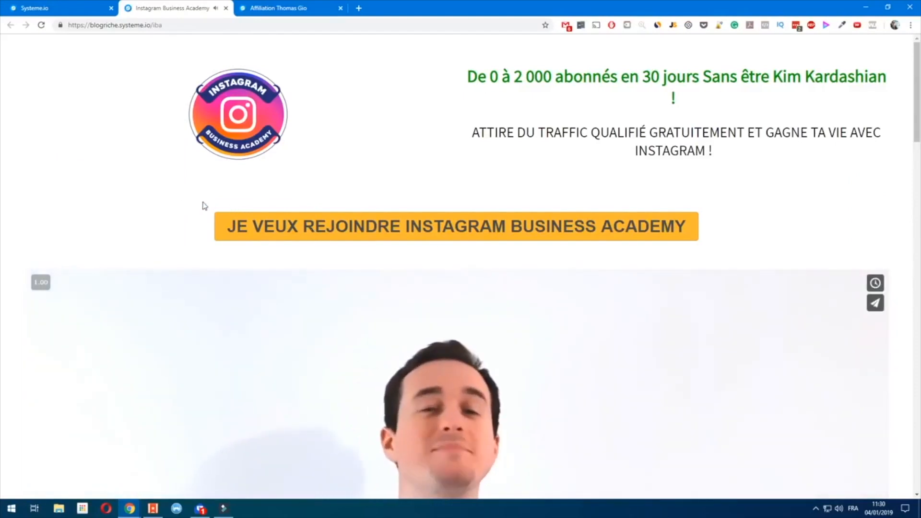
scroll(552, 178, "down", 10)
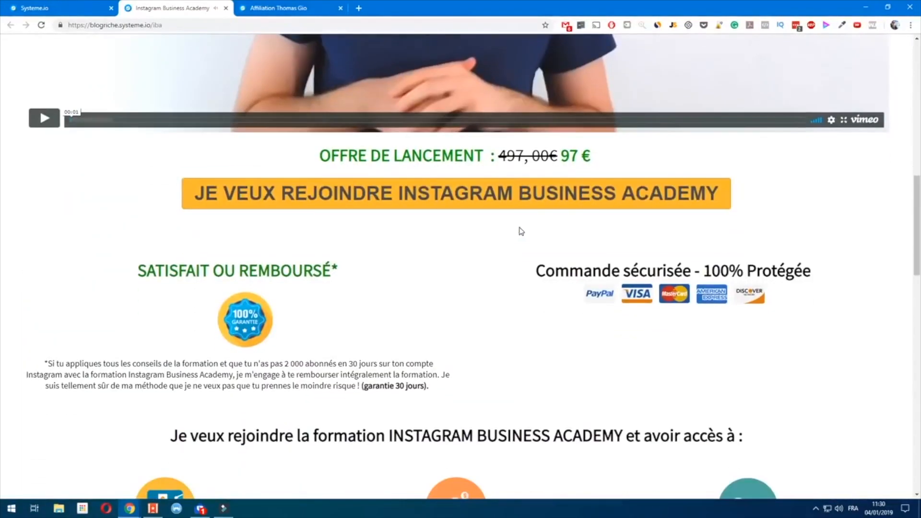
scroll(472, 196, "down", 15)
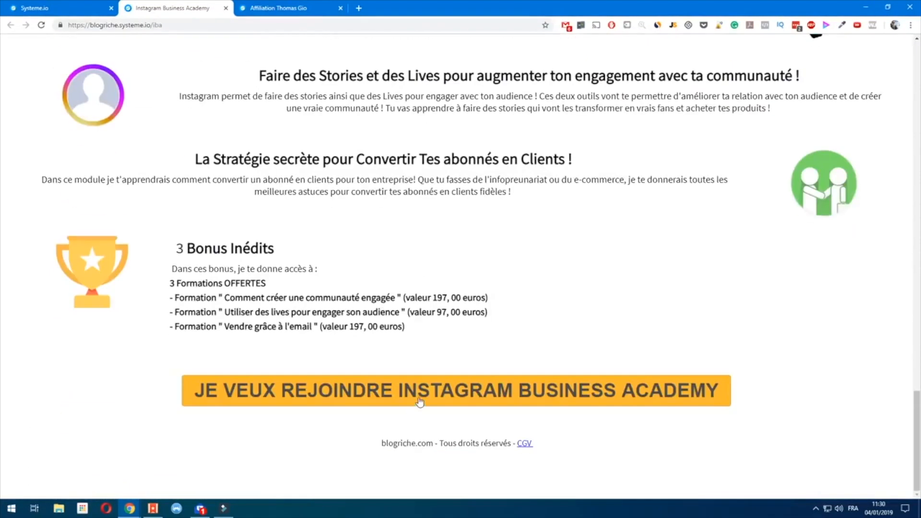
Go to the Instagram Business Academy order page, examine its customer fields, payment methods, VIP offer and price options, and close the preview
left_click(420, 401)
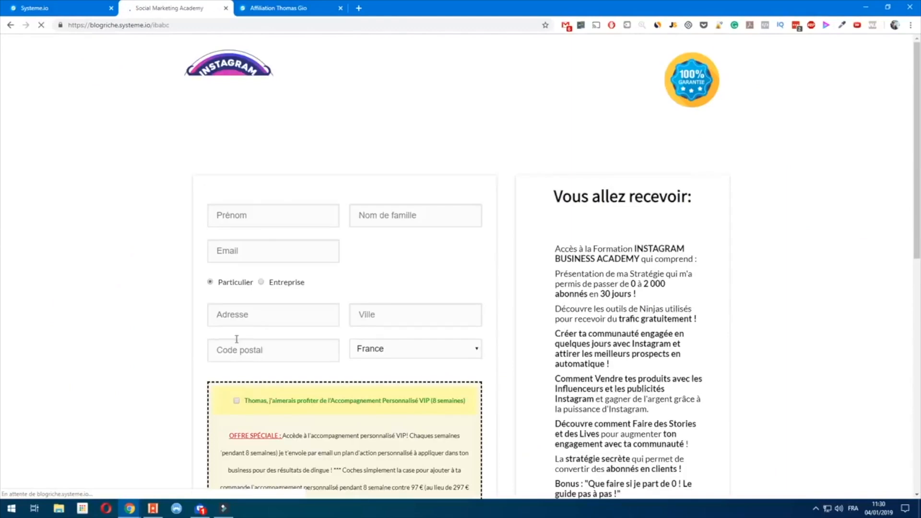
scroll(343, 277, "down", 8)
scroll(539, 341, "up", 6)
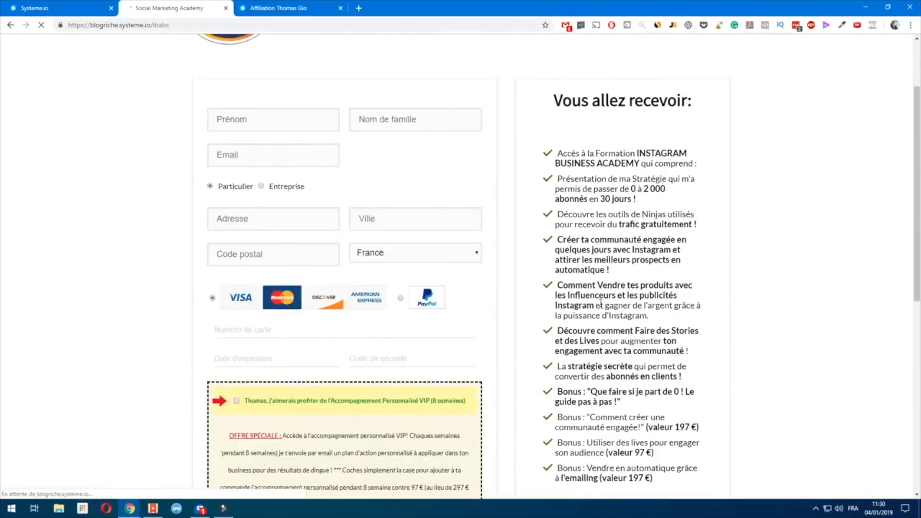
scroll(600, 303, "down", 5)
scroll(581, 364, "up", 4)
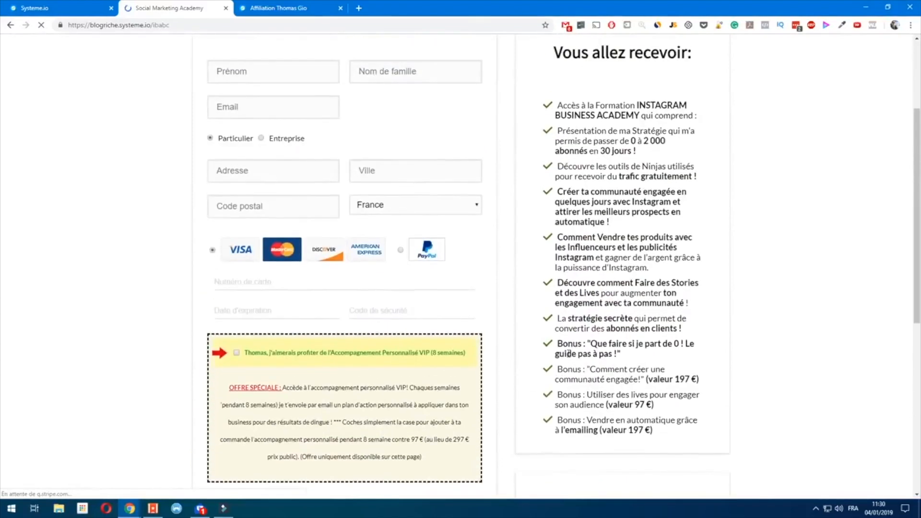
scroll(499, 352, "up", 2)
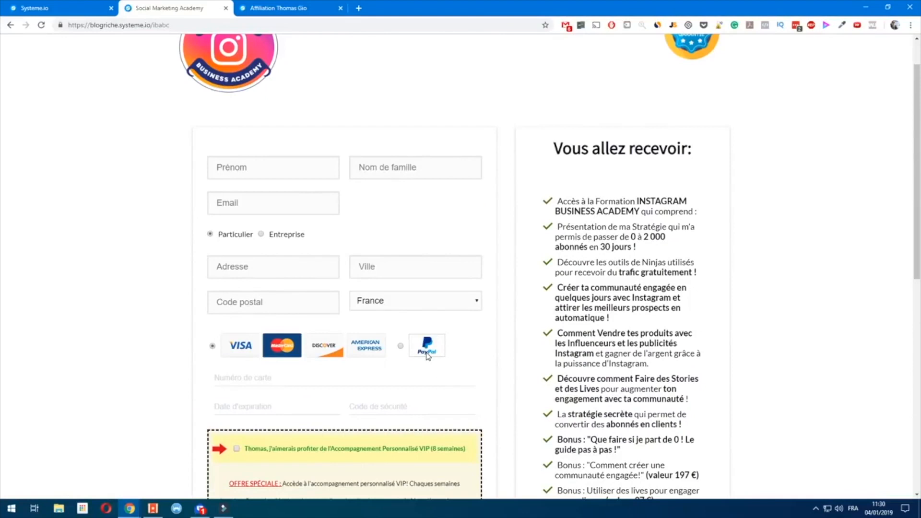
scroll(427, 356, "up", 1)
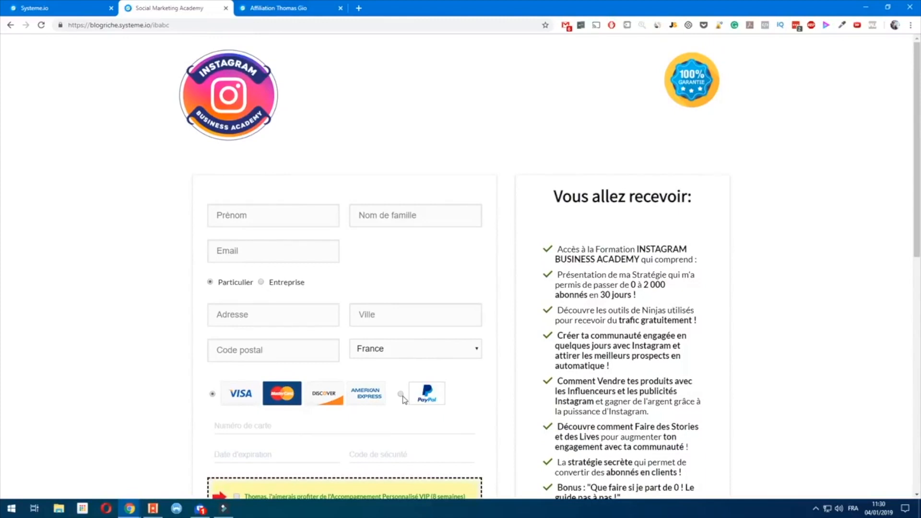
scroll(469, 366, "down", 4)
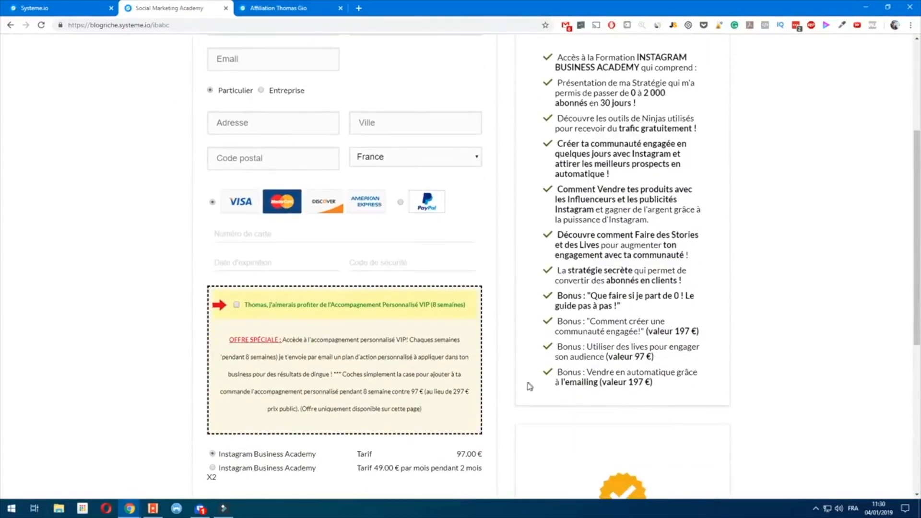
scroll(479, 350, "up", 4)
scroll(346, 426, "down", 7)
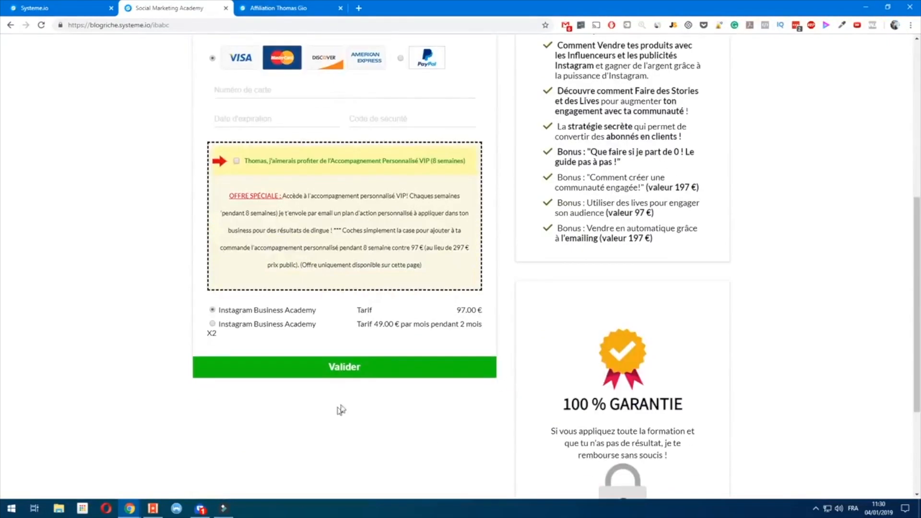
left_click(226, 7)
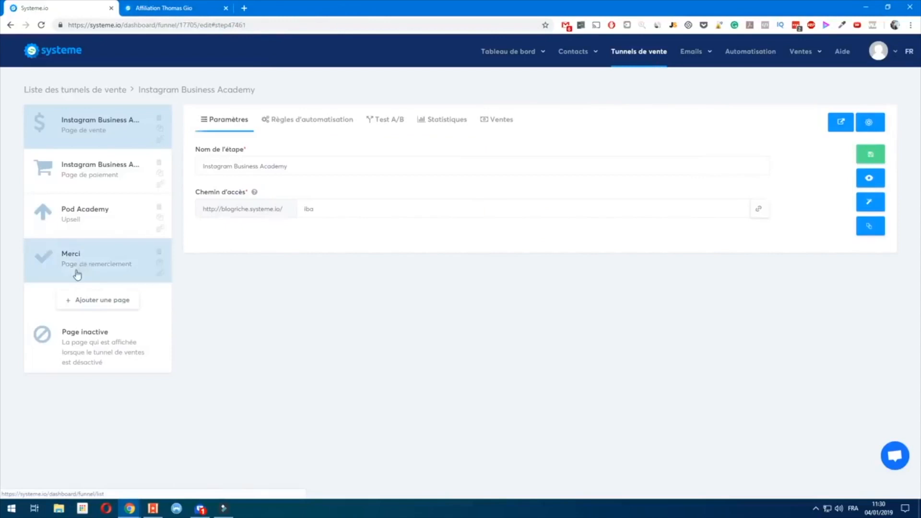
Review the settings of the Instagram Business Academy funnel's sales, payment, Pod Academy upsell and Merci pages, plus the Merci page's automation rules
left_click(67, 128)
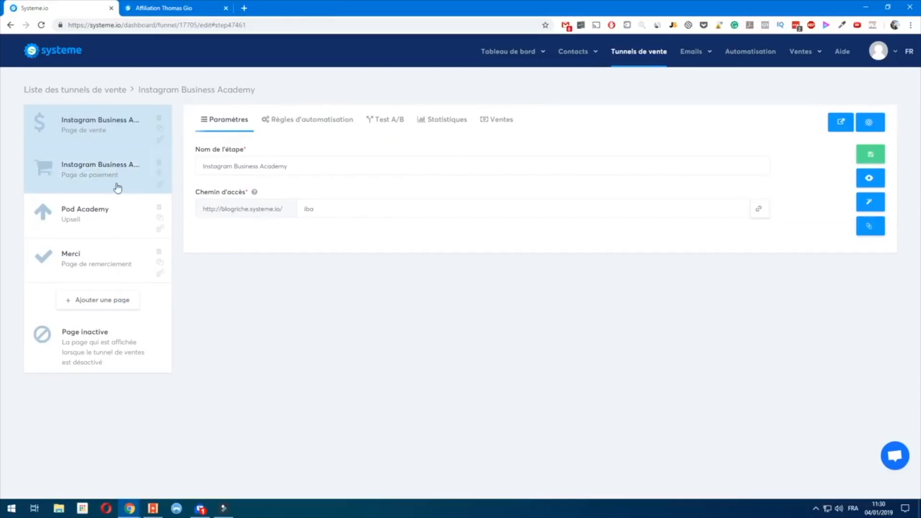
left_click(91, 172)
scroll(453, 391, "down", 3)
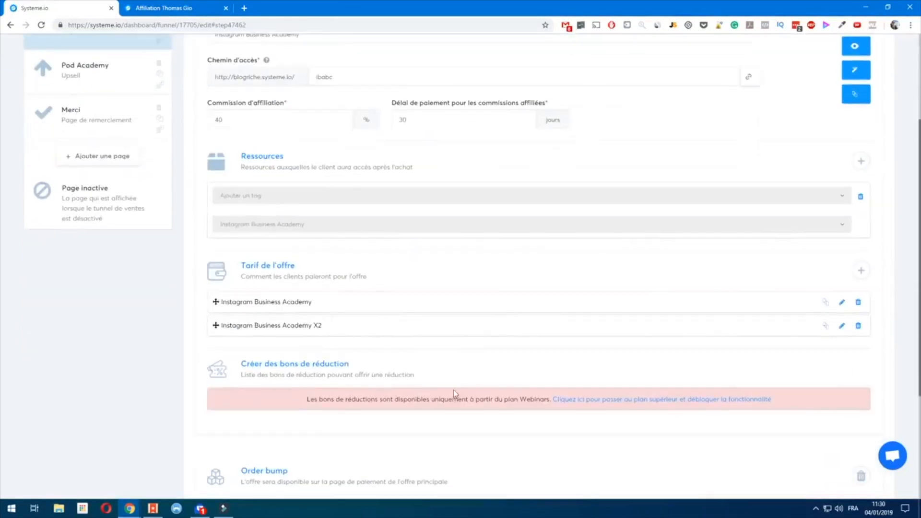
scroll(381, 396, "up", 3)
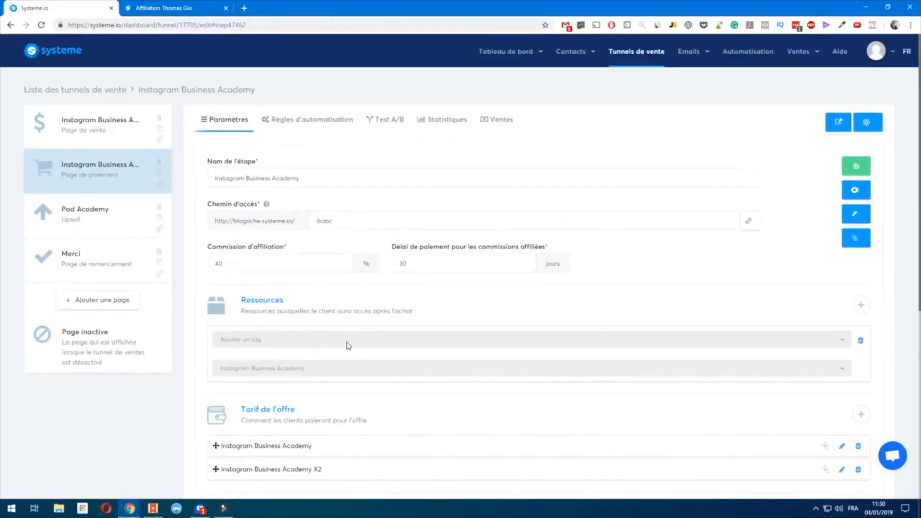
left_click_drag(288, 245, 210, 248)
left_click(318, 246)
left_click(90, 224)
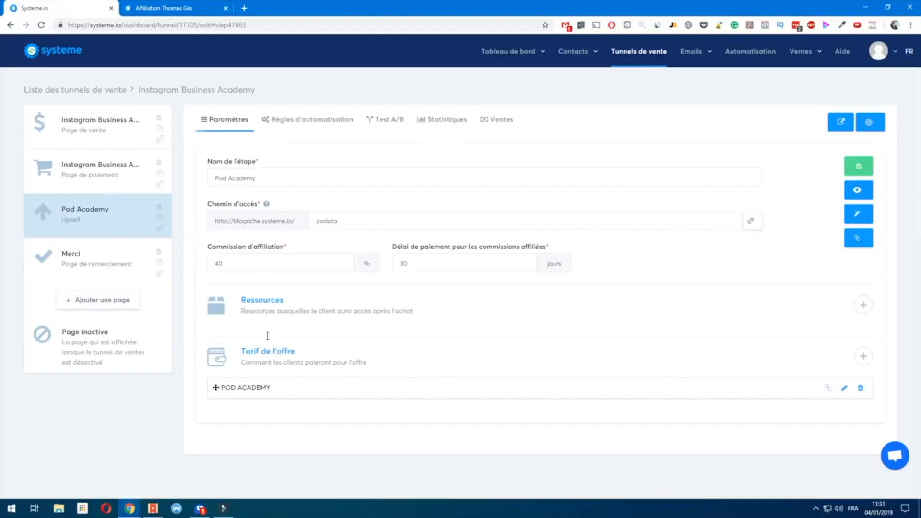
left_click(110, 270)
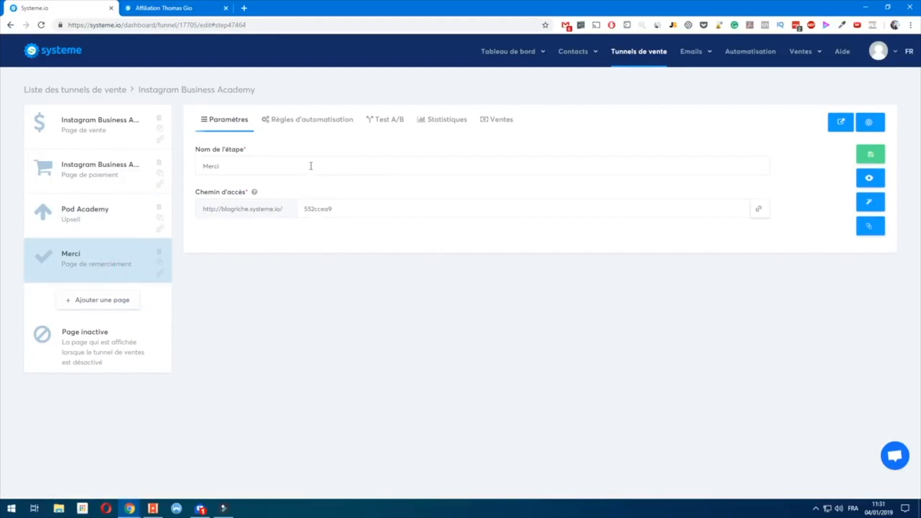
left_click(299, 126)
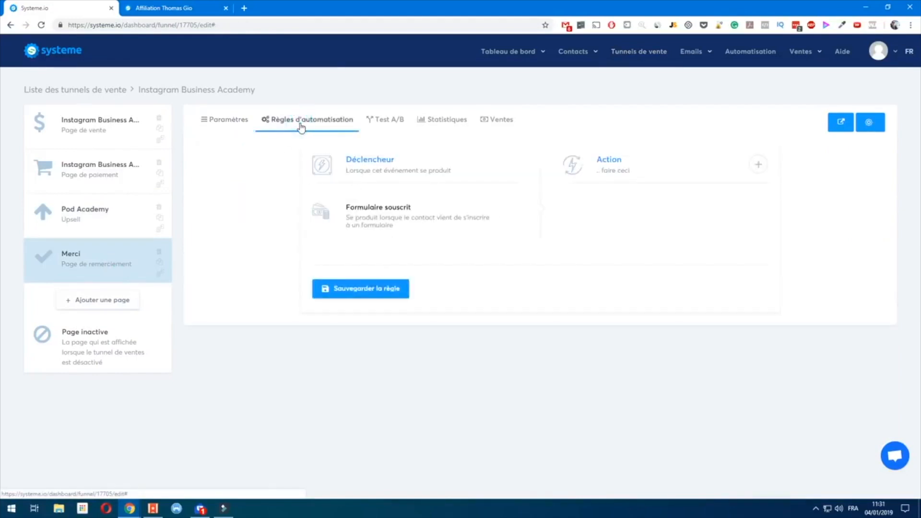
left_click(74, 207)
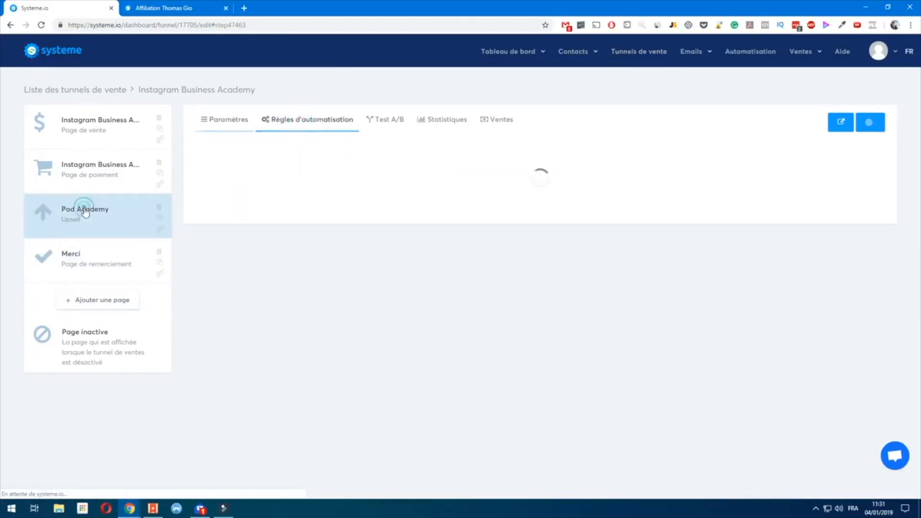
Add an Ajouter un tag action with the Instagram Business Academy tag to the payment page's Nouvelle vente automation rule
left_click(102, 185)
left_click(304, 122)
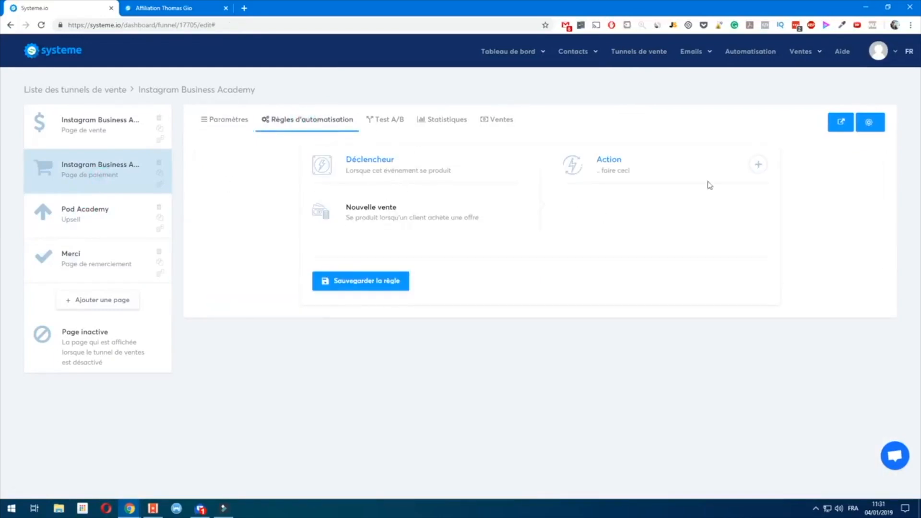
left_click(757, 164)
left_click(430, 246)
left_click(674, 249)
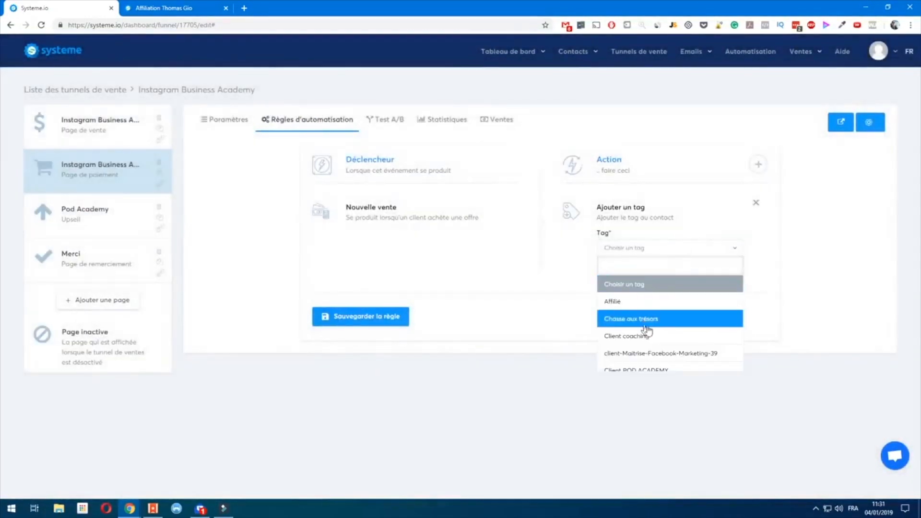
scroll(672, 341, "down", 3)
left_click(673, 336)
Try adding a S'abonner à la campagne action with the free training campaign to the Nouvelle vente rule, and remove it
left_click(763, 166)
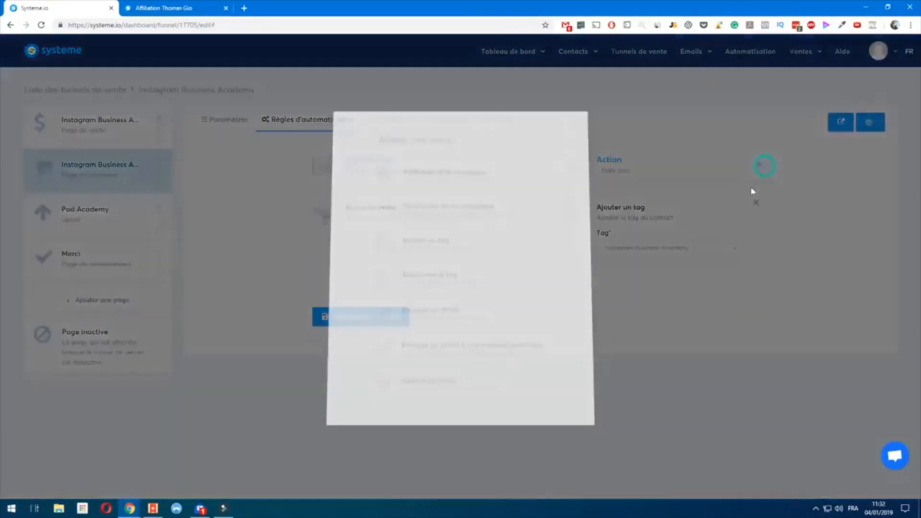
left_click(427, 181)
left_click(714, 338)
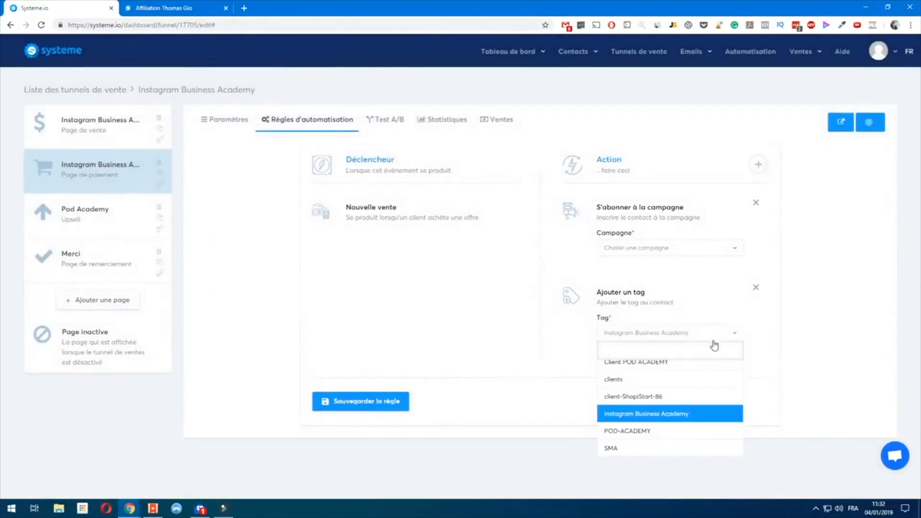
left_click(712, 336)
left_click(660, 247)
left_click(677, 283)
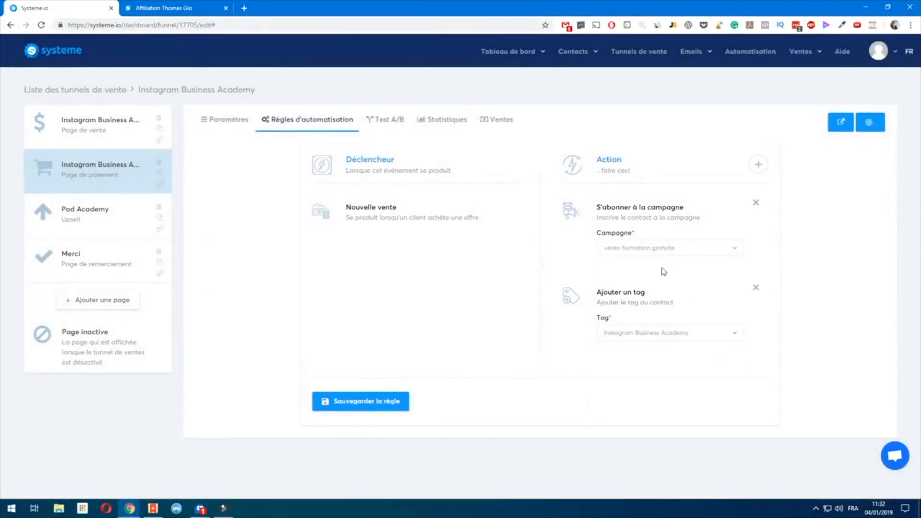
left_click(755, 206)
Save the payment page's automation rule and look through the available action types without adding one
left_click(374, 325)
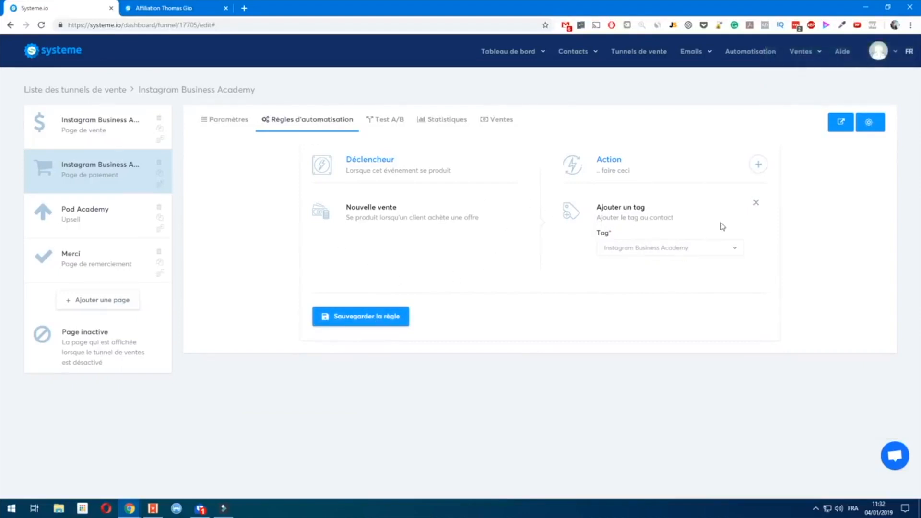
left_click(758, 164)
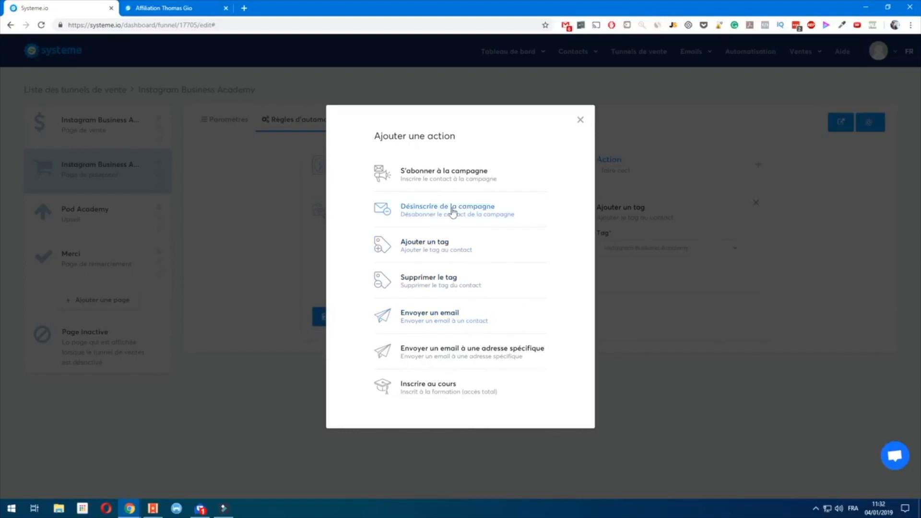
left_click(579, 121)
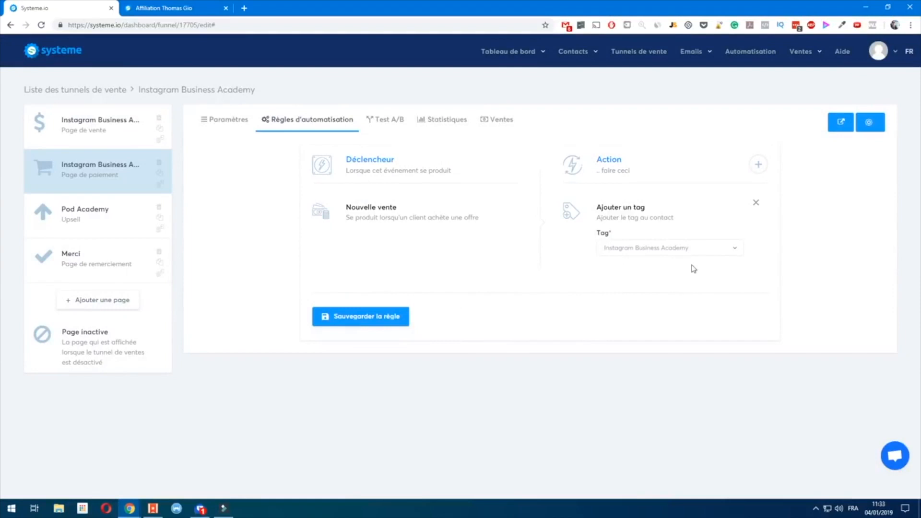
Try adding an Inscrire au cours action for the POD ACADEMY course to the Nouvelle vente rule, and remove it
left_click(759, 164)
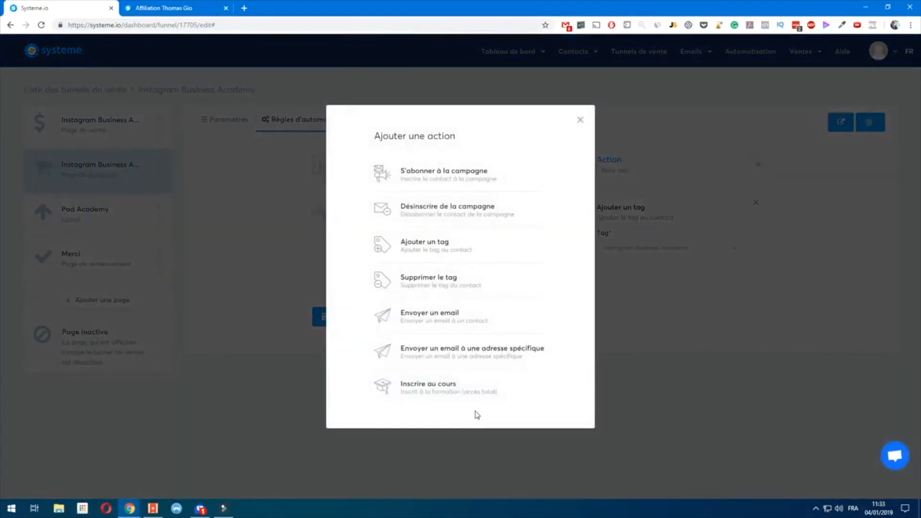
left_click(426, 390)
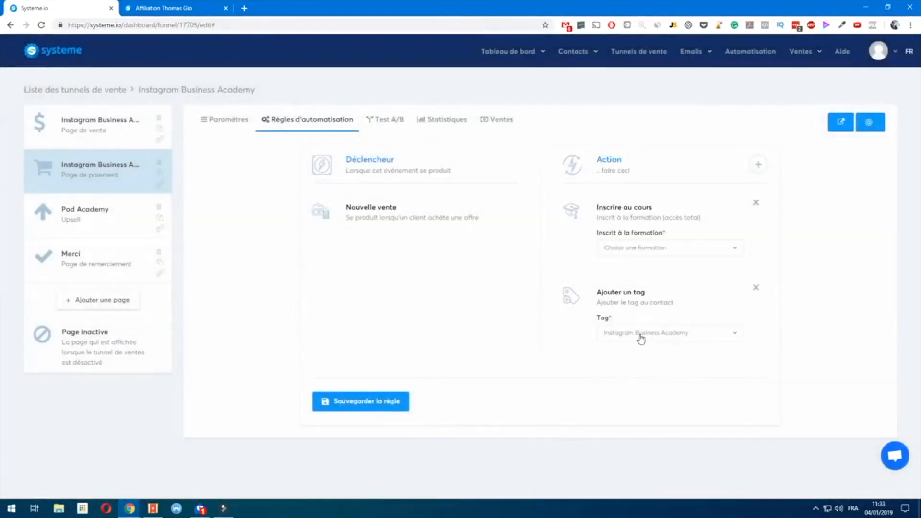
left_click(647, 248)
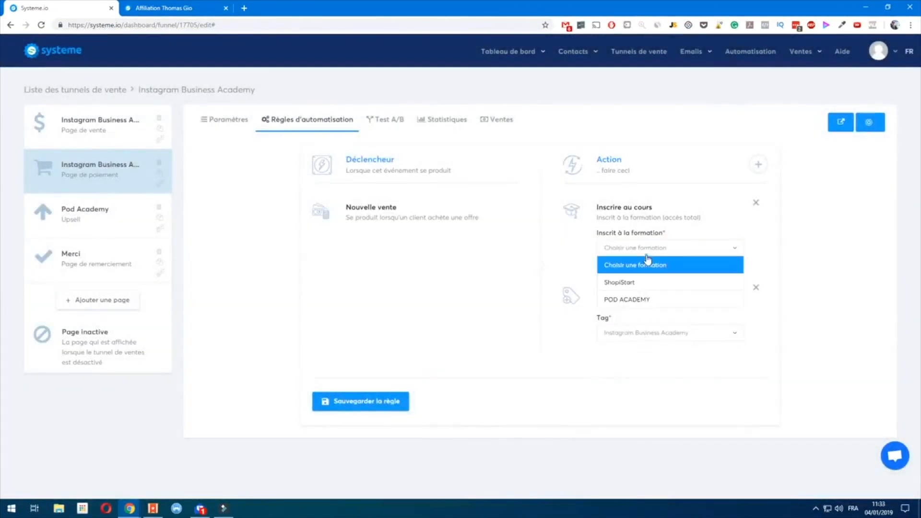
left_click(635, 301)
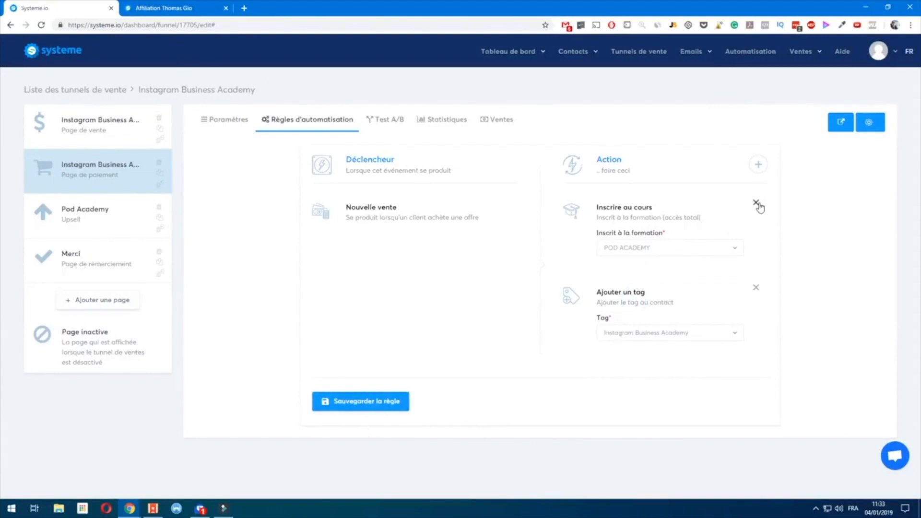
left_click(756, 203)
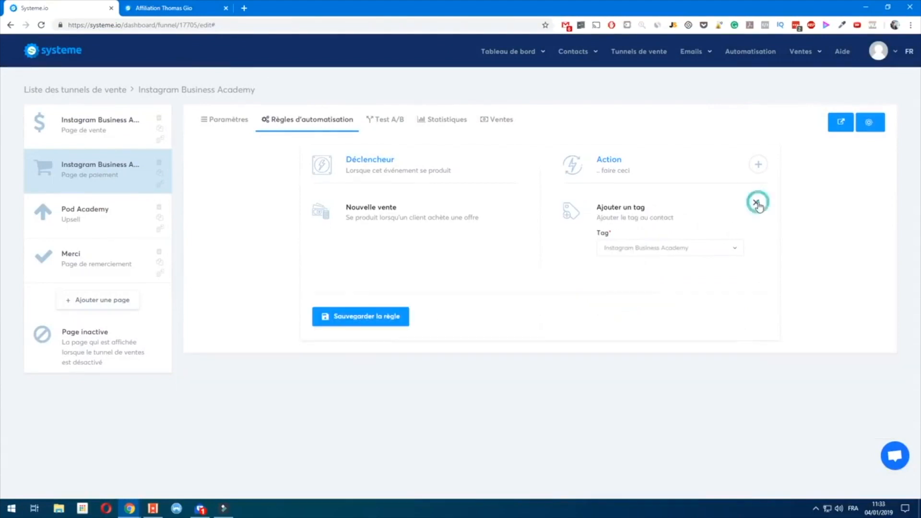
Review the list of possible actions once more and save the automation rule with only the tag action
left_click(759, 165)
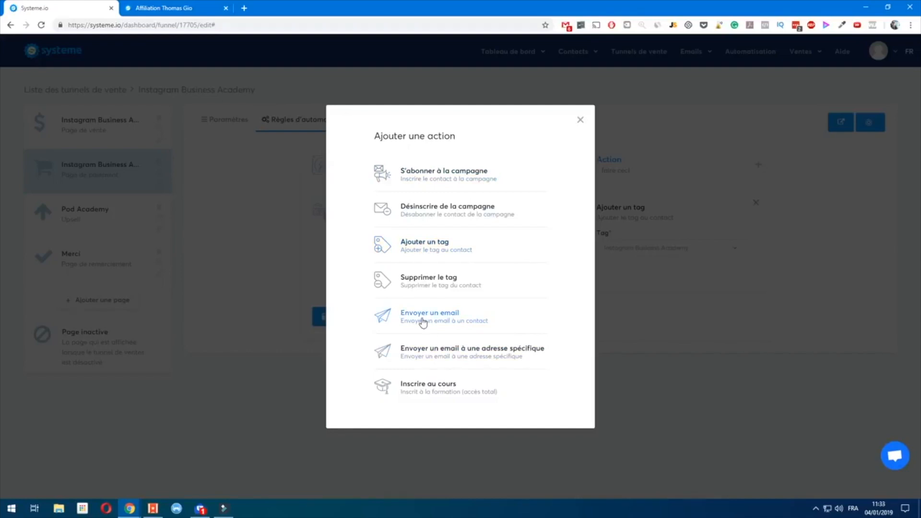
left_click(580, 121)
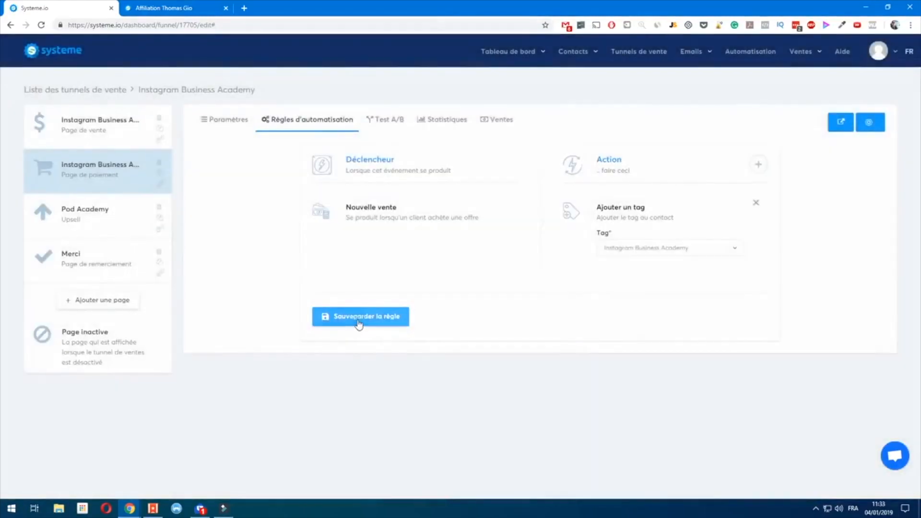
left_click(364, 323)
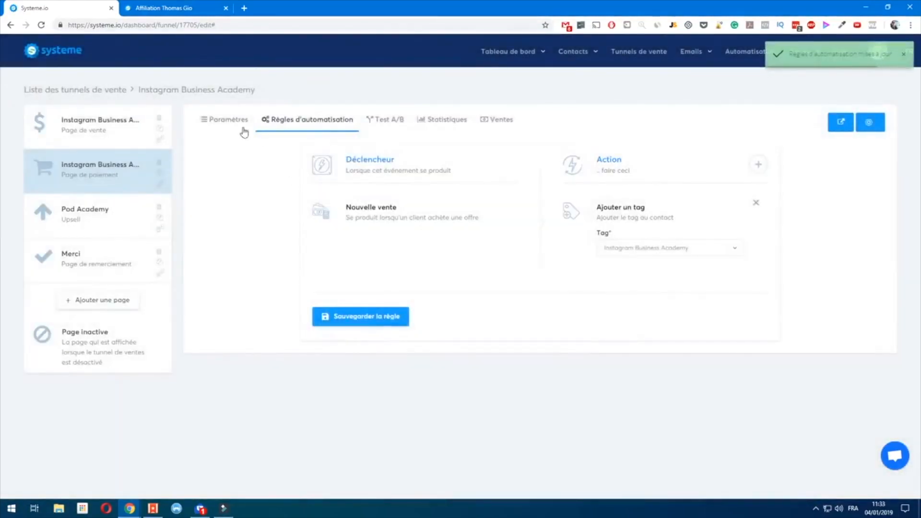
Create a sales funnel named bonjour with the Vendez vos produits type, and apply the Clean template headed Nom du produit to its order form
left_click(112, 94)
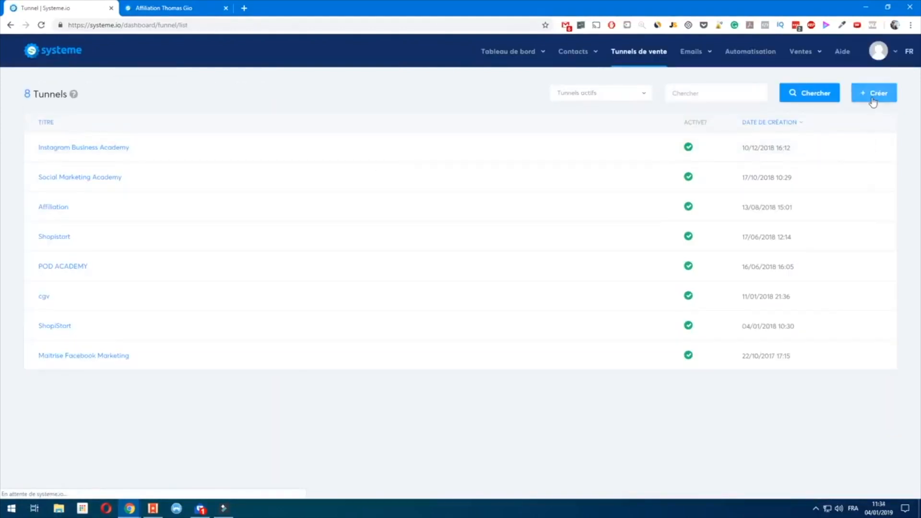
left_click(872, 96)
left_click(378, 203)
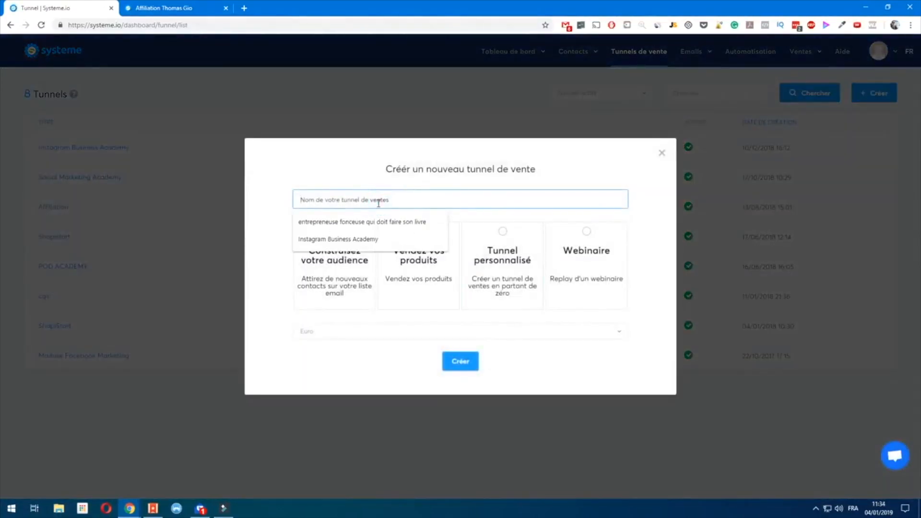
type("bonjour")
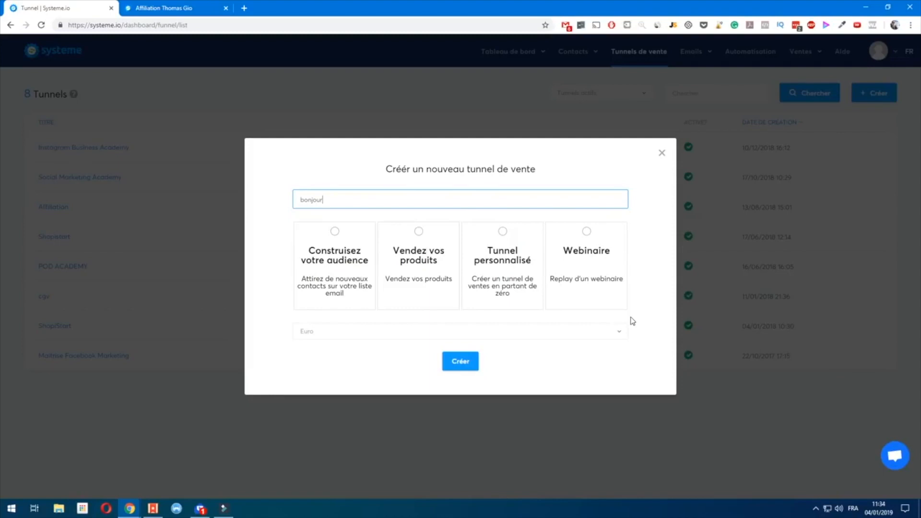
left_click(427, 267)
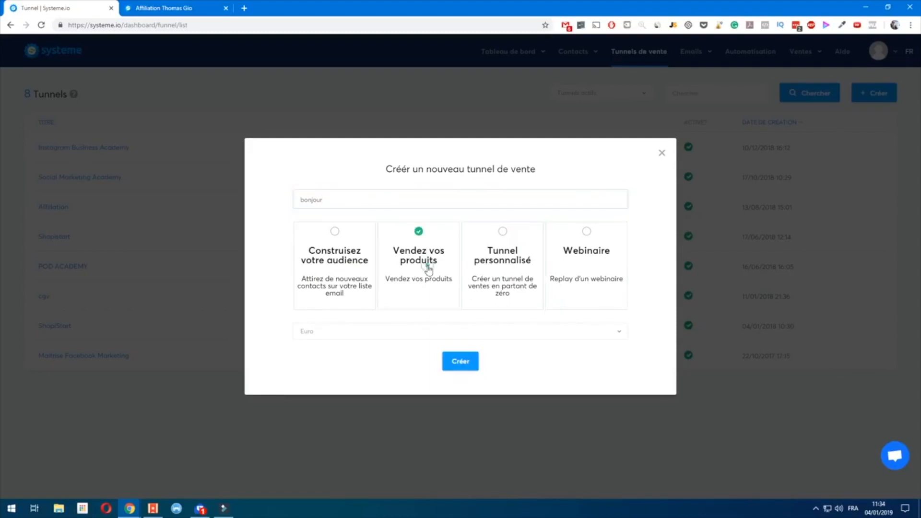
left_click(459, 366)
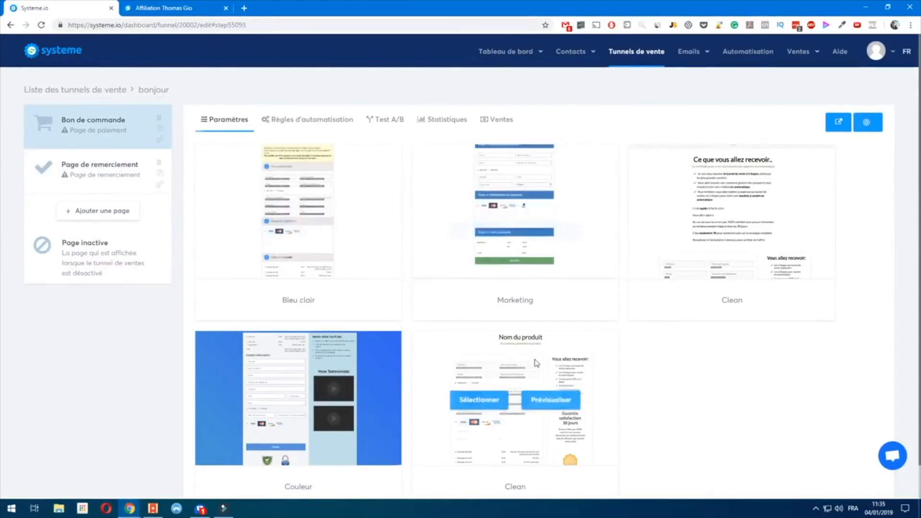
scroll(486, 388, "down", 1)
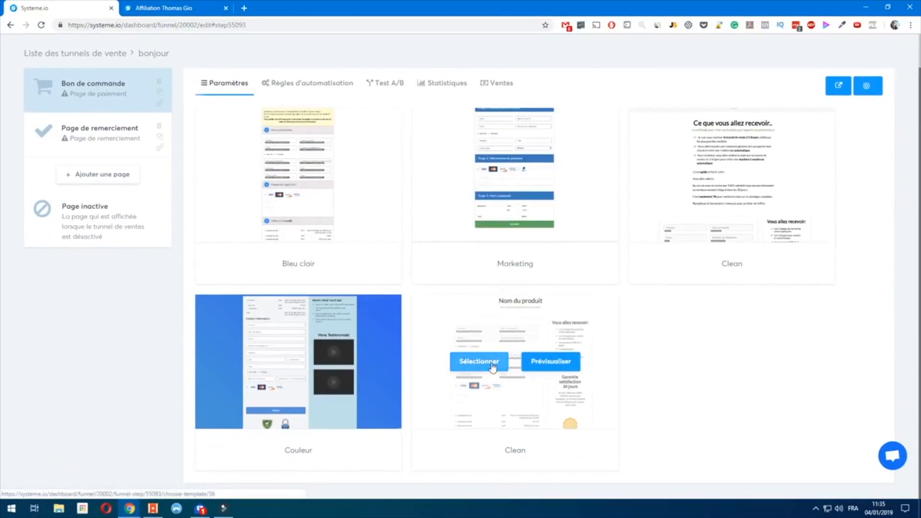
left_click(493, 368)
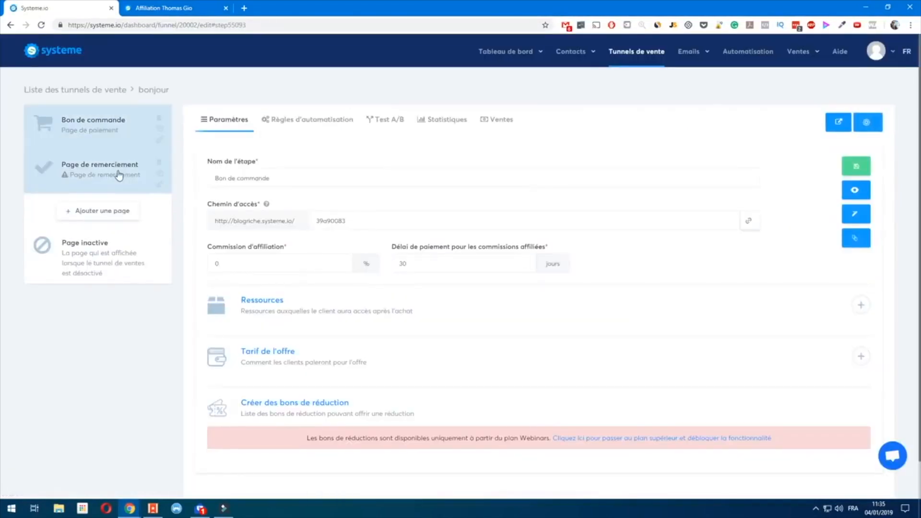
Add a new step named Page de vente with the type Page de vente to the bonjour funnel
left_click(106, 210)
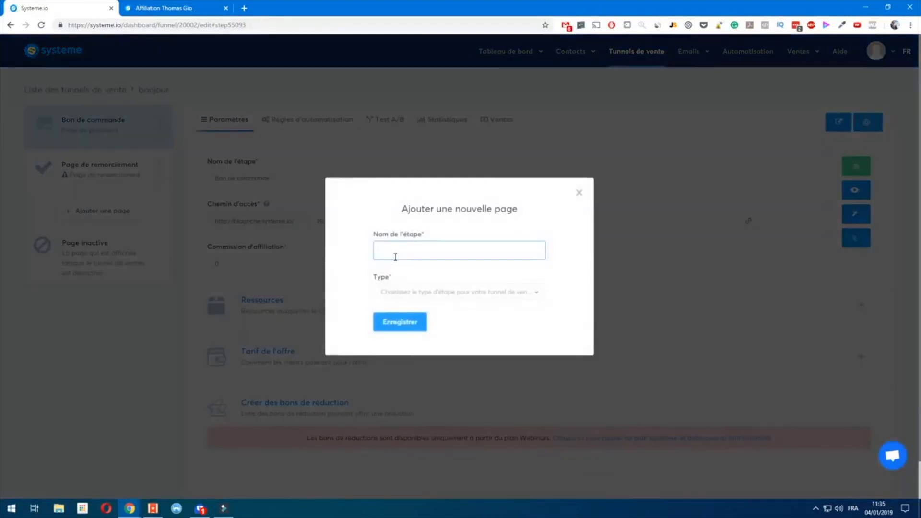
left_click(395, 256)
type("Page de vente")
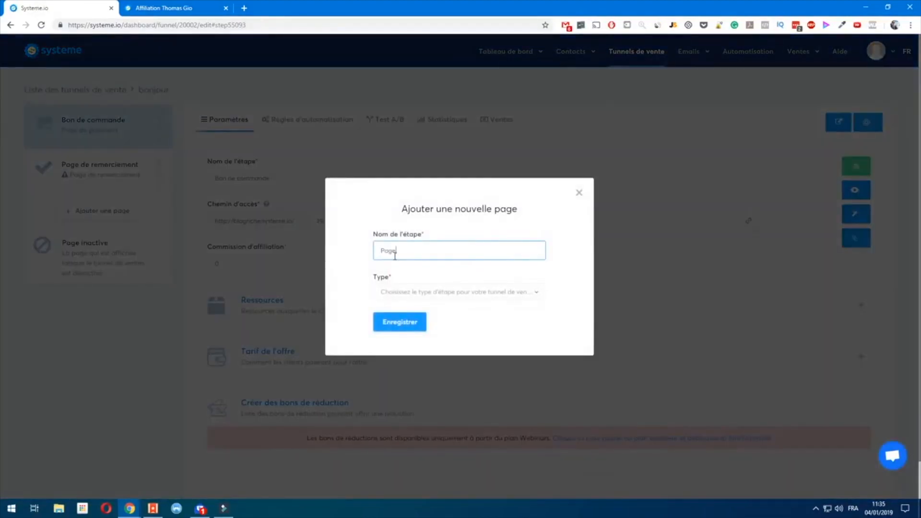
left_click(455, 288)
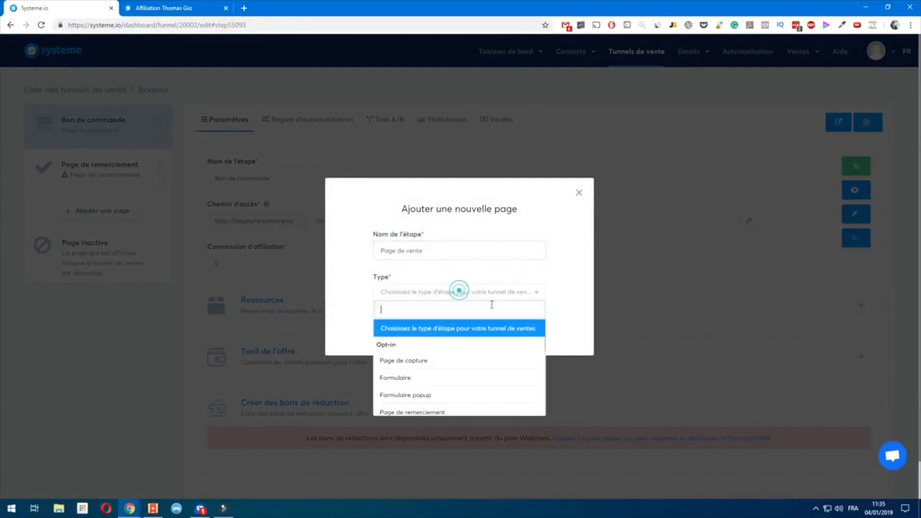
scroll(427, 358, "down", 3)
left_click(421, 351)
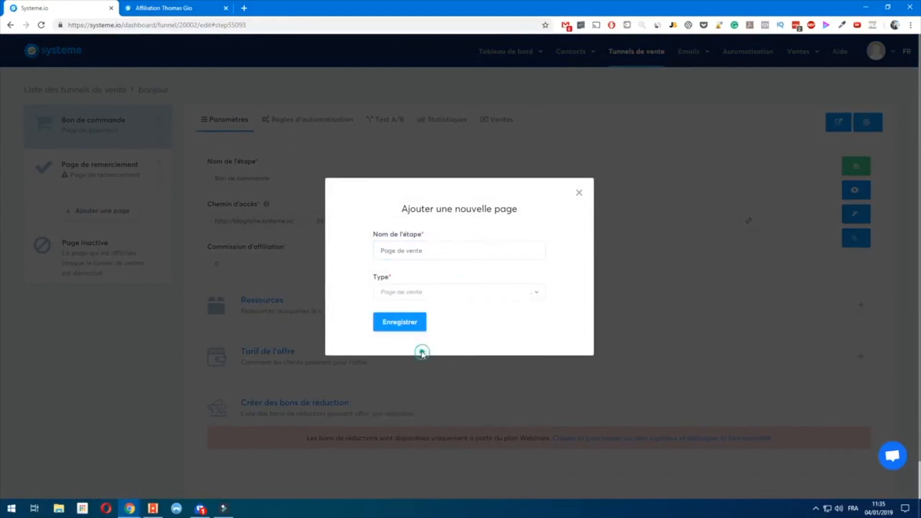
left_click(400, 330)
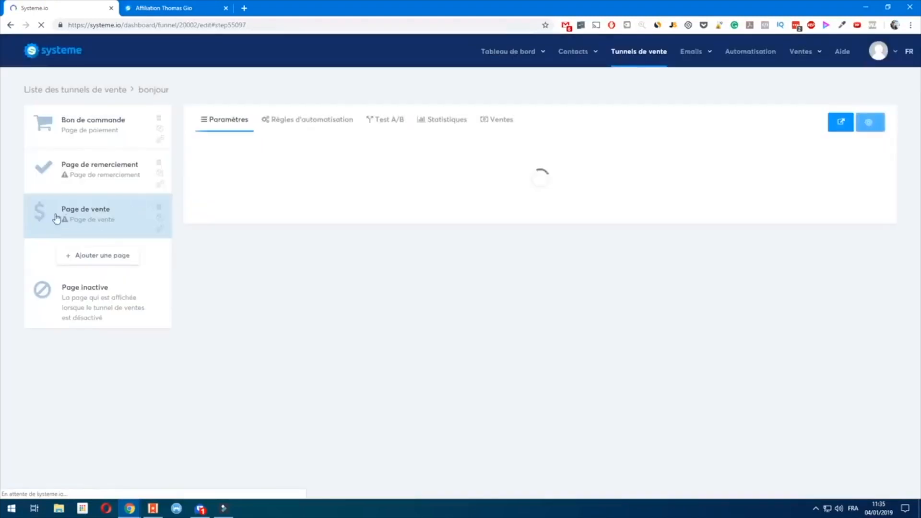
Move the Page de vente step to the start of the bonjour funnel and preview the Longue page de vente texte template
left_click_drag(56, 218, 57, 126)
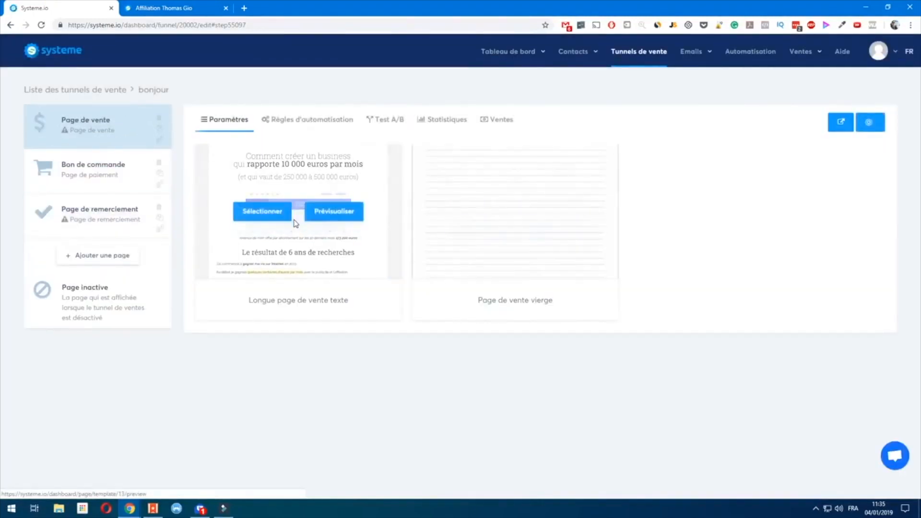
left_click(325, 215)
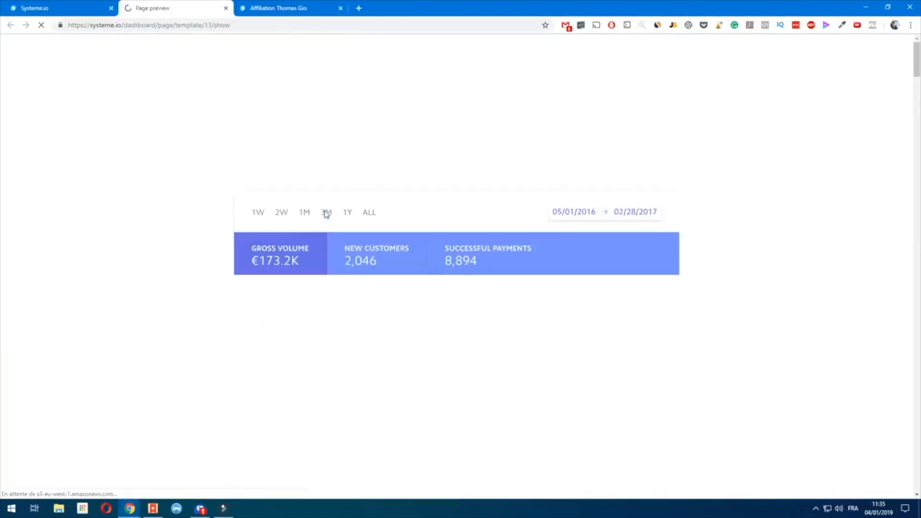
scroll(457, 263, "down", 10)
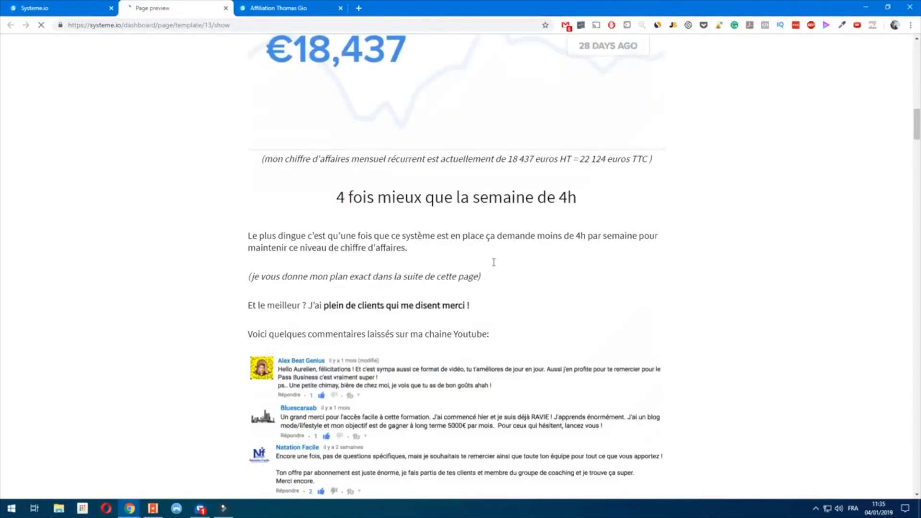
left_click_drag(916, 125, 881, 439)
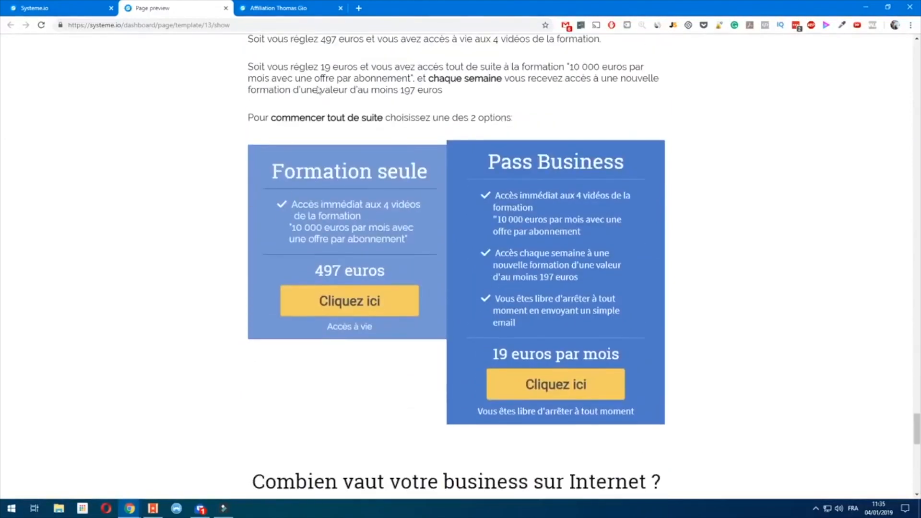
left_click(226, 8)
Preview the Page de vente vierge template and apply it to the Page de vente step
mouse_move(489, 216)
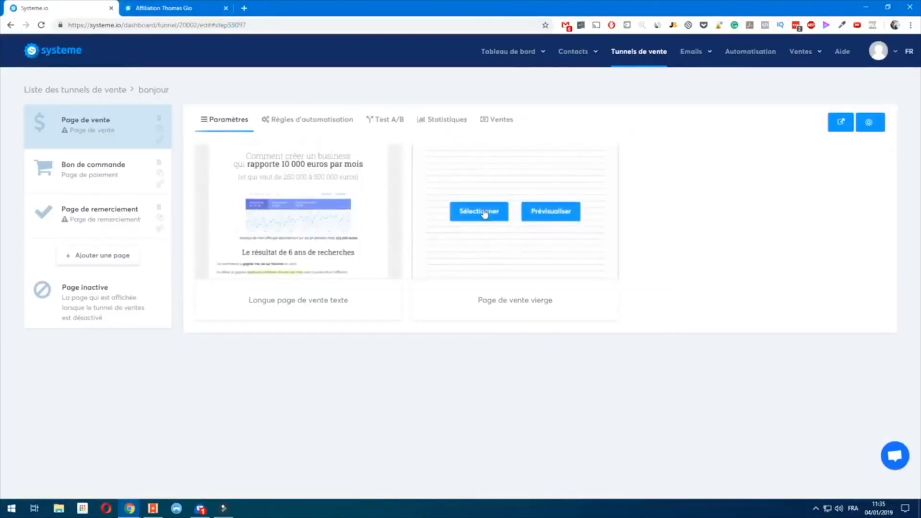
left_click(552, 211)
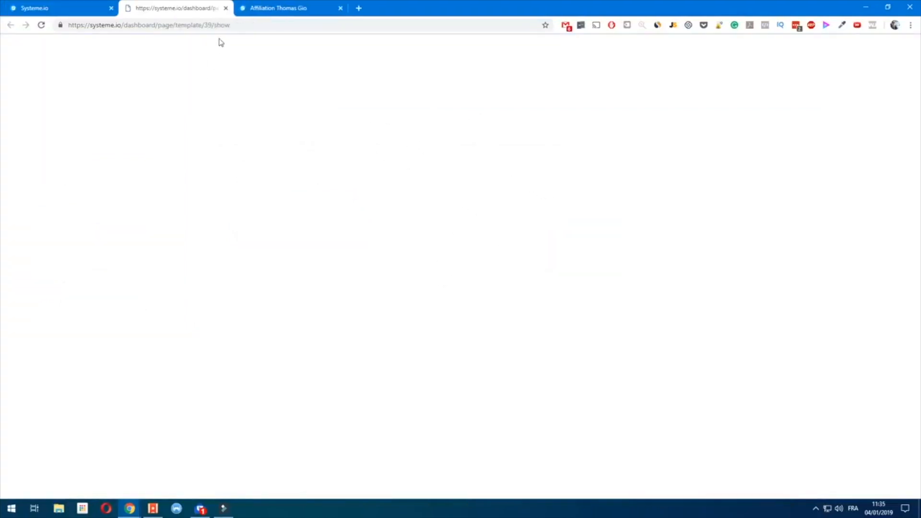
left_click(226, 8)
left_click(486, 215)
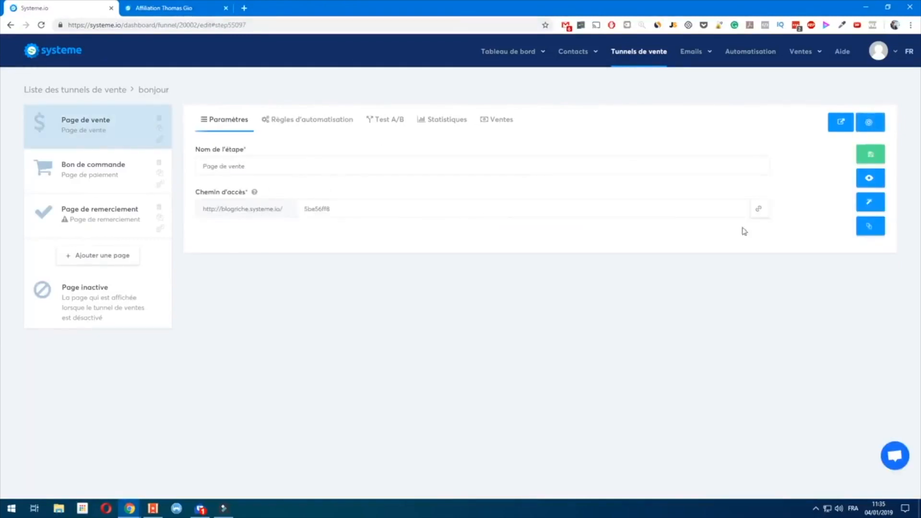
Set the sales page's access path to bonjourvente and save the step settings
double_click(393, 210)
type("bonjourvente")
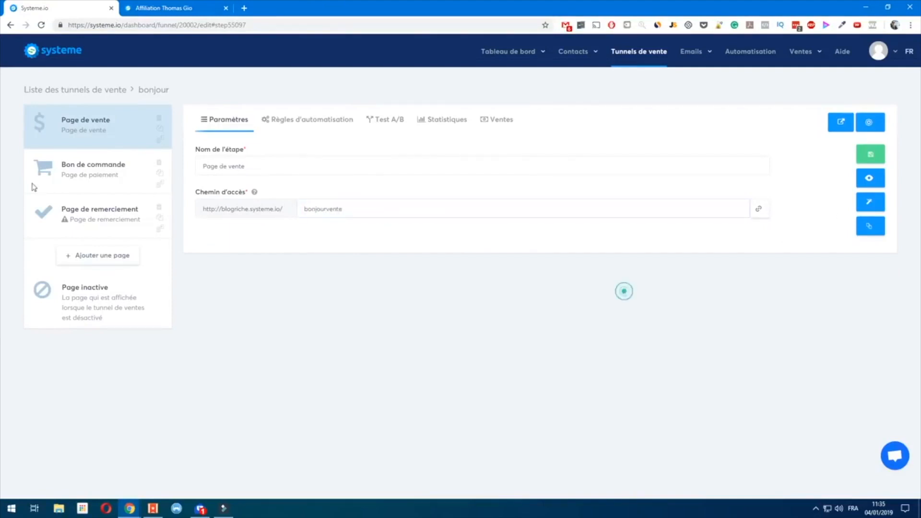
left_click(868, 154)
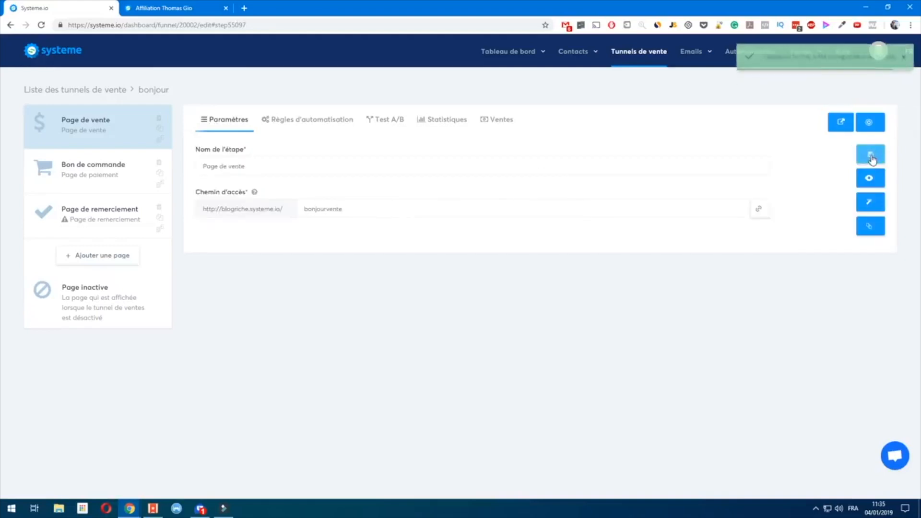
Look at the sales page's automation rules and A/B test section, and open the plan upgrade page in a separate tab
left_click(295, 122)
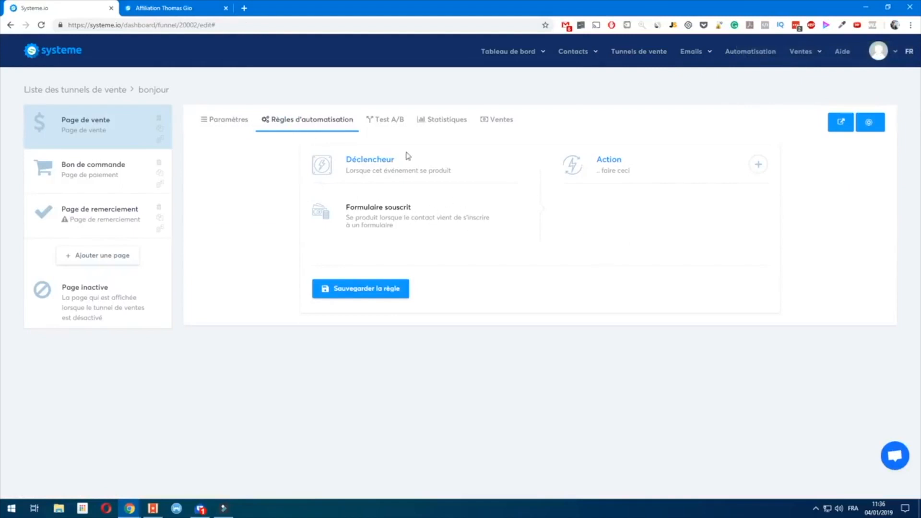
left_click(384, 126)
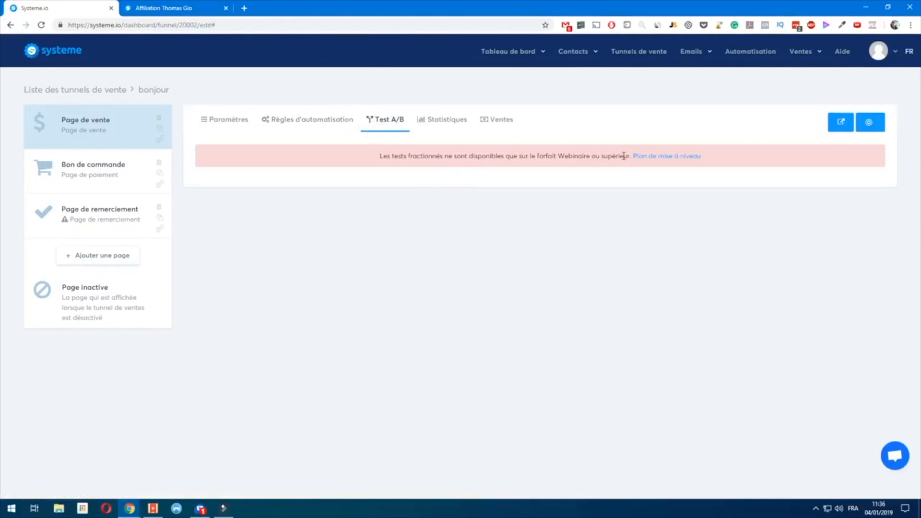
middle_click(650, 156)
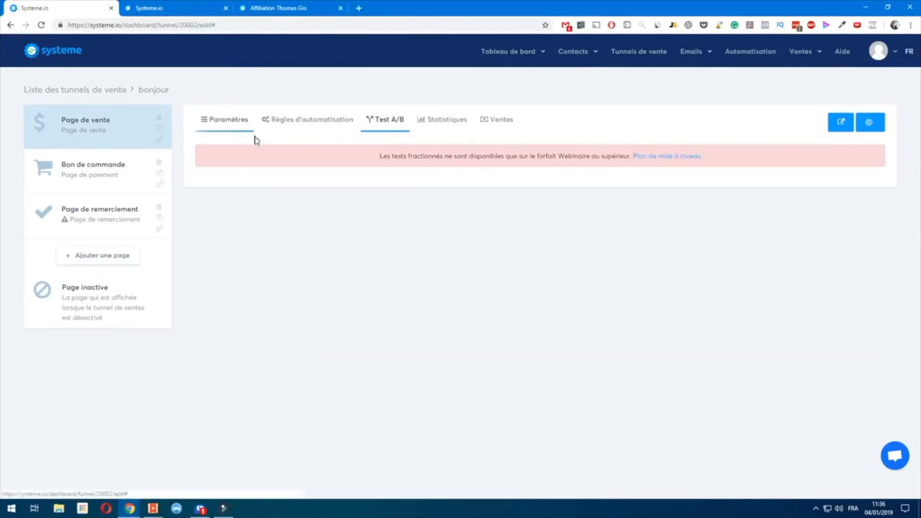
left_click(165, 8)
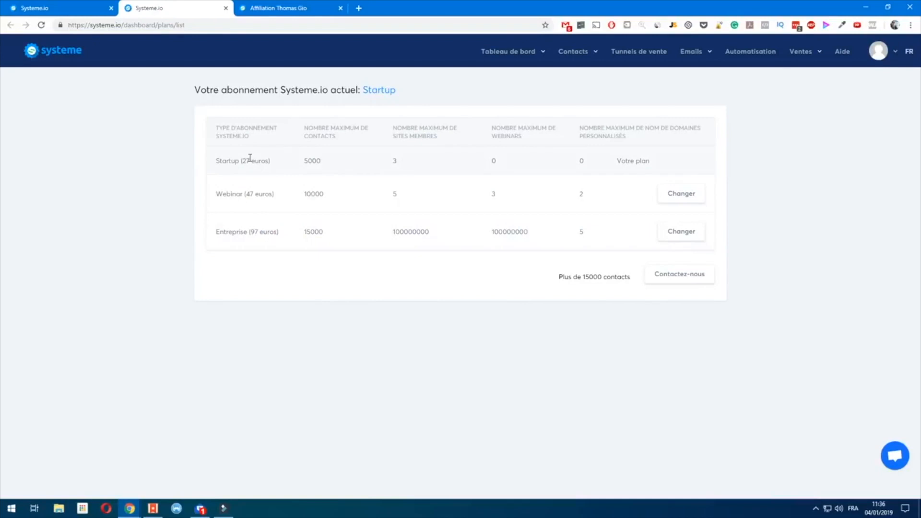
Compare the prices and limits of the Startup, Webinar and Entreprise subscriptions, and close the plans page
left_click_drag(245, 160, 269, 162)
left_click(288, 164)
left_click_drag(508, 163, 490, 162)
left_click(479, 164)
left_click_drag(397, 163, 392, 166)
left_click_drag(331, 161, 298, 160)
left_click(377, 164)
left_click_drag(213, 194, 277, 200)
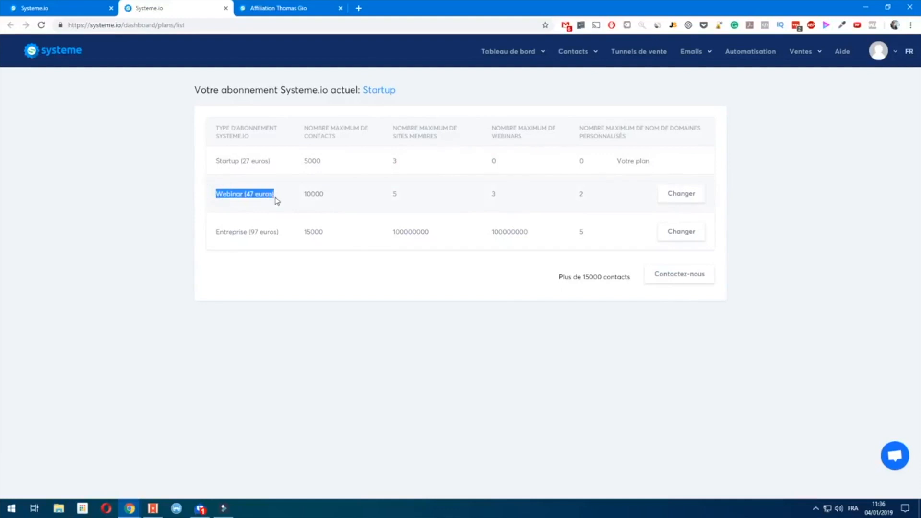
left_click_drag(236, 232, 285, 240)
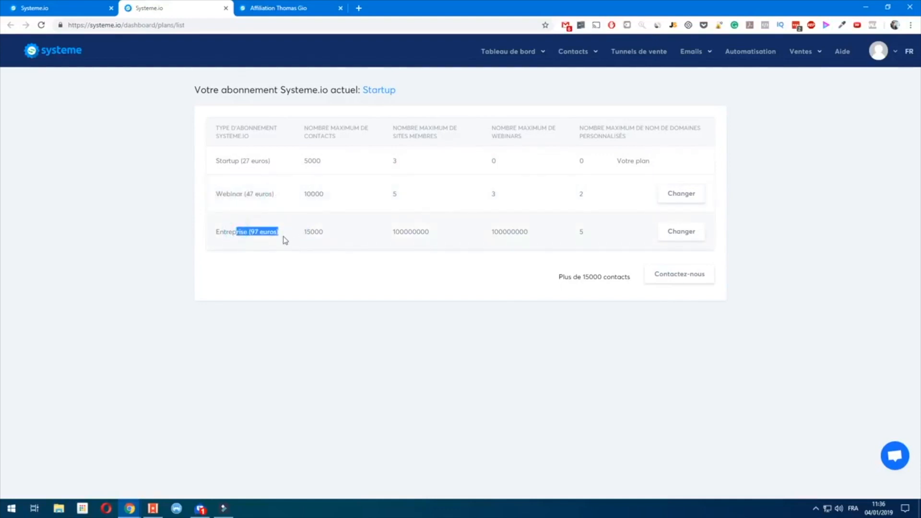
left_click(284, 236)
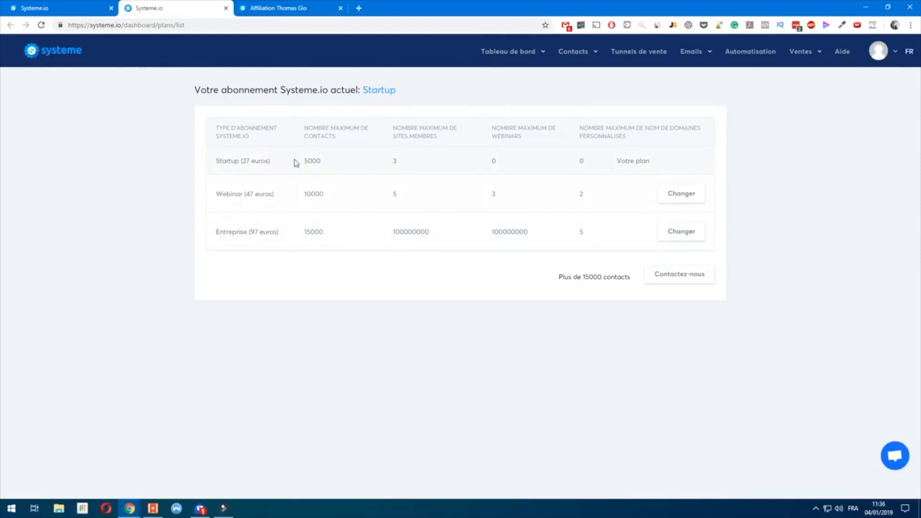
left_click(226, 8)
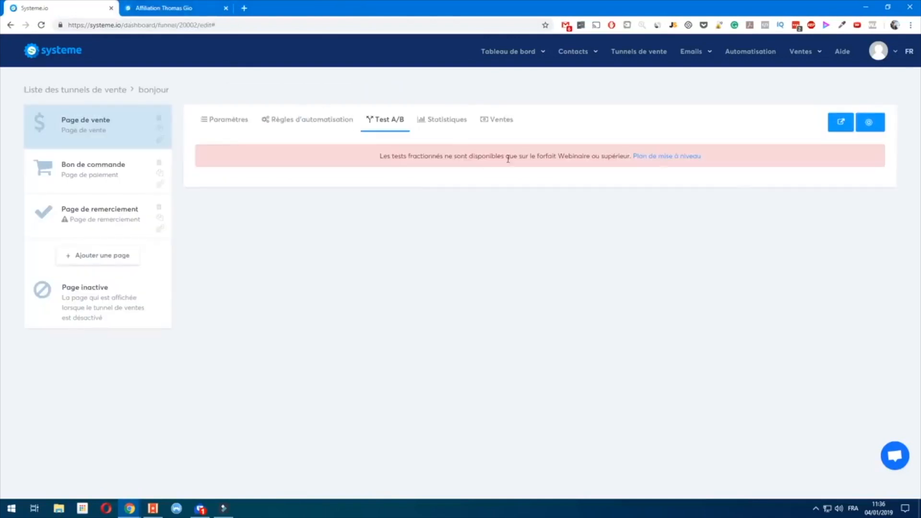
Check the bonjour funnel's statistics and sales list, and return to the sales page's settings
left_click(447, 121)
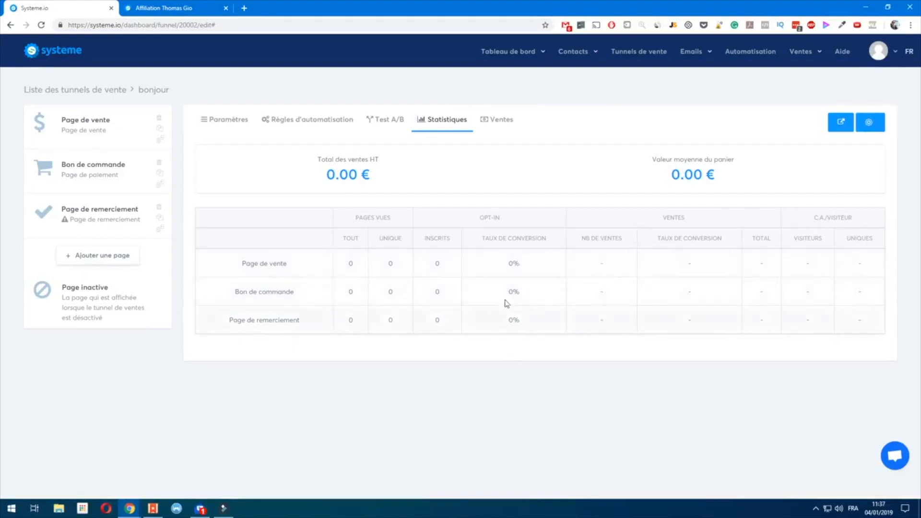
left_click(495, 121)
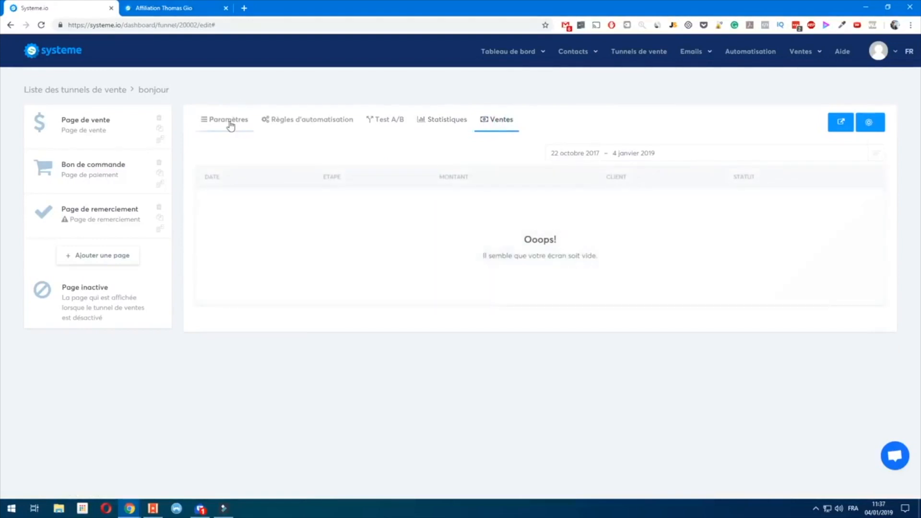
left_click(229, 123)
Open the sales page in the page editor and browse the available text, media, column and payment elements
left_click(871, 204)
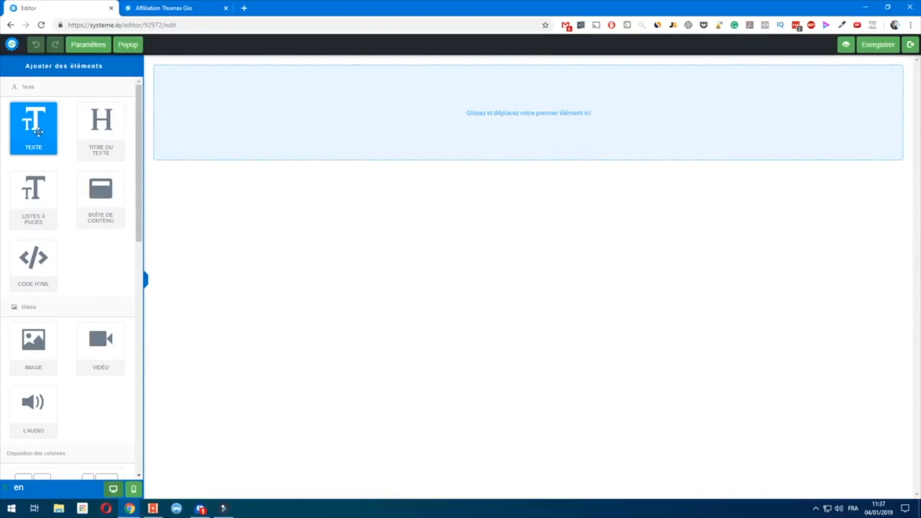
scroll(134, 153, "down", 1)
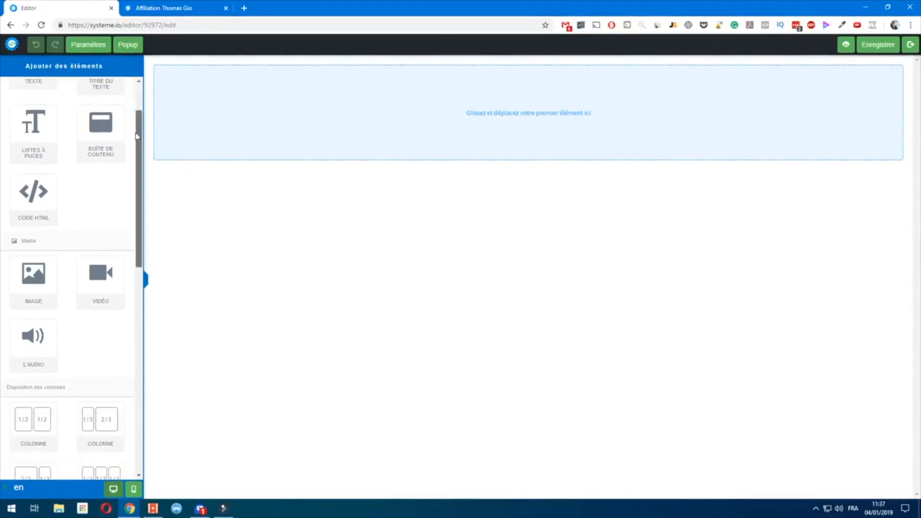
scroll(23, 305, "down", 3)
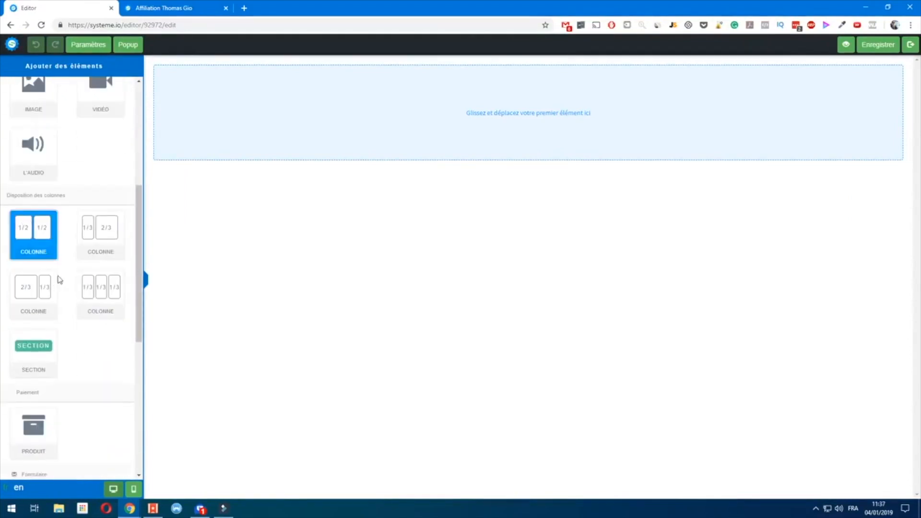
scroll(104, 363, "up", 4)
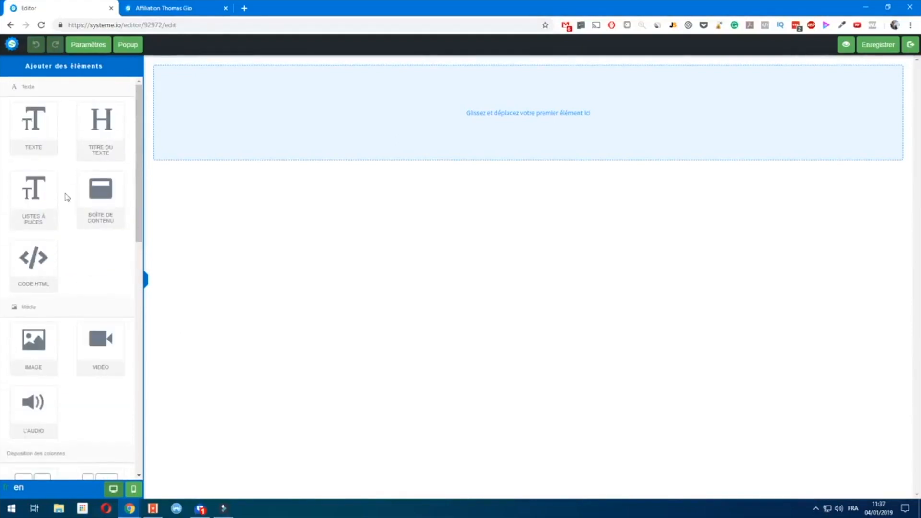
mouse_move(33, 126)
left_mouse_down()
mouse_move(482, 111)
mouse_move(29, 125)
left_mouse_up()
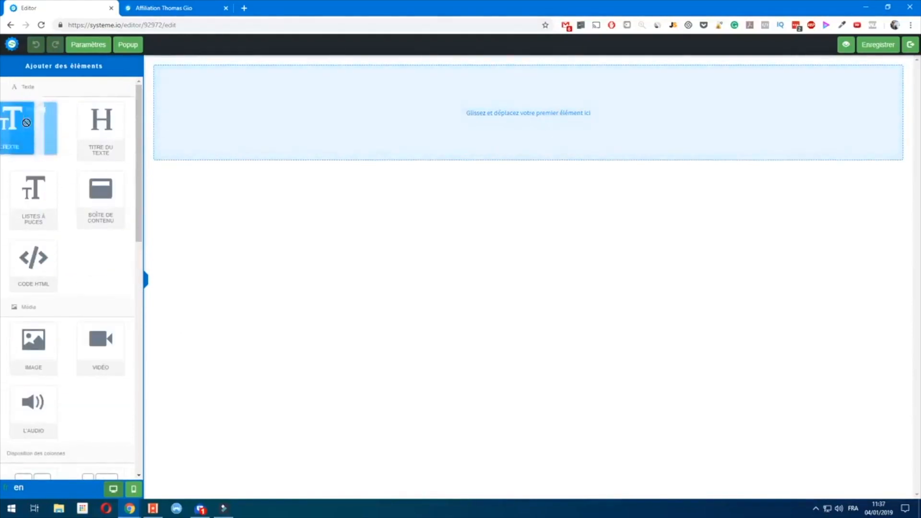
Add a Titre du texte element to the empty page with the text "Formation Bonjour : Devenez riche en 2 minutes"
left_click_drag(100, 126, 531, 127)
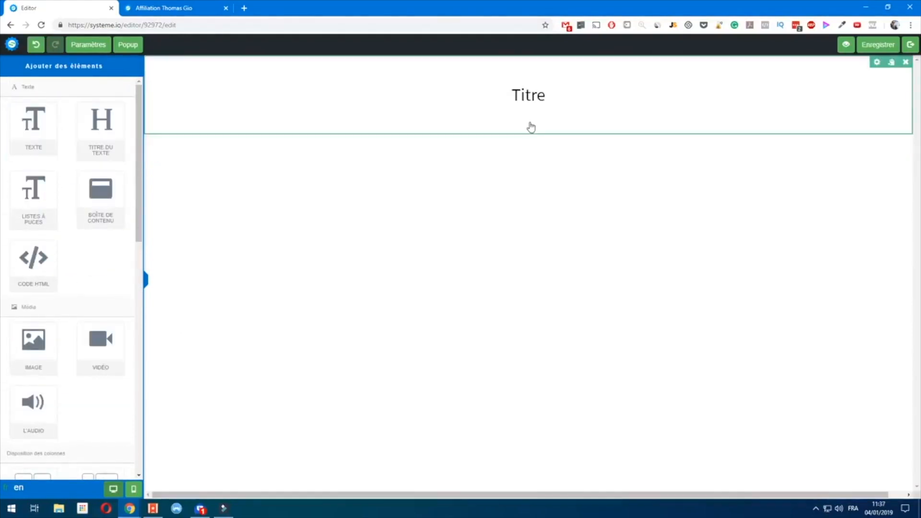
double_click(518, 98)
type("Formation Bo,")
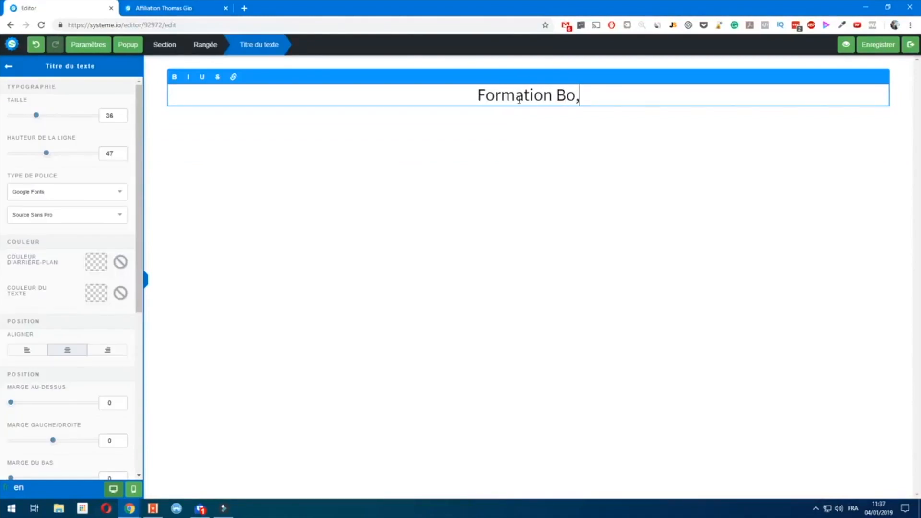
key("BackSpace")
type("nj")
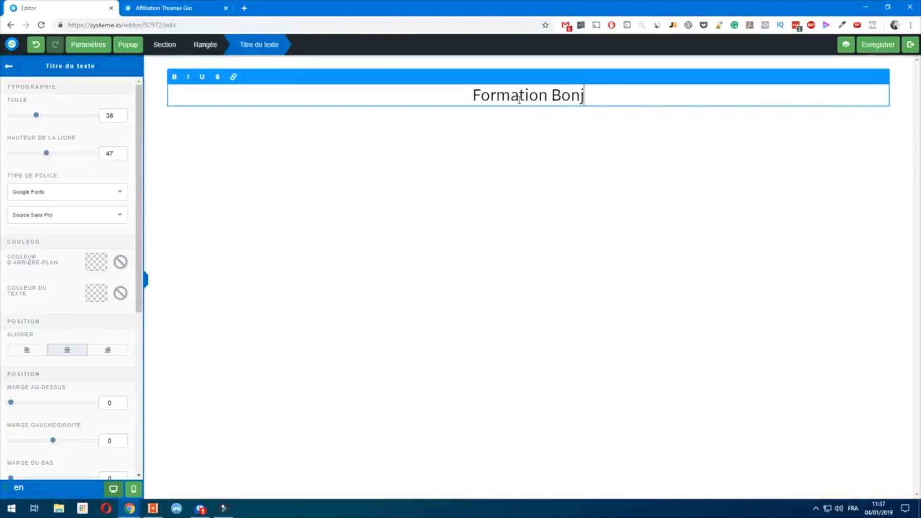
type("our : Deve")
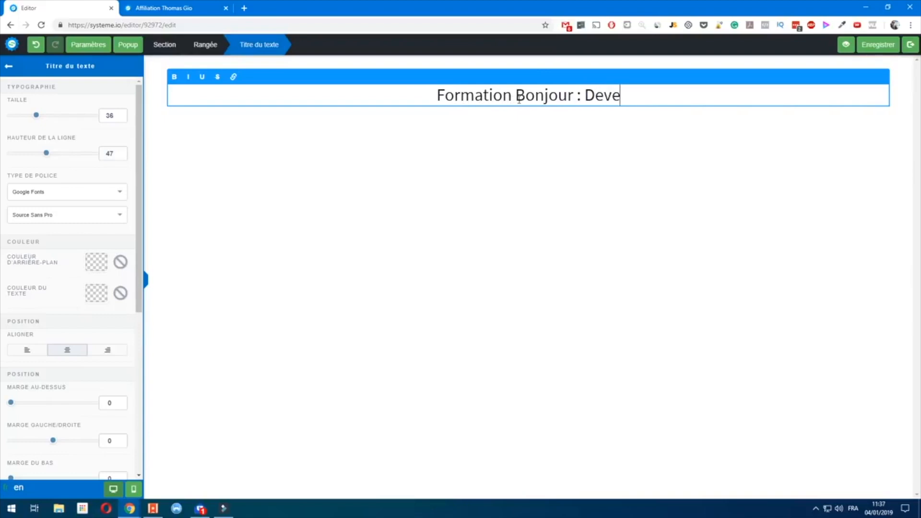
type("nez riche en 2 minutes")
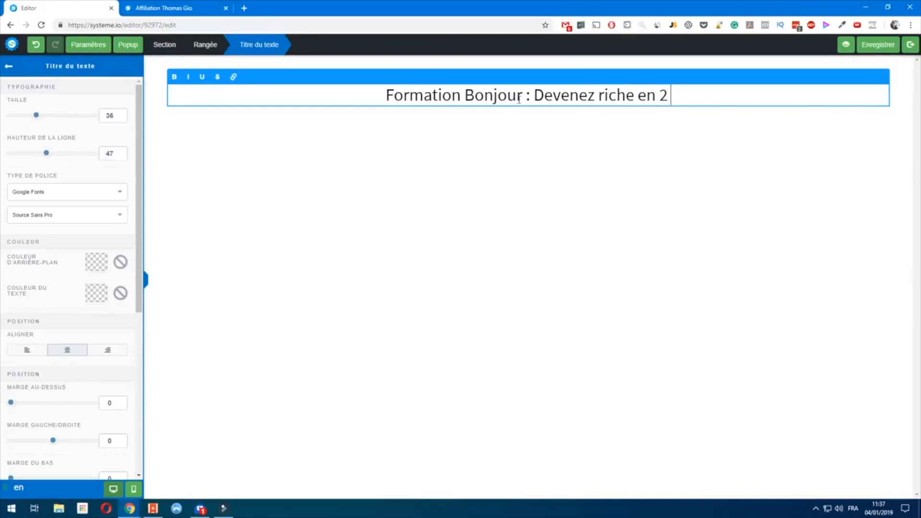
left_click(529, 161)
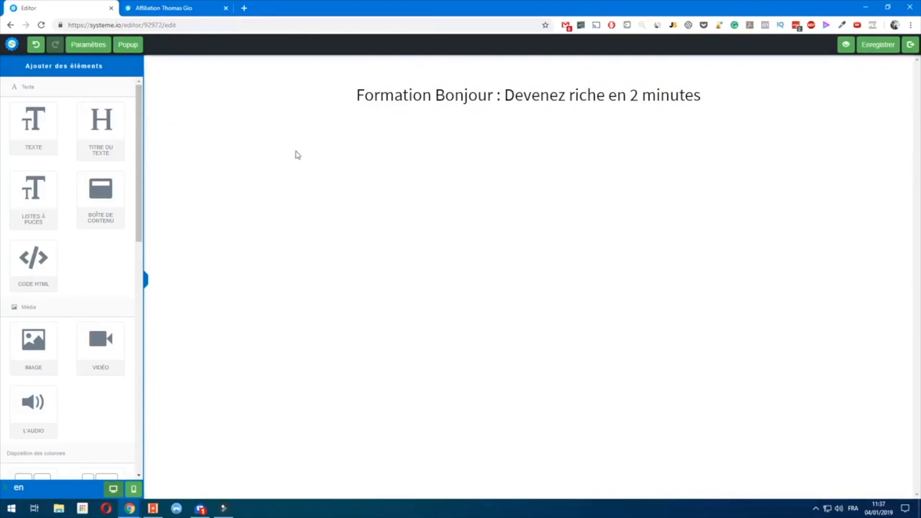
Add a Texte element to the page and place it directly beneath the heading in the same section
mouse_move(100, 138)
left_mouse_down()
mouse_move(241, 179)
mouse_move(47, 137)
mouse_move(105, 143)
left_mouse_up()
left_click_drag(47, 138, 490, 120)
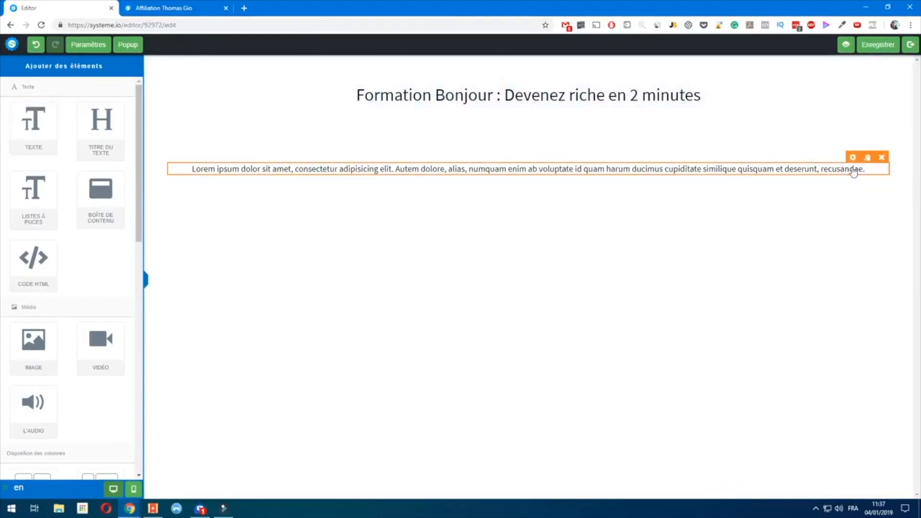
left_click_drag(849, 167, 852, 116)
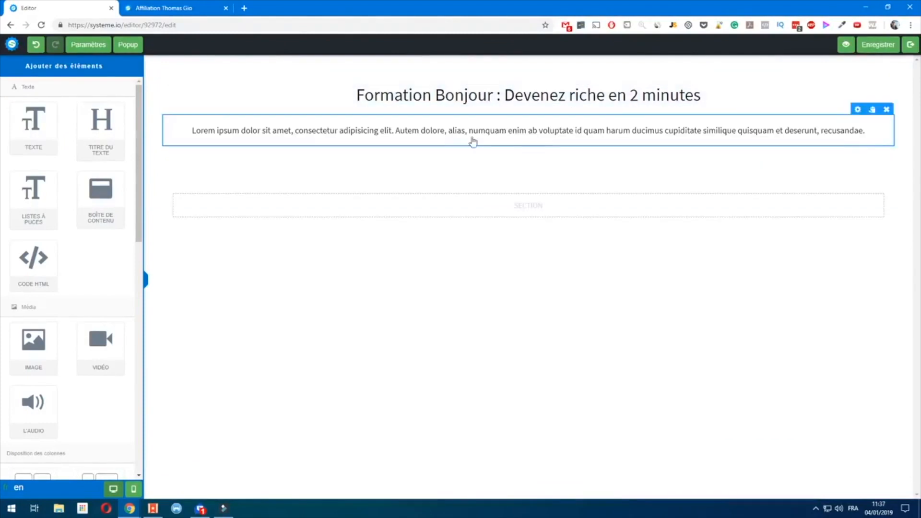
Replace the placeholder paragraph under the heading with "Gagner de l'argent sasn rien faire en restant chez vous"
left_click(438, 132)
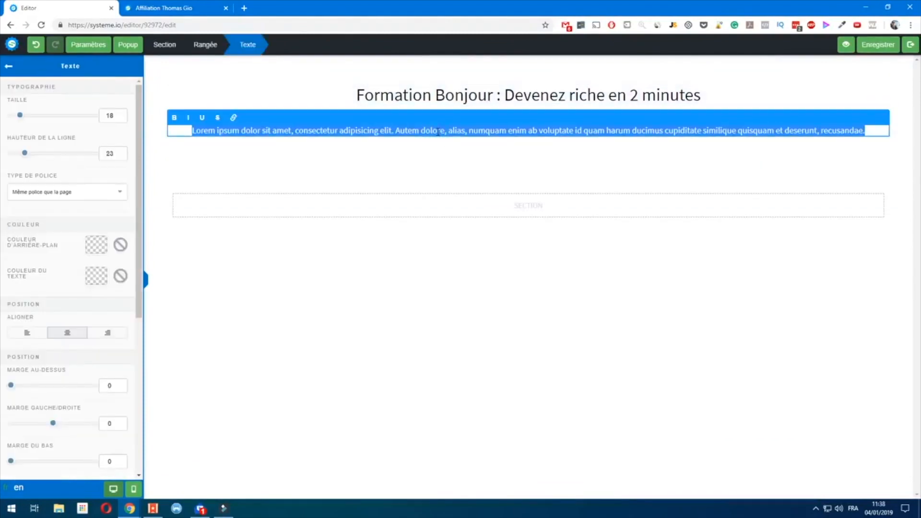
type("Gagner de l'argent sasn rien faire en restant chez vous")
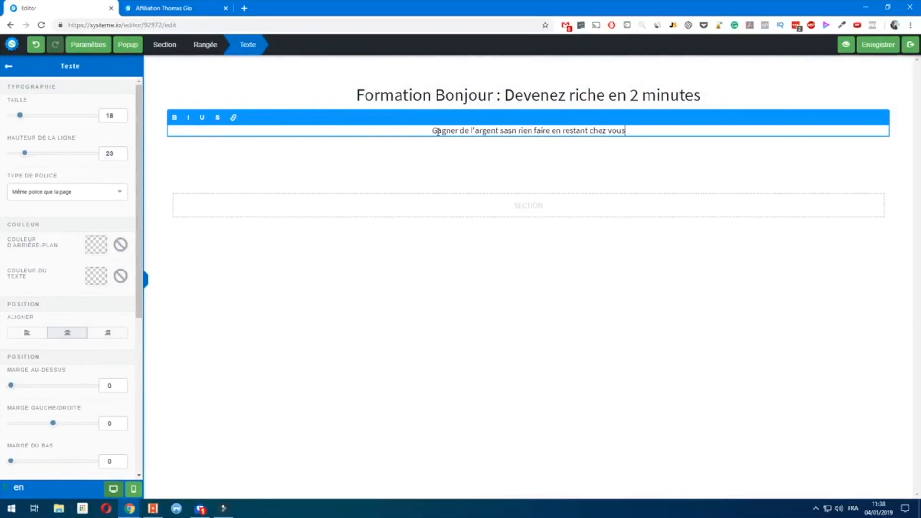
left_click(441, 153)
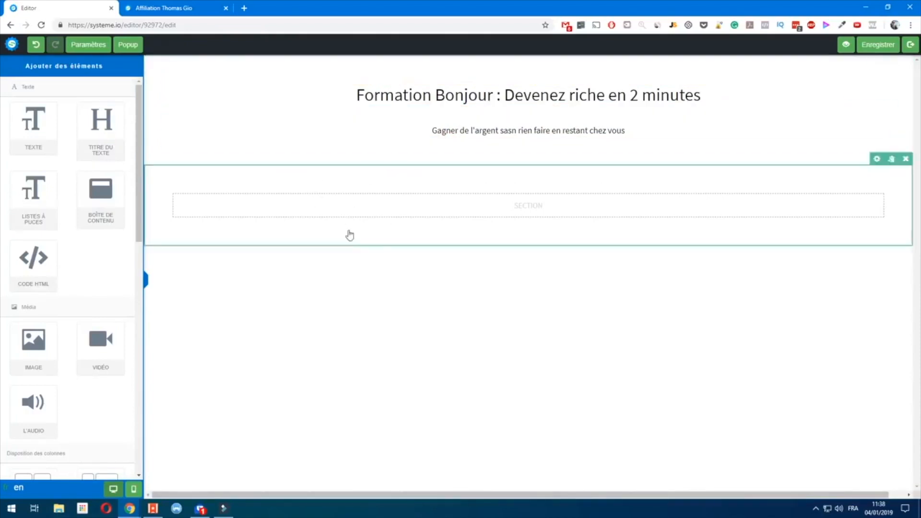
Insert a row with one-third and two-thirds columns directly above the "Formation Bonjour" heading
scroll(75, 402, "down", 1)
scroll(75, 402, "down", 5)
left_click_drag(34, 254, 446, 92)
left_click(420, 160)
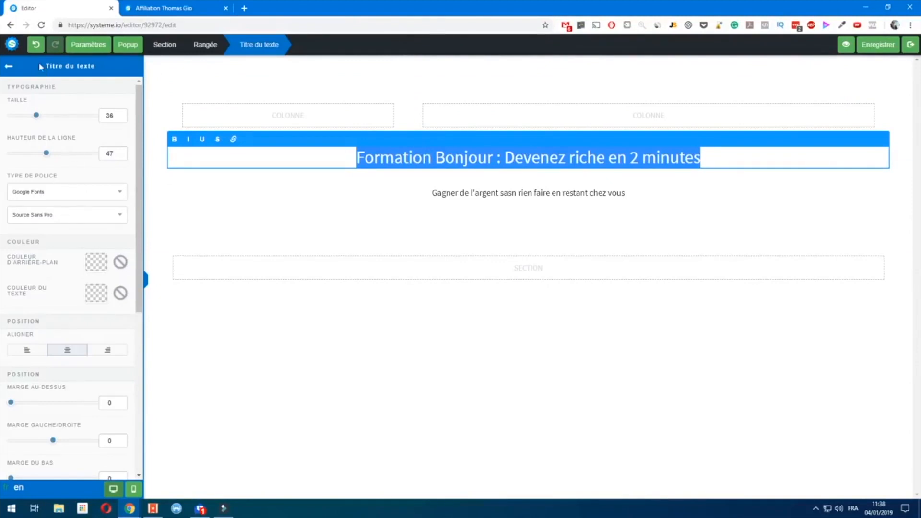
left_click(458, 358)
Add a Titre du texte element to the wider column and replace its text with a copy of the "Formation Bonjour : Devenez riche en 2 minutes" heading
left_click_drag(96, 128, 581, 113)
left_click(514, 160)
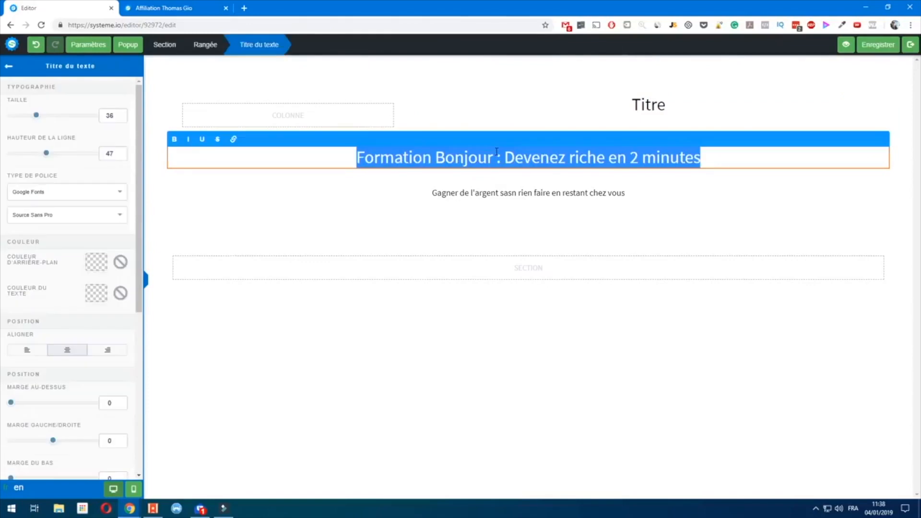
key("ctrl+c")
left_click(642, 104)
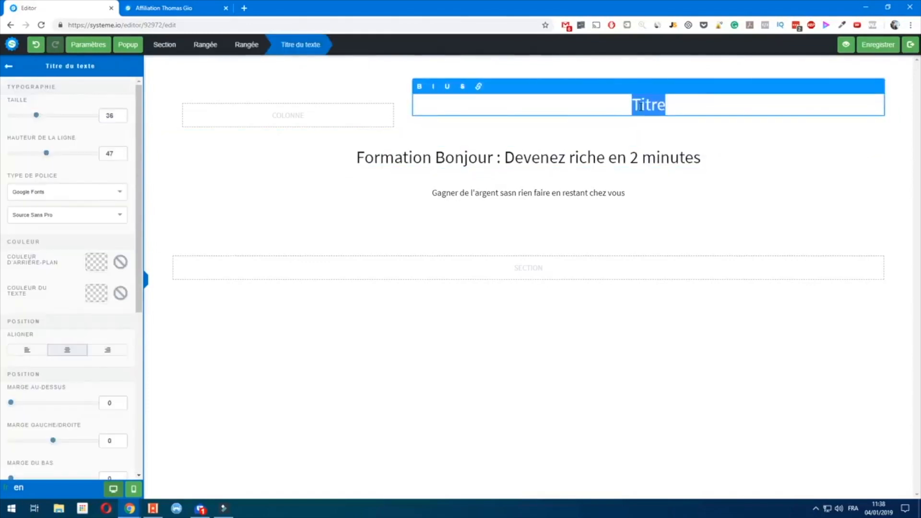
key("ctrl+v")
left_click(279, 186)
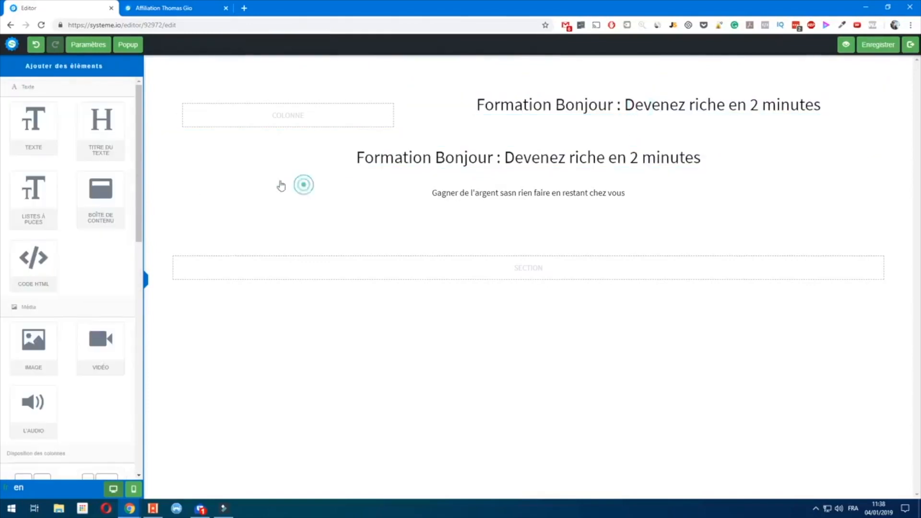
Add an Image element to the narrow column and insert the Instagram logo from the account's uploaded images
left_click_drag(41, 348, 322, 117)
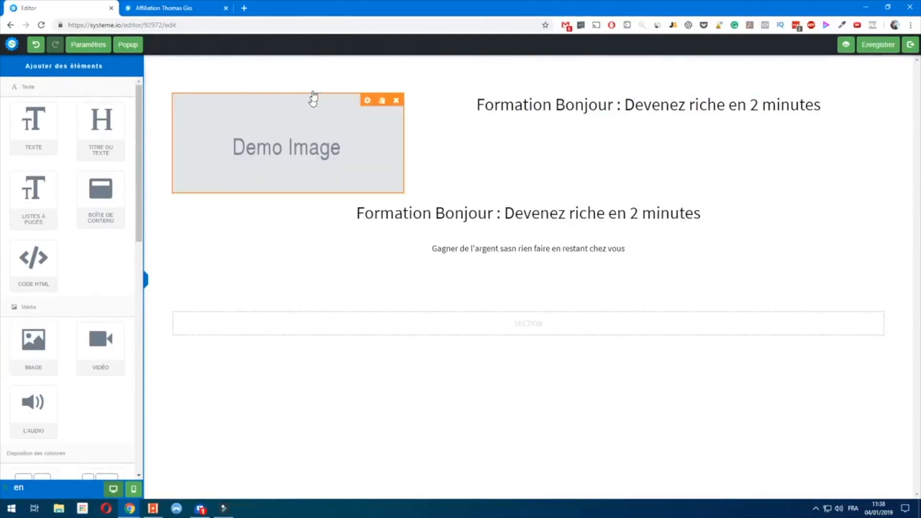
left_click(336, 127)
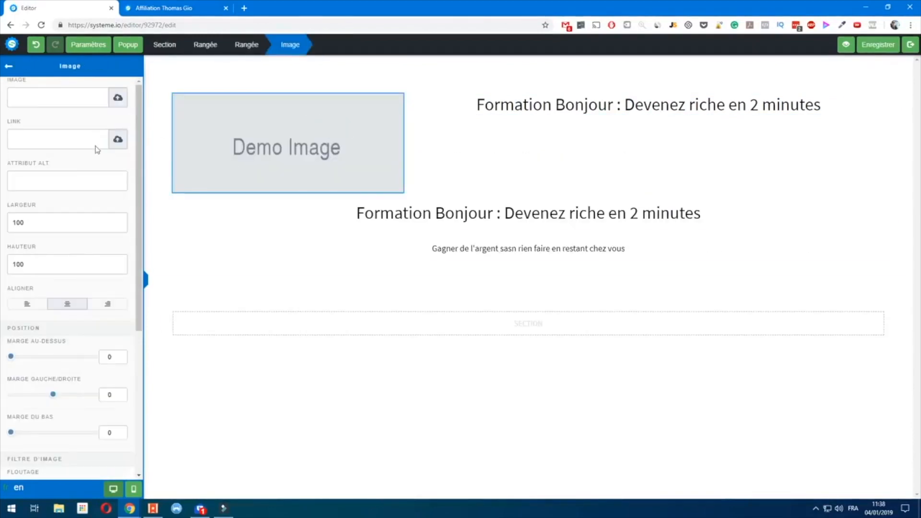
left_click(117, 98)
left_click(462, 167)
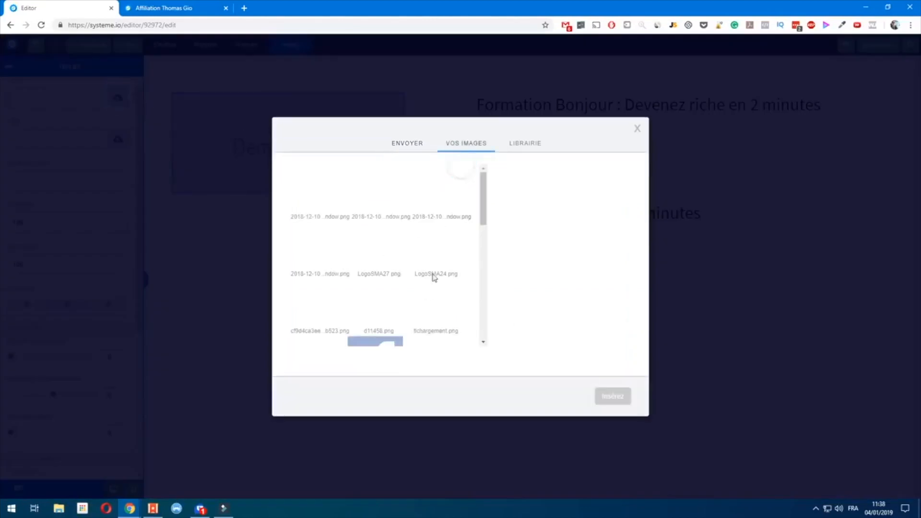
left_click(320, 190)
left_click(618, 397)
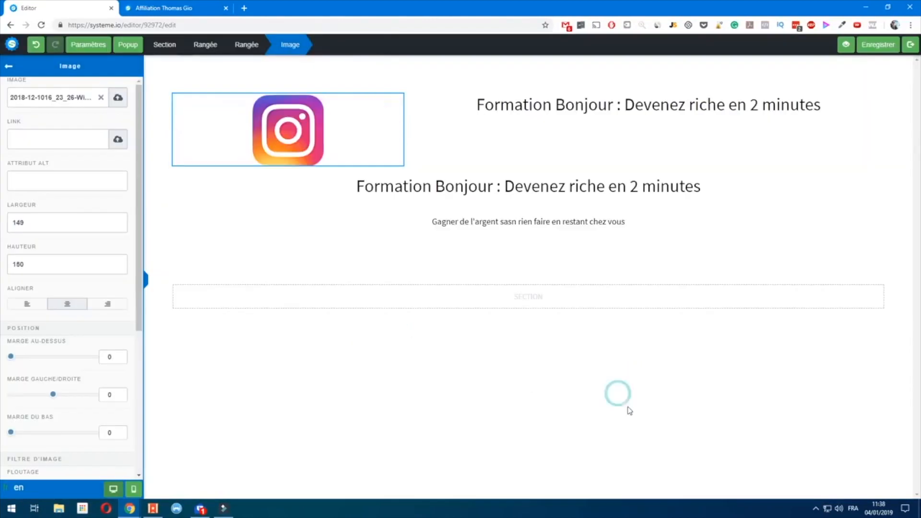
Set the line height of the heading beside the logo to 100 and its font size to 39, and review its remaining settings
left_click(577, 102)
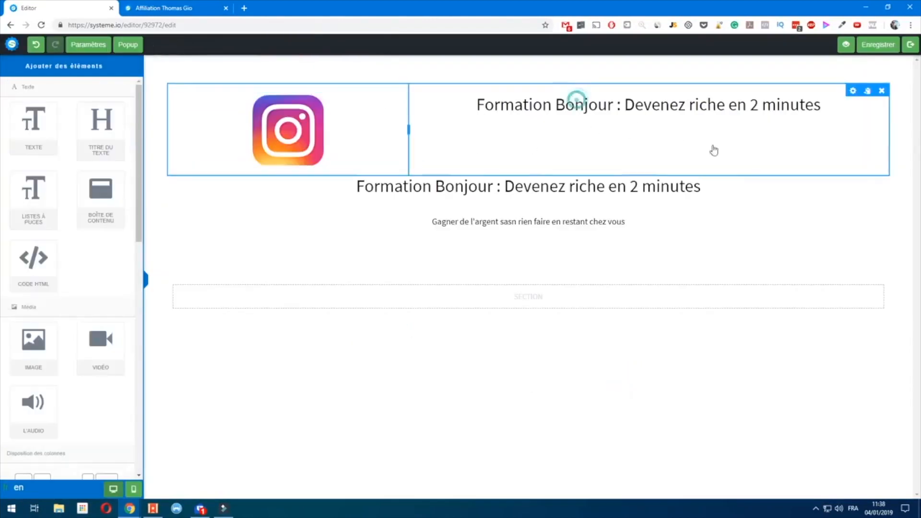
left_click(656, 113)
left_click_drag(46, 152, 96, 154)
mouse_move(36, 116)
left_mouse_down()
mouse_move(66, 119)
mouse_move(35, 117)
mouse_move(40, 123)
left_mouse_up()
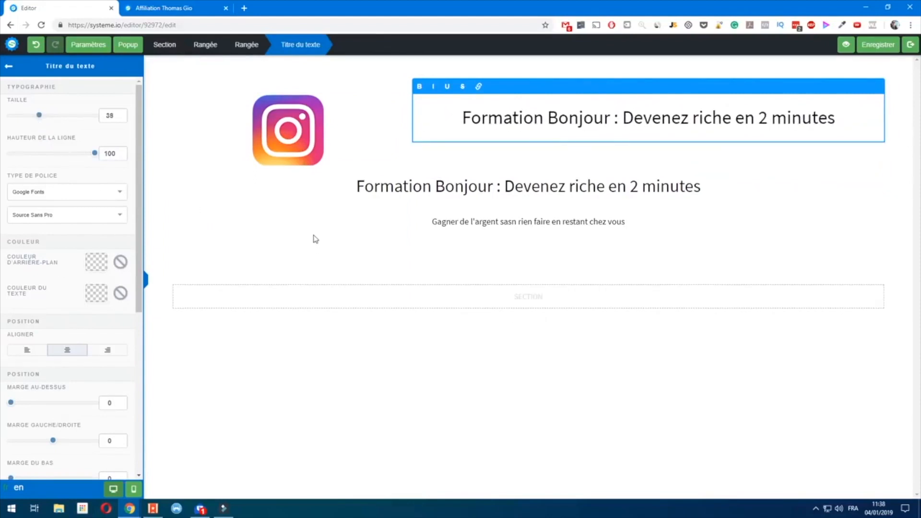
scroll(86, 371, "down", 2)
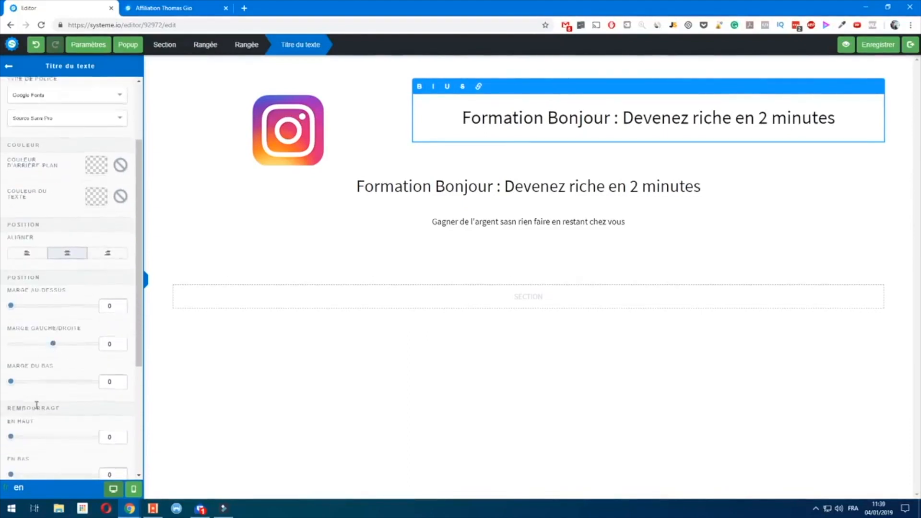
scroll(36, 406, "down", 3)
scroll(80, 358, "down", 1)
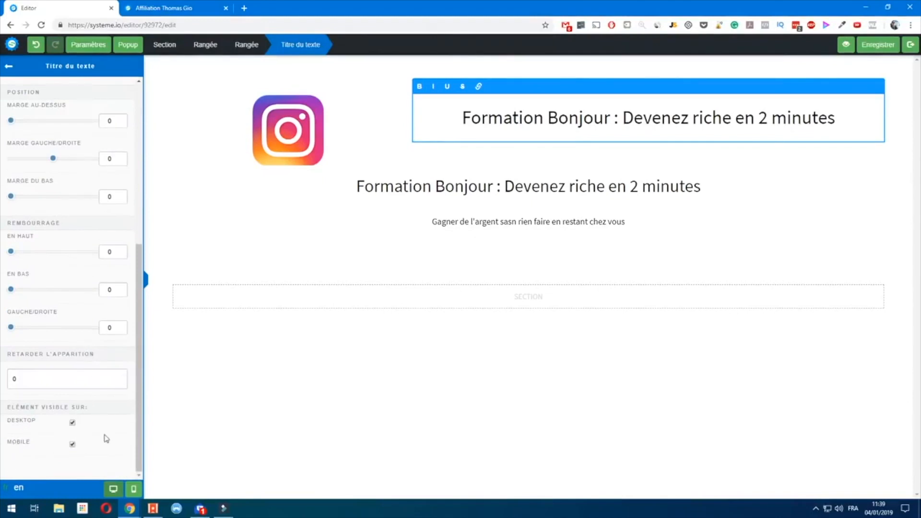
scroll(64, 305, "up", 6)
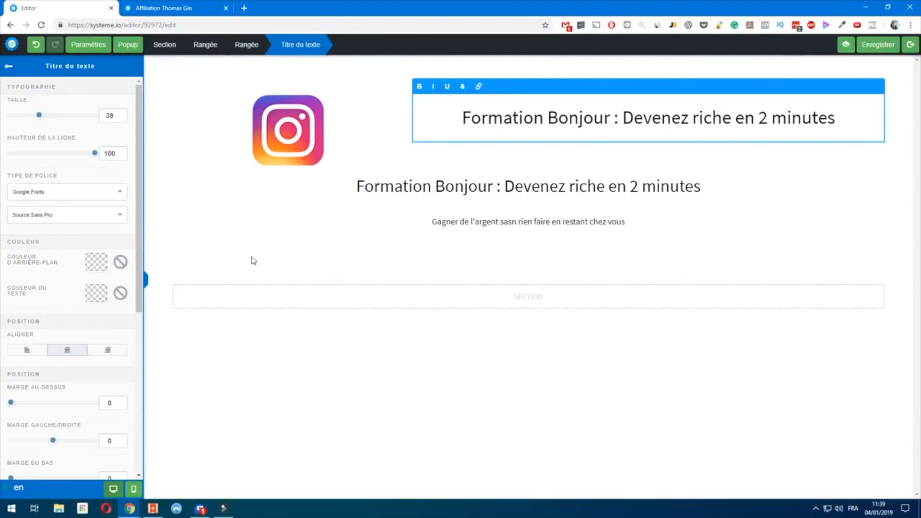
Delete the original full-width "Formation Bonjour" heading below the logo row
left_click(431, 193)
left_click(426, 179)
left_click(632, 192)
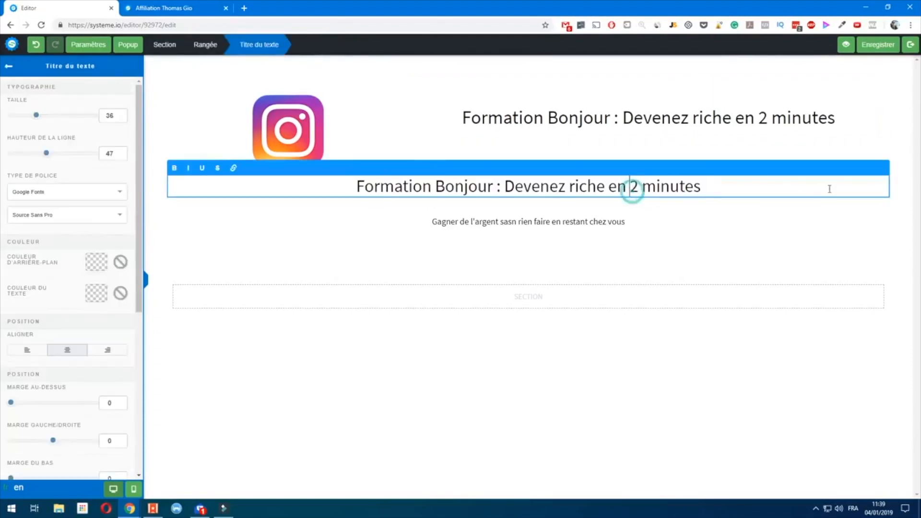
left_click(763, 233)
left_click(882, 169)
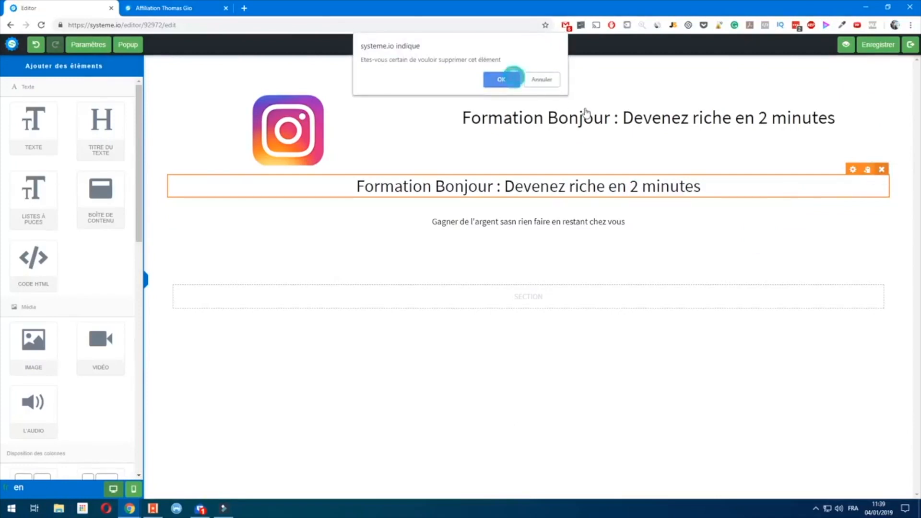
left_click(499, 79)
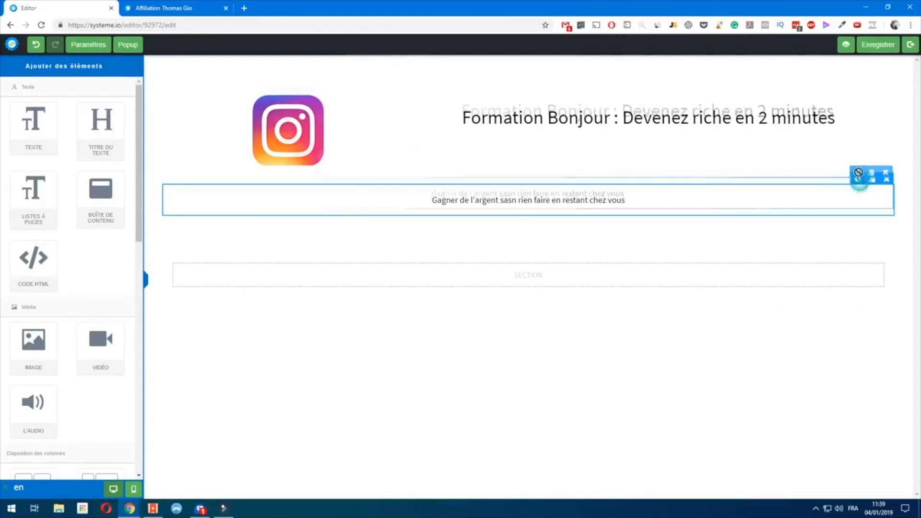
Move the "Gagner de l'argent" paragraph into the wider column, directly beneath the heading
left_click(827, 197)
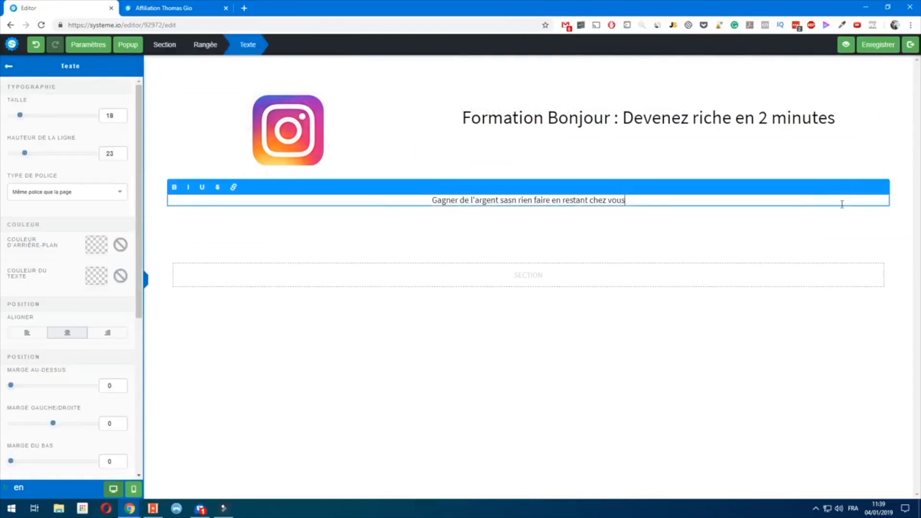
left_click(840, 208)
mouse_move(843, 144)
left_mouse_down()
mouse_move(839, 130)
mouse_move(837, 138)
left_mouse_up()
Correct the misspelled word in the paragraph under the heading to "sans"
left_click(633, 155)
key("BackSpace")
key("BackSpace")
type("ns")
left_click(645, 188)
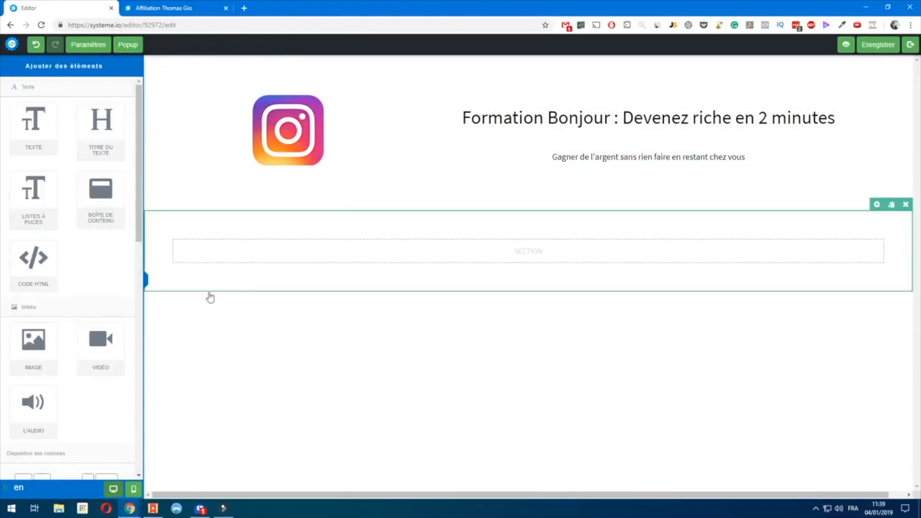
Add a Vidéo element to the empty section below the logo and heading row
left_click_drag(102, 349, 510, 314)
scroll(522, 250, "down", 4)
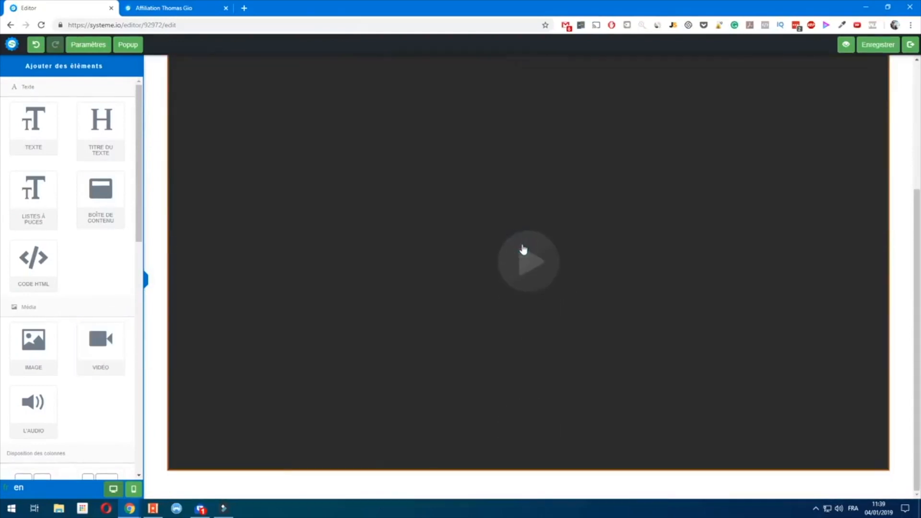
scroll(771, 195, "up", 4)
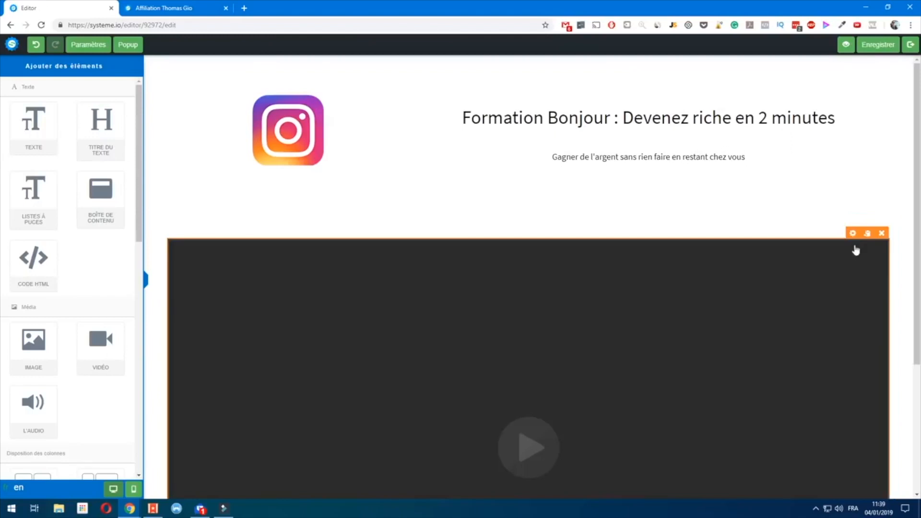
Examine the video element's settings, including the available video types and the YouTube URL, keeping the Youtube type
left_click(853, 234)
left_click(55, 99)
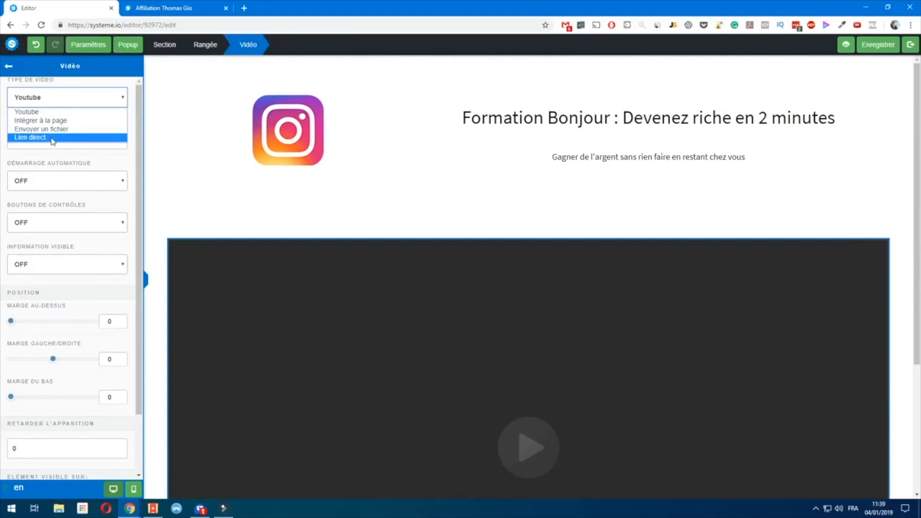
left_click(89, 163)
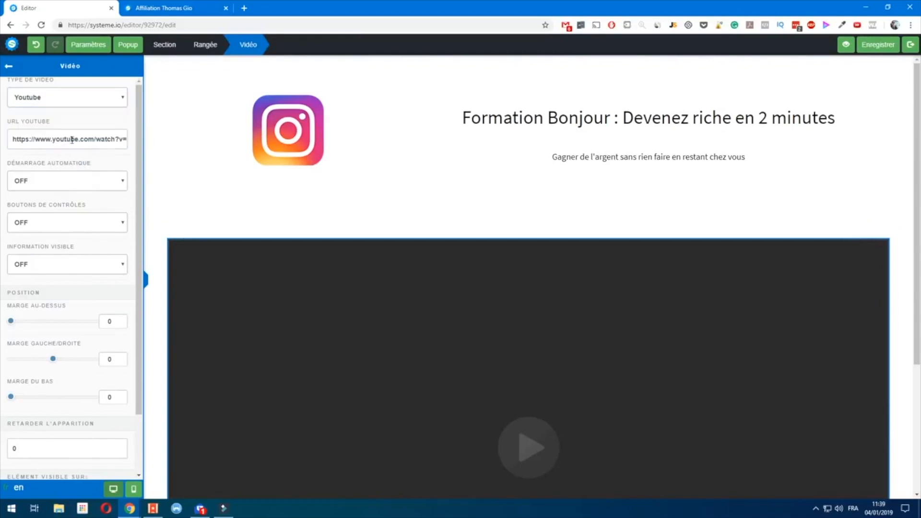
left_click(57, 105)
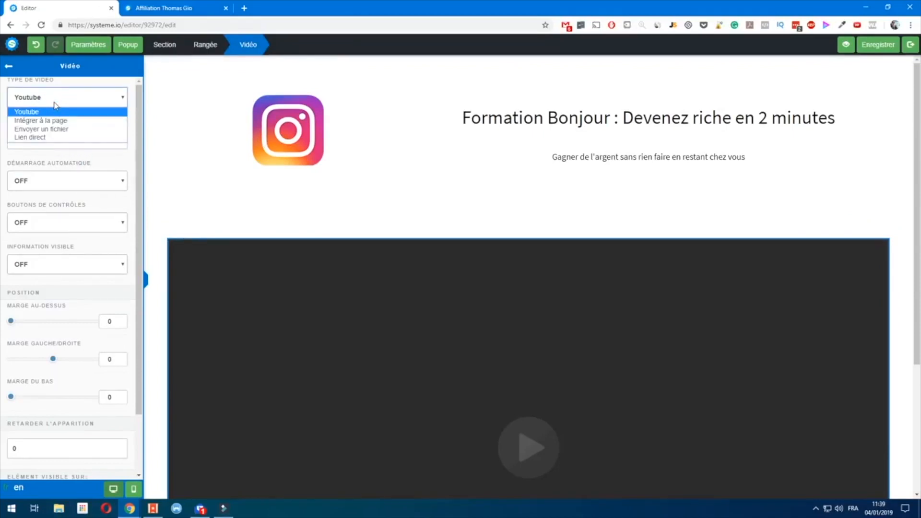
left_click(54, 105)
left_click_drag(81, 140, 177, 152)
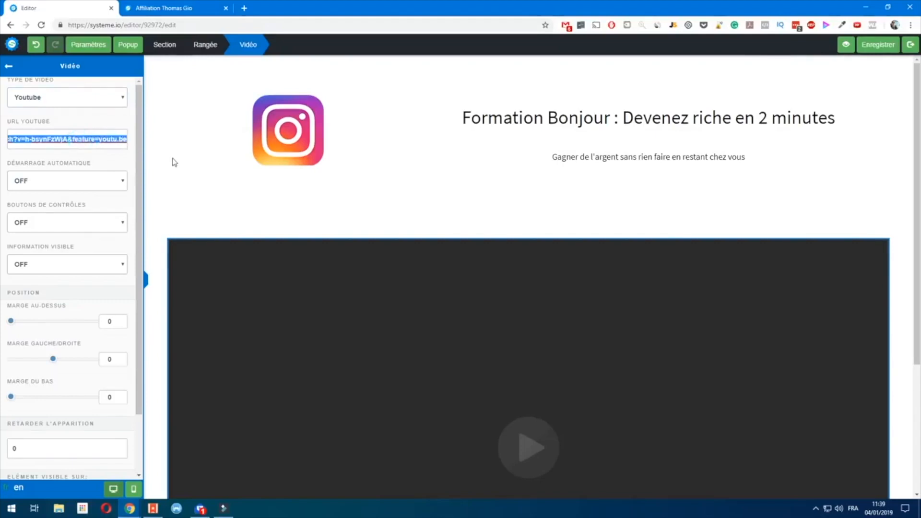
left_click(171, 160)
scroll(598, 269, "down", 4)
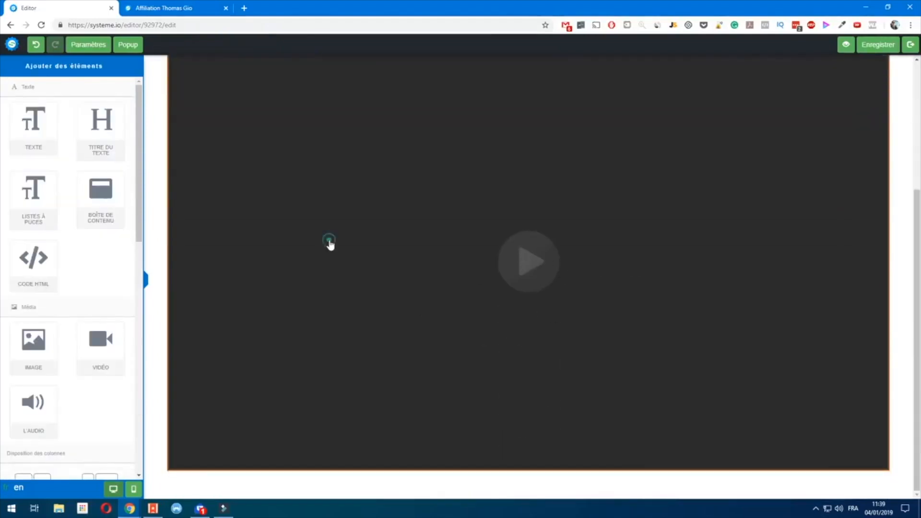
scroll(684, 253, "up", 4)
left_click(854, 235)
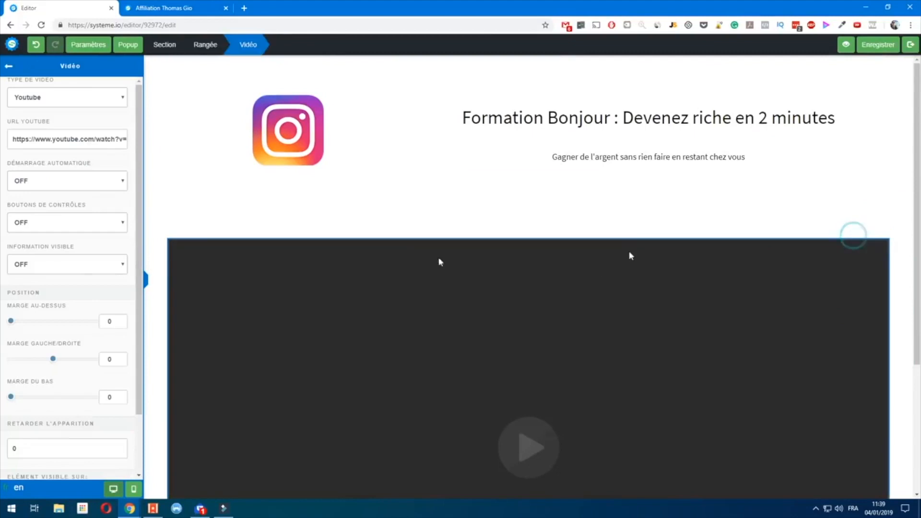
scroll(112, 311, "down", 2)
scroll(113, 345, "up", 2)
left_click(418, 204)
scroll(606, 308, "down", 4)
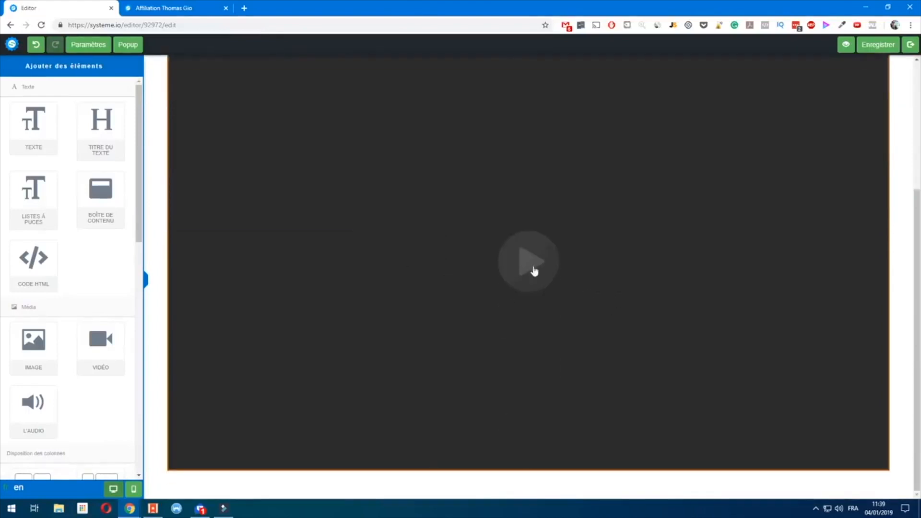
scroll(526, 254, "up", 4)
scroll(482, 248, "down", 4)
scroll(43, 173, "down", 2)
scroll(48, 216, "up", 2)
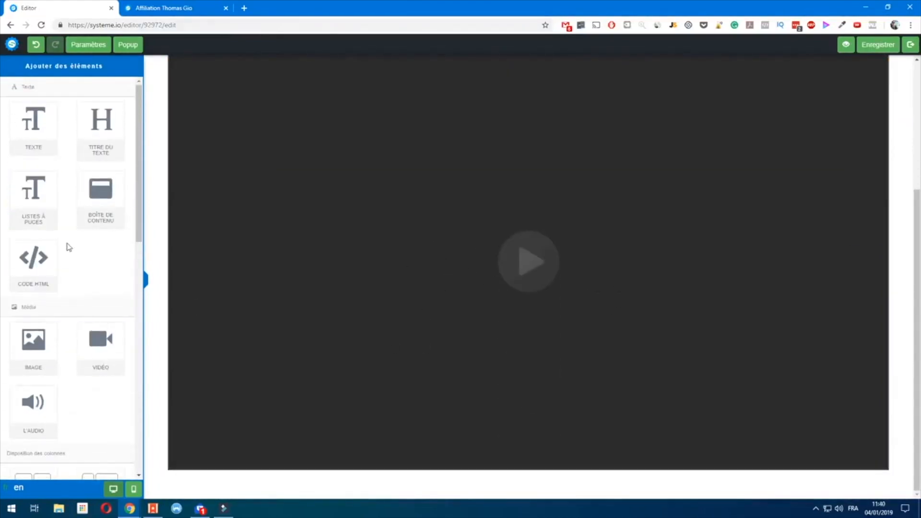
Add a Boîte de contenu element directly below the video and set its title text to "Module 1"
left_click_drag(25, 129, 279, 316)
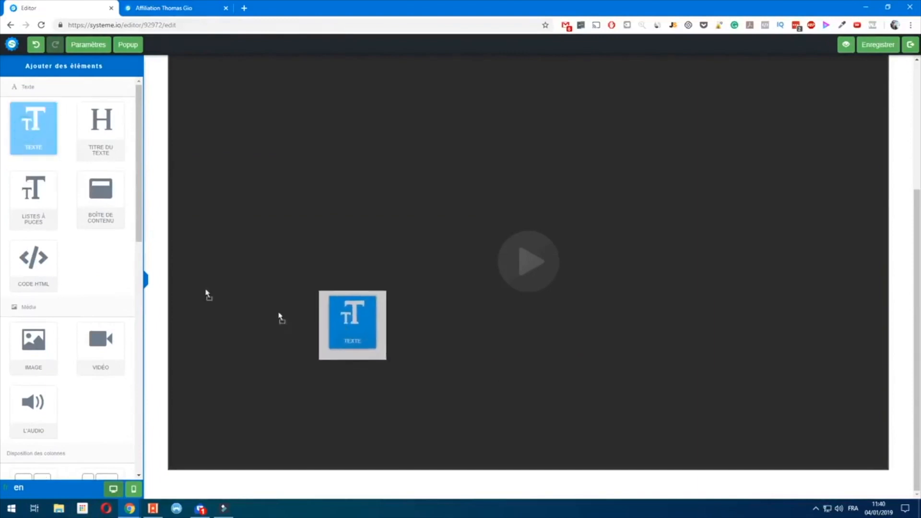
scroll(68, 216, "down", 2)
scroll(108, 234, "up", 1)
left_click_drag(101, 151, 390, 479)
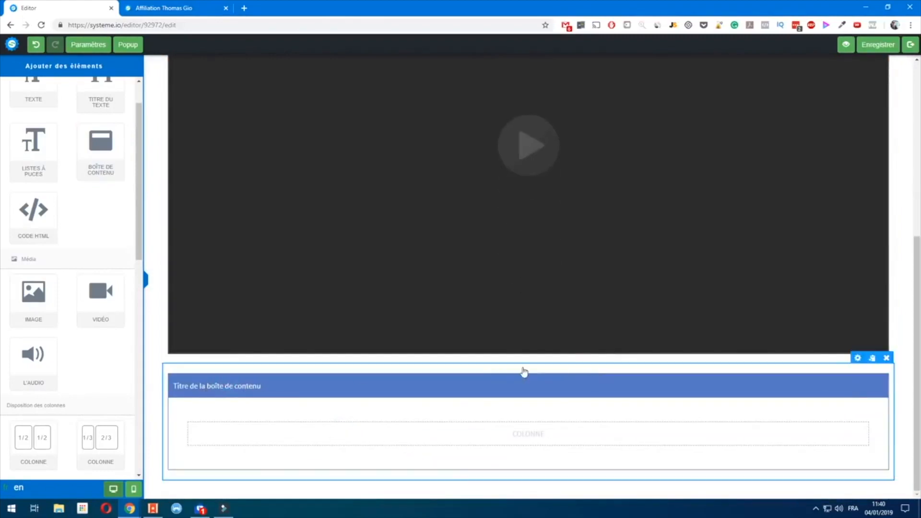
left_click(853, 367)
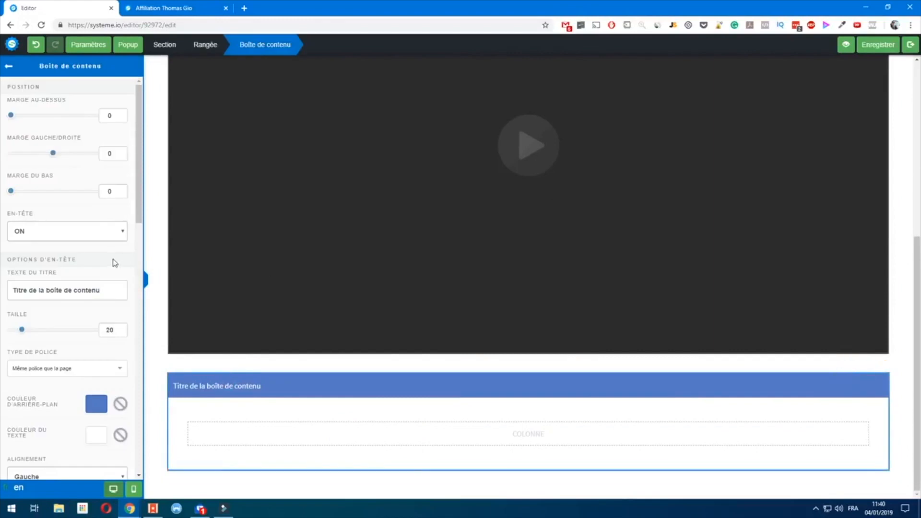
triple_click(82, 296)
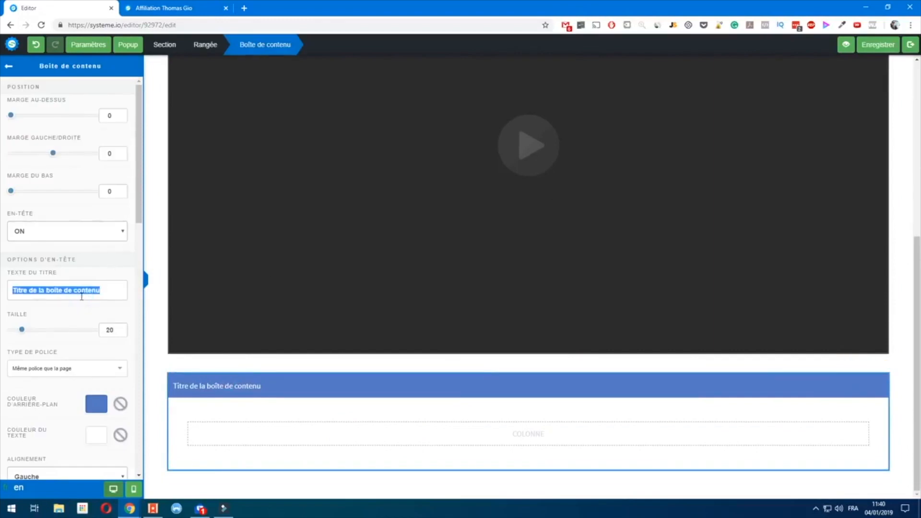
type("Module 1")
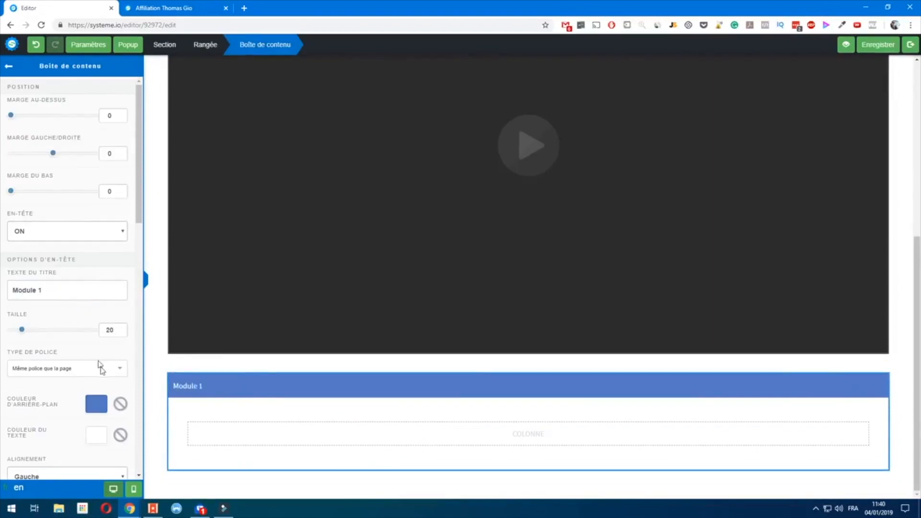
Add a Texte element inside the column of the "Module 1" content box
left_click(227, 430)
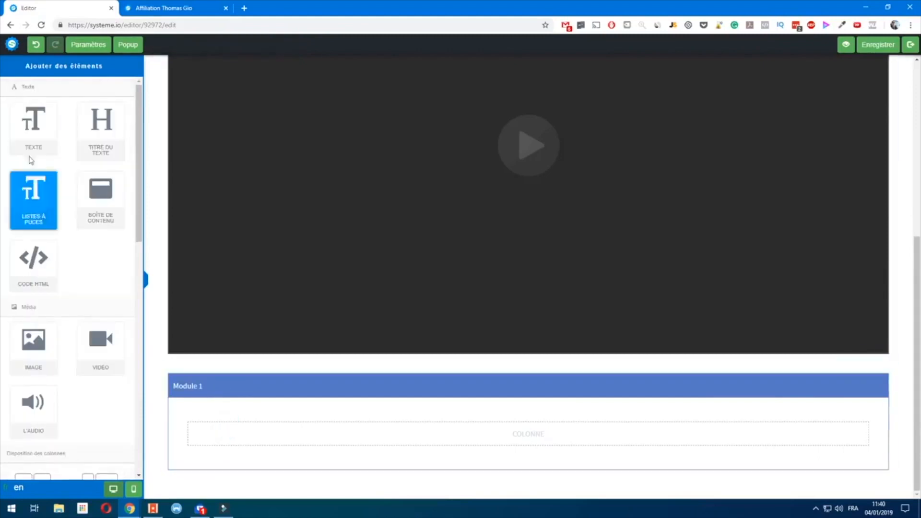
left_click_drag(33, 129, 241, 448)
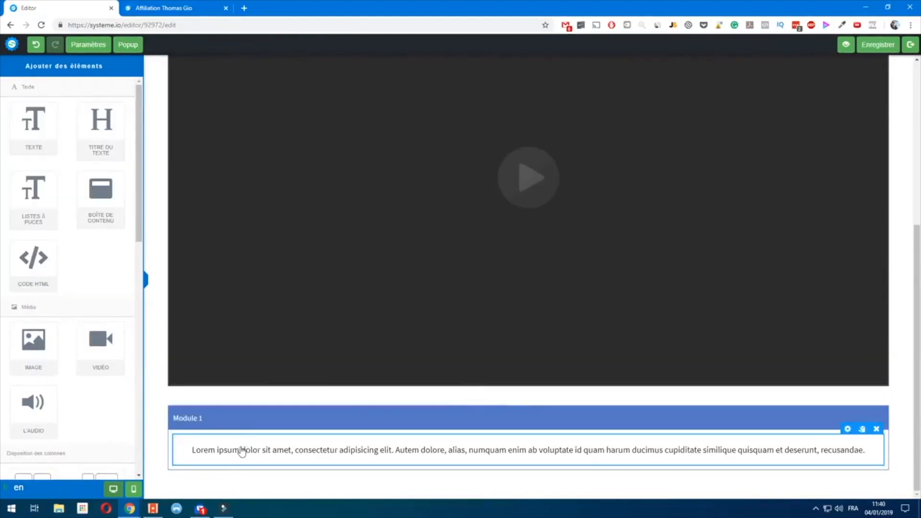
Replace the placeholder text in the "Module 1" box with "dans ce module nous verrons comment créer un business en ligne ...."
left_click(241, 447)
type("dans ce module nous verrons")
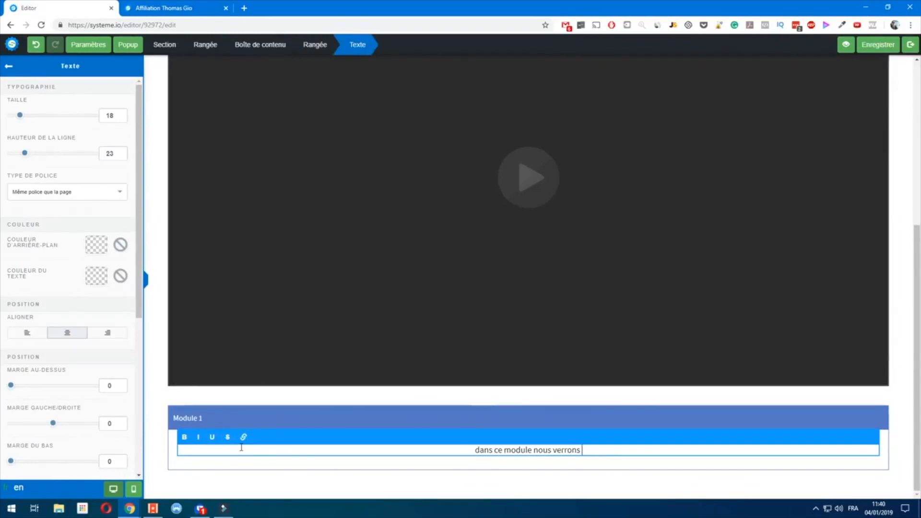
type(" comment créer un bus")
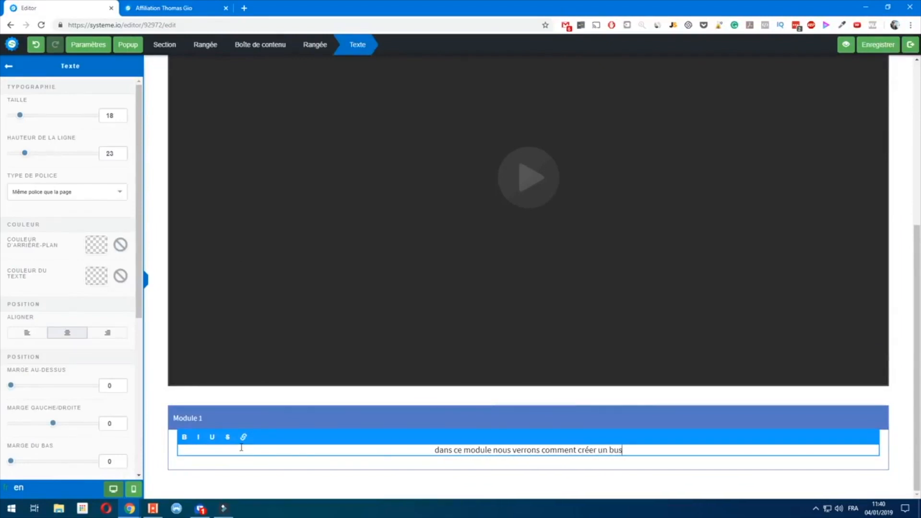
type("iness en ligne")
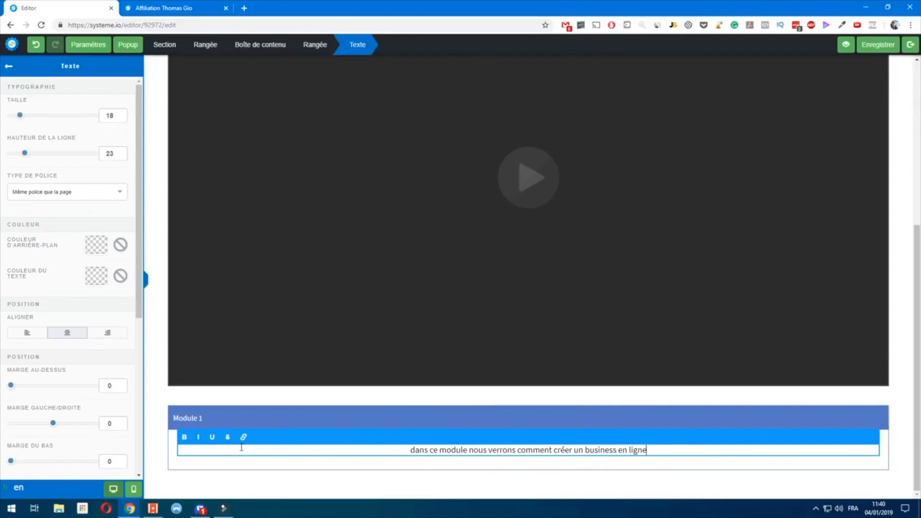
type(" ....")
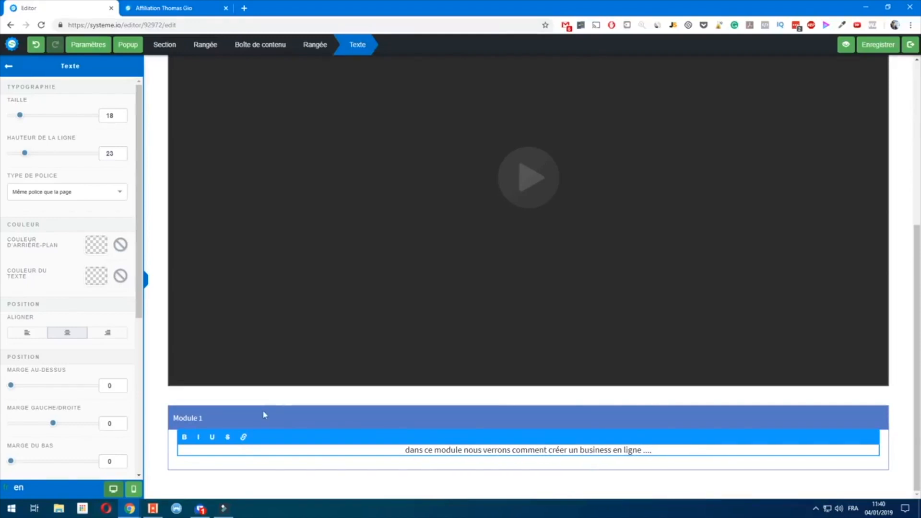
left_click(279, 403)
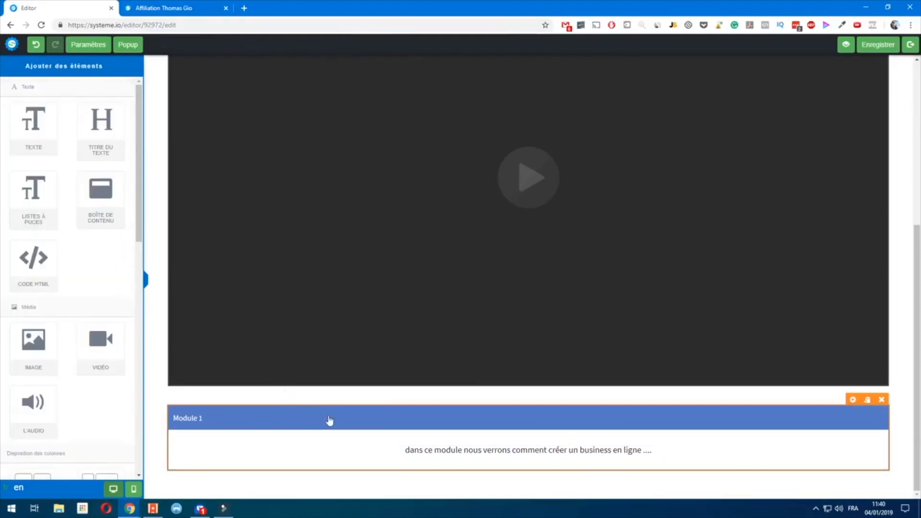
Duplicate the "Module 1" content box, set the copy's title text to "Module 2", and save the page
left_click(867, 400)
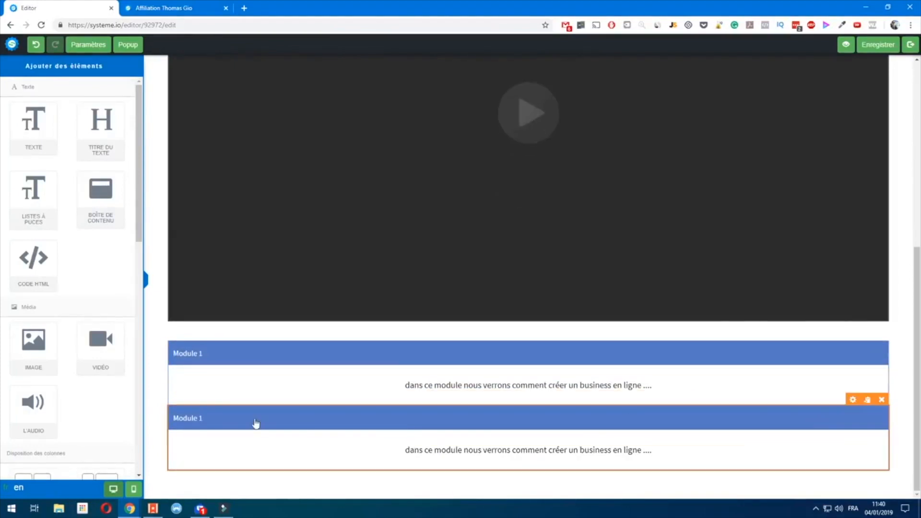
left_click(853, 400)
key("BackSpace")
key("BackSpace")
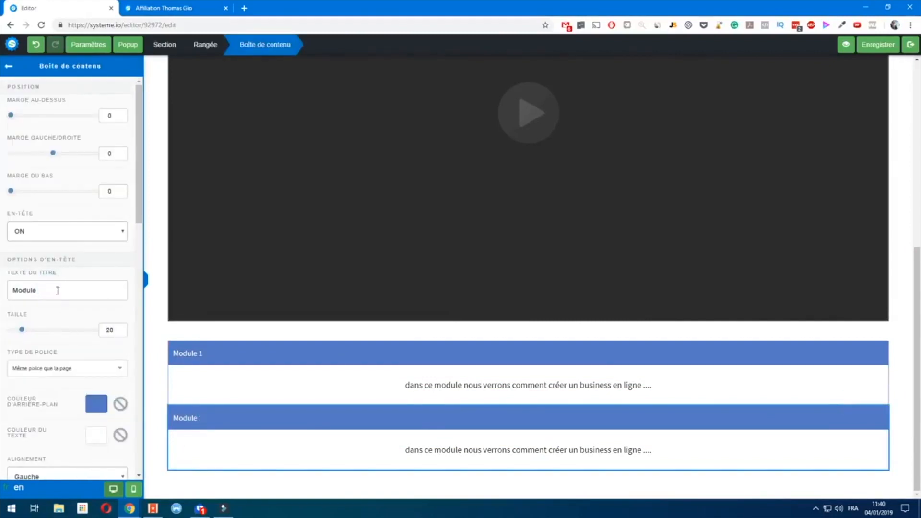
type("2")
left_click(231, 408)
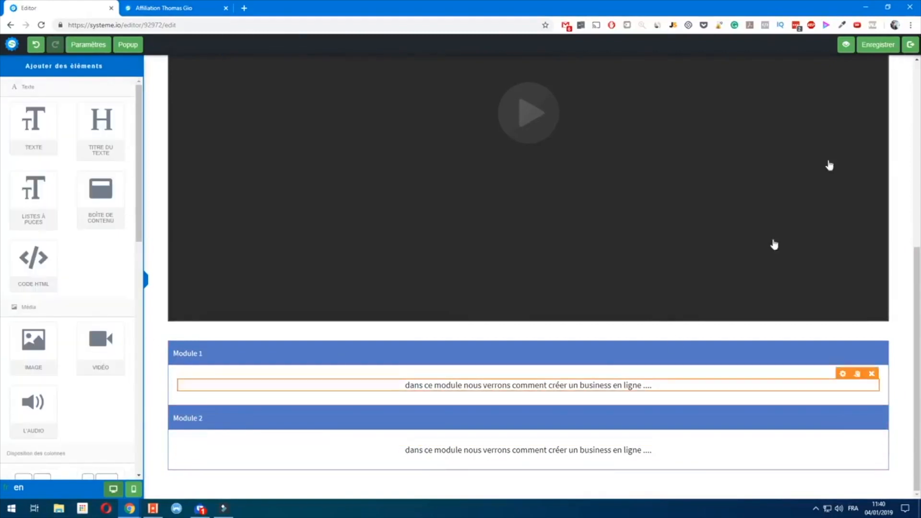
left_click(873, 46)
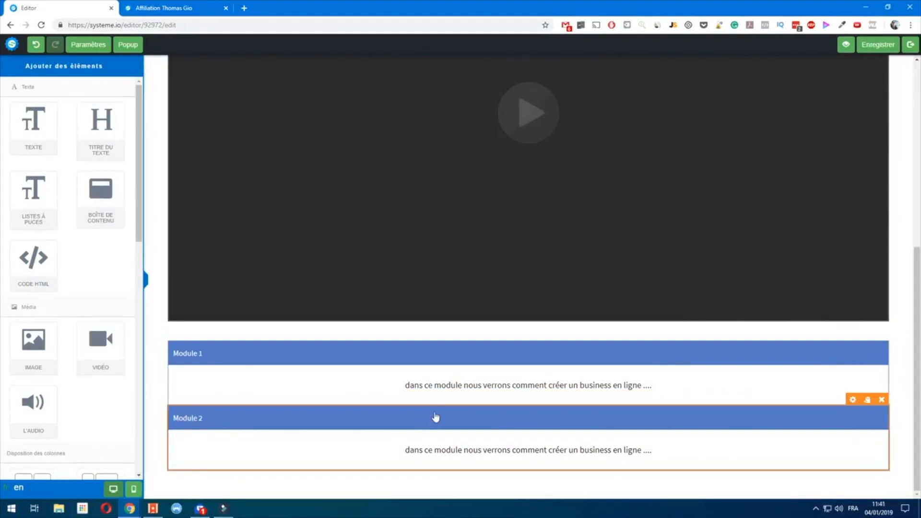
Add two new sections below the section containing the video and the module content boxes
scroll(87, 248, "down", 4)
scroll(86, 248, "down", 3)
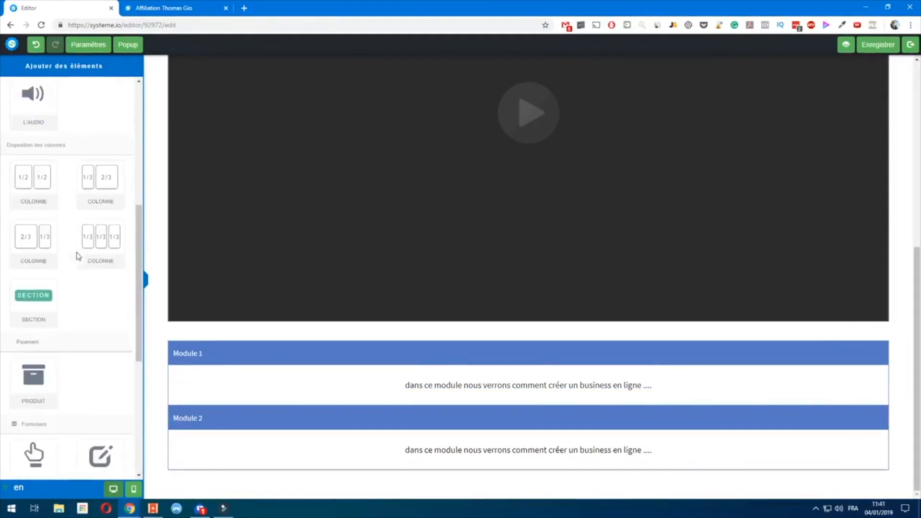
scroll(81, 299, "down", 1)
left_click_drag(34, 226, 504, 346)
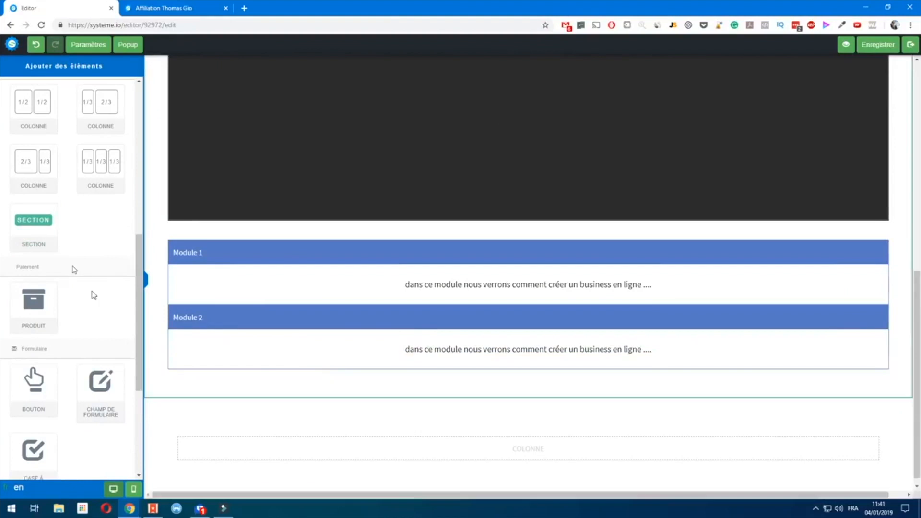
left_click_drag(21, 228, 499, 407)
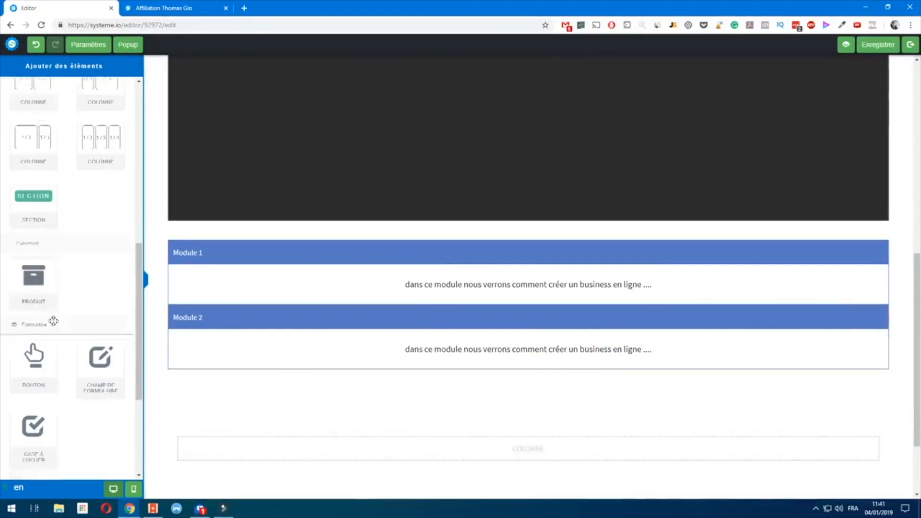
Move the "Module 2" content box into the new section directly below, above its empty column
scroll(72, 340, "down", 5)
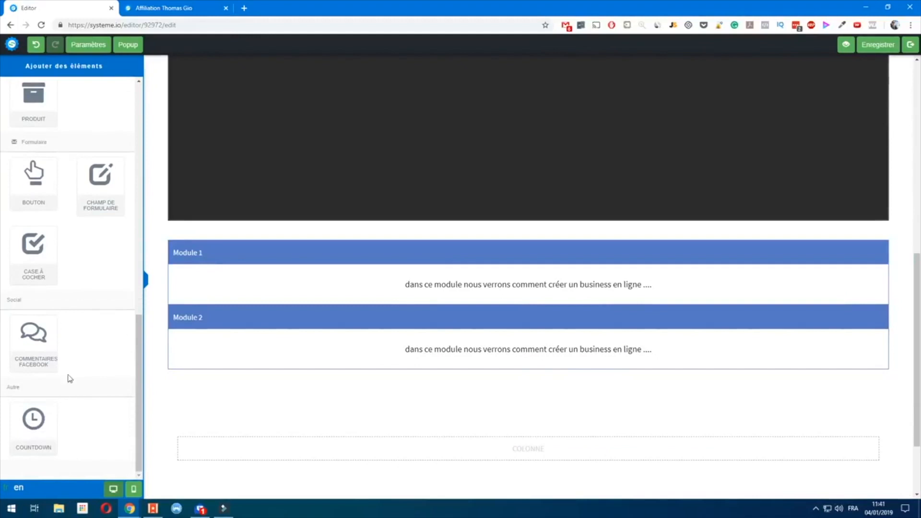
scroll(62, 386, "up", 10)
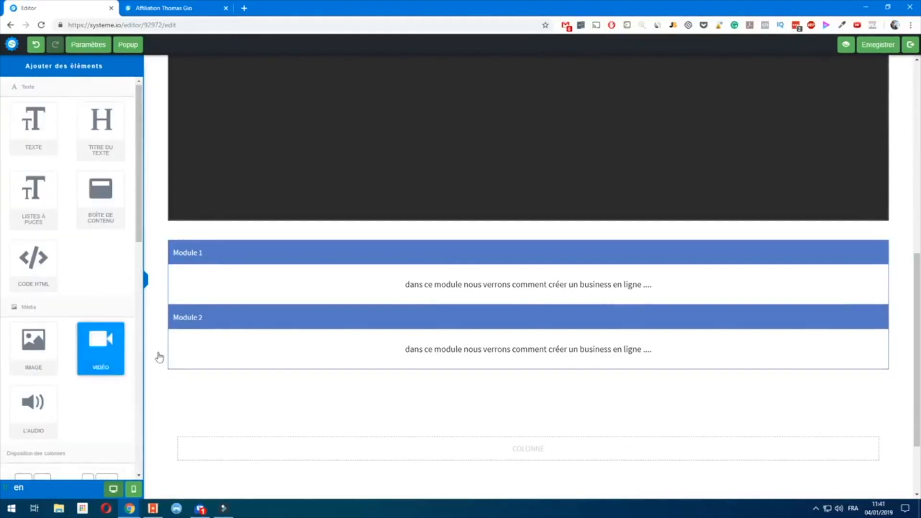
left_click_drag(355, 331, 355, 436)
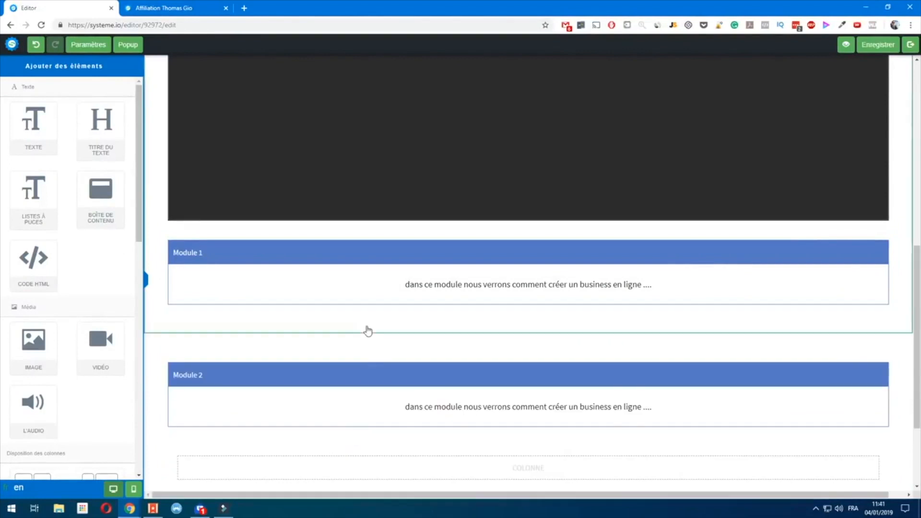
scroll(367, 355, "down", 2)
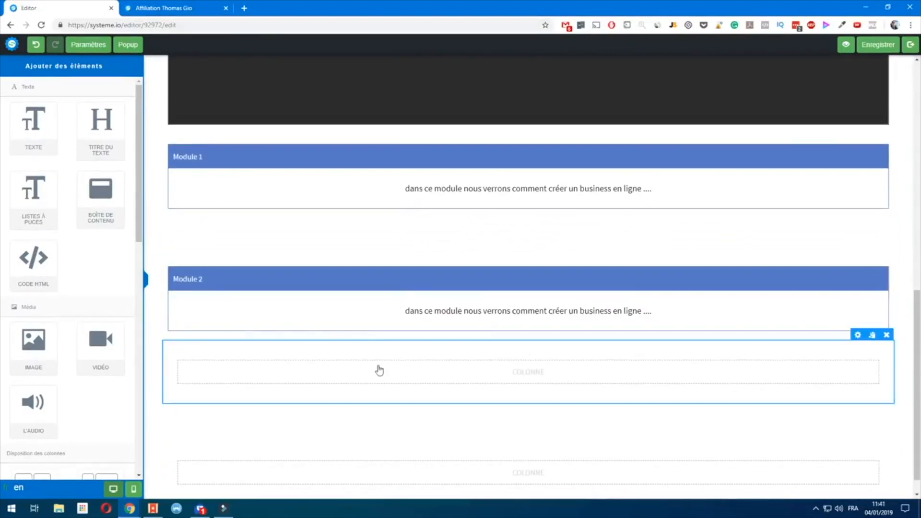
Add a Champ de formulaire element to the empty column below "Module 2" and set its data type to Prénom
scroll(79, 312, "down", 10)
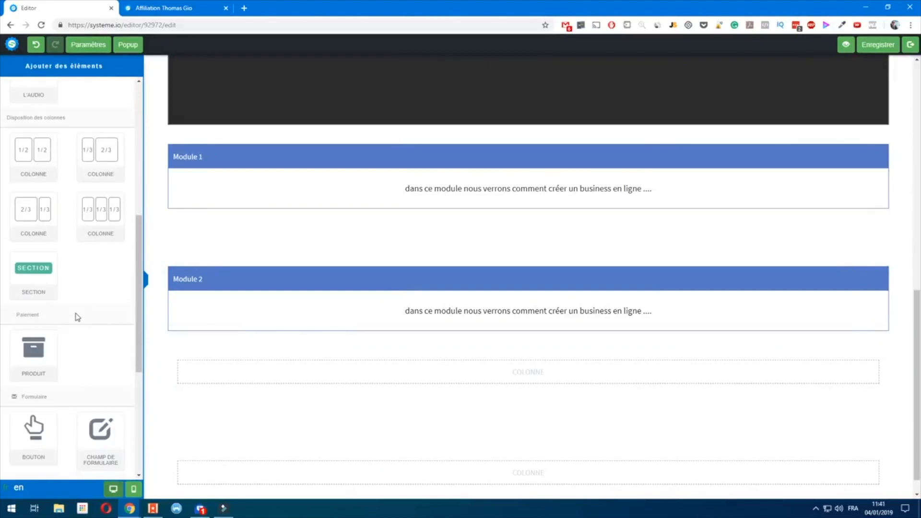
left_click_drag(84, 309, 413, 376)
left_click(233, 376)
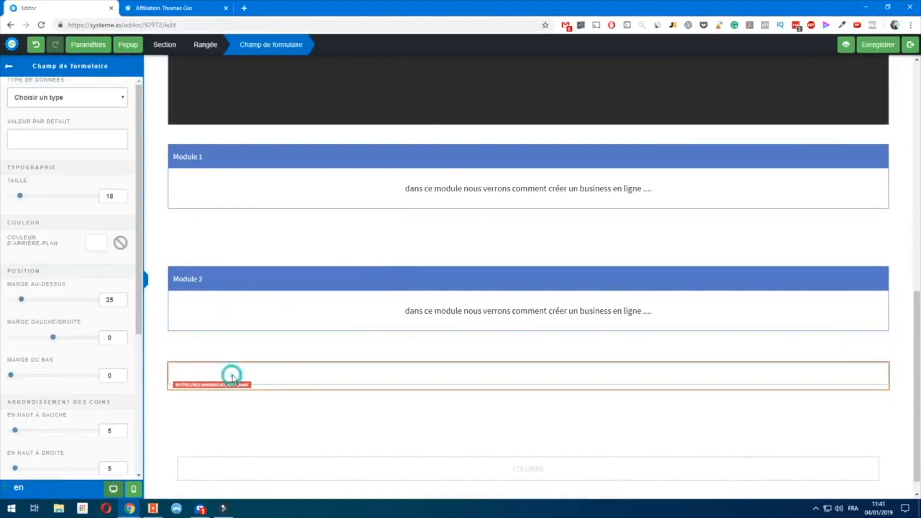
left_click(85, 99)
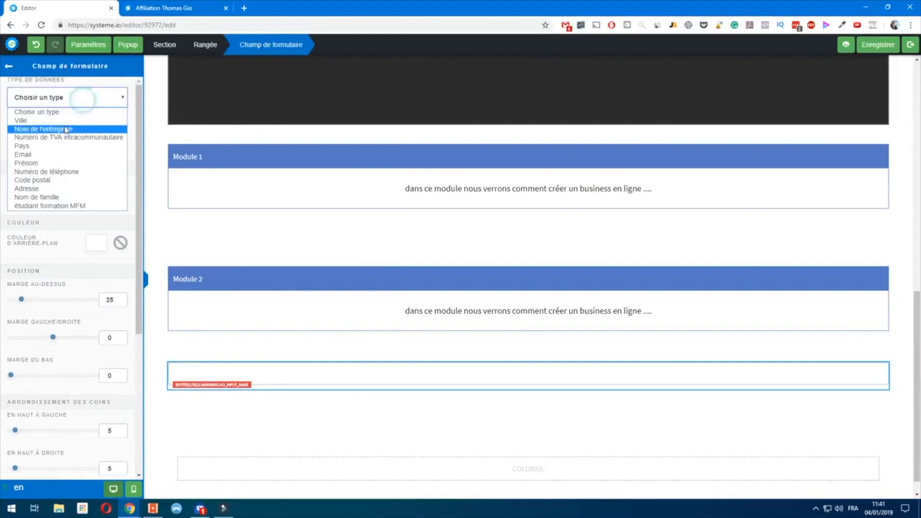
left_click(43, 163)
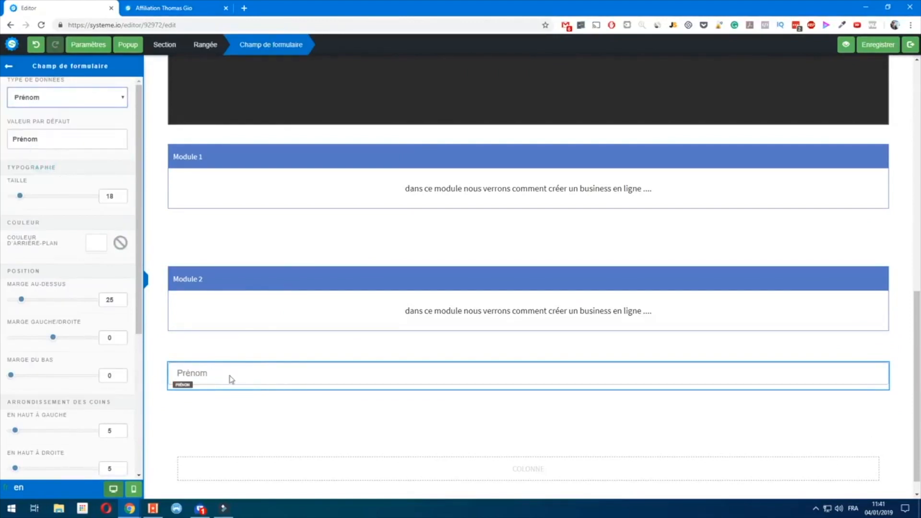
Delete the Prénom form field below the "Module 2" box
left_click(890, 365)
left_click(882, 357)
left_click(498, 77)
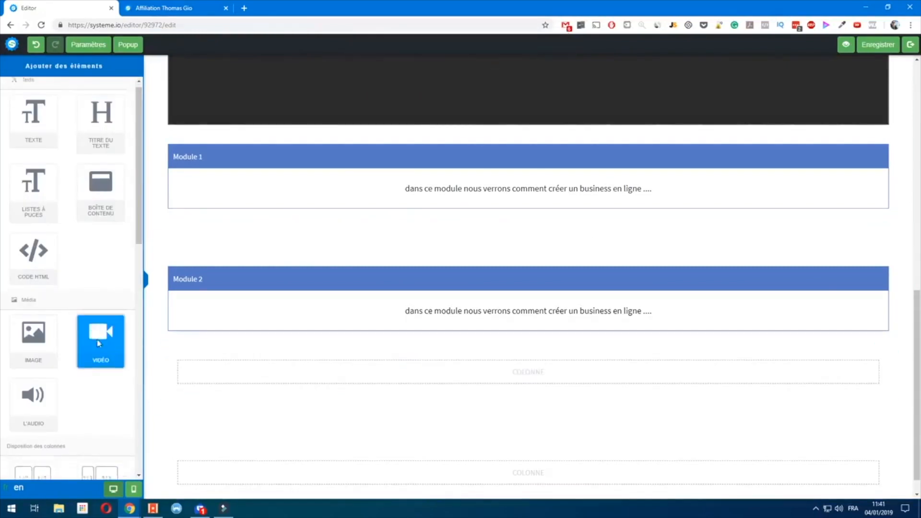
Add a Countdown element to the empty column below "Module 2" and set its type to Daily
scroll(93, 345, "down", 10)
scroll(74, 364, "down", 1)
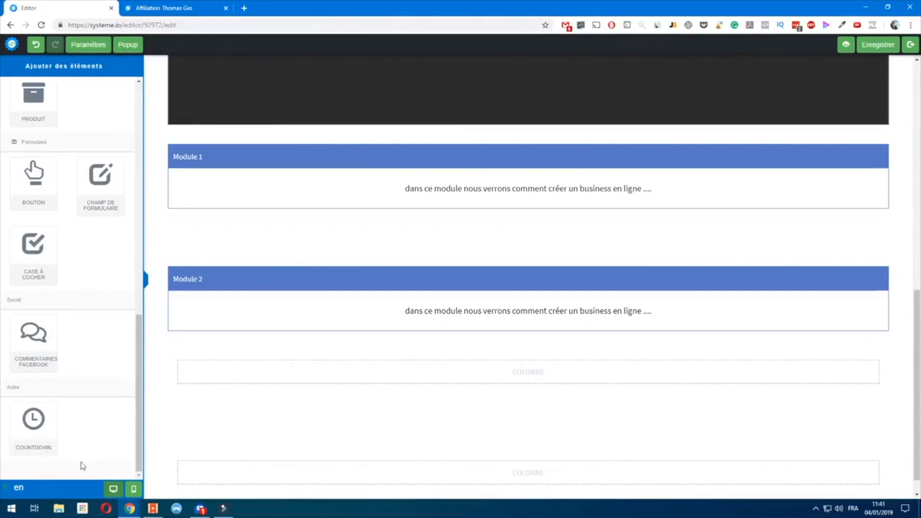
left_click_drag(33, 425, 501, 384)
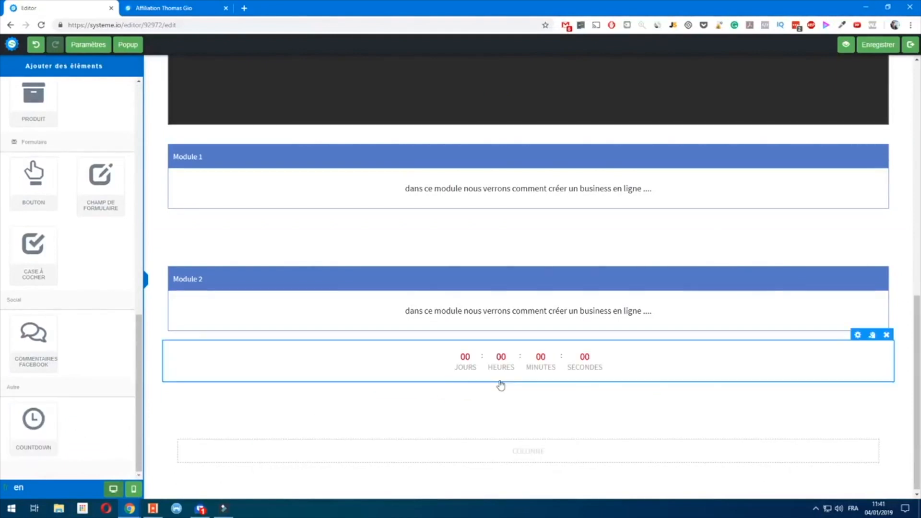
left_click(862, 351)
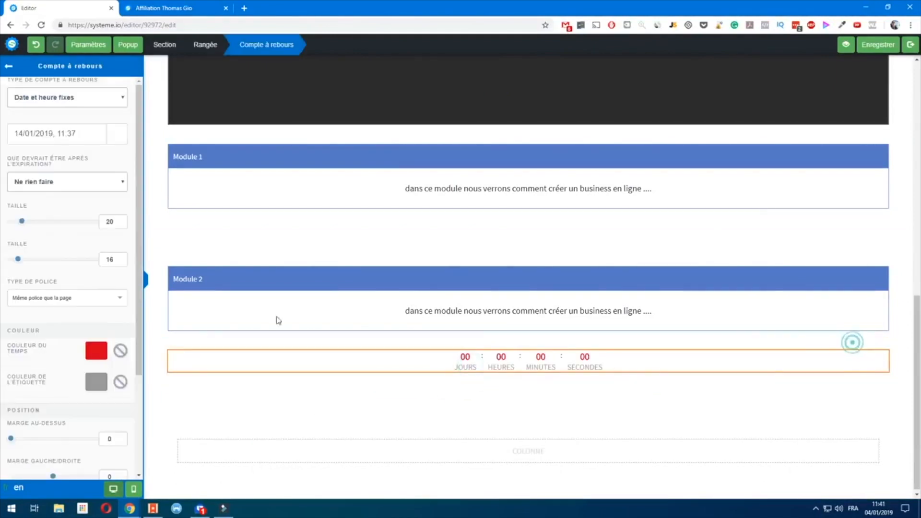
left_click(60, 97)
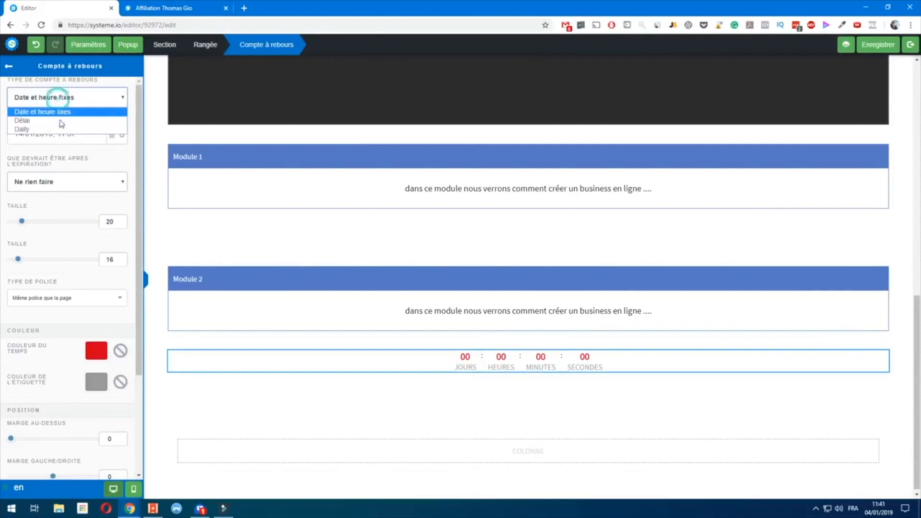
left_click(29, 118)
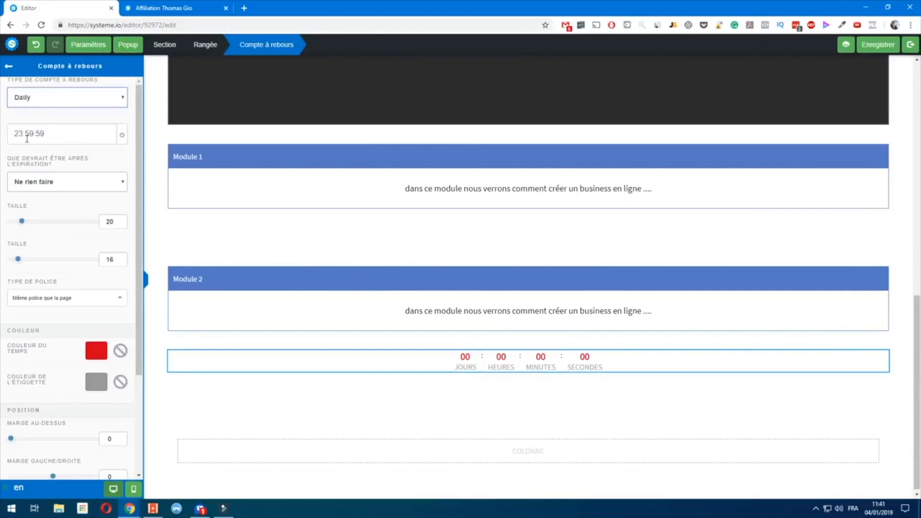
Increase the text size of the countdown's red time digits to 43
left_click(548, 393)
left_click(504, 367)
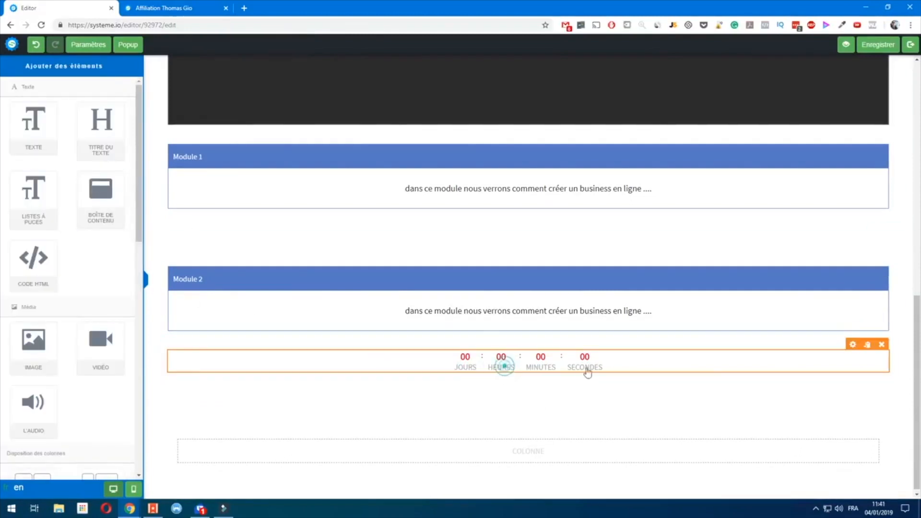
left_click(853, 346)
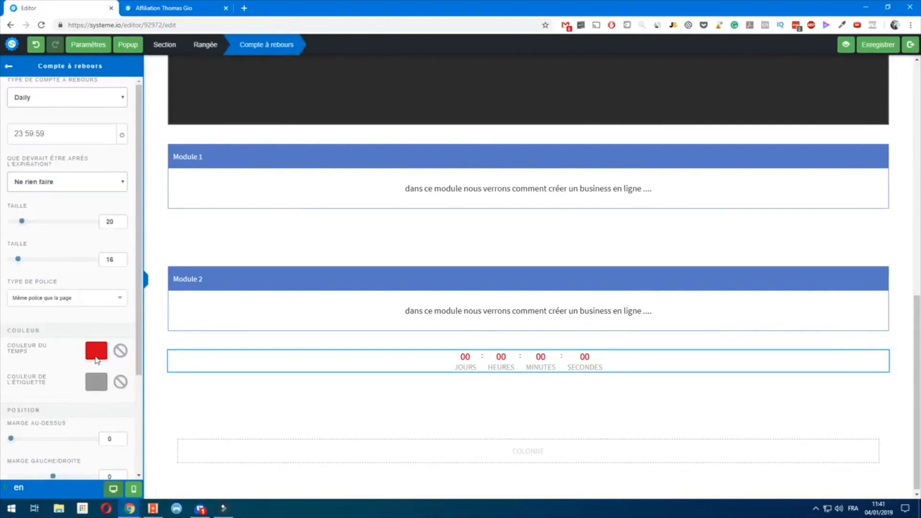
left_click_drag(25, 228, 44, 227)
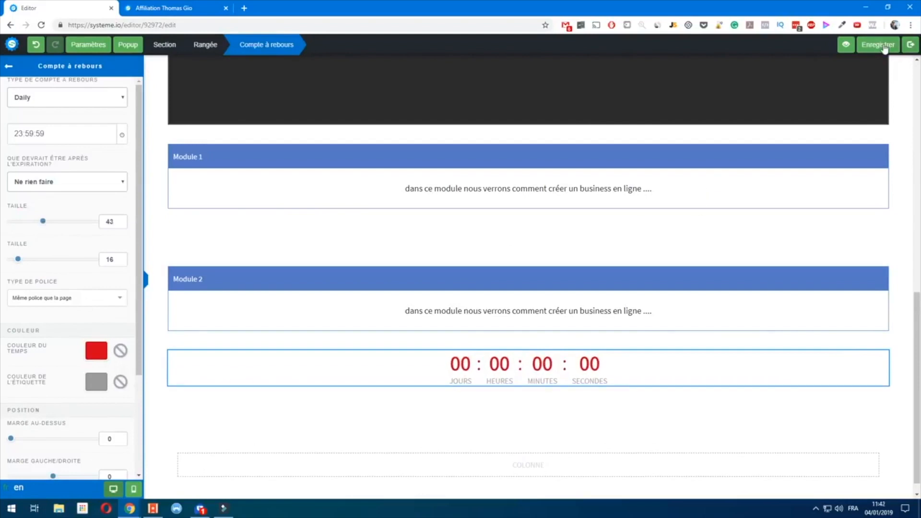
left_click(575, 424)
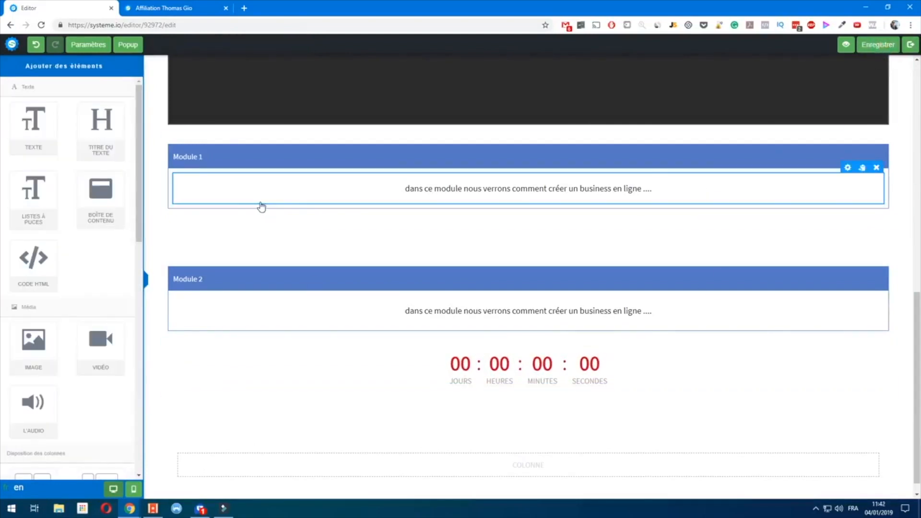
Add a Produit element to the empty column below the countdown, look over its size, colour and quantity options, and delete it
scroll(464, 288, "down", 1)
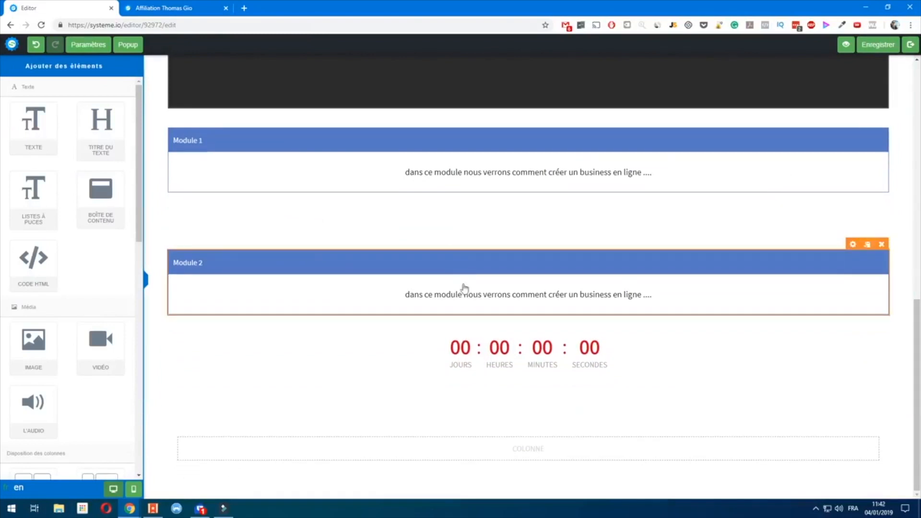
scroll(132, 322, "down", 4)
scroll(117, 320, "up", 2)
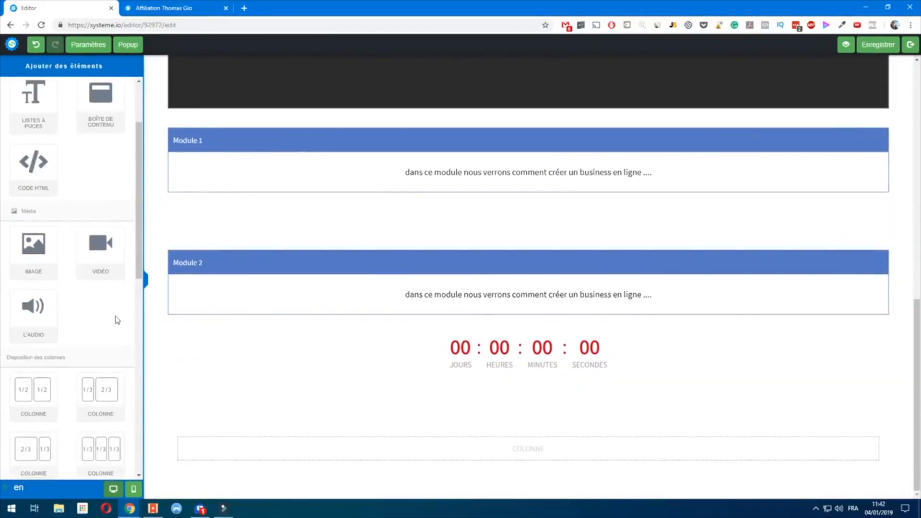
scroll(101, 394, "down", 6)
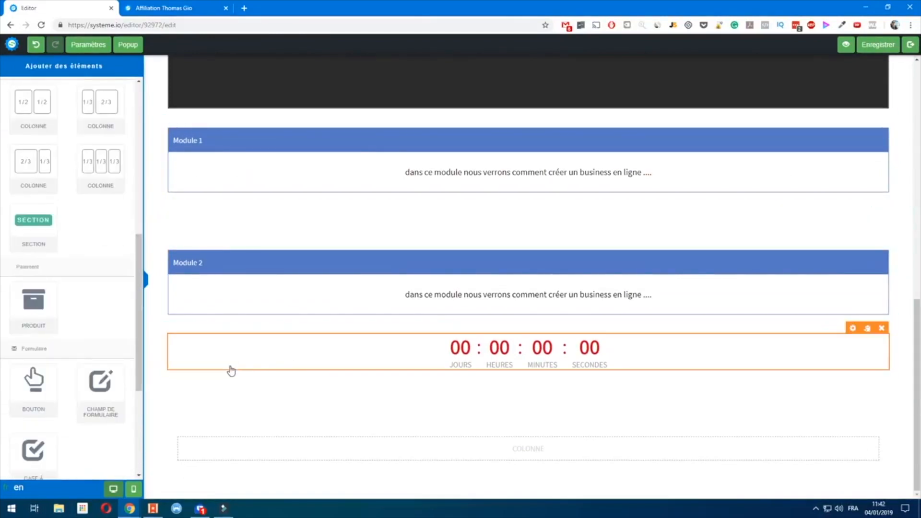
scroll(87, 293, "down", 4)
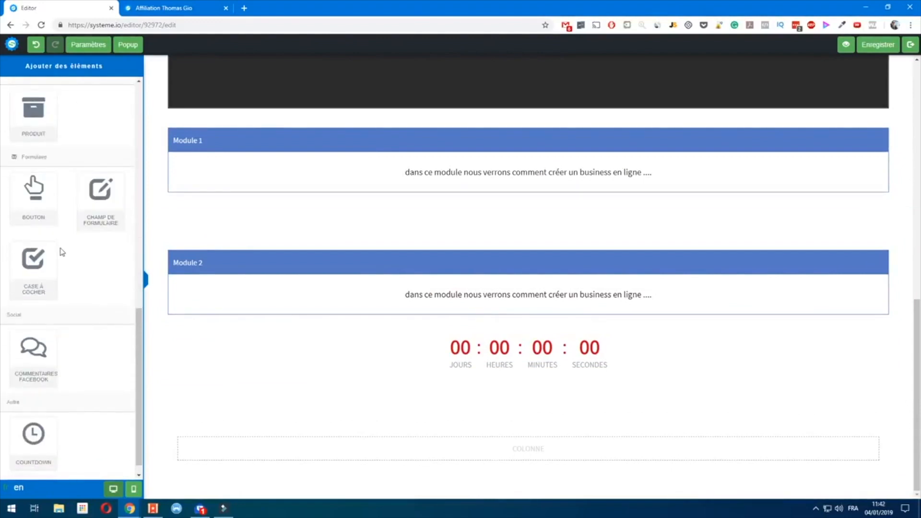
scroll(62, 252, "up", 2)
scroll(24, 114, "down", 2)
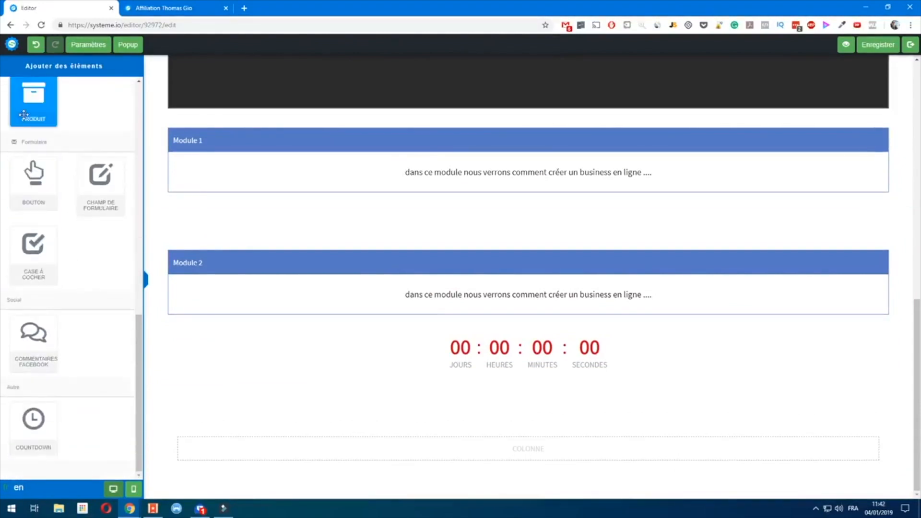
left_click_drag(24, 109, 450, 456)
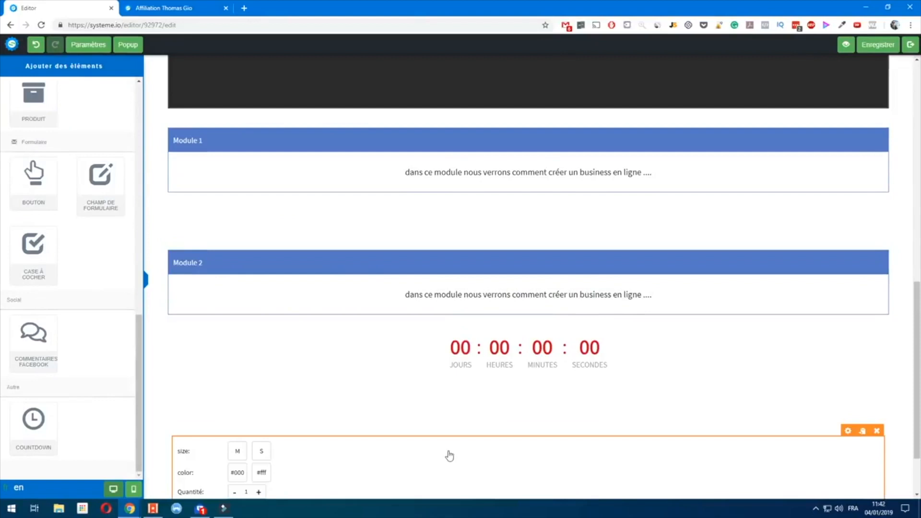
scroll(336, 412, "down", 2)
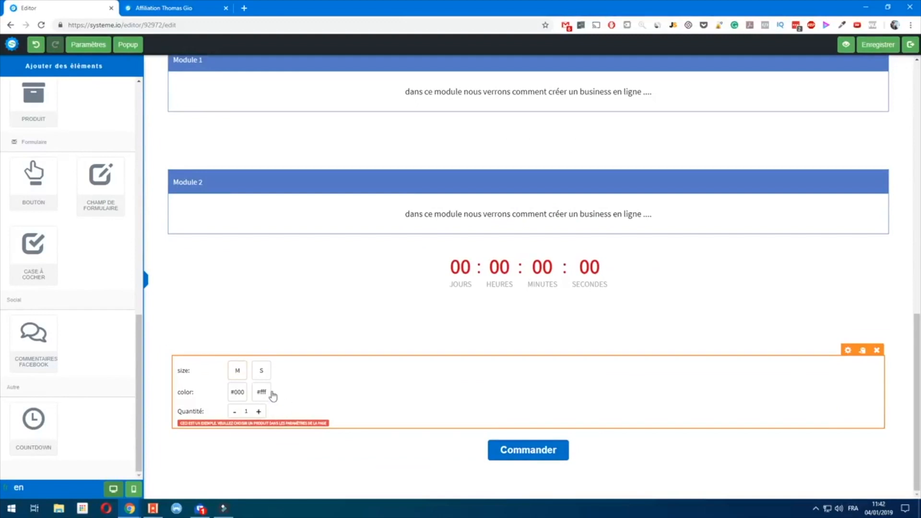
left_click(878, 351)
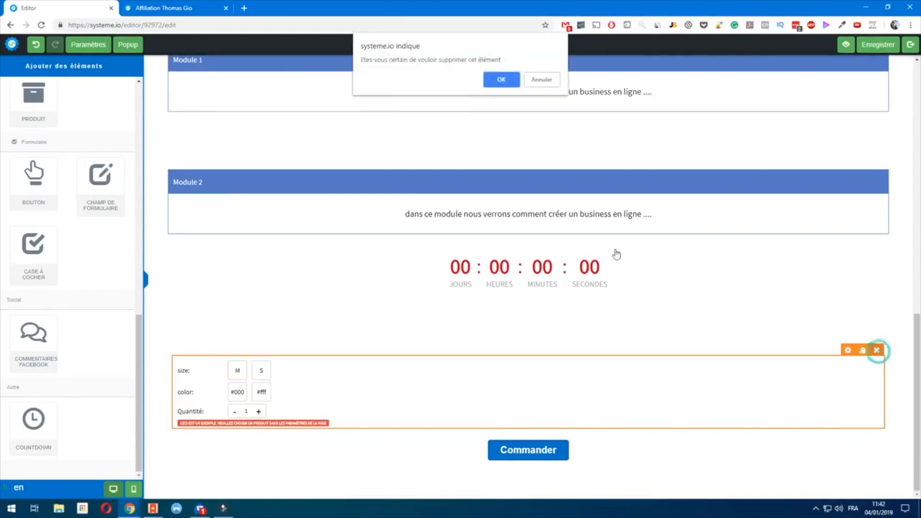
left_click(502, 81)
Add a Bouton element to the empty column below the countdown and set its action to "Vers l'étape suivante dans le tunnel"
left_click_drag(33, 178, 500, 382)
left_click(508, 377)
left_click(41, 97)
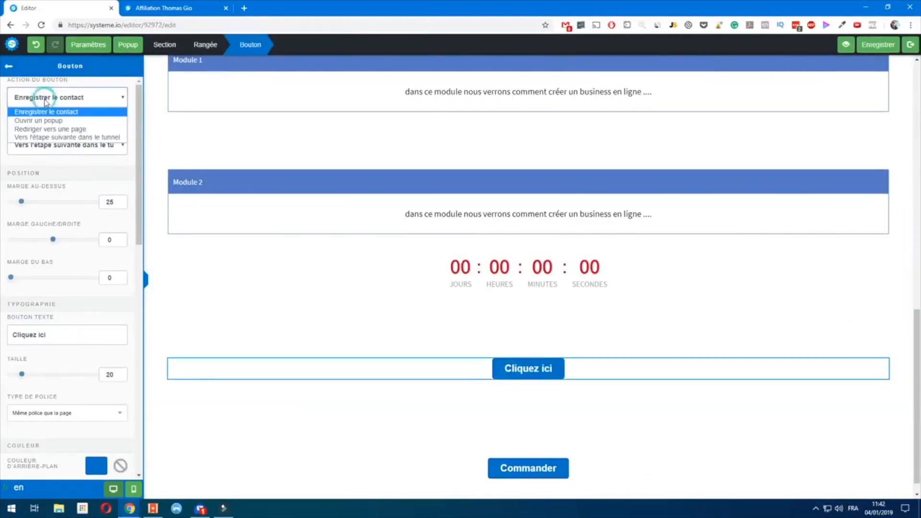
left_click(96, 128)
left_click(92, 98)
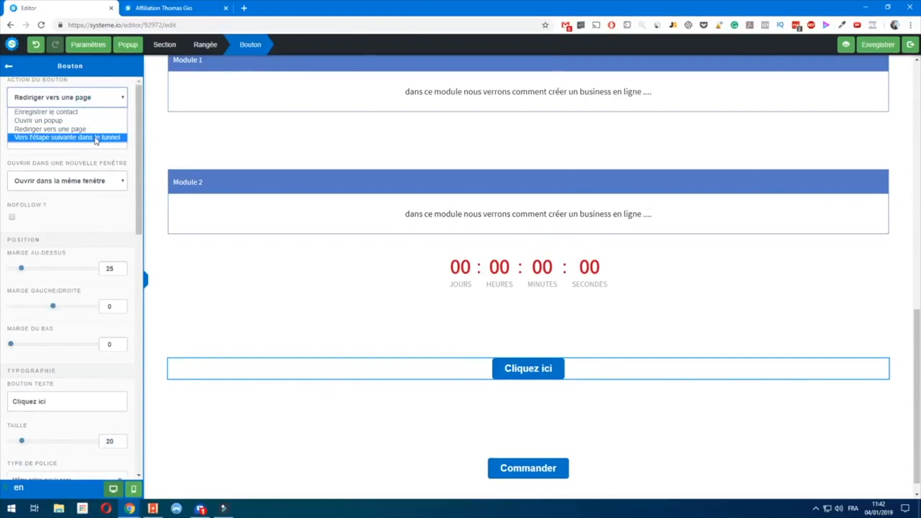
left_click(97, 138)
Change the text of the new button below the countdown to "Acheter"
triple_click(54, 292)
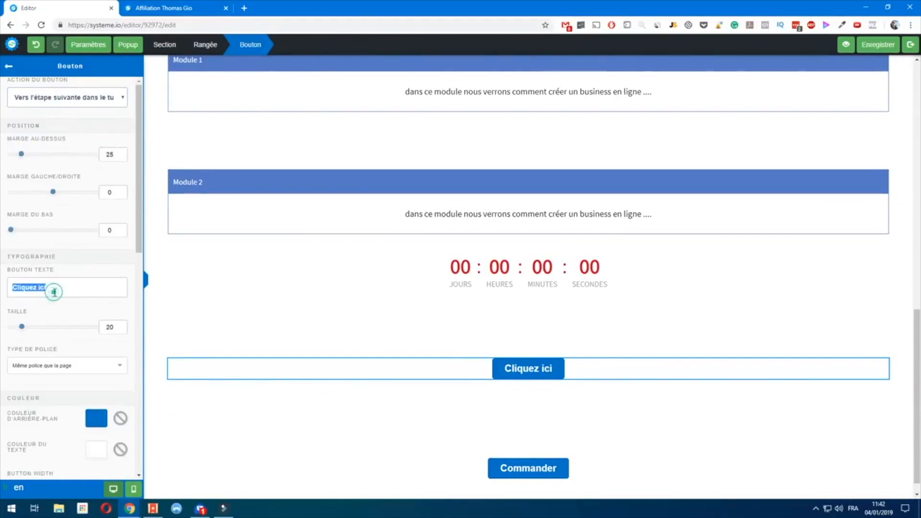
type("Acheter ")
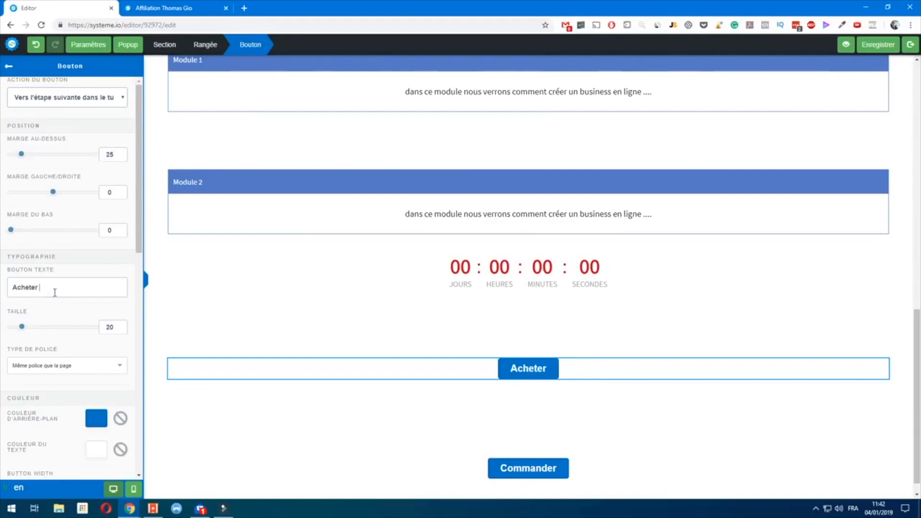
type("cette formation")
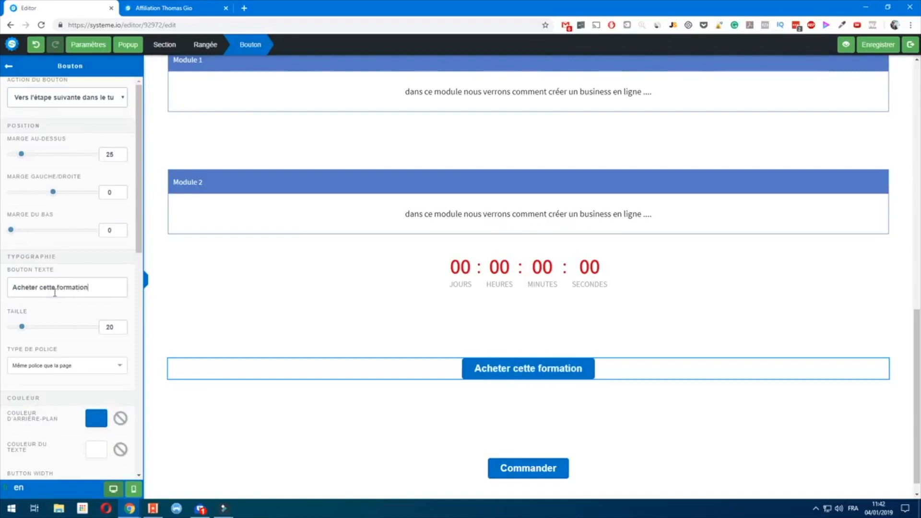
key("ctrl+BackSpace")
key("ctrl+BackSpace")
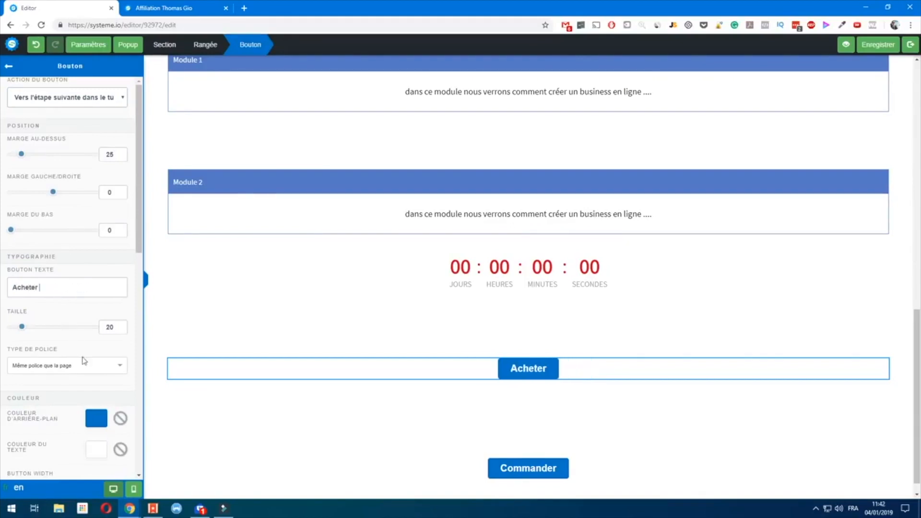
Set the background colour of the "Acheter" button to dark green
left_click(98, 419)
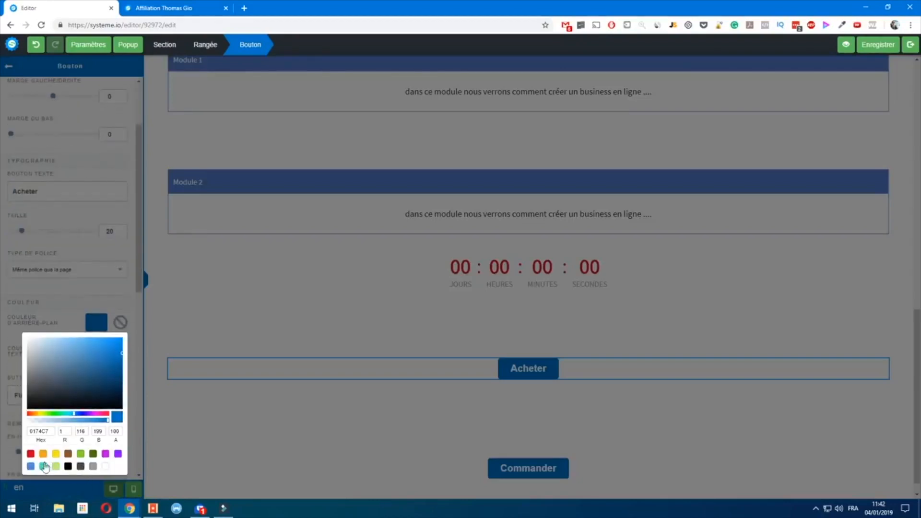
left_click(80, 453)
left_click(364, 441)
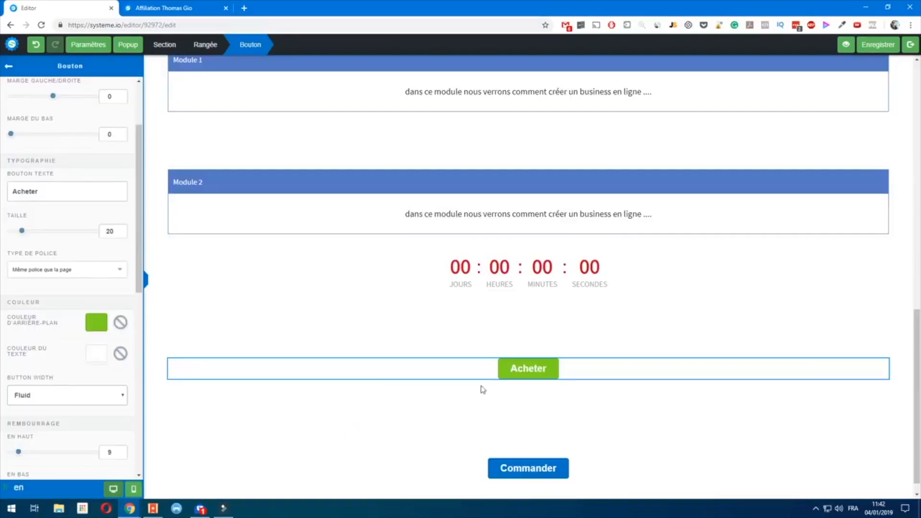
left_click(105, 328)
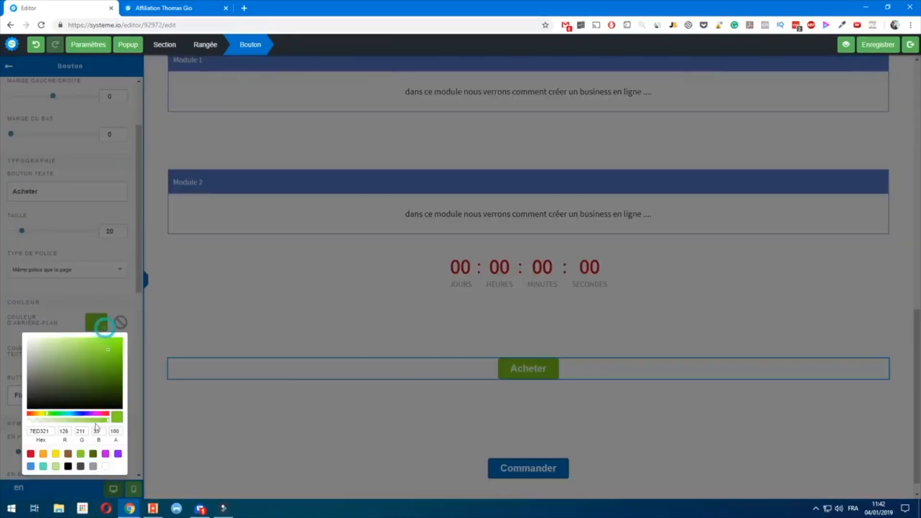
left_click(93, 454)
left_click_drag(120, 381, 123, 366)
left_click(279, 417)
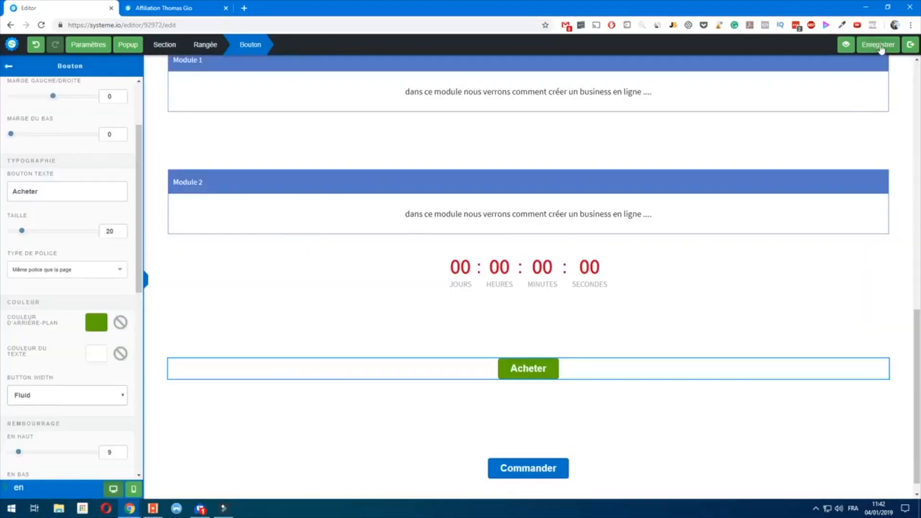
Review the sales page layout in the editor, from the video down to the "Acheter" and "Commander" buttons
left_click(918, 327)
left_click(916, 80)
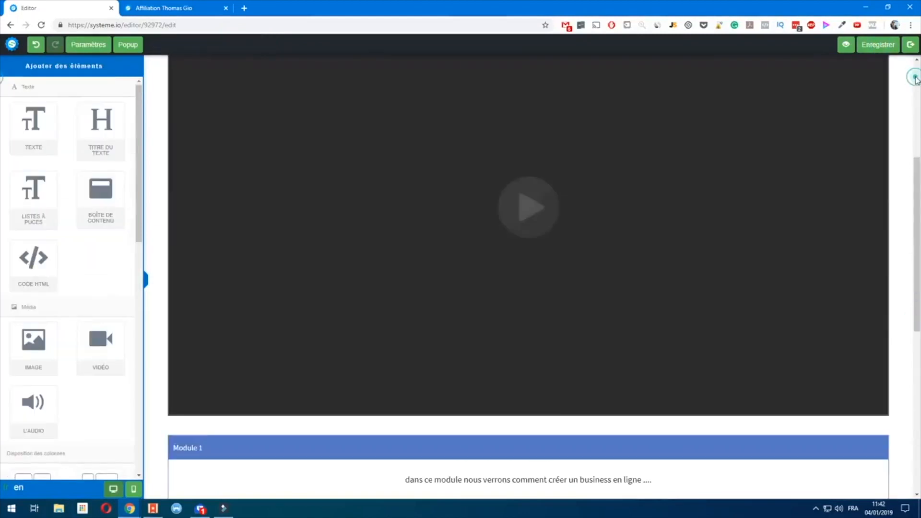
left_click(916, 81)
left_click(916, 81)
scroll(909, 324, "down", 3)
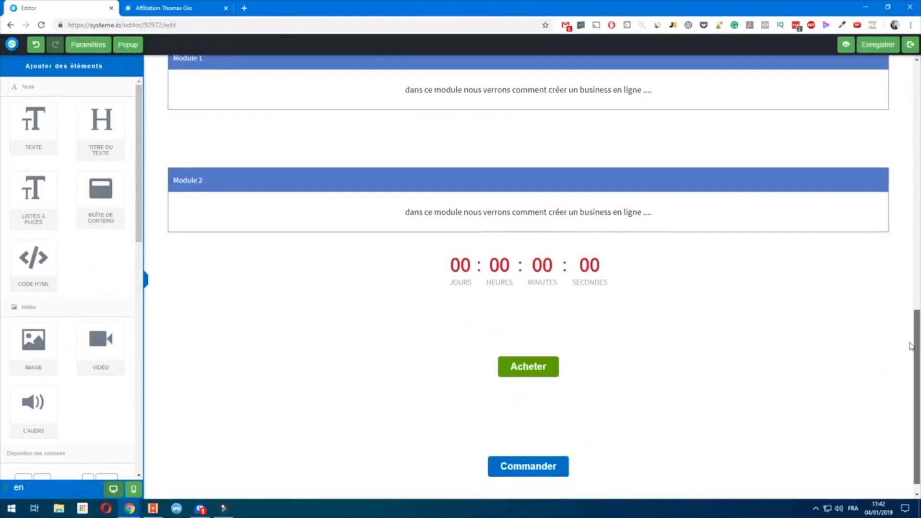
left_click_drag(910, 343, 906, 340)
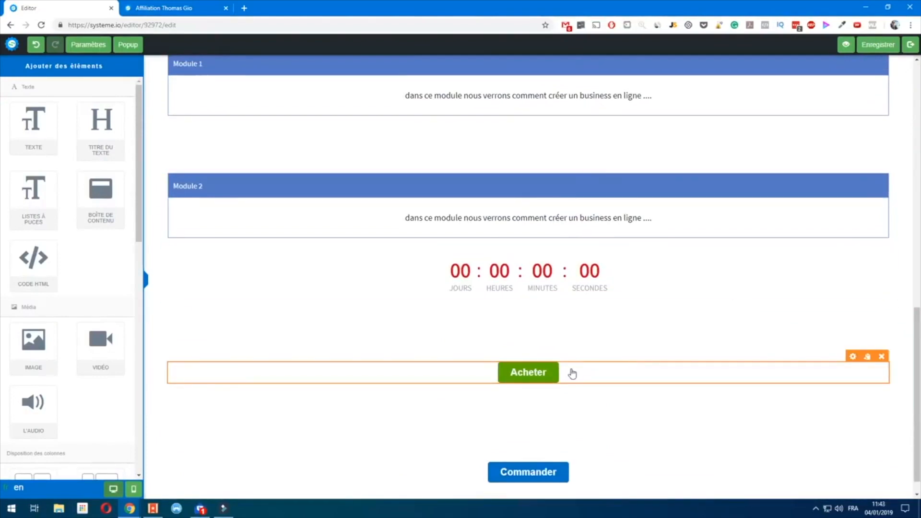
scroll(678, 235, "up", 1)
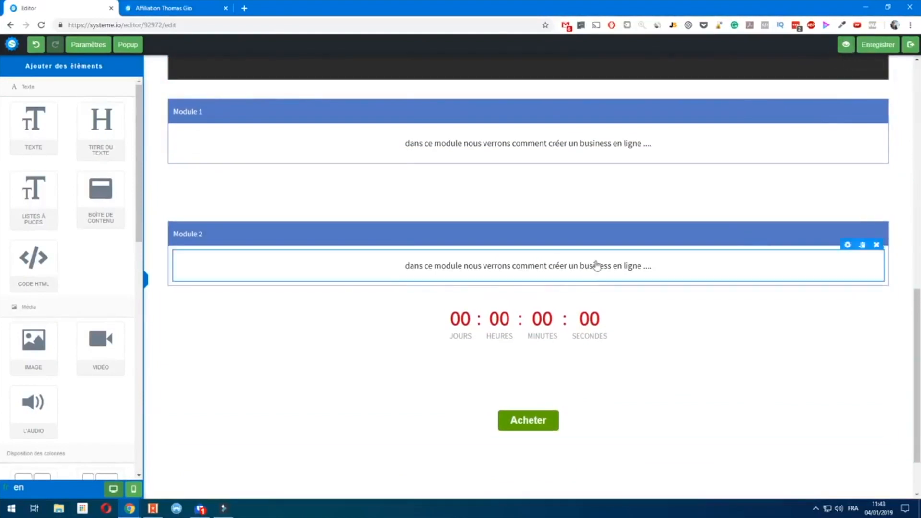
Preview the sales page, examine it from the logo down to the countdown, and test the "Acheter" button
left_click(846, 46)
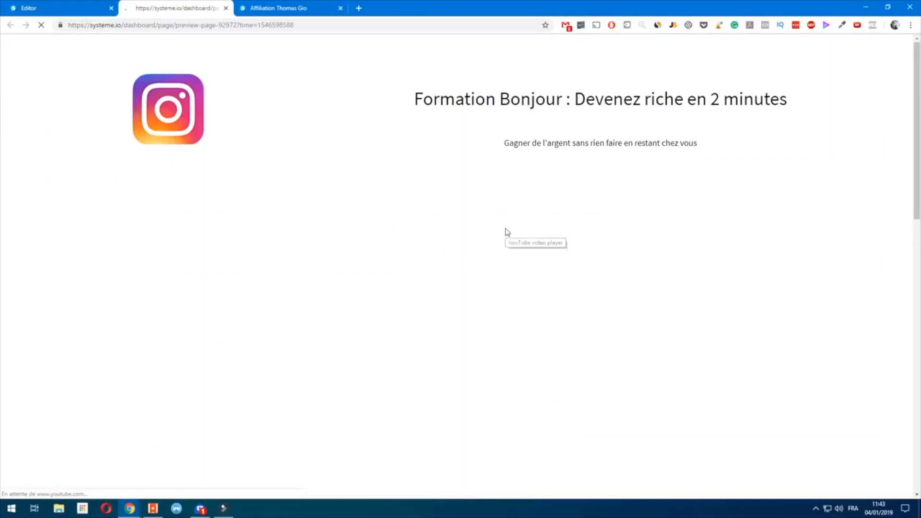
scroll(529, 272, "down", 4)
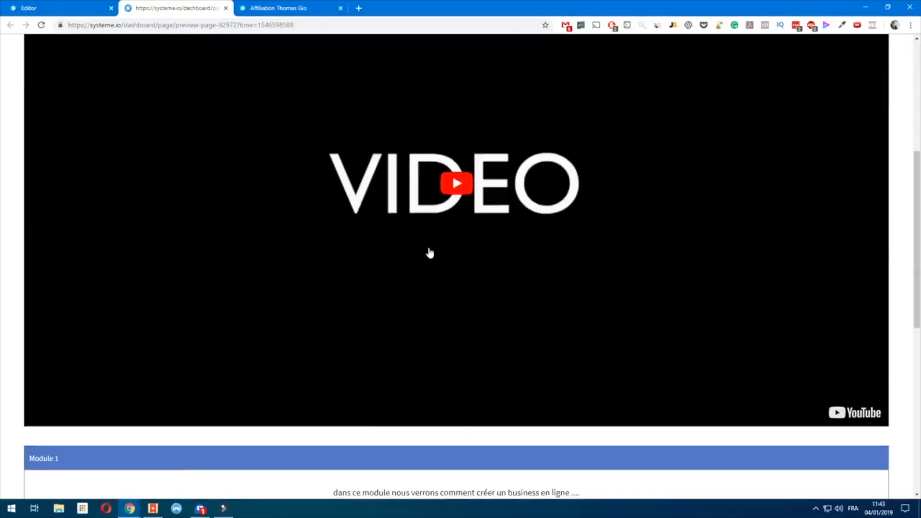
scroll(429, 247, "up", 4)
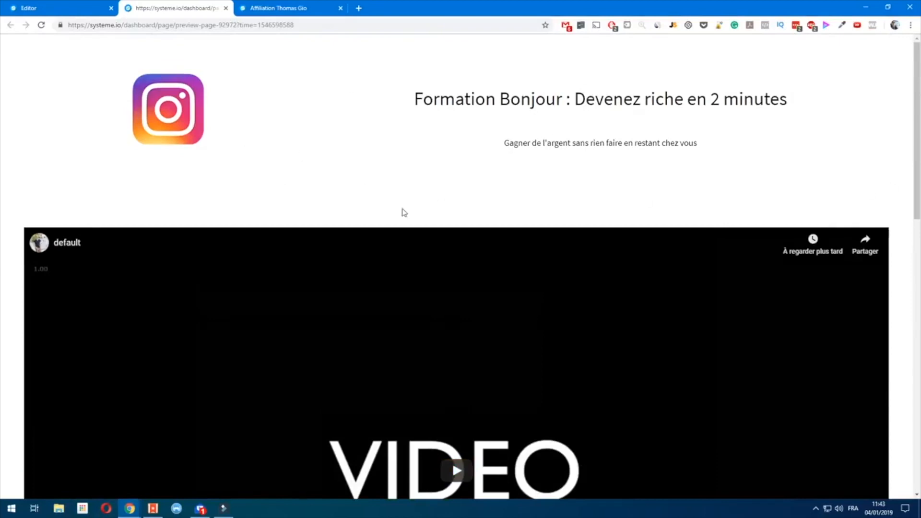
scroll(374, 206, "down", 10)
scroll(527, 345, "down", 4)
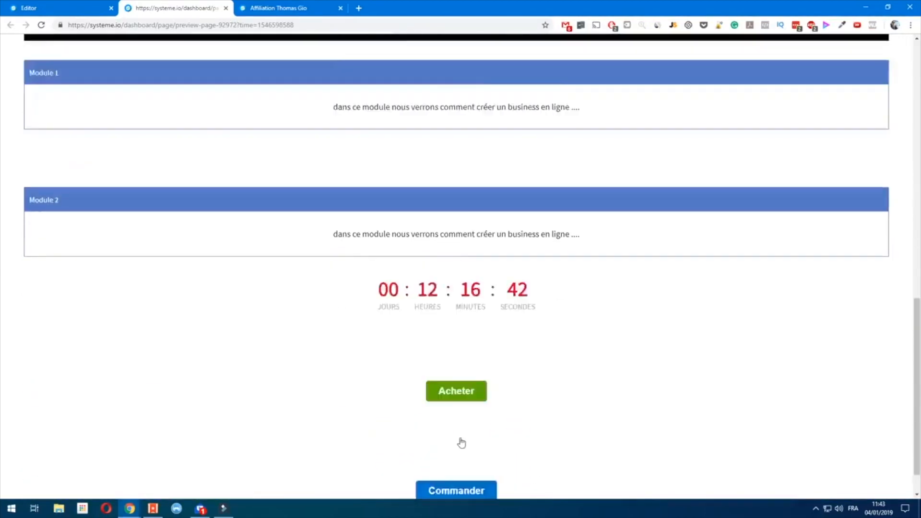
left_click_drag(406, 249, 378, 239)
left_click(546, 260)
left_click(535, 288)
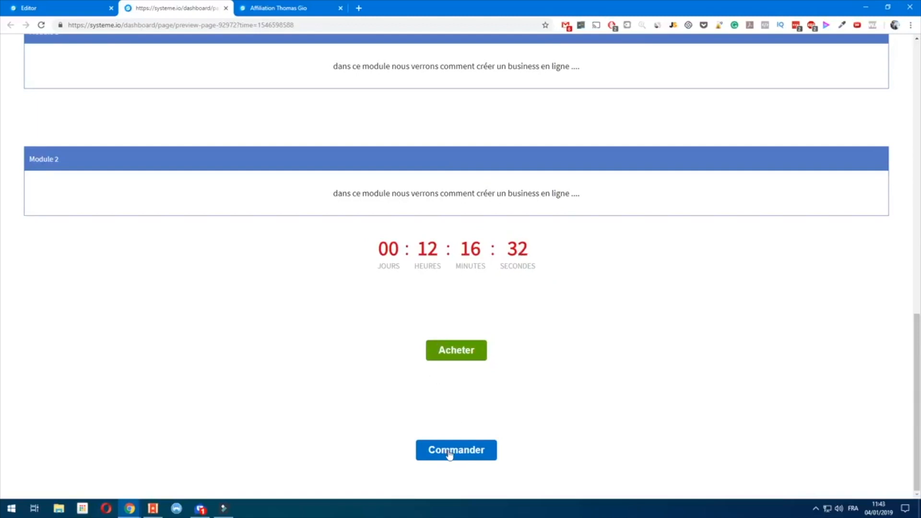
left_click(452, 351)
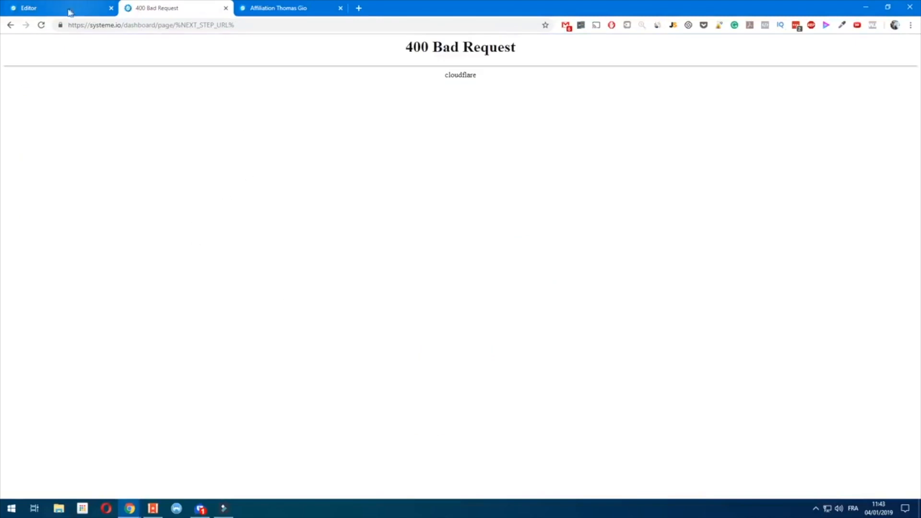
Return to the page editor, exit to the bonjour funnel, and view the Bon de commande step's settings
left_click(68, 8)
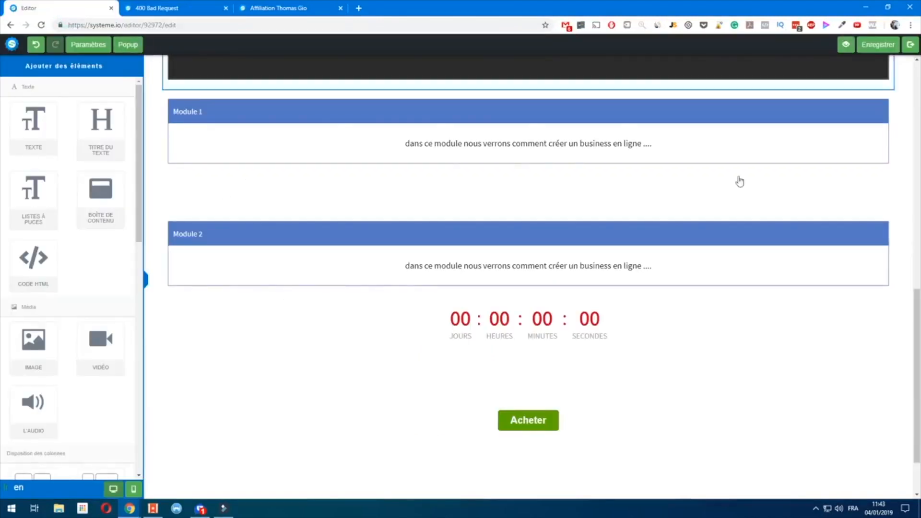
left_click(909, 52)
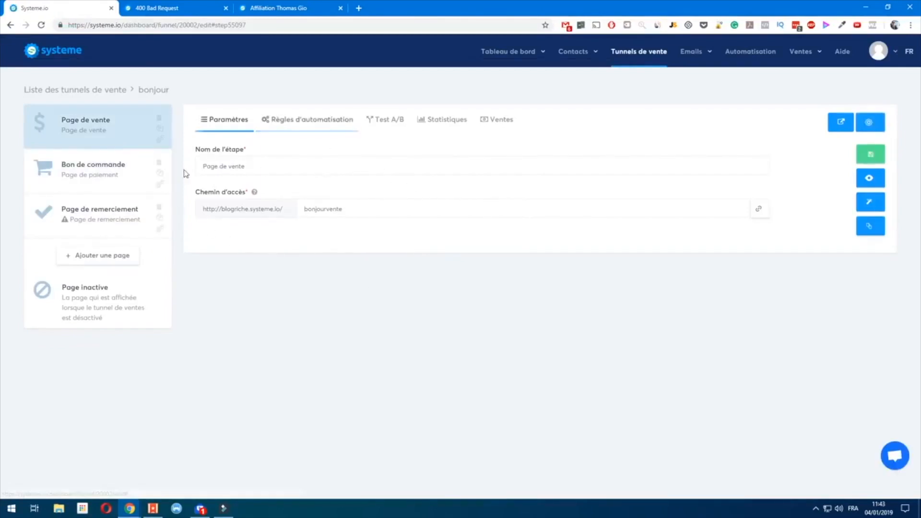
left_click(107, 172)
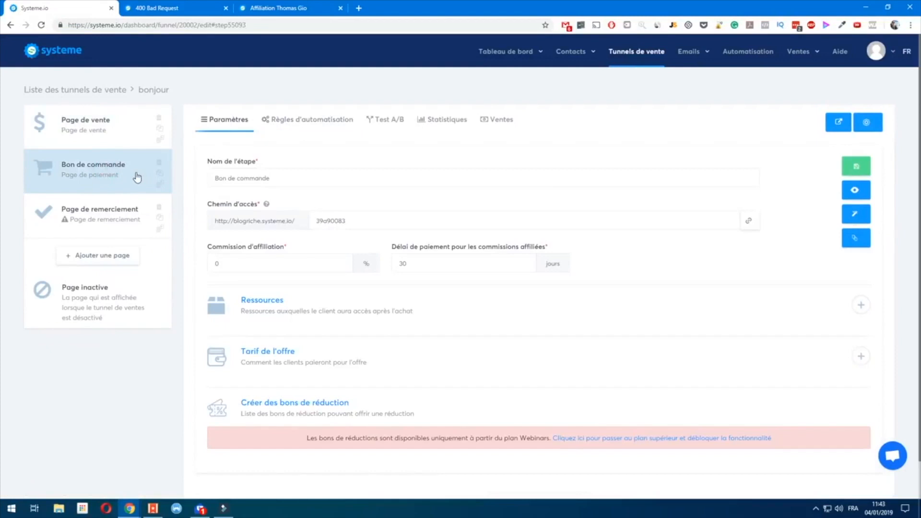
Go back to the Page de vente step, check the bonjour funnel's payment methods, and save the funnel settings
left_click(129, 141)
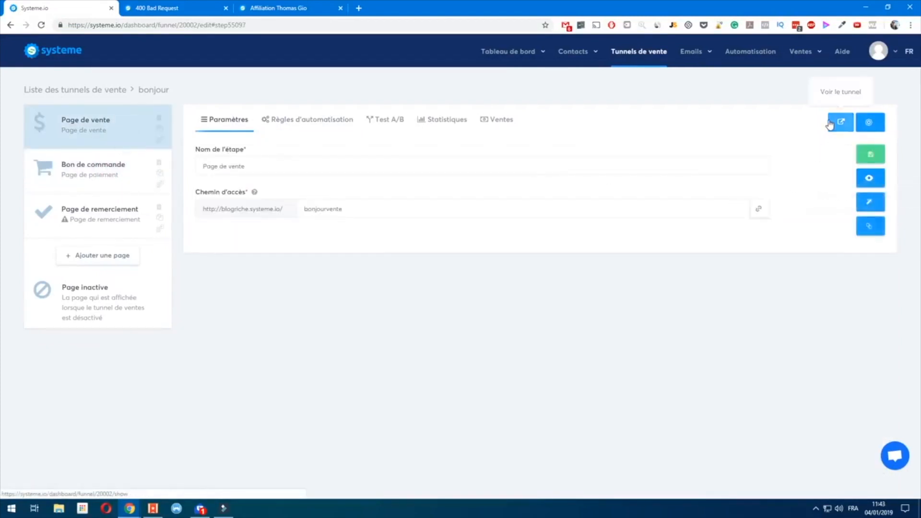
left_click(869, 122)
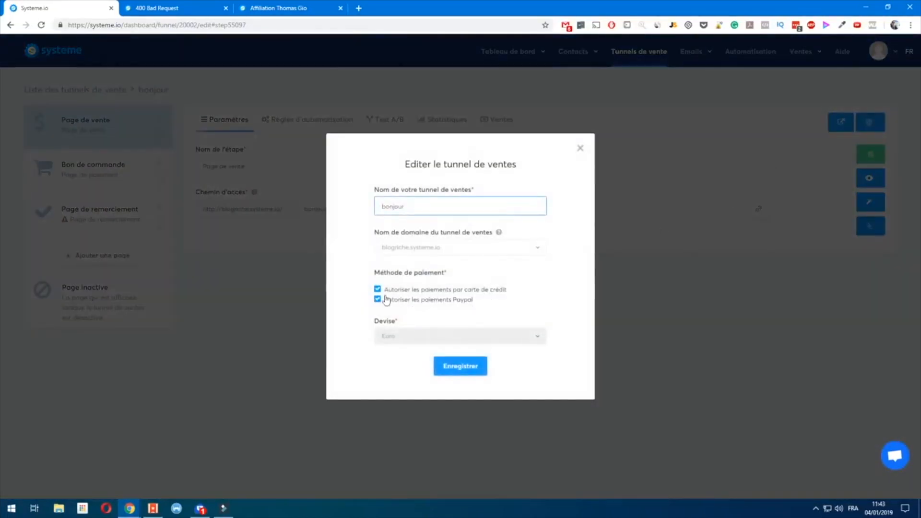
left_click(451, 369)
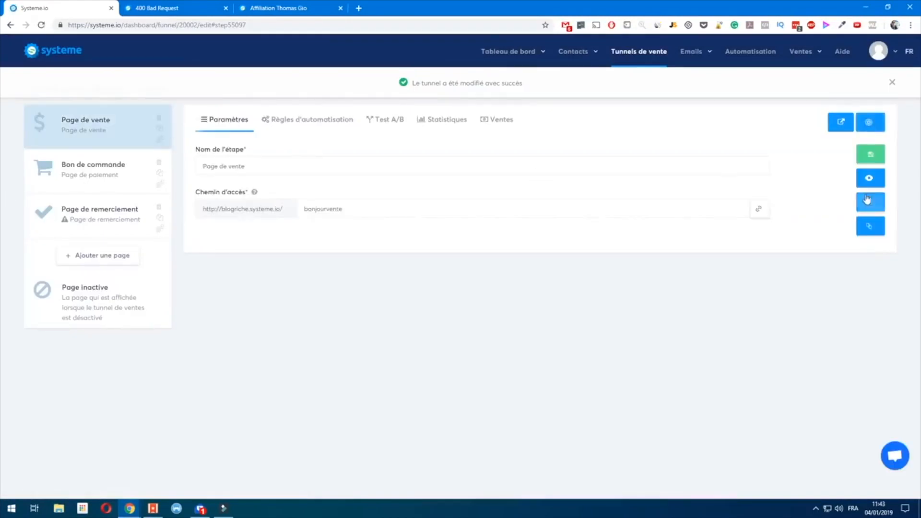
Reopen the Page de vente in the page editor and close the browser tab used for the preview
left_click(868, 202)
left_click(226, 8)
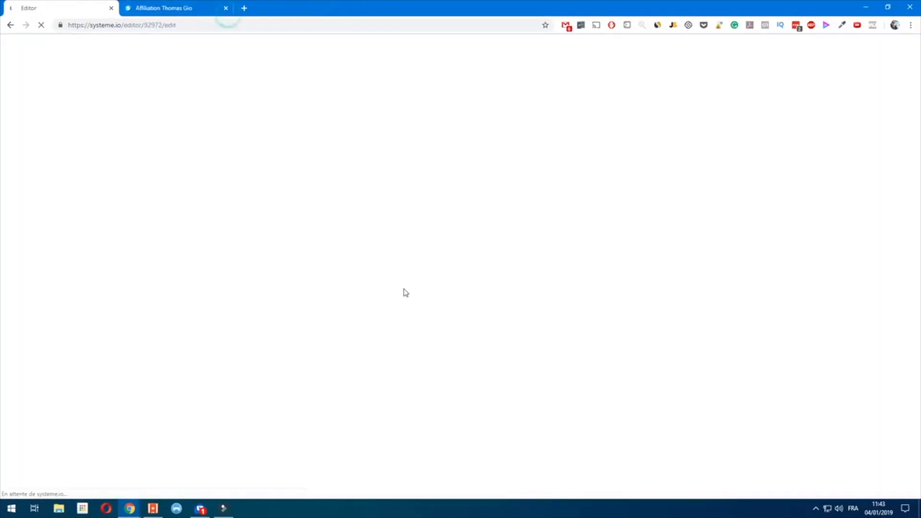
Examine the settings of the "Commander" payment redirection button near the end of the sales page
scroll(341, 329, "down", 10)
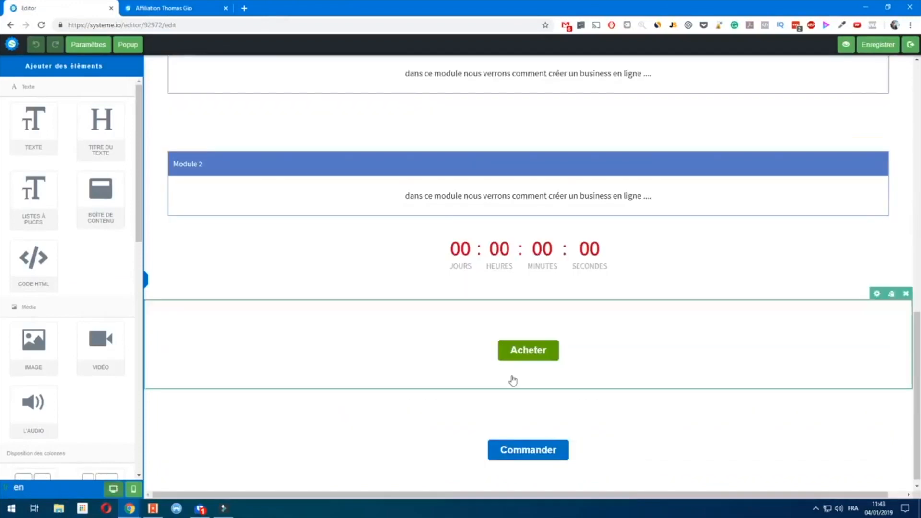
left_click(527, 350)
left_click(103, 98)
left_click(517, 452)
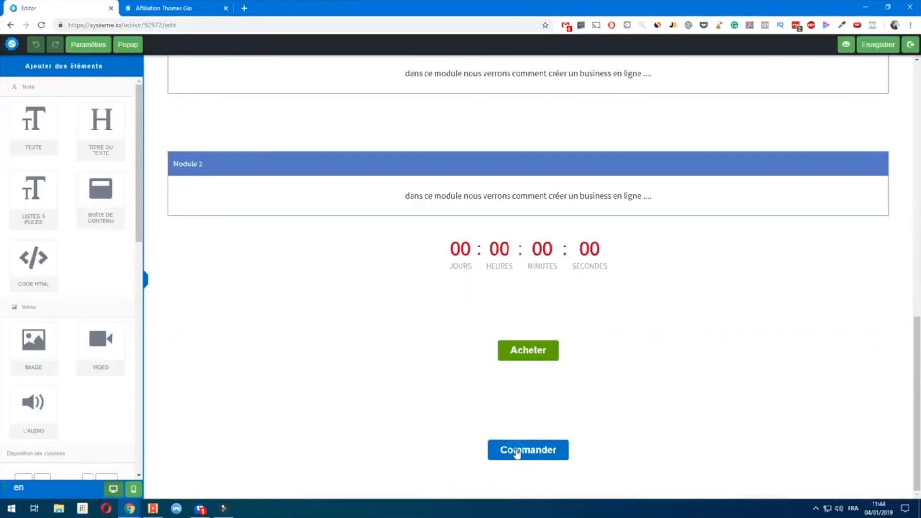
left_click(517, 452)
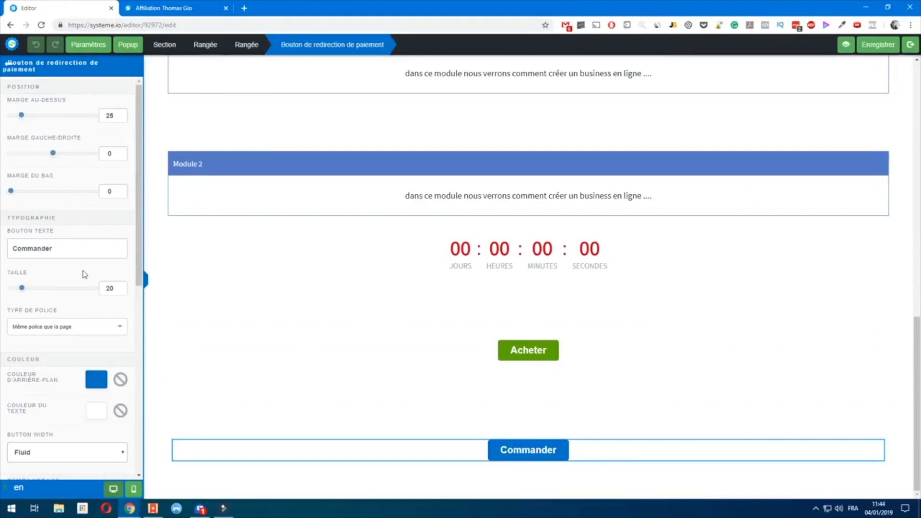
scroll(87, 326, "down", 4)
scroll(94, 313, "up", 4)
left_click(396, 336)
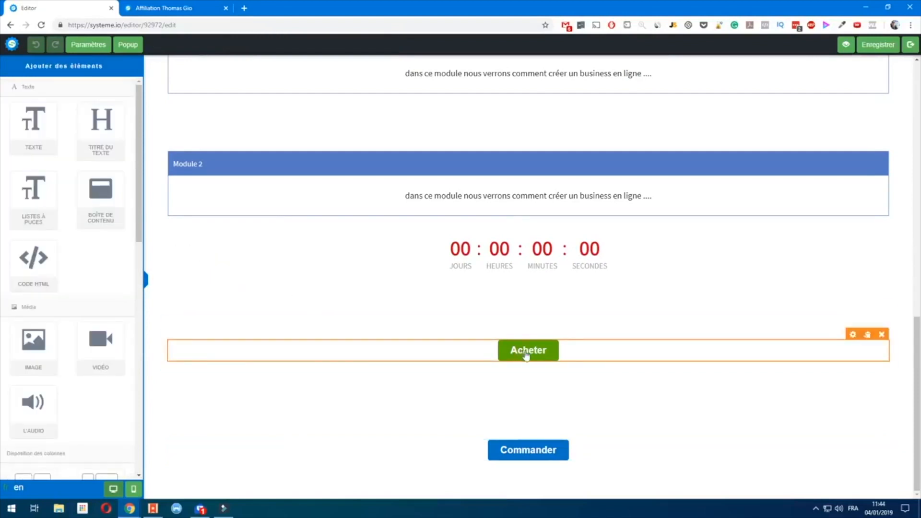
Delete the "Acheter" button and add a new Bouton element below the "Commander" button
left_click(881, 335)
left_click(498, 80)
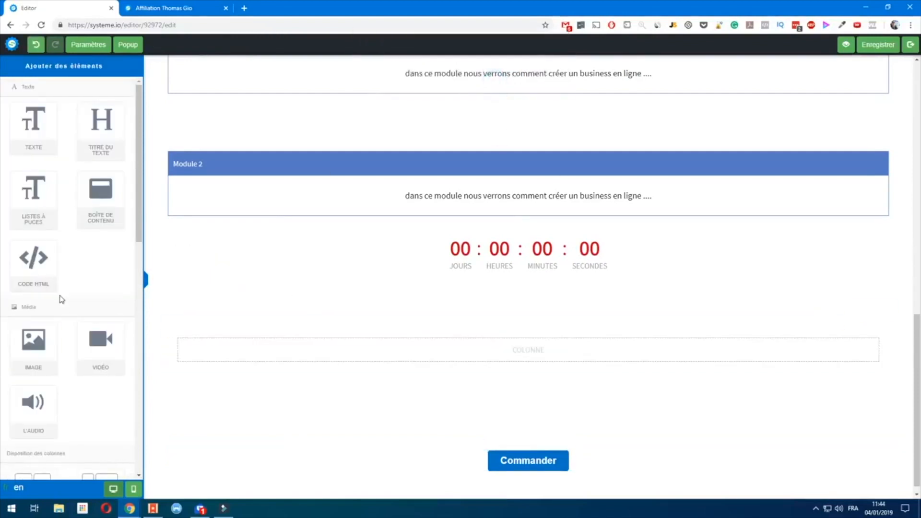
scroll(61, 300, "down", 10)
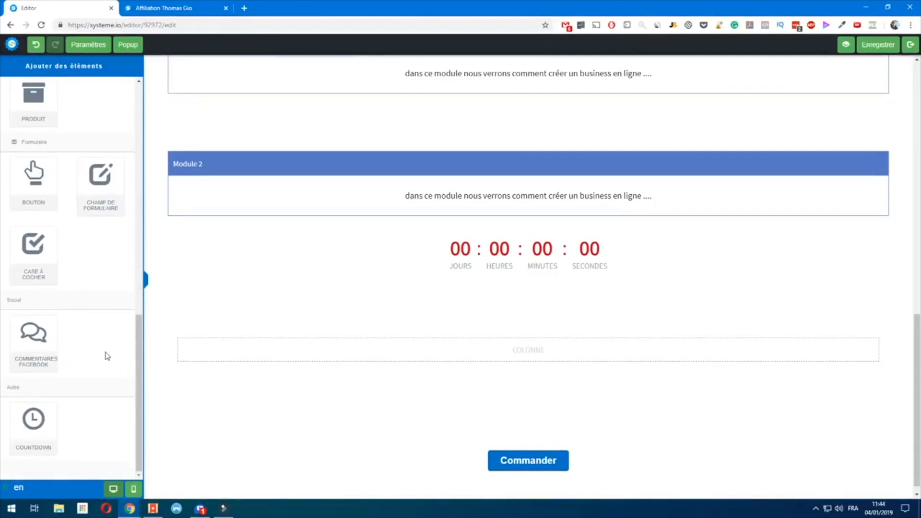
left_click(32, 170)
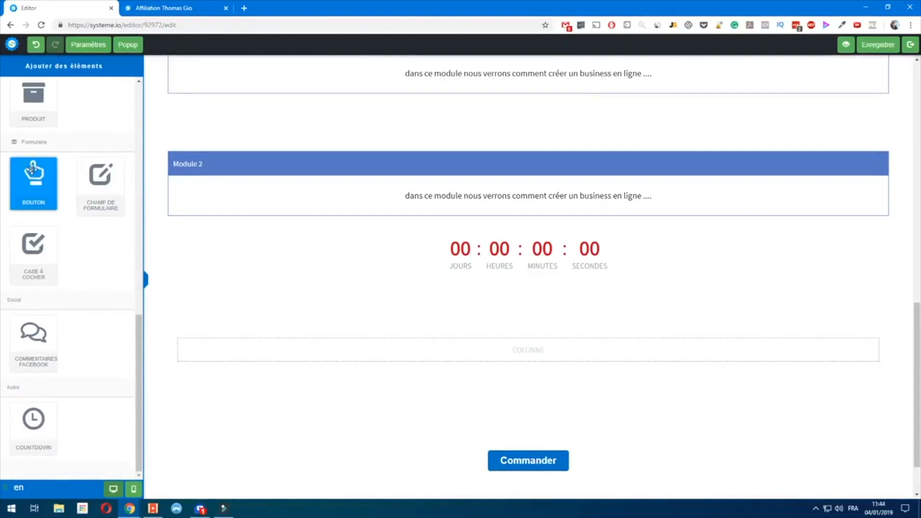
left_click(529, 458)
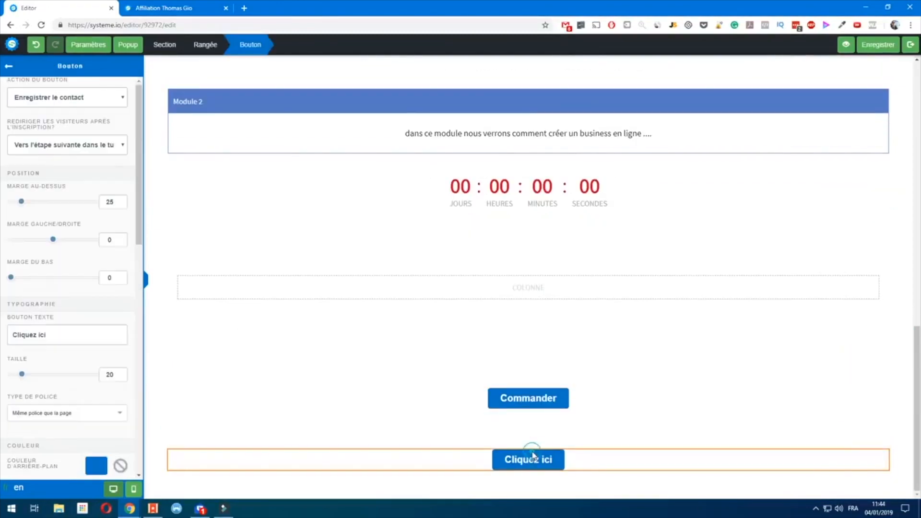
Review the new "Cliquez ici" button's settings and set its action to "Vers l'étape suivante dans le tunnel"
left_click(79, 153)
left_click(80, 151)
left_click(85, 150)
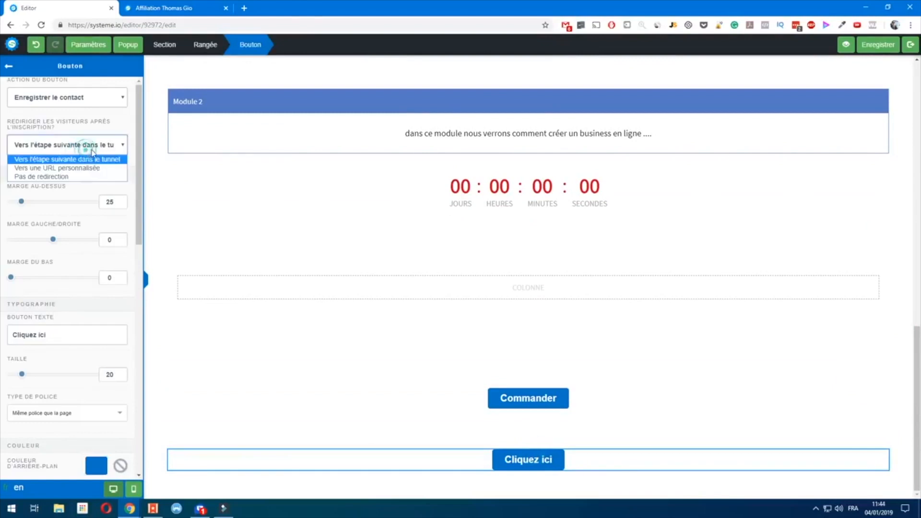
left_click(99, 152)
scroll(77, 301, "down", 4)
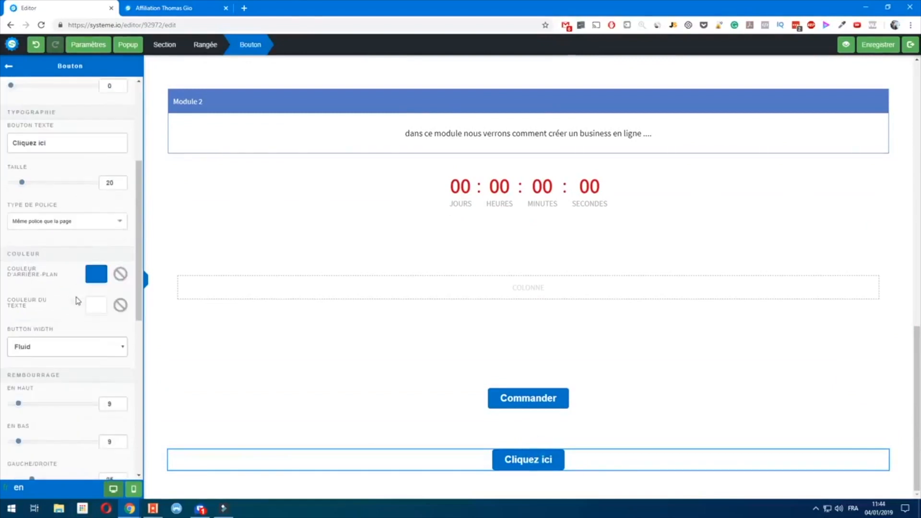
scroll(91, 322, "down", 6)
scroll(96, 335, "up", 7)
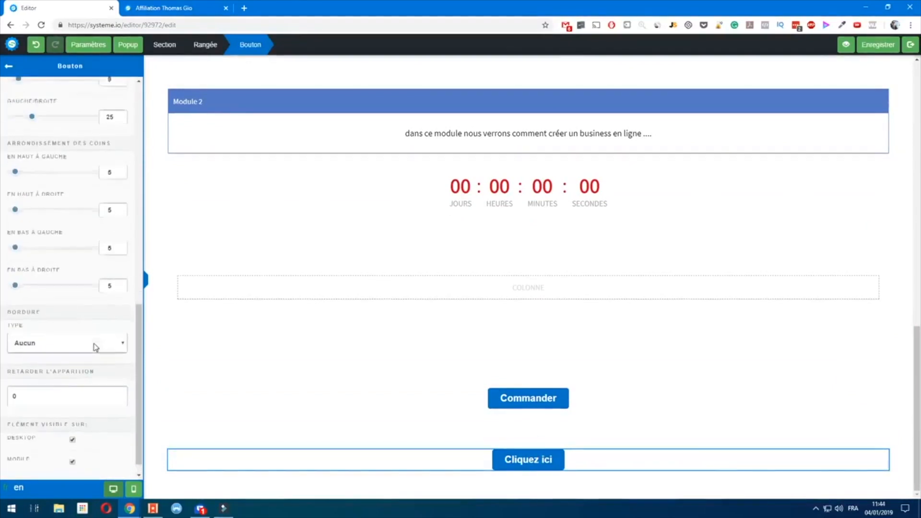
scroll(77, 297, "up", 4)
left_click(93, 98)
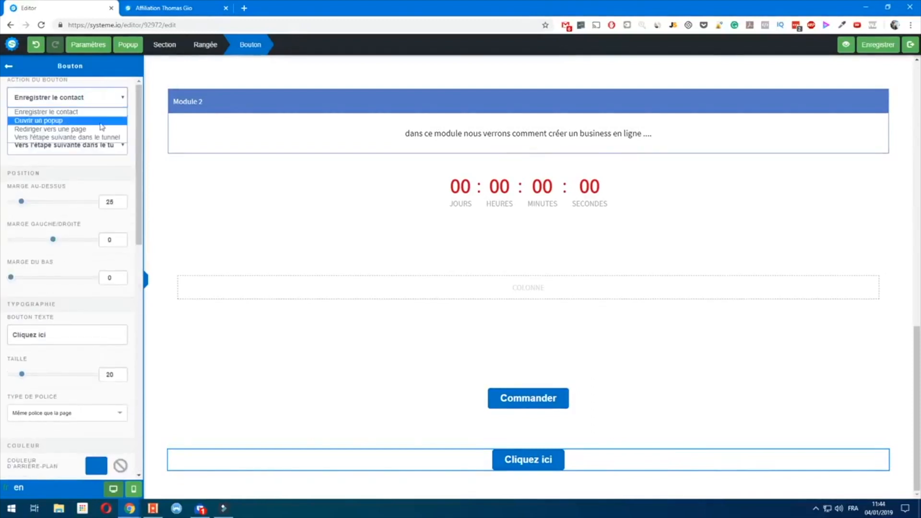
left_click(102, 138)
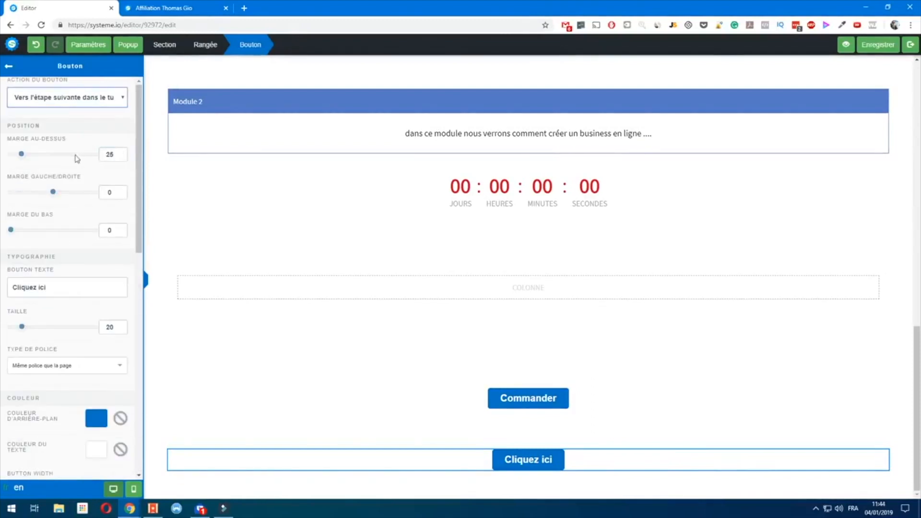
left_click(291, 240)
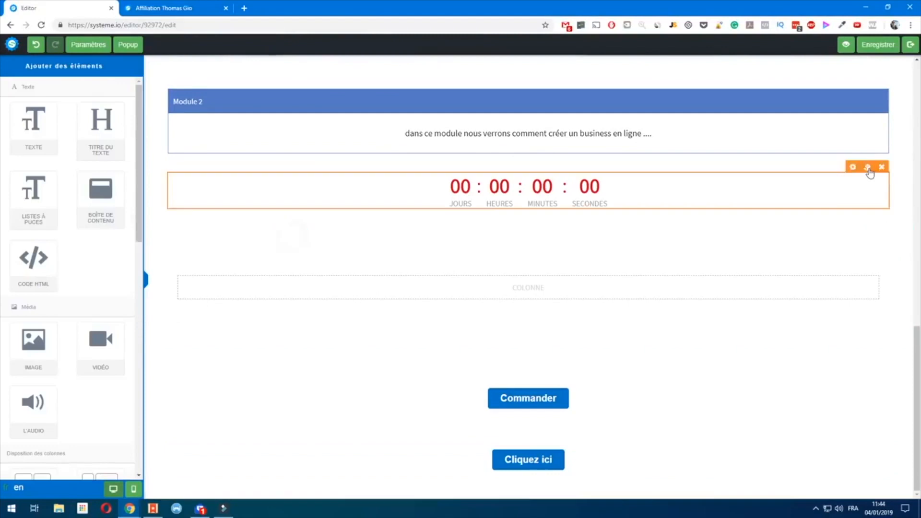
Save the sales page and test the "Cliquez ici" button in the page preview
left_click(885, 46)
left_click(835, 45)
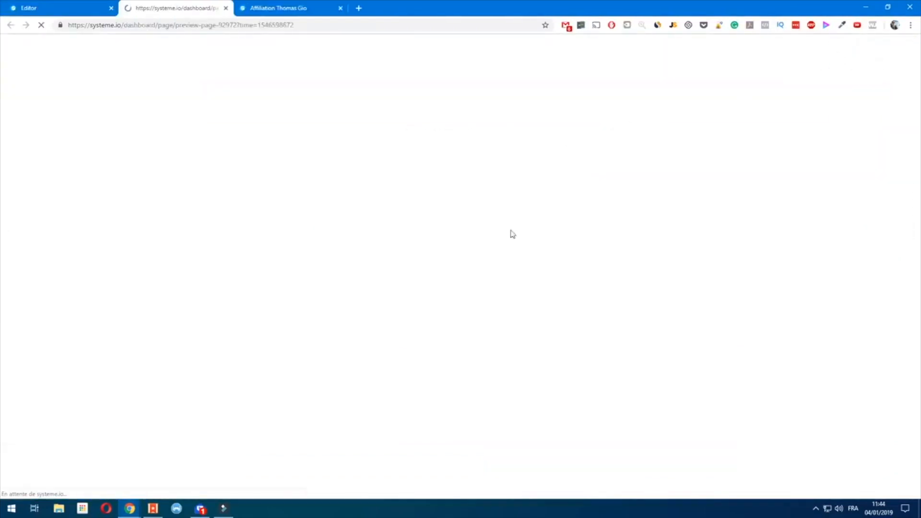
scroll(449, 308, "down", 15)
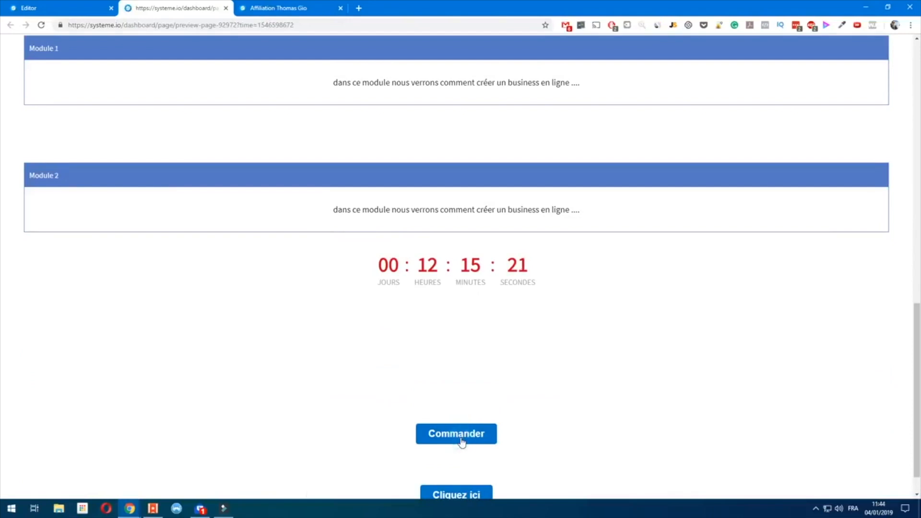
scroll(462, 462, "down", 1)
left_click(458, 461)
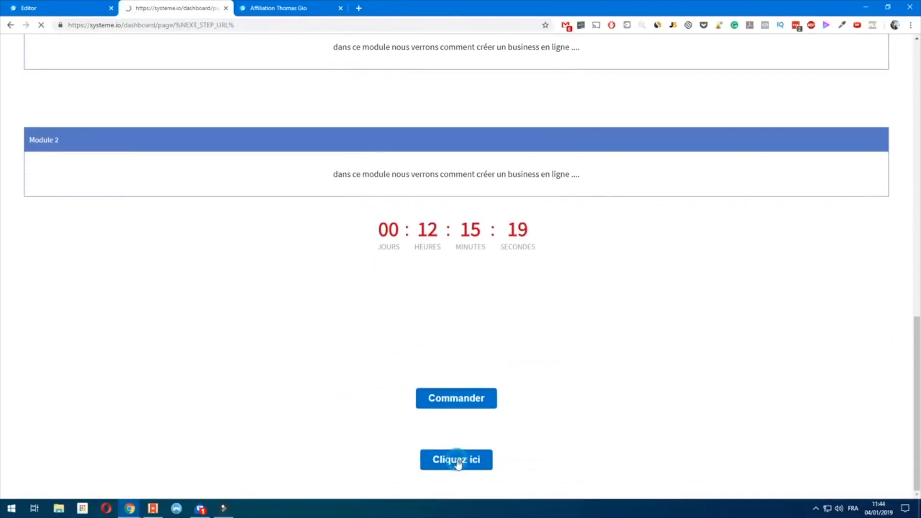
Exit the sales page editor to the bonjour funnel and open the Bon de commande step in the page editor
left_click(44, 6)
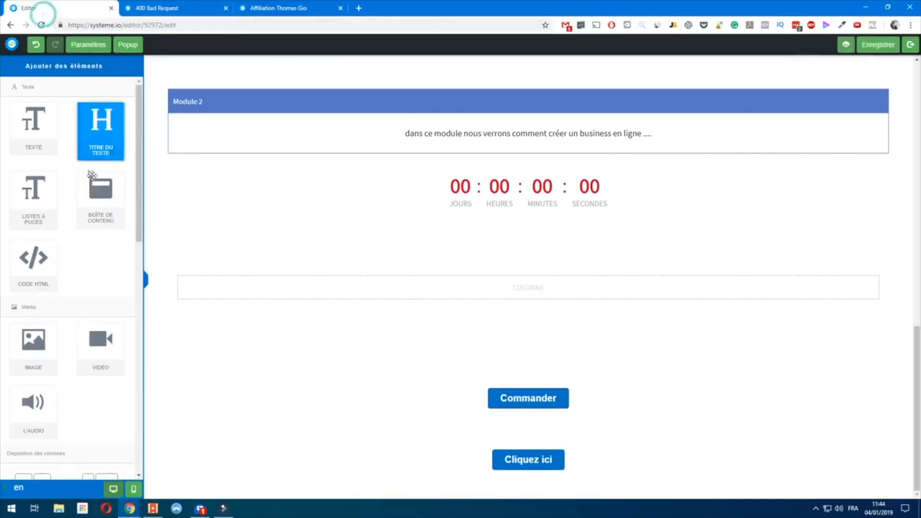
left_click(904, 48)
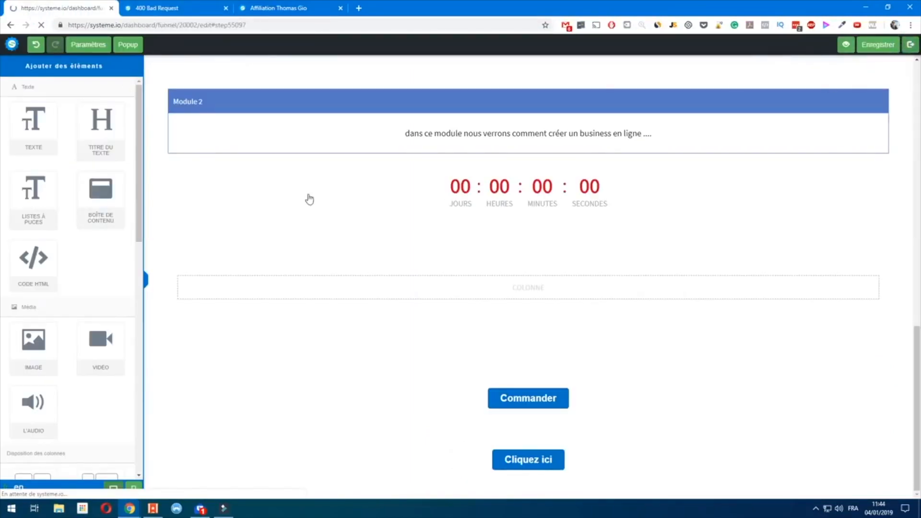
left_click(110, 178)
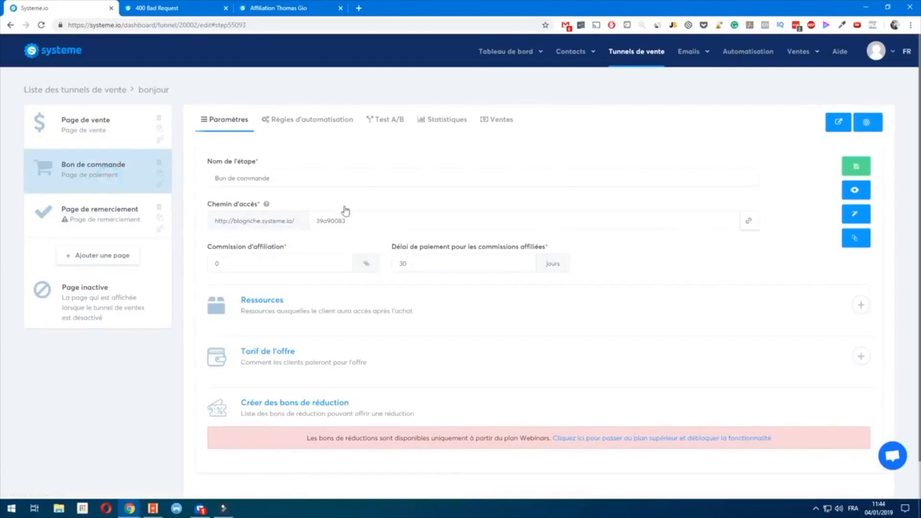
left_click(847, 220)
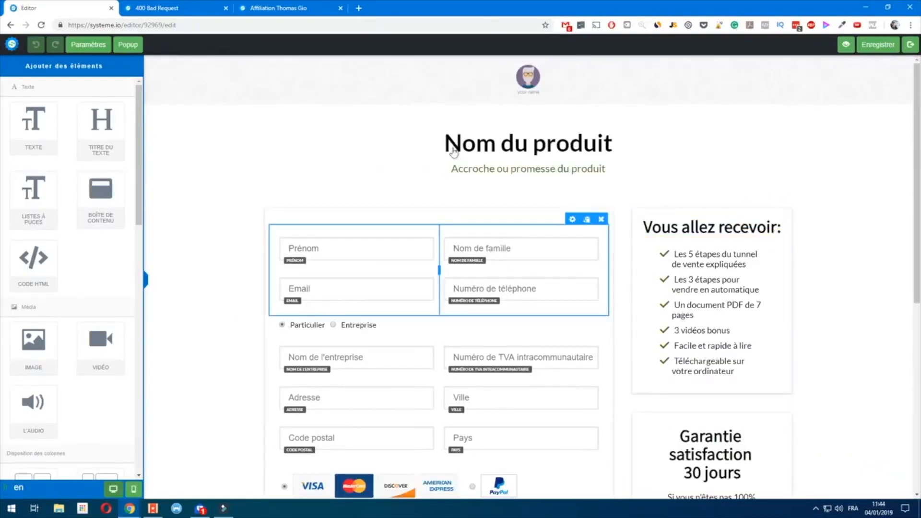
Set the description of the order form's Tarif de l'offre field to "Formation bonjour" and save the page
scroll(313, 182, "down", 3)
scroll(312, 182, "down", 1)
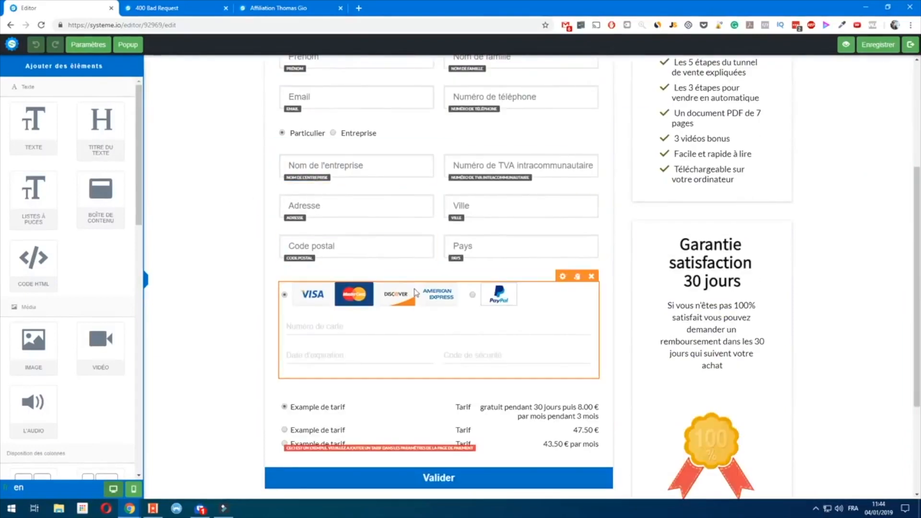
left_click(396, 441)
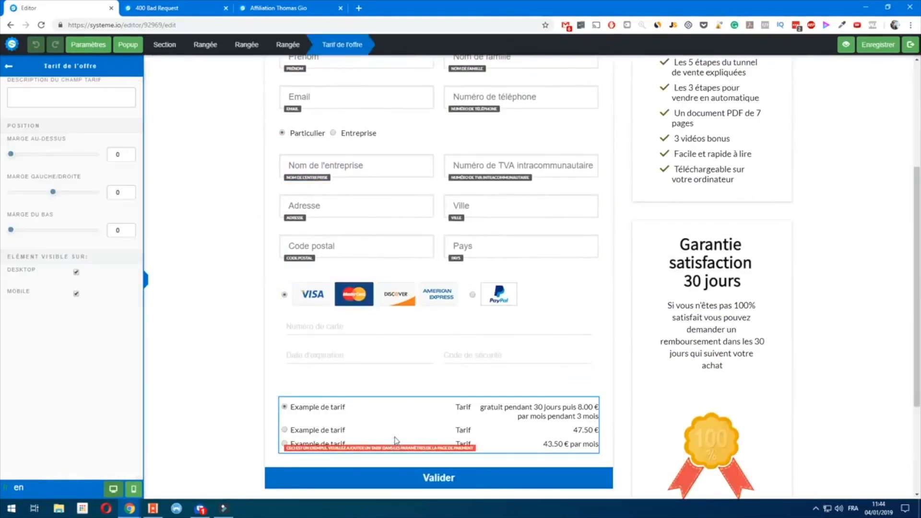
left_click(64, 101)
type("Formation Fo")
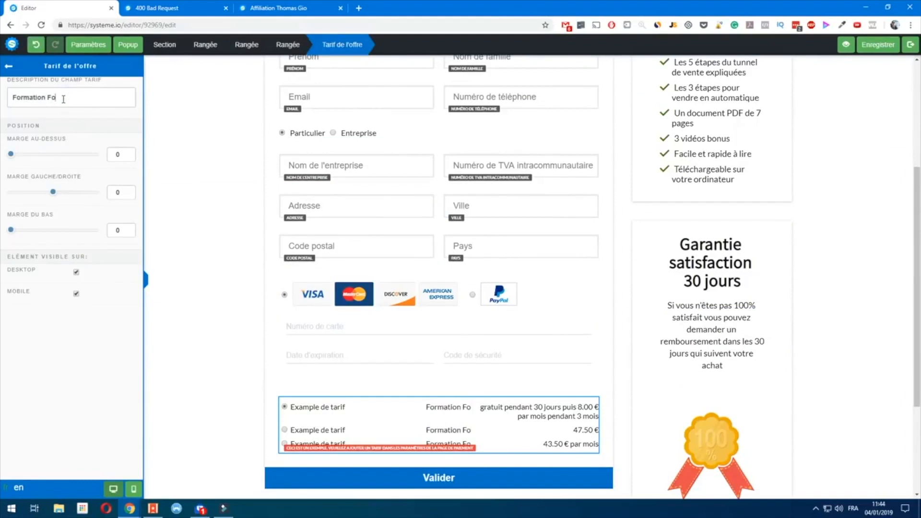
key("BackSpace")
key("BackSpace")
type("bonjour")
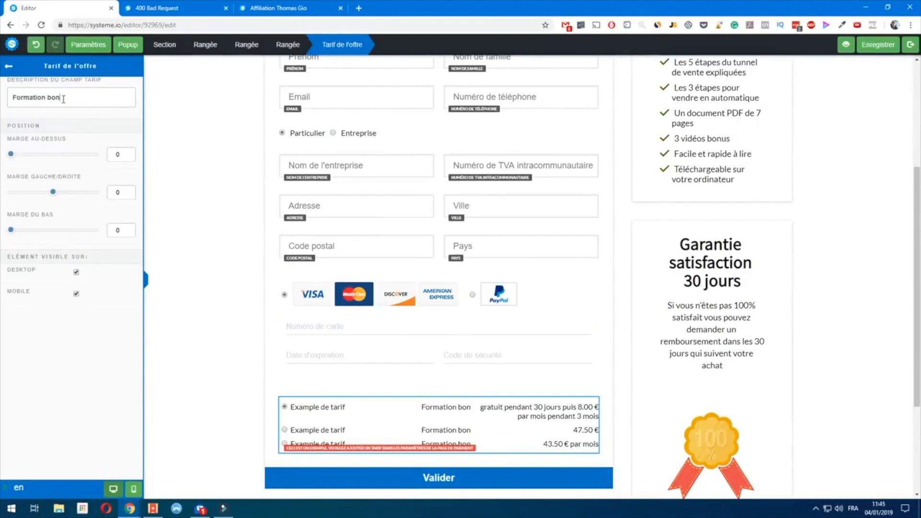
left_click(170, 211)
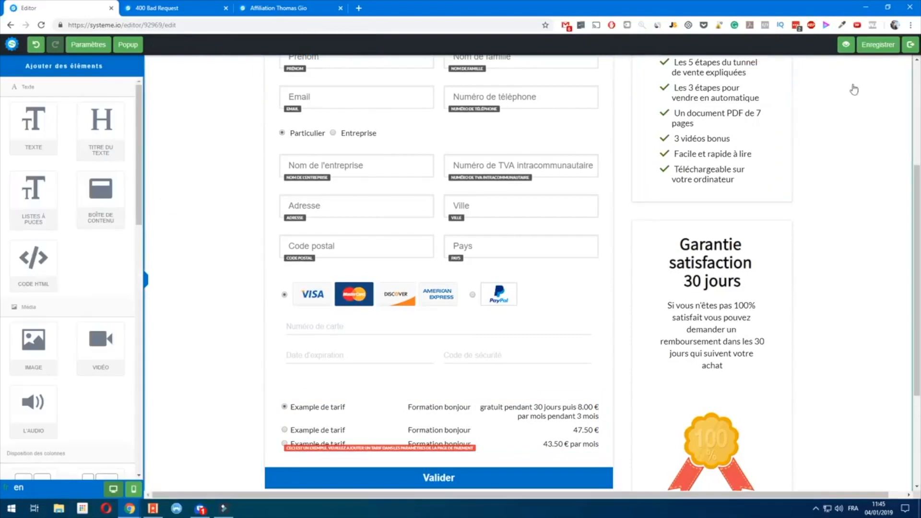
left_click(869, 44)
Look over the order form, then exit to the funnel and save the Bon de commande step's settings
scroll(381, 339, "up", 3)
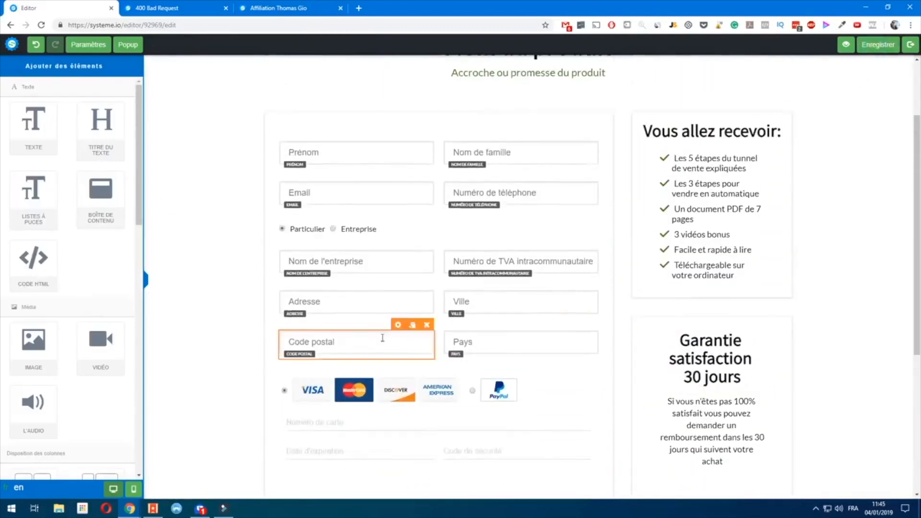
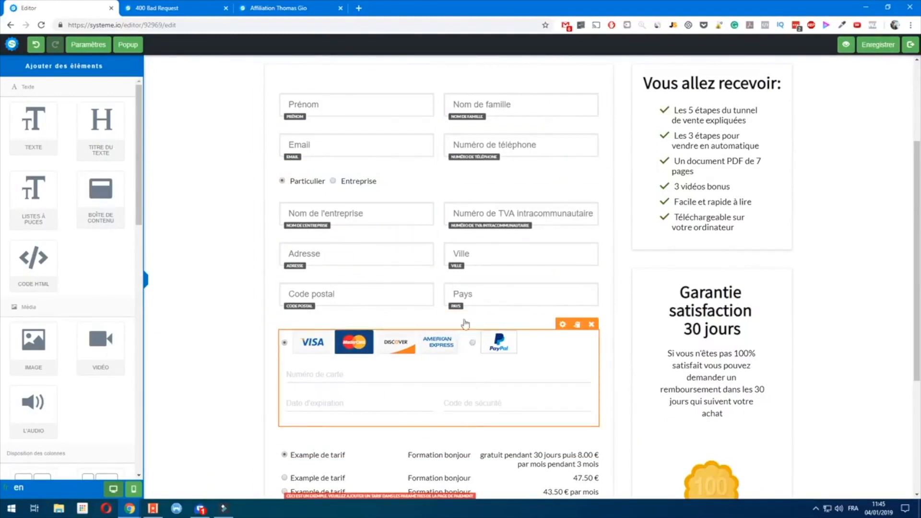
scroll(676, 387, "down", 4)
scroll(698, 349, "up", 5)
scroll(698, 349, "up", 1)
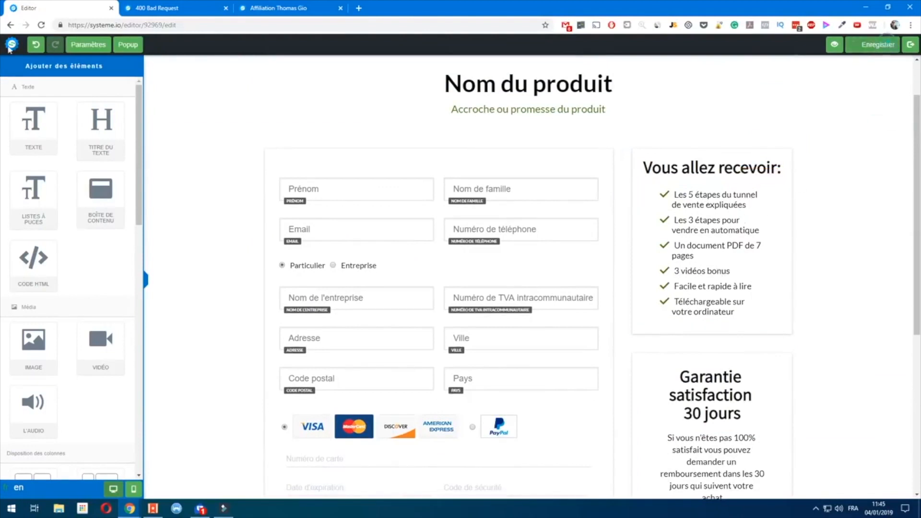
left_click(910, 45)
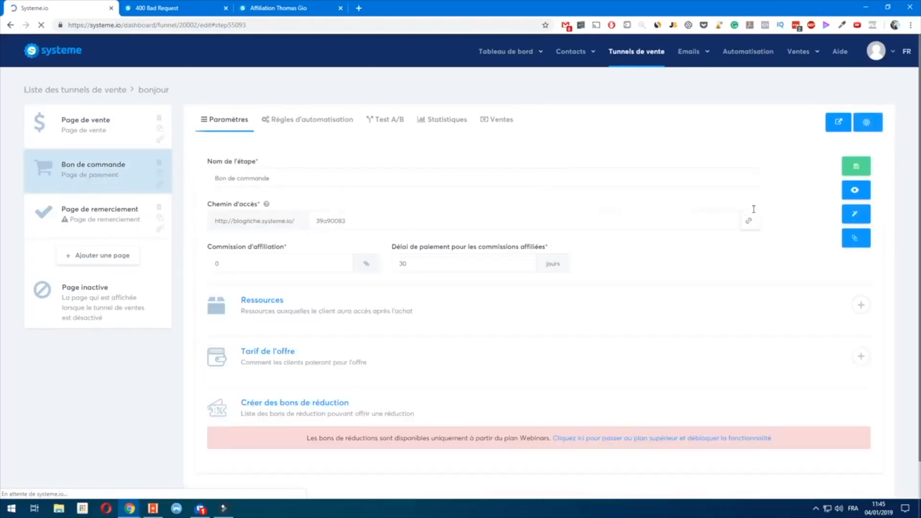
left_click(854, 168)
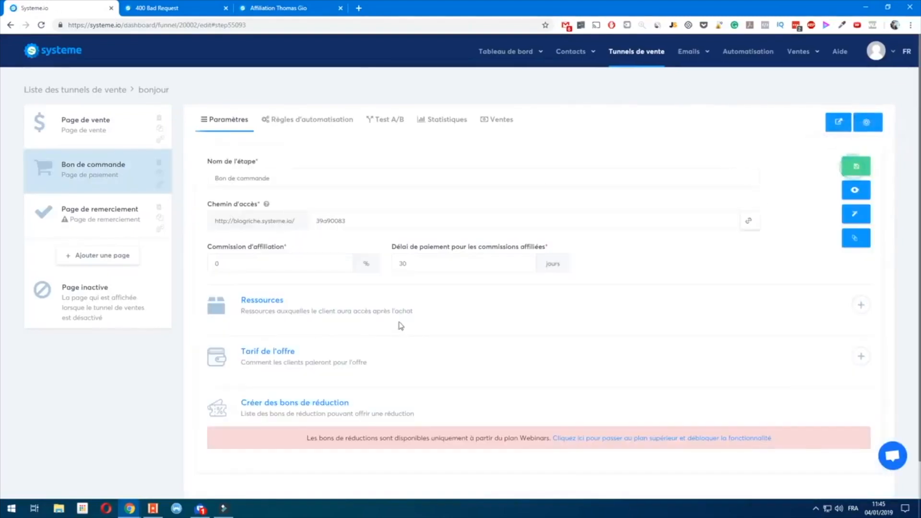
Add the Formation resource POD ACADEMY with Accès total to the Bon de commande step
left_click(859, 305)
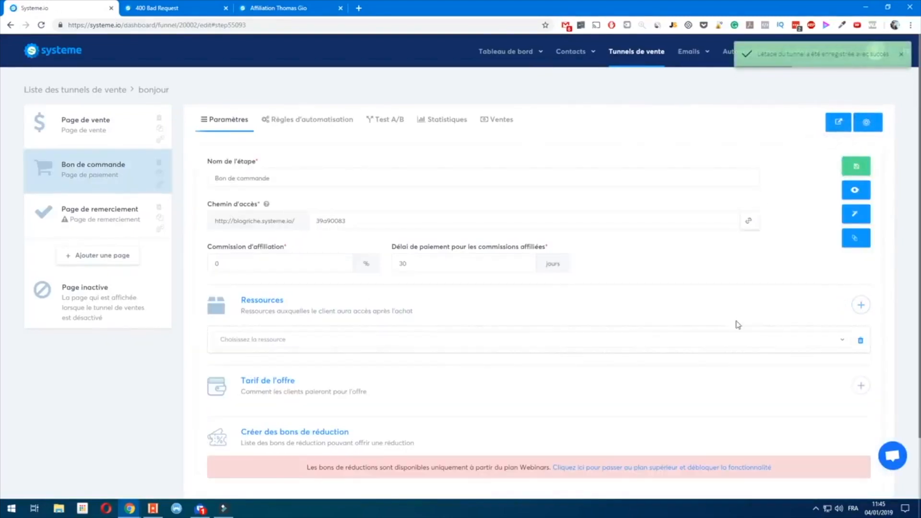
left_click(294, 339)
scroll(364, 336, "down", 1)
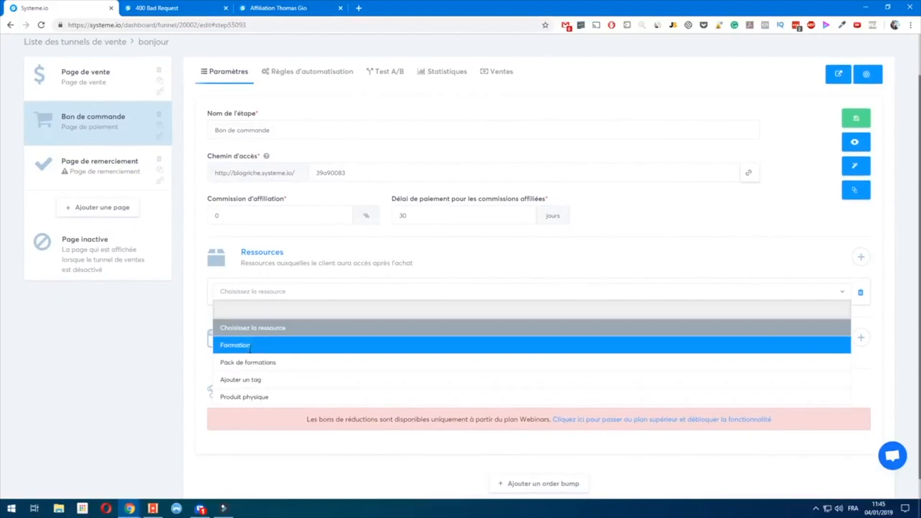
left_click(297, 345)
left_click(262, 319)
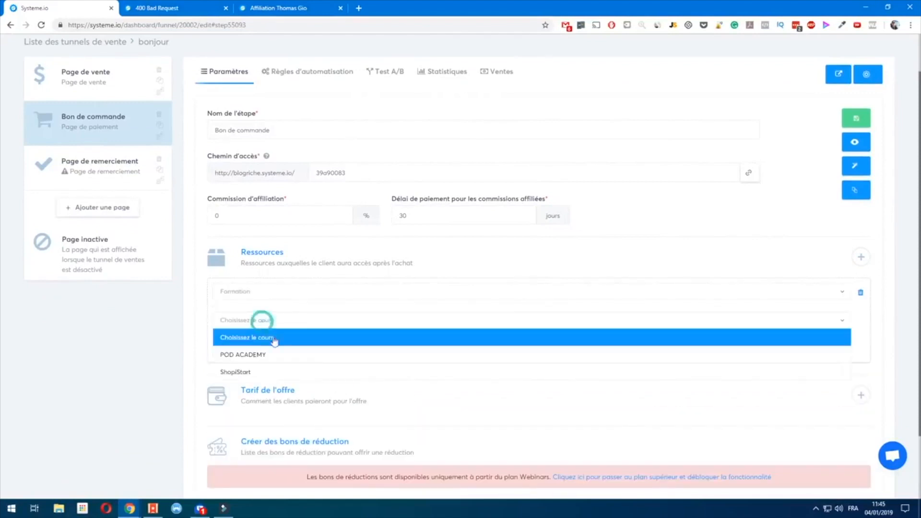
left_click(263, 359)
left_click(263, 349)
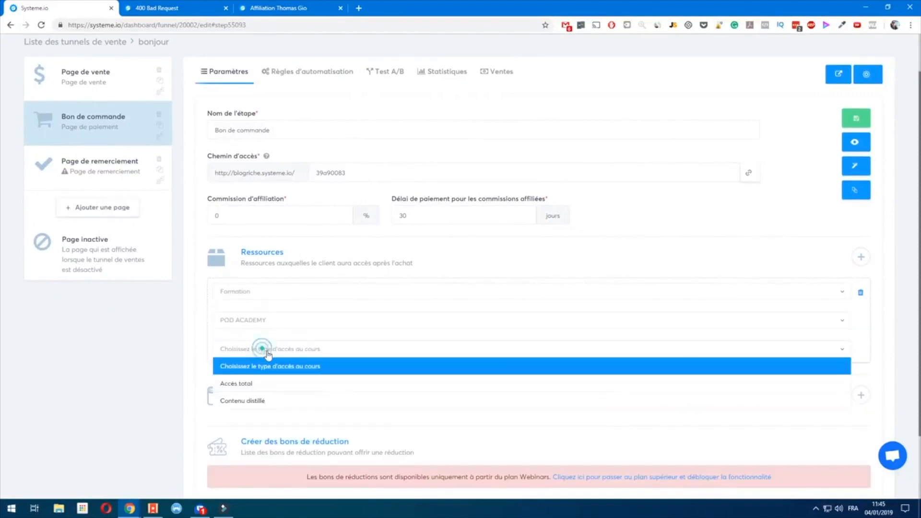
left_click(268, 382)
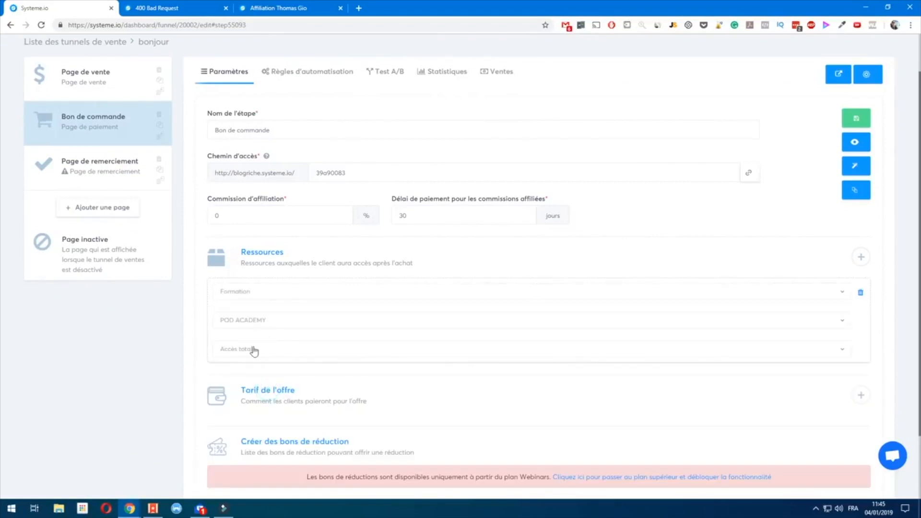
Switch the POD ACADEMY course access to Contenu distillé and back to Accès total
left_click(254, 351)
left_click(257, 401)
left_click(324, 351)
left_click(294, 383)
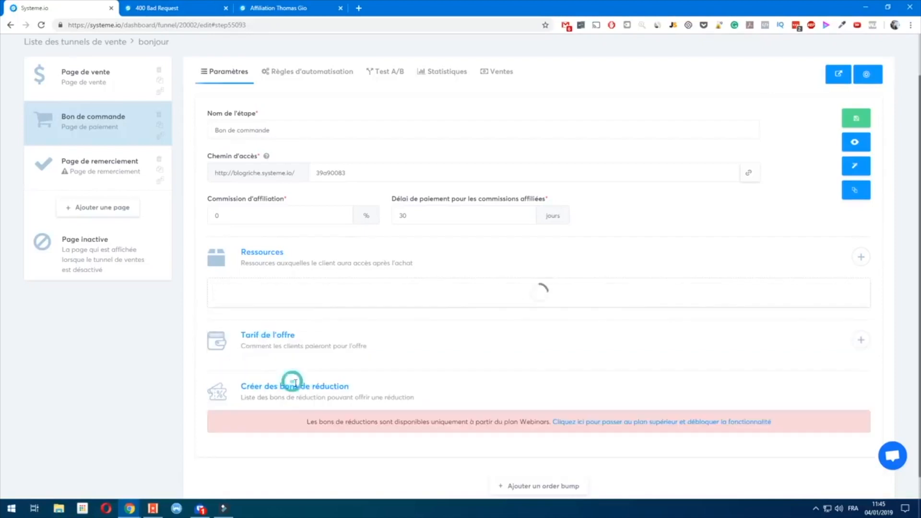
Start adding a price under Tarif de l'offre and browse the existing Paiement unique plans
left_click(861, 395)
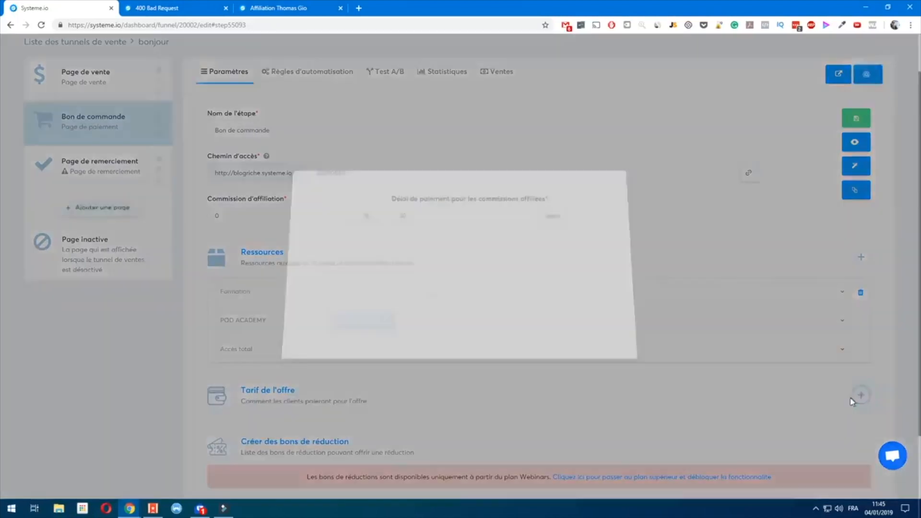
left_click(409, 245)
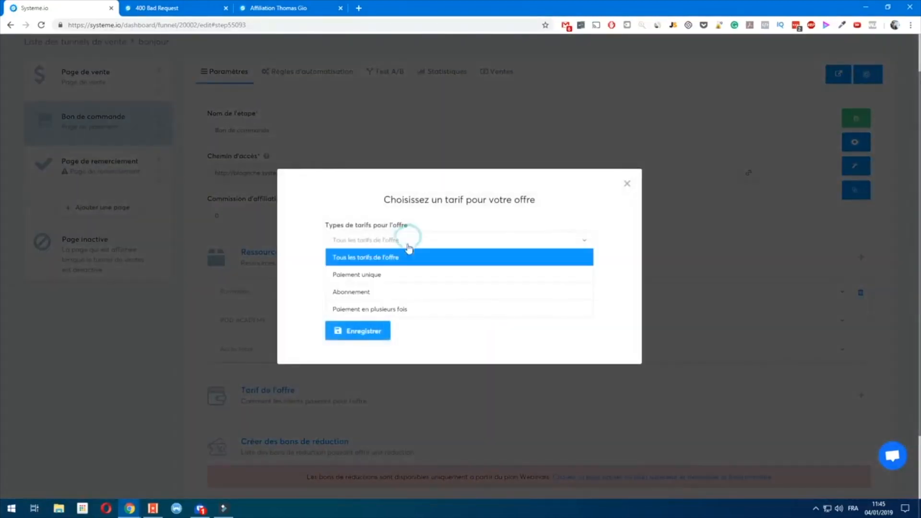
left_click(398, 274)
left_click(407, 282)
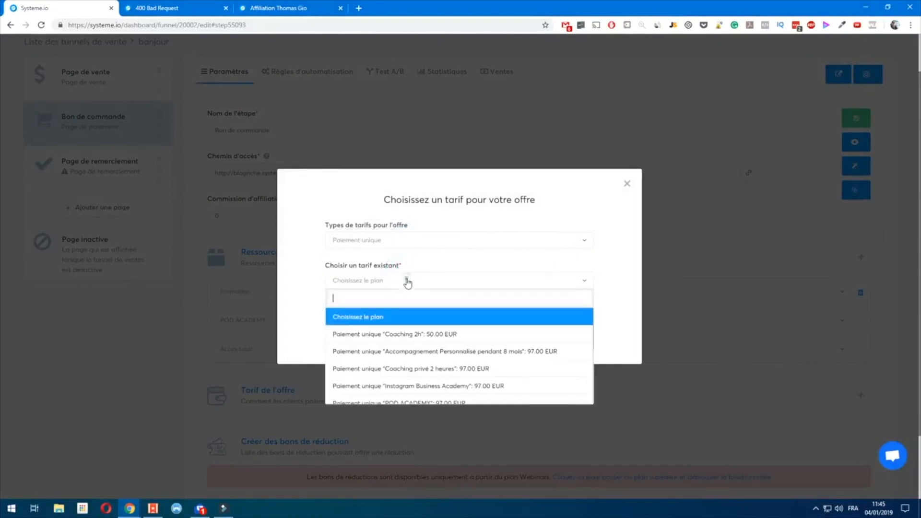
scroll(444, 365, "down", 3)
left_click(303, 286)
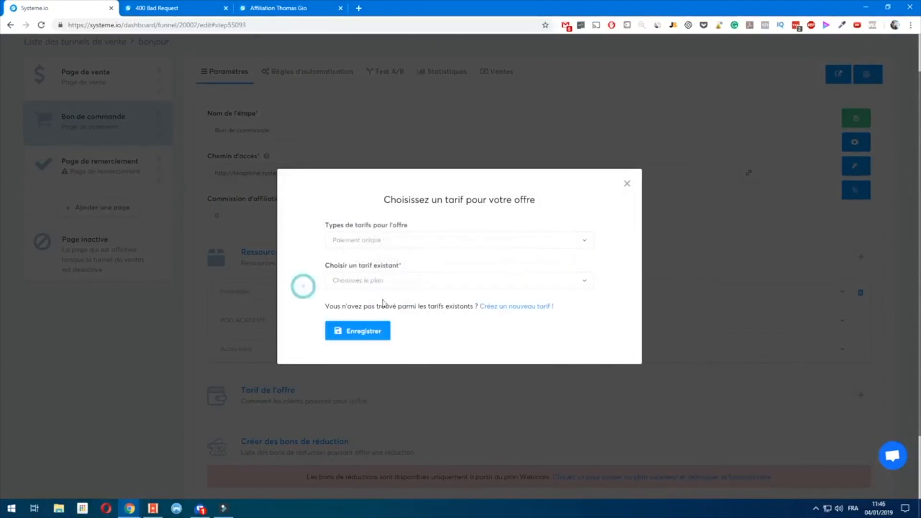
Start a new price with offer and product name Bonjour, and a transaction description combining the seller's name and Bonjour
left_click(510, 306)
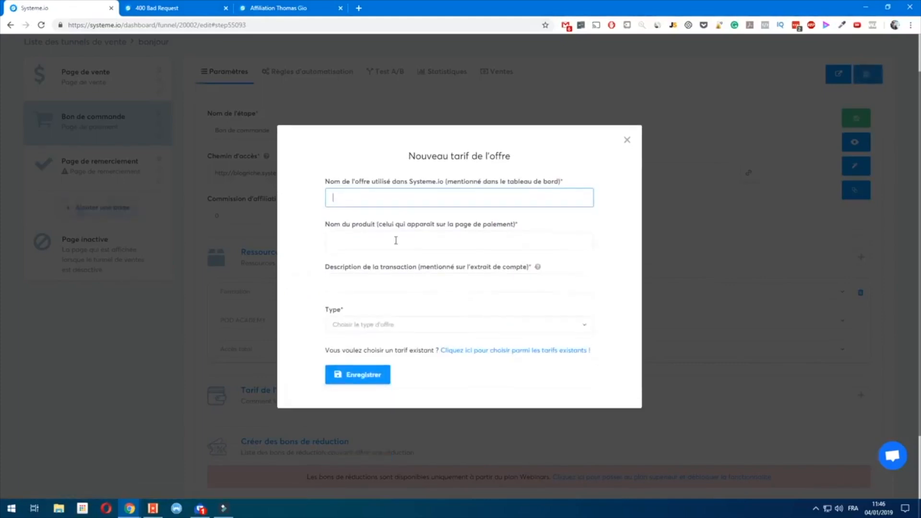
left_click(356, 201)
type("Bon")
key("Tab")
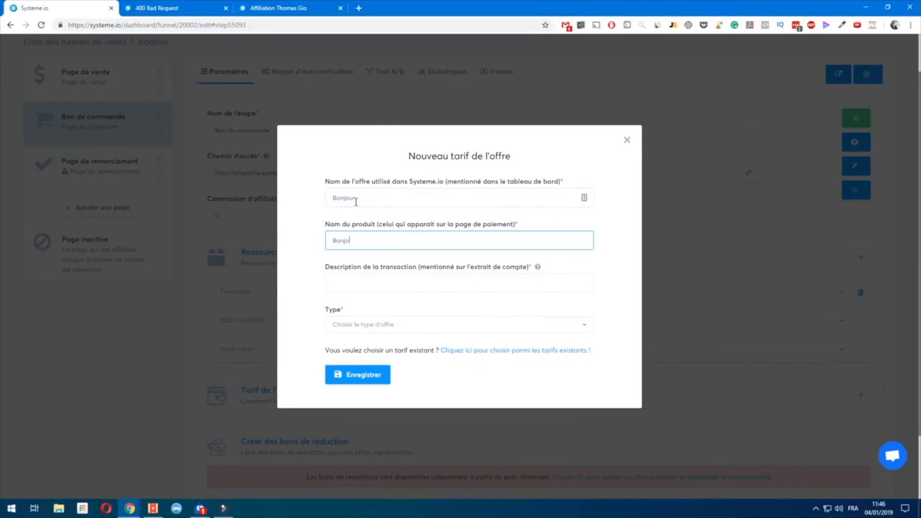
key("Tab")
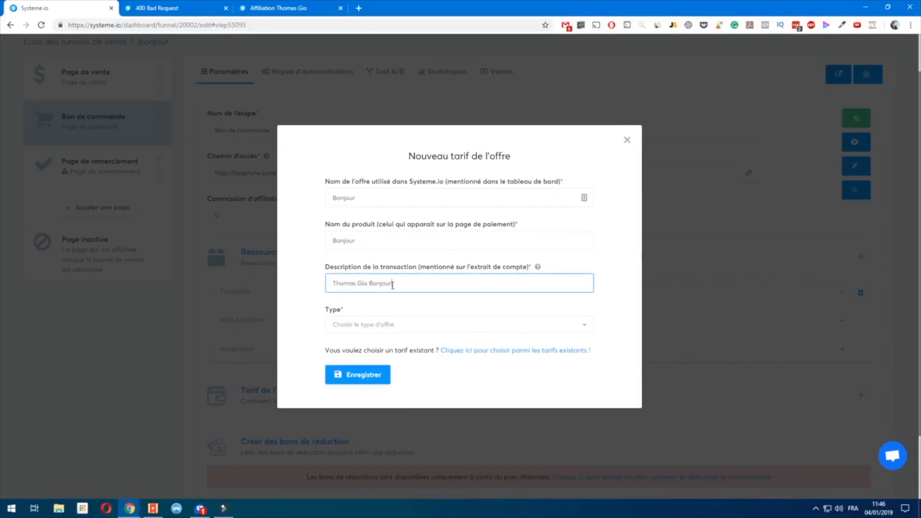
Set the new price's type to Paiement unique with an amount of 1,900.00 € and save it
left_click(377, 331)
left_click(398, 363)
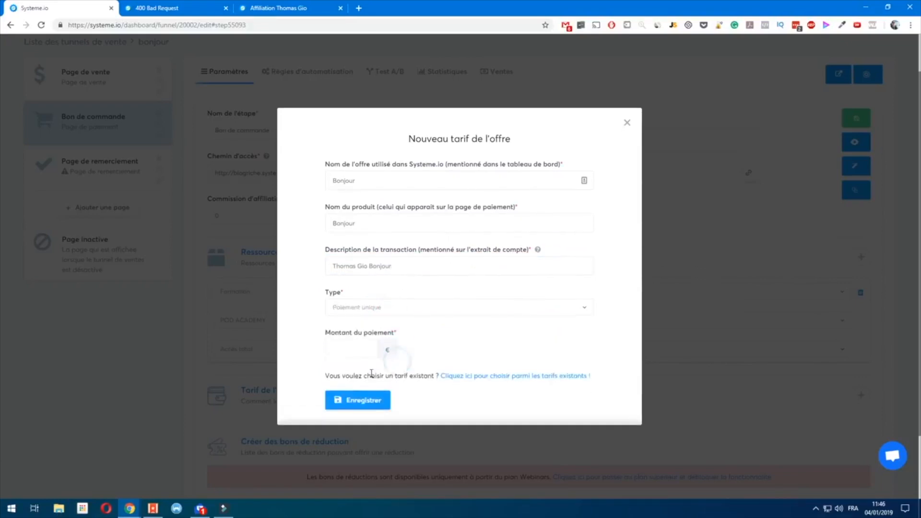
left_click(353, 352)
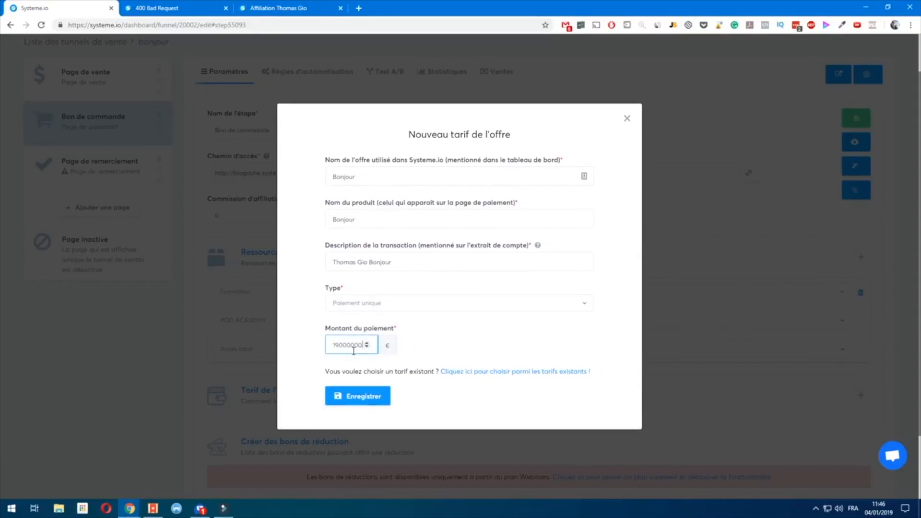
left_click(357, 396)
Look over the price and discount coupon sections, then save the Bon de commande step's settings
scroll(576, 383, "down", 2)
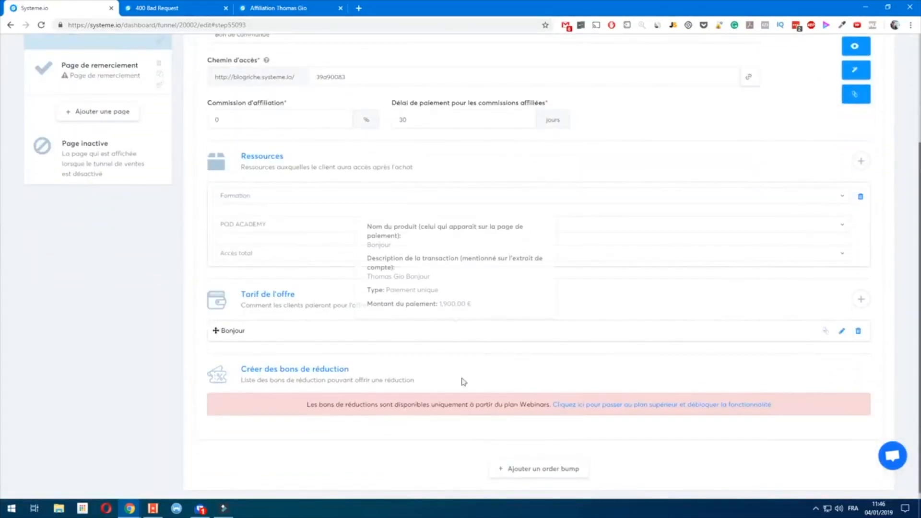
scroll(394, 369, "down", 1)
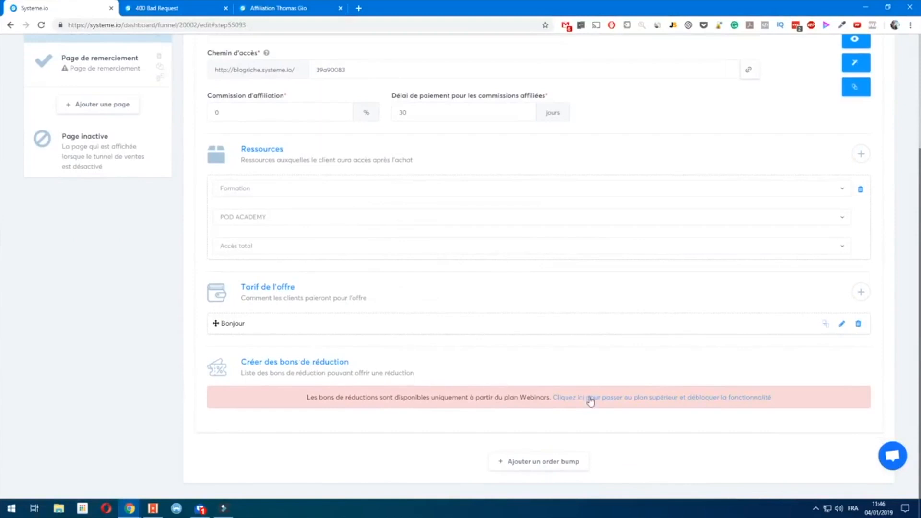
left_click_drag(524, 397, 552, 394)
left_click(529, 380)
scroll(526, 376, "up", 3)
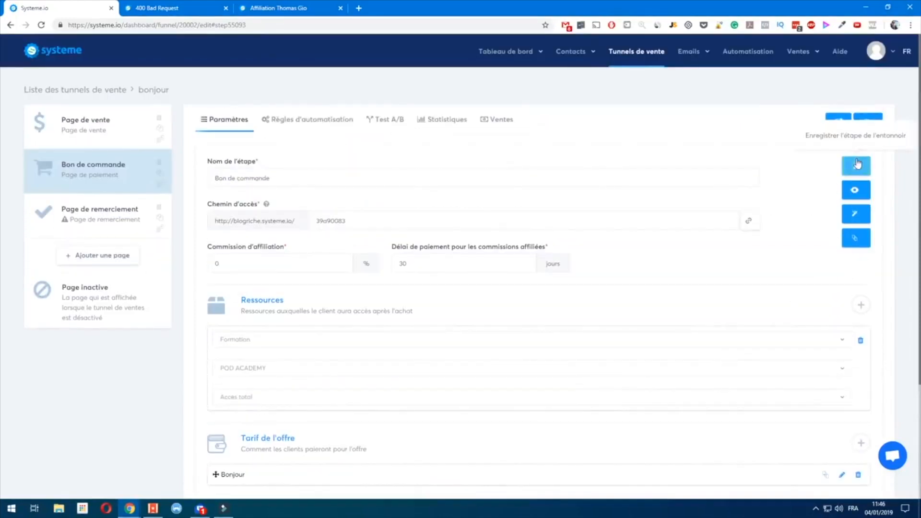
left_click(855, 166)
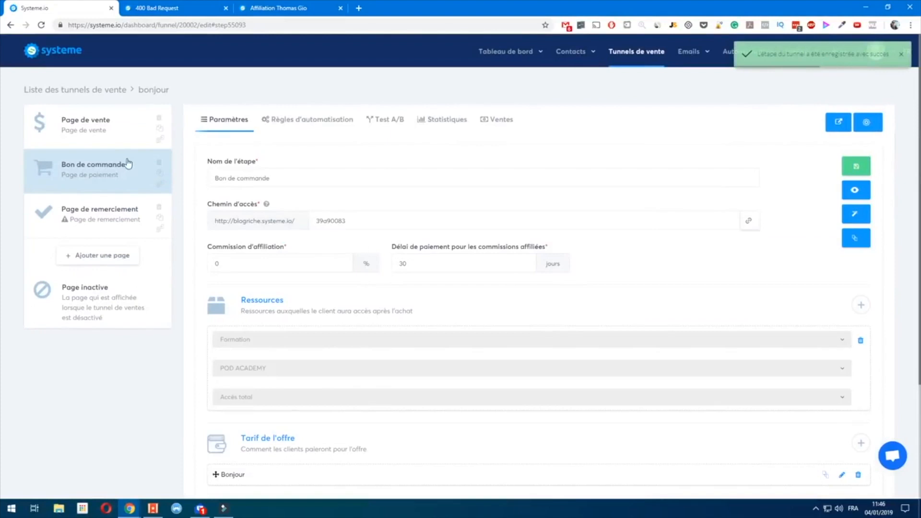
Browse the destination funnels for moving the Page de vente to another funnel, then cancel the move
left_click(161, 138)
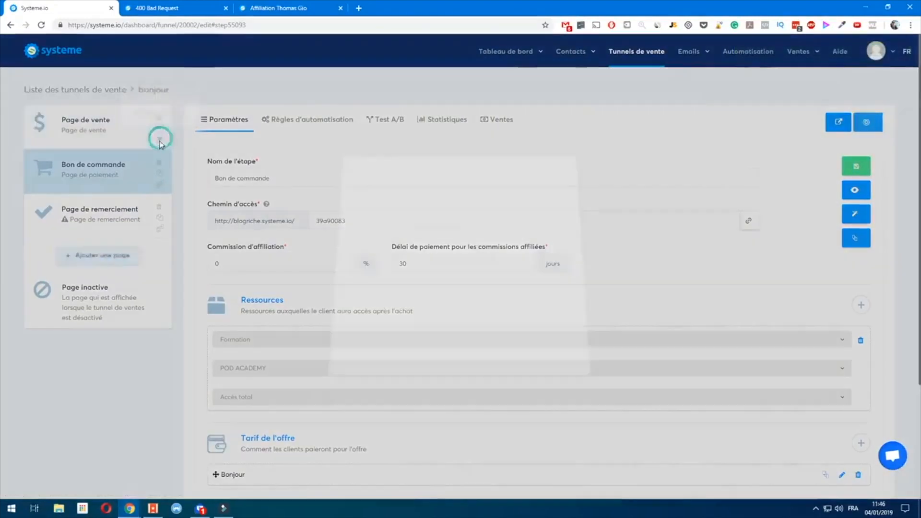
left_click(462, 276)
left_click(464, 277)
left_click(464, 282)
scroll(412, 331, "down", 1)
scroll(412, 331, "down", 3)
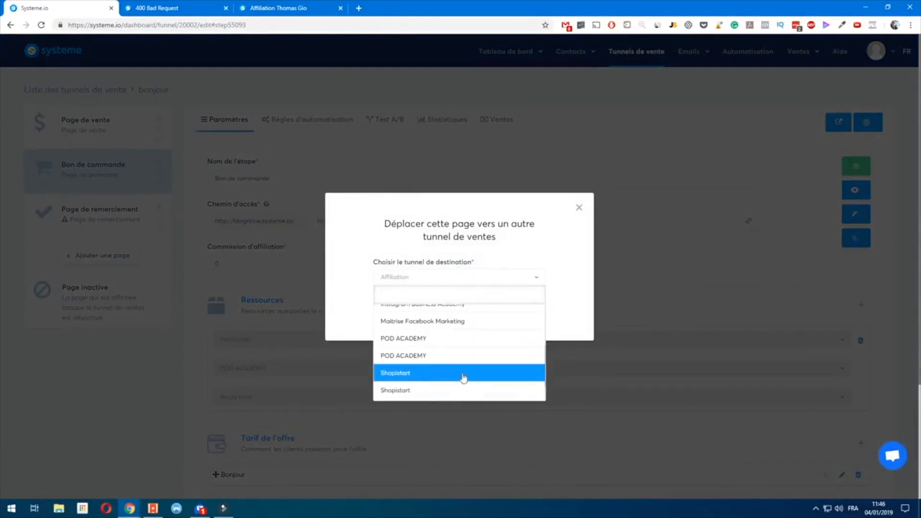
left_click(454, 355)
left_click(579, 207)
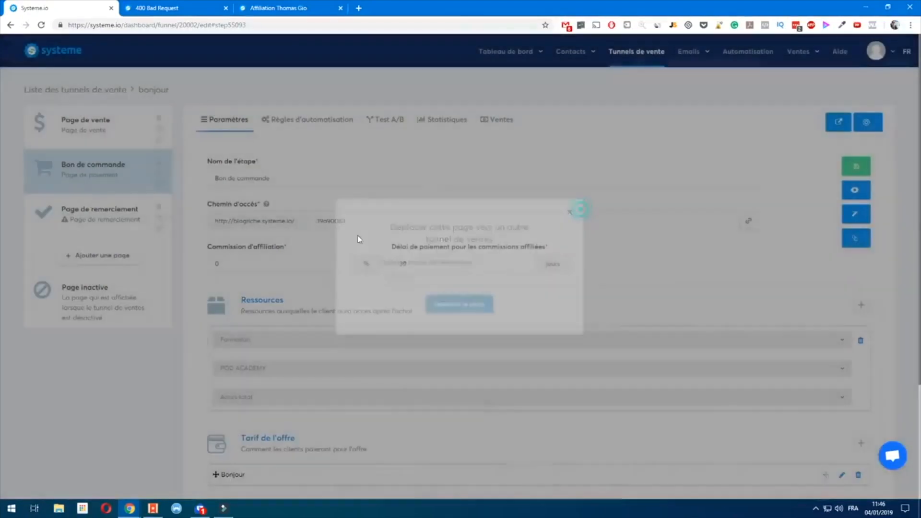
Examine the actions available for the Page de vente's automation rules, then return to the Bon de commande step
left_click(72, 130)
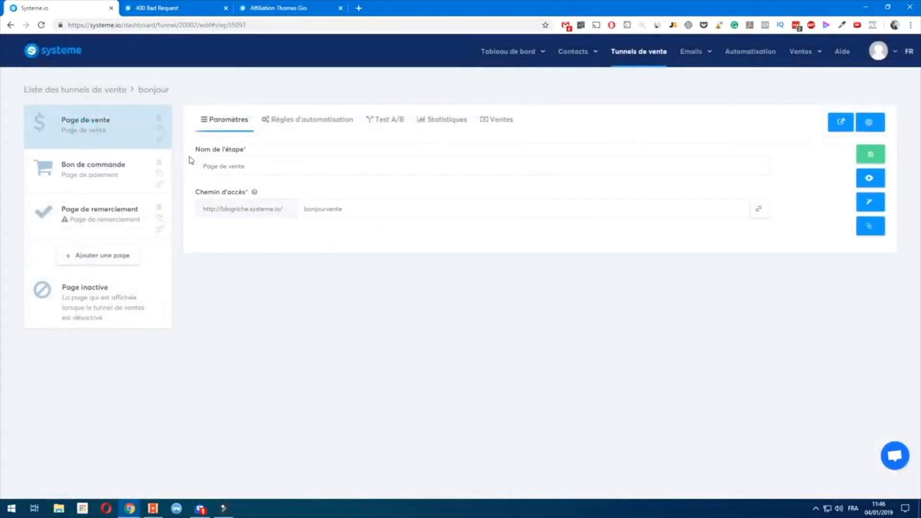
left_click(316, 126)
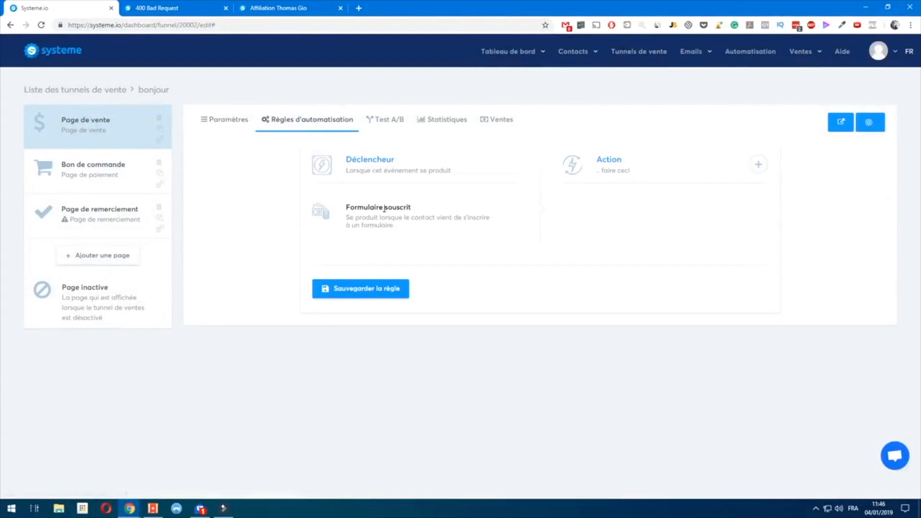
left_click(758, 165)
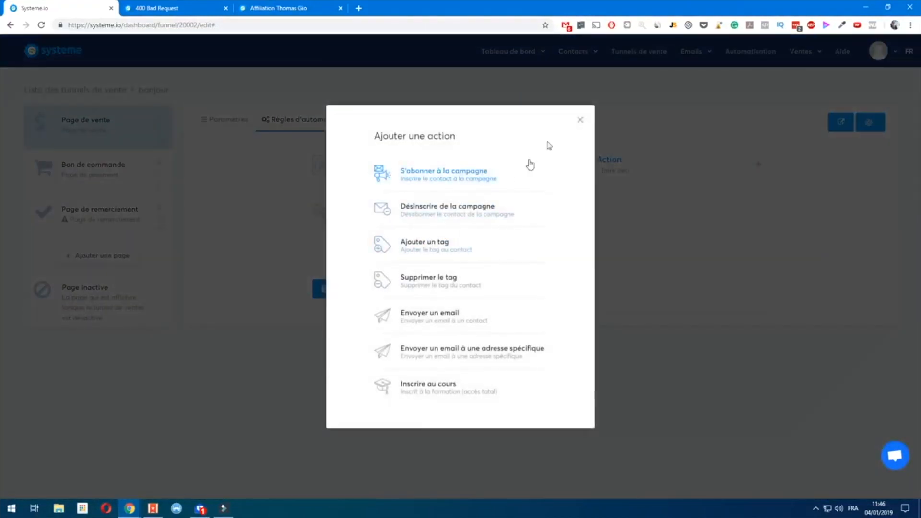
left_click(580, 120)
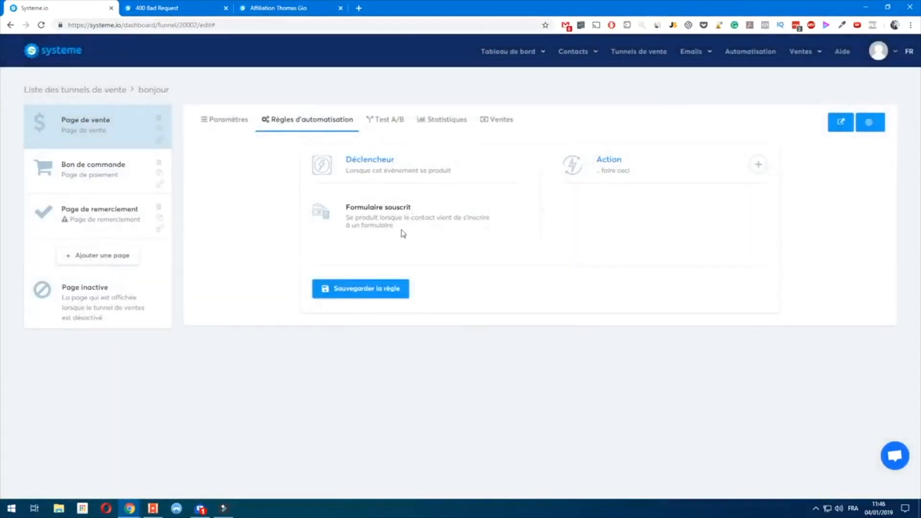
left_click(108, 159)
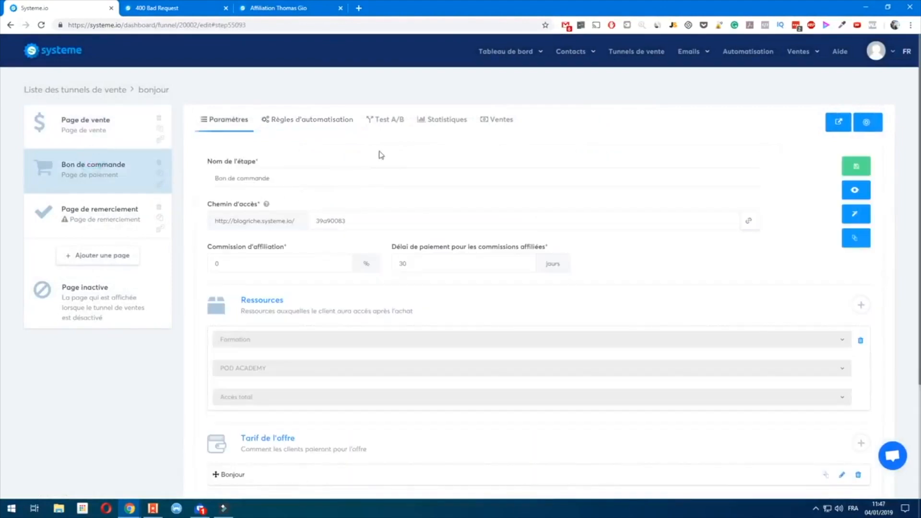
Preview the published Page de vente of the bonjour funnel and follow its Cliquez ici button to the order form
left_click(130, 128)
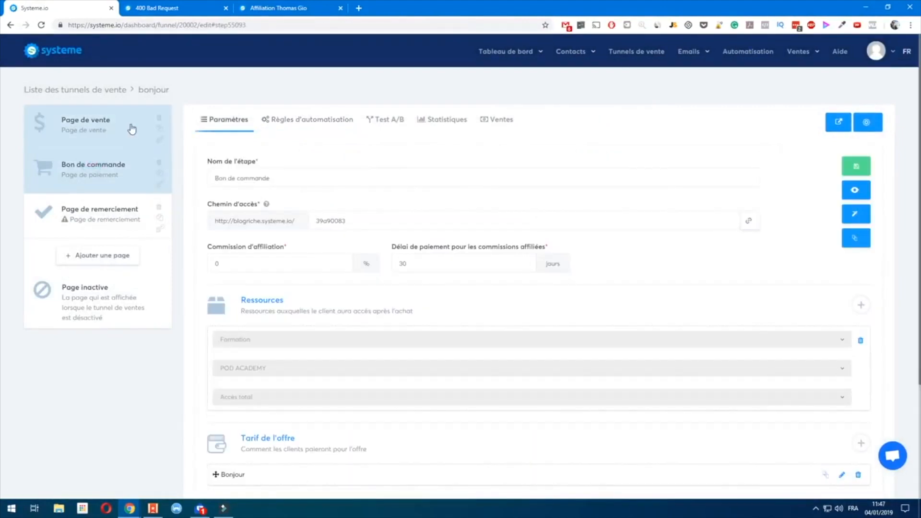
left_click(840, 122)
left_click(341, 8)
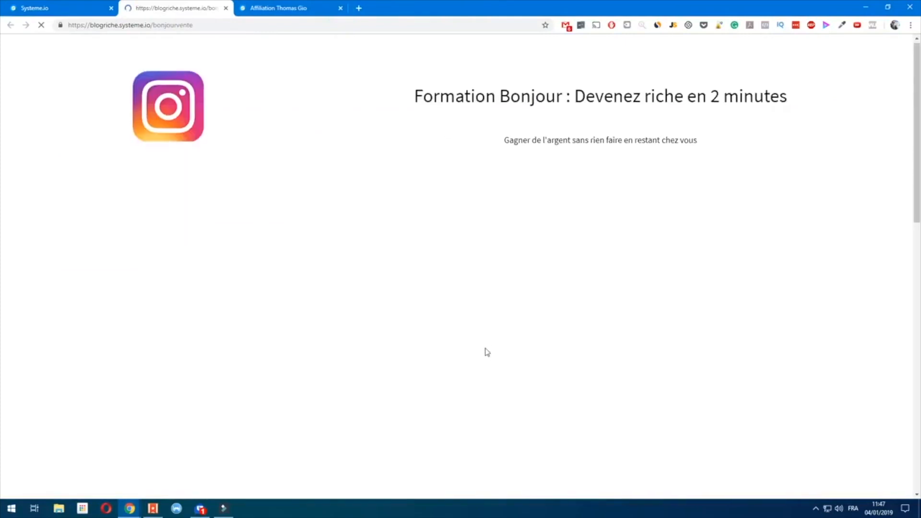
scroll(485, 352, "down", 12)
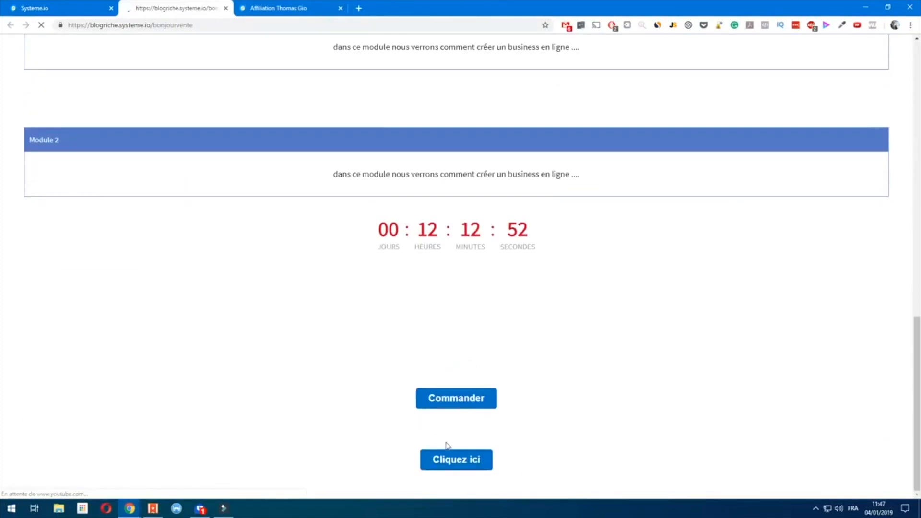
left_click(453, 461)
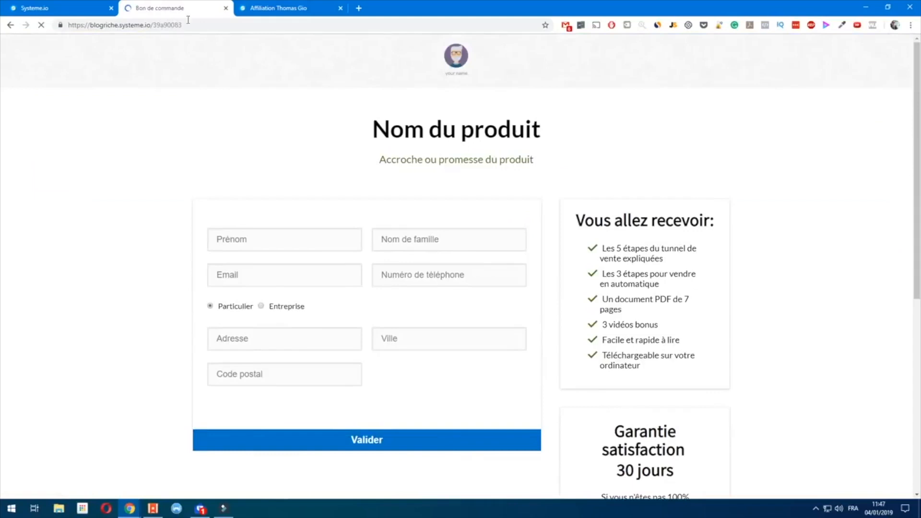
In the sales page editor, delete the Commander button and move the Cliquez ici button into its emptied column
left_click(43, 11)
left_click(869, 202)
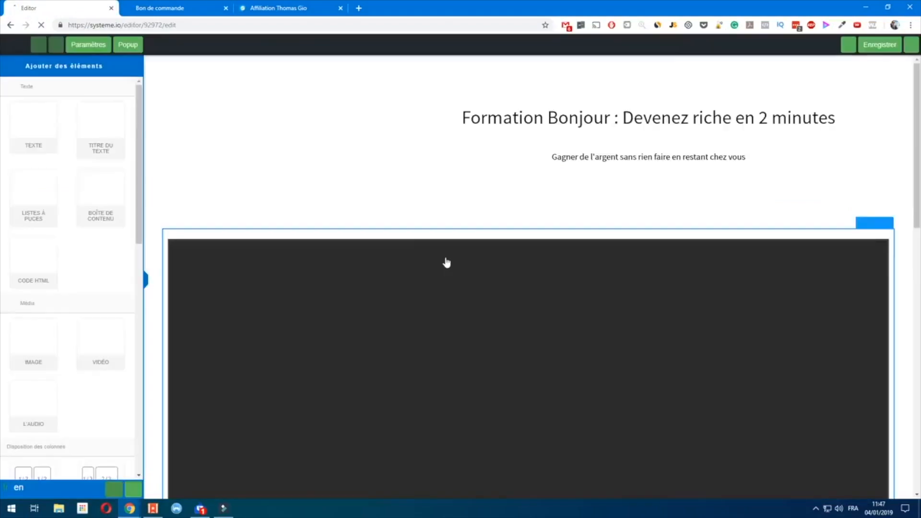
scroll(452, 319, "down", 15)
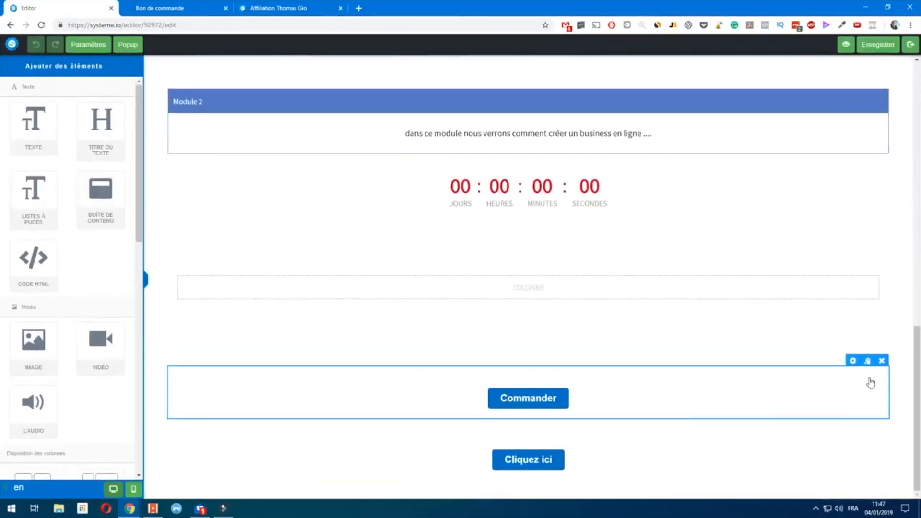
left_click(876, 382)
left_click(502, 81)
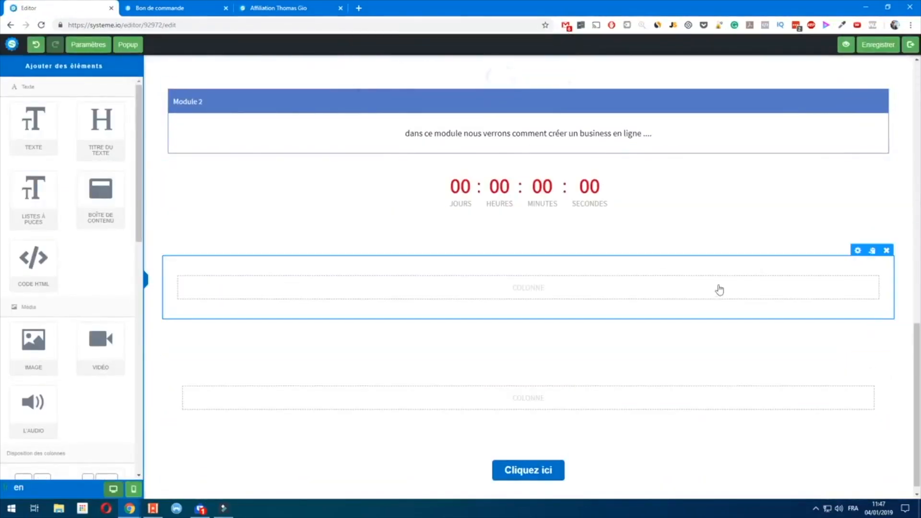
left_click_drag(557, 469, 520, 402)
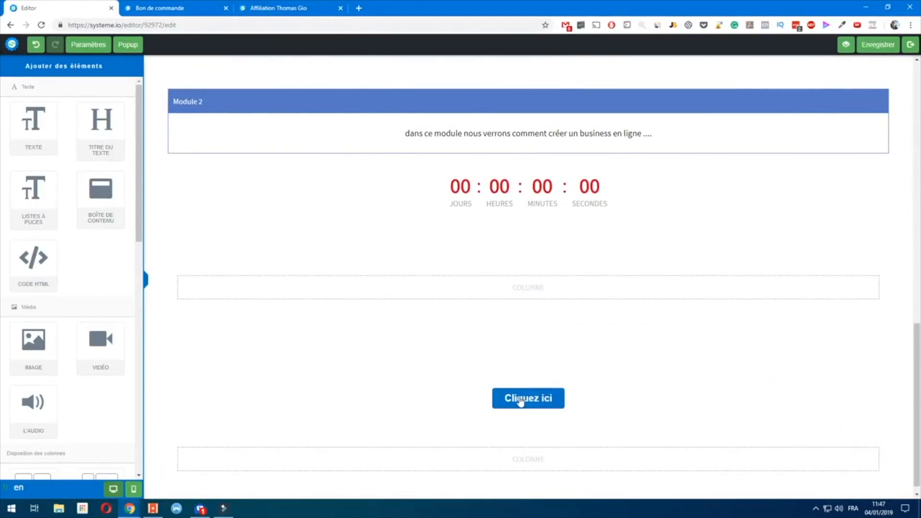
Change the Cliquez ici button's text to Acheter and save the sales page
left_click(520, 401)
left_click_drag(52, 294, 1, 295)
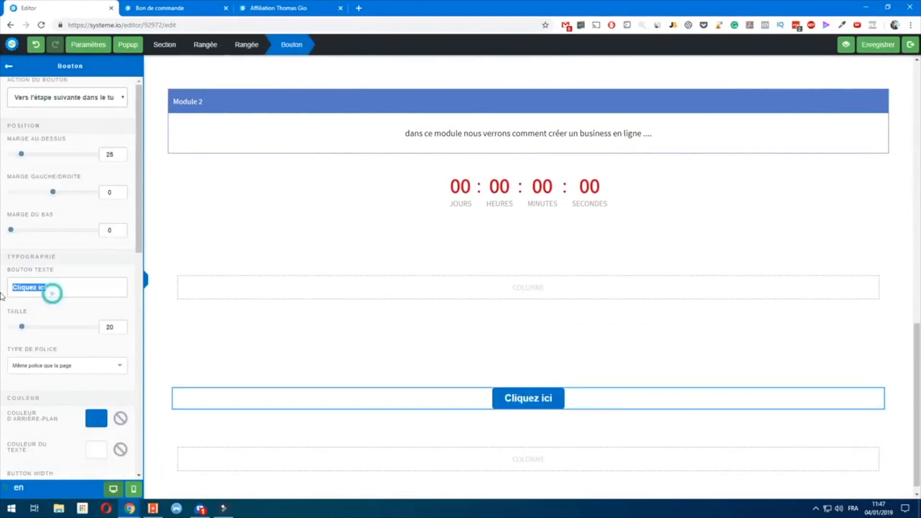
type("Acheter")
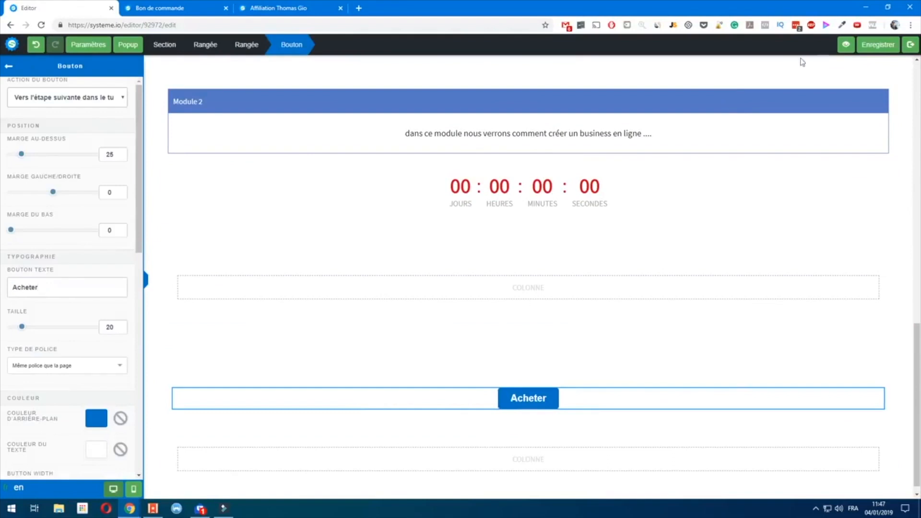
left_click(878, 45)
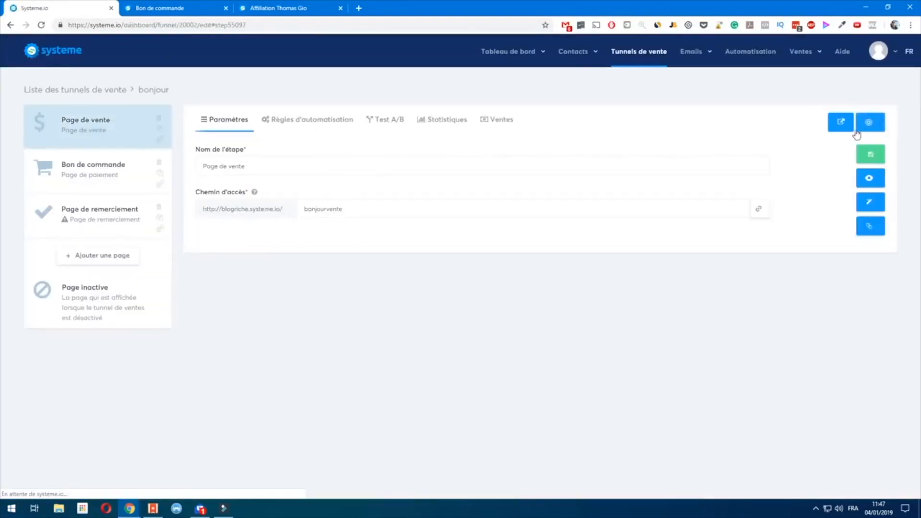
Preview the updated sales page from header to countdown and follow the Acheter button to the order form
left_click(841, 123)
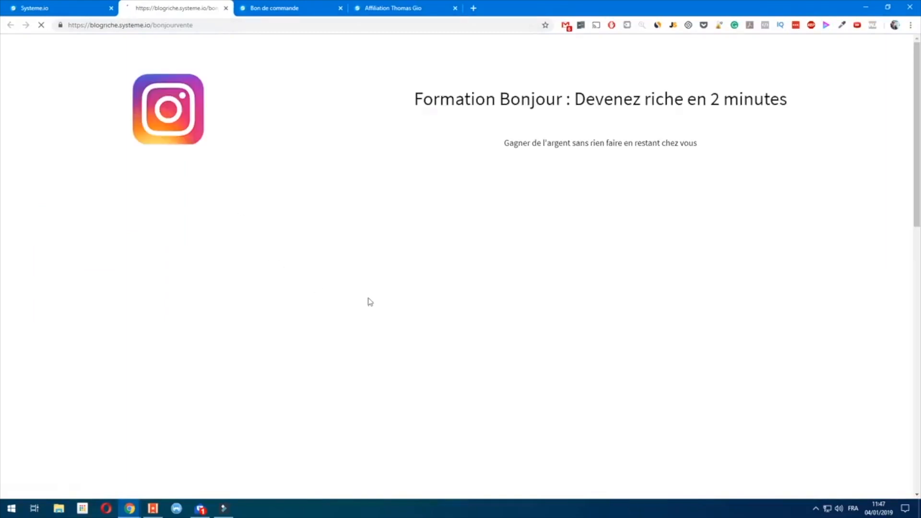
scroll(317, 288, "down", 10)
scroll(436, 365, "up", 10)
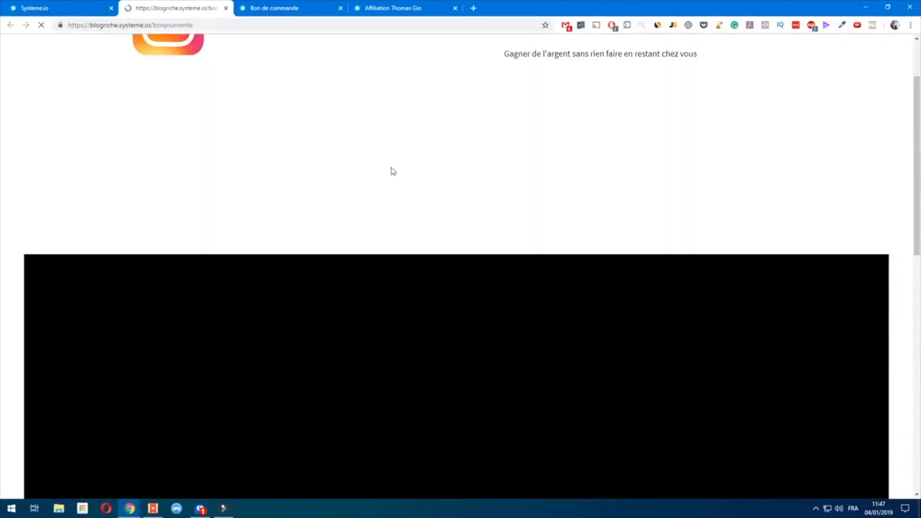
scroll(190, 98, "up", 2)
scroll(469, 251, "down", 1)
scroll(470, 250, "down", 8)
scroll(504, 307, "down", 1)
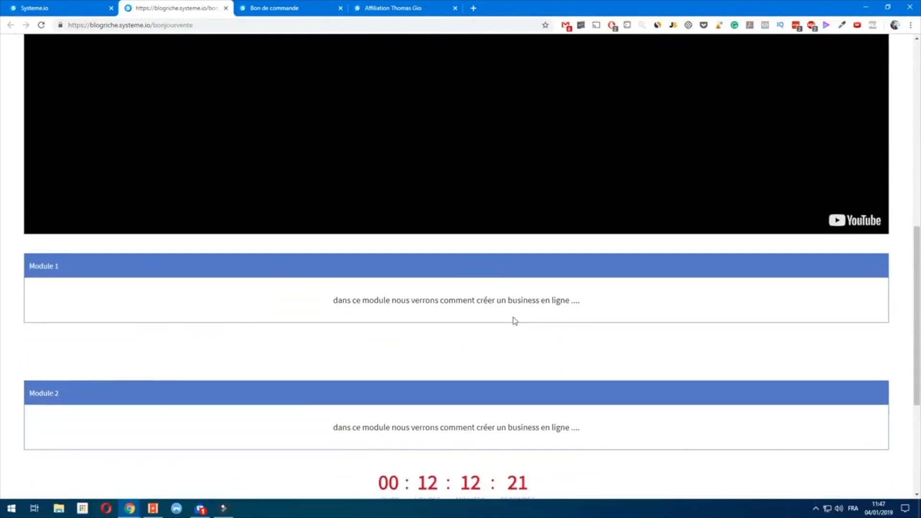
scroll(438, 367, "down", 4)
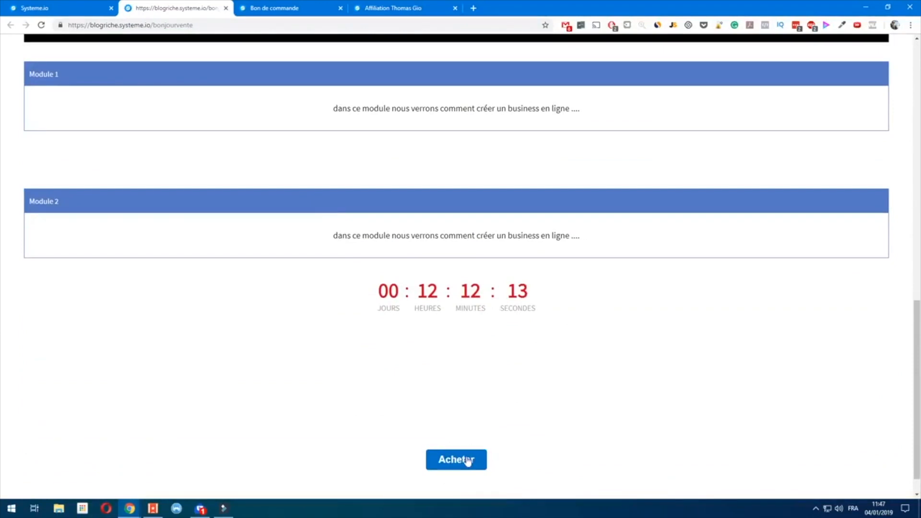
left_click(468, 461)
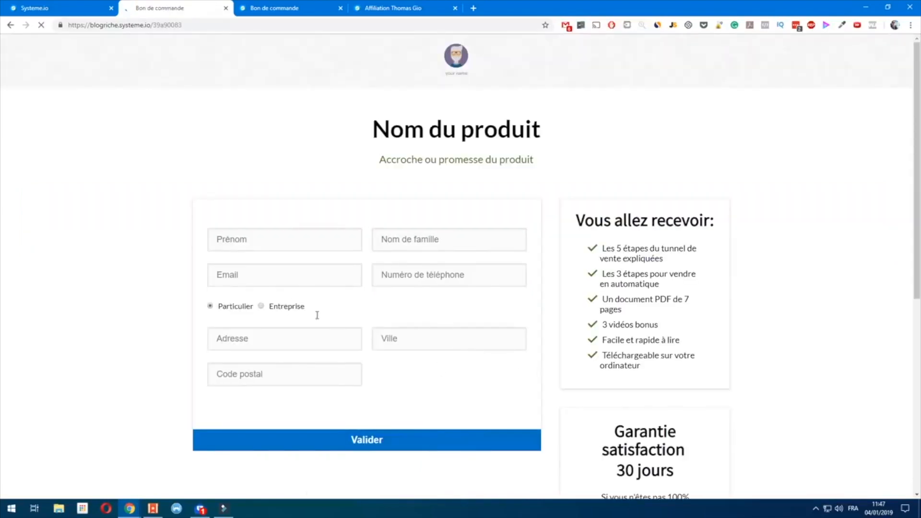
Examine the order form's logo and name, product title, tagline and customer fields
scroll(374, 451, "down", 6)
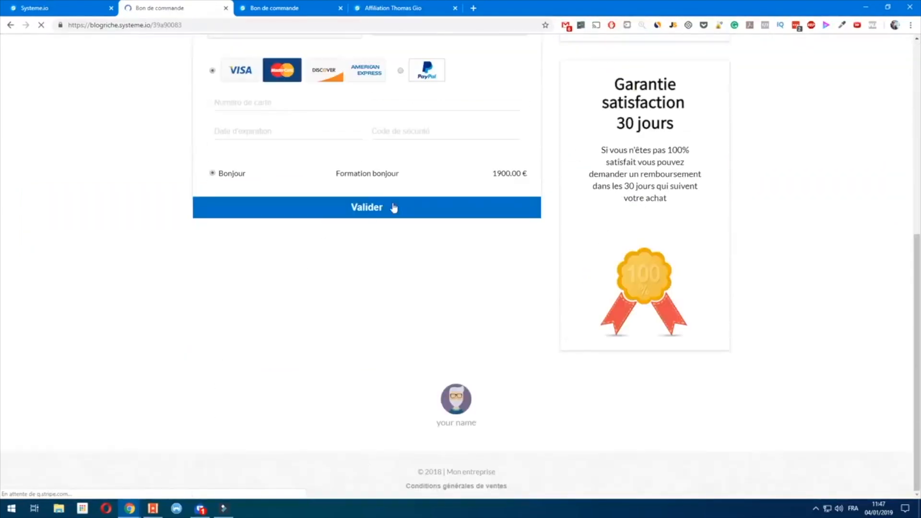
scroll(279, 325, "up", 7)
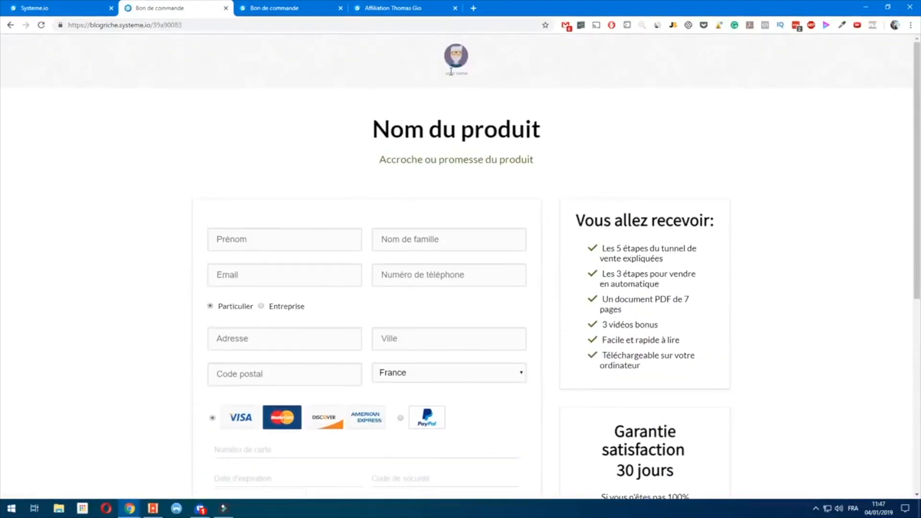
left_click_drag(463, 72, 404, 65)
left_click(427, 72)
left_click_drag(363, 133, 566, 166)
left_click(596, 179)
scroll(540, 258, "down", 1)
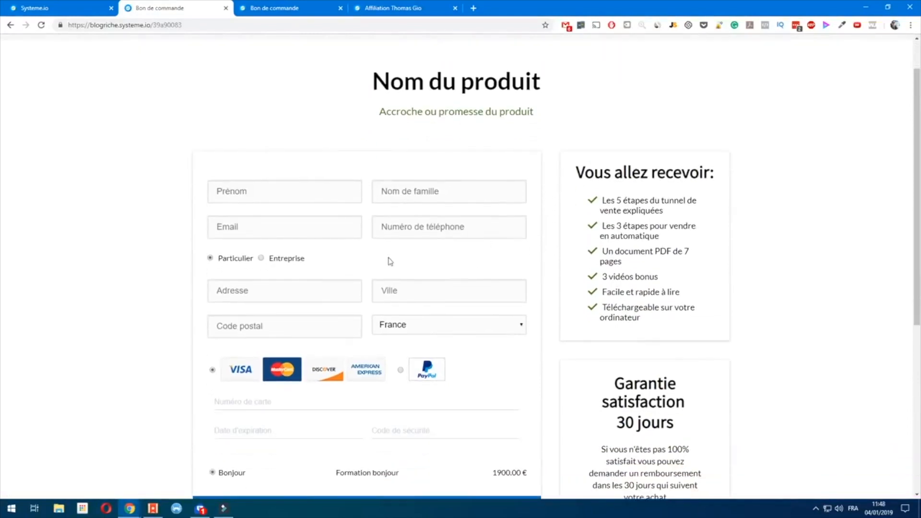
scroll(349, 251, "down", 1)
scroll(151, 235, "up", 2)
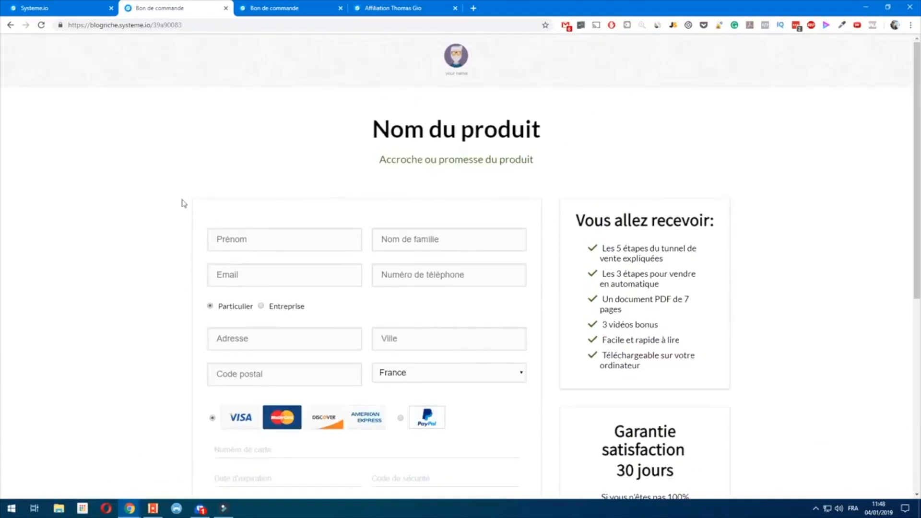
scroll(404, 304, "down", 3)
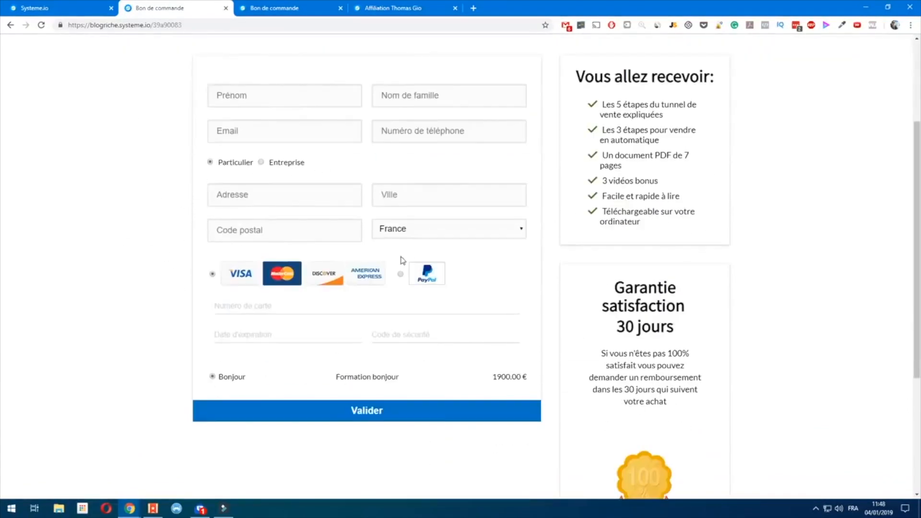
Check the order form's required fields and price, switching the payment method to PayPal and back to card
left_click(243, 306)
left_click(239, 95)
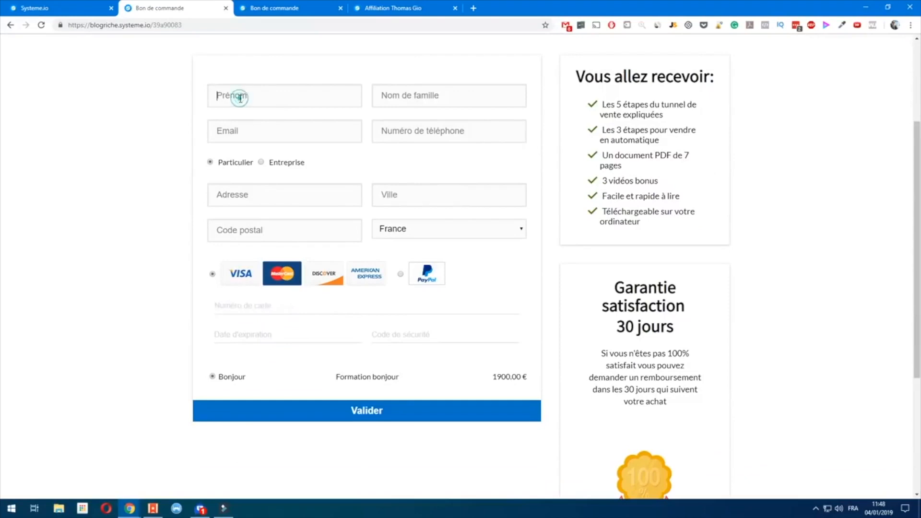
left_click(400, 274)
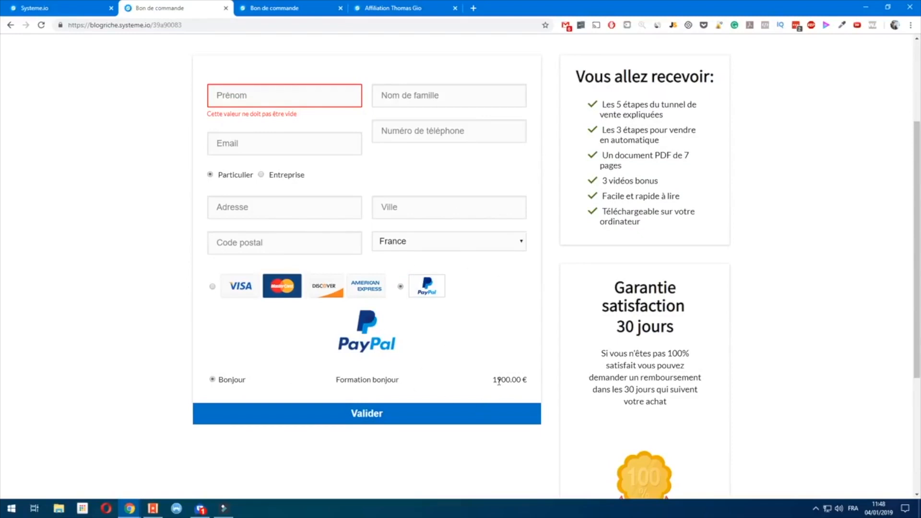
left_click_drag(493, 380, 531, 382)
scroll(298, 269, "up", 2)
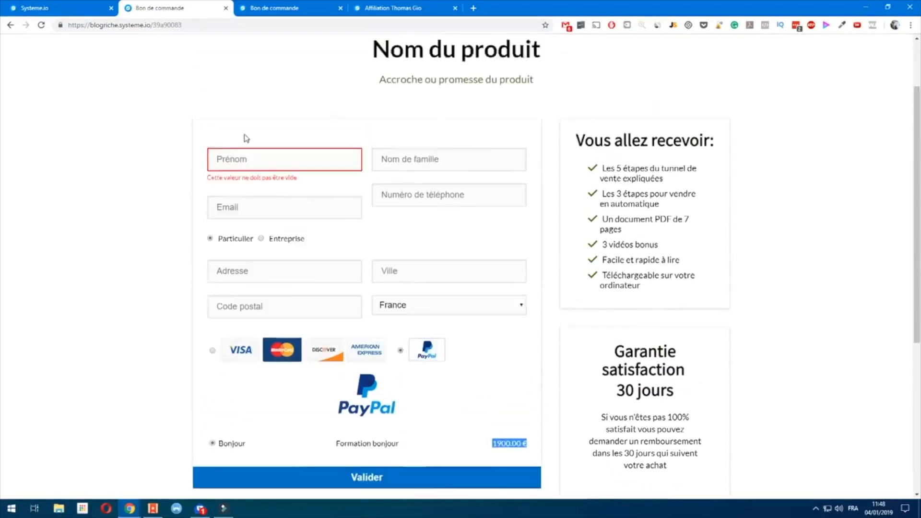
scroll(226, 350, "down", 2)
left_click(212, 286)
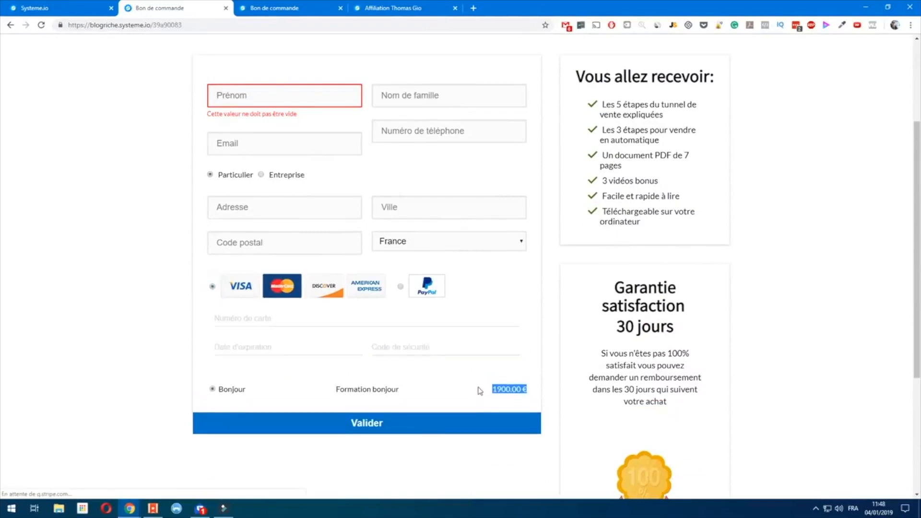
left_click(499, 388)
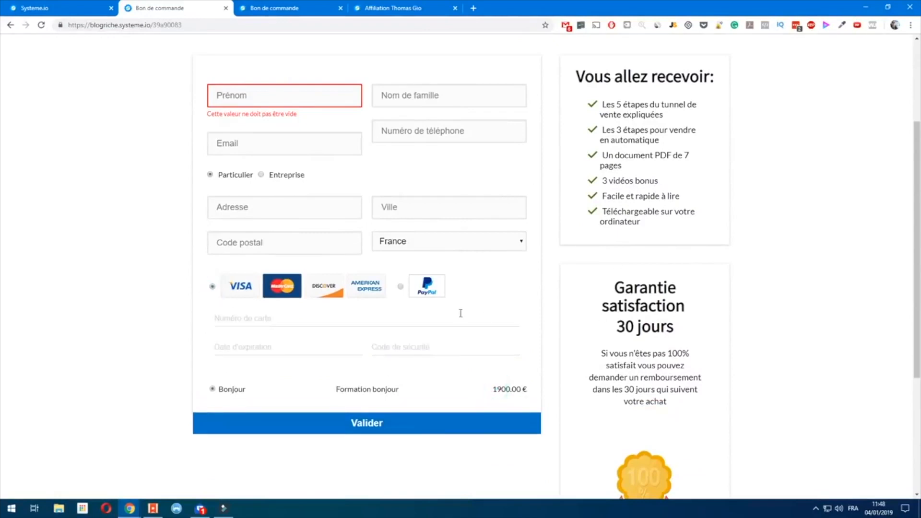
Review the order form's benefits list, 30-day guarantee block and the Conditions générales de ventes link in the footer
scroll(527, 331, "down", 2)
scroll(607, 254, "up", 5)
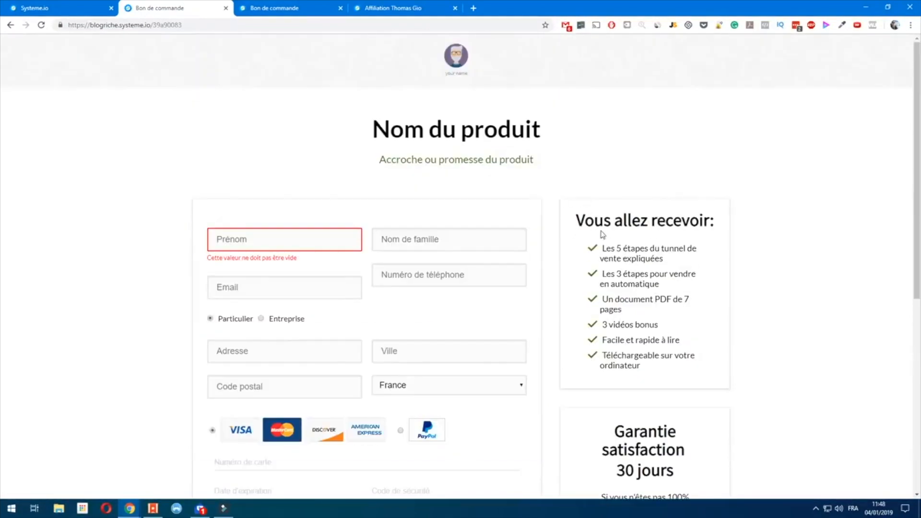
scroll(608, 254, "down", 7)
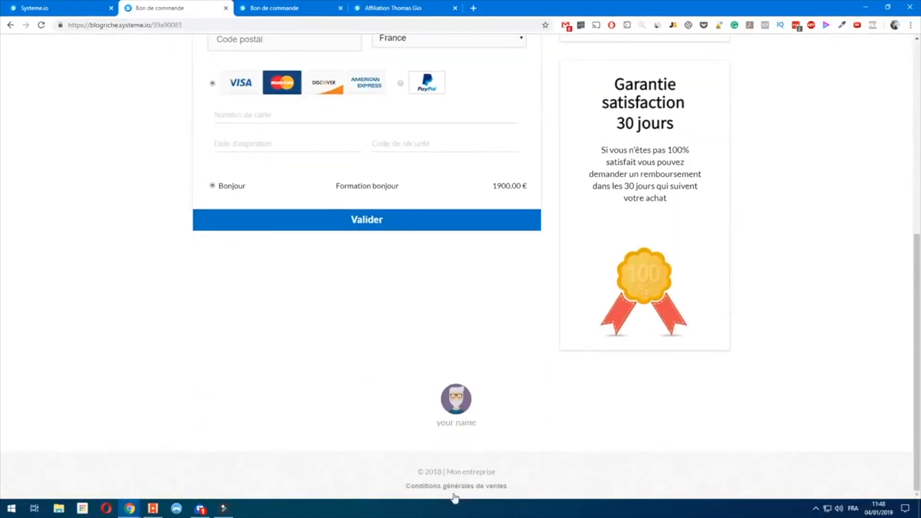
scroll(565, 364, "up", 7)
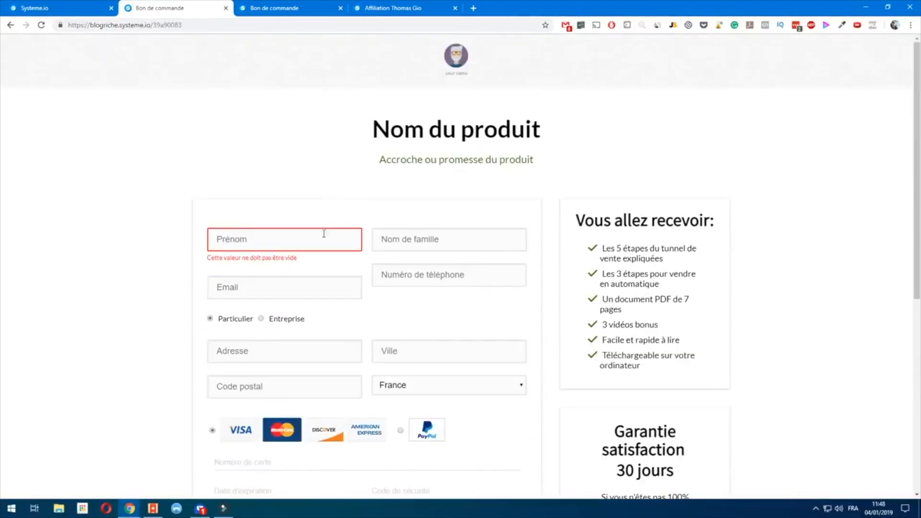
Return to the dashboard and look through the account, custom domain, affiliate program, payment page and member site settings
left_click(79, 9)
mouse_move(893, 63)
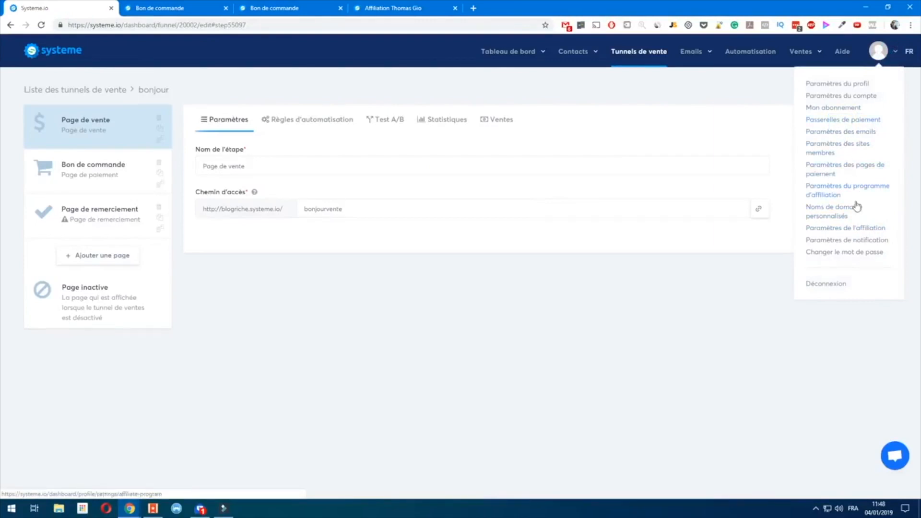
left_click(837, 96)
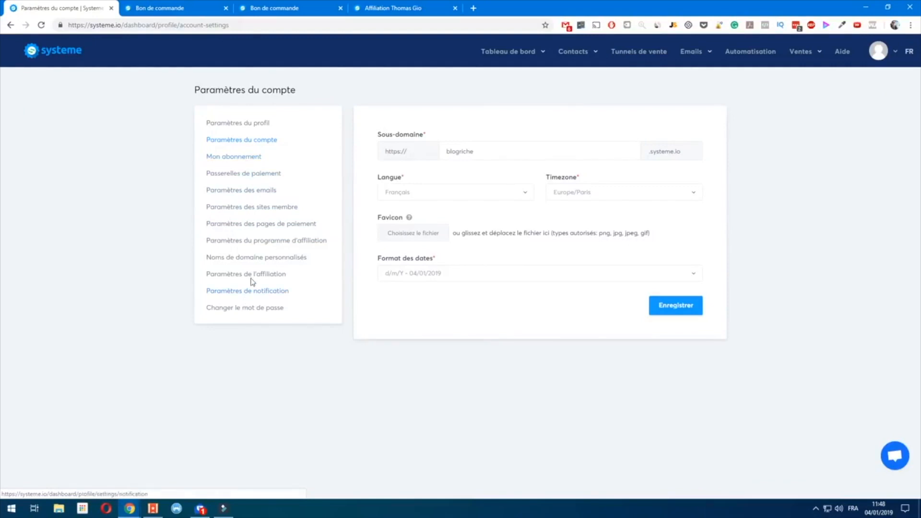
left_click(251, 258)
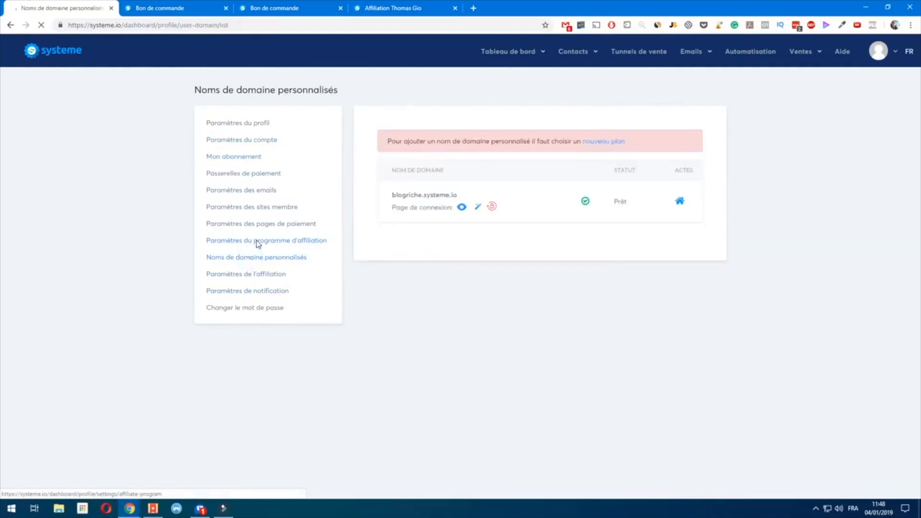
left_click(258, 242)
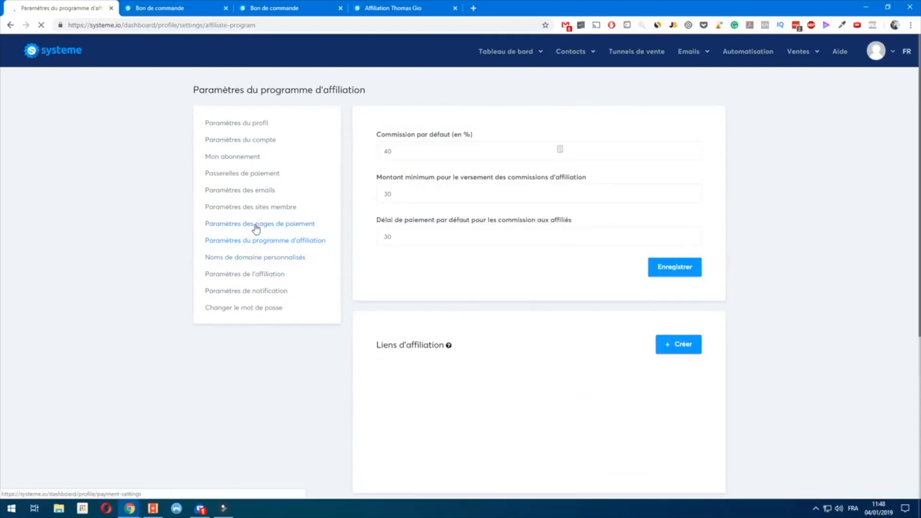
left_click(255, 225)
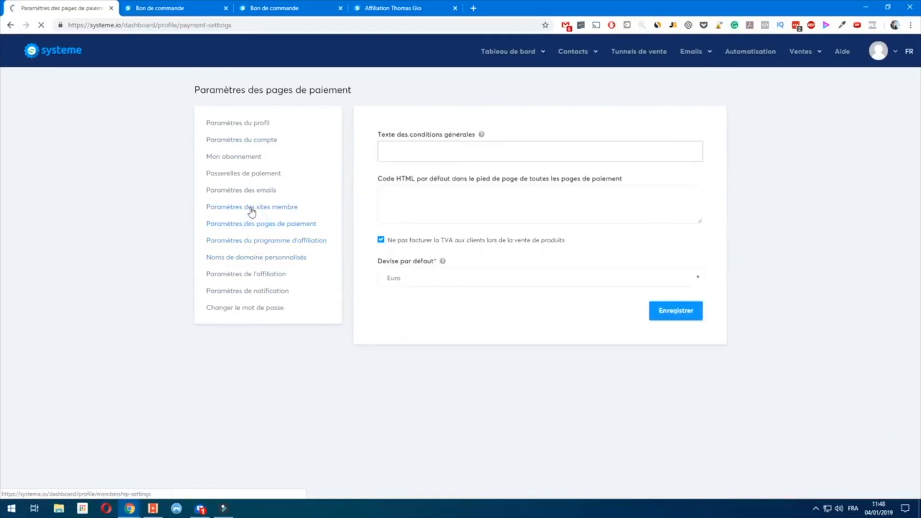
left_click(250, 207)
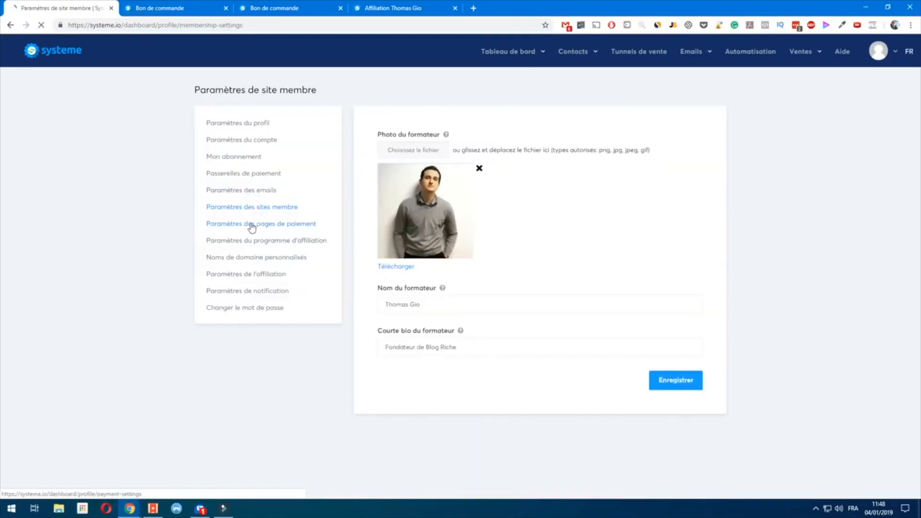
Open the payment page settings and read through the general terms and conditions text
left_click(249, 229)
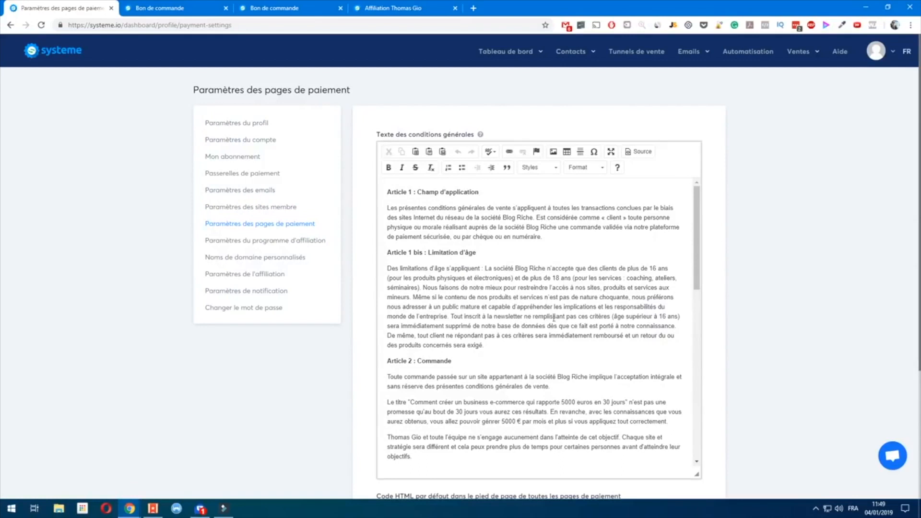
scroll(554, 381, "down", 10)
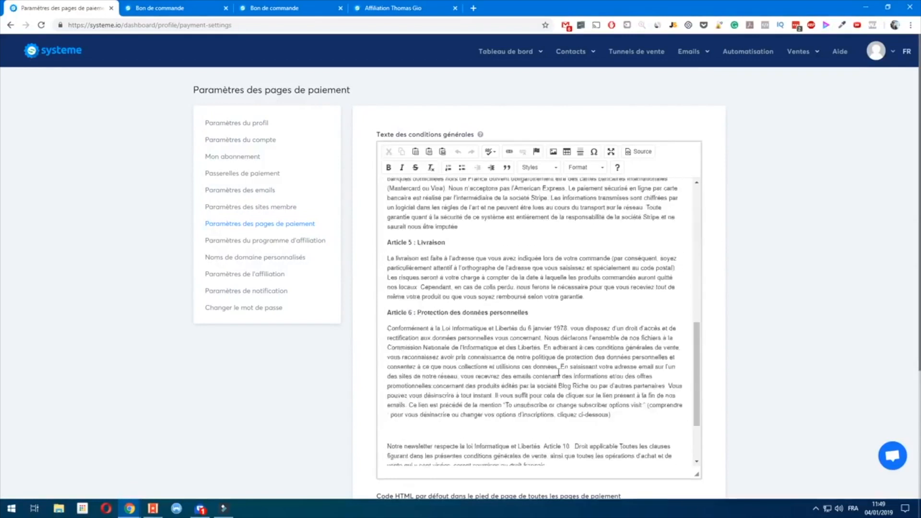
scroll(578, 338, "up", 12)
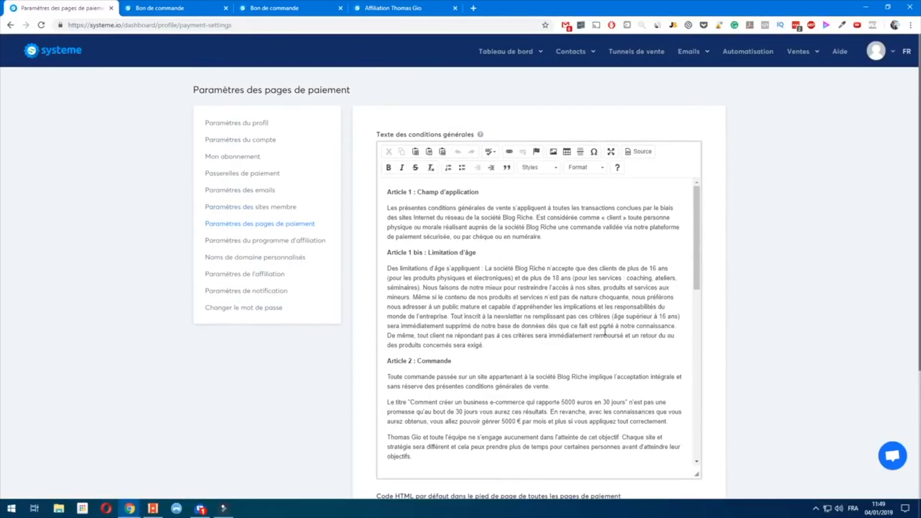
Review the Conditions générales de ventes opened from the order form's footer, and close that order form
left_click(169, 9)
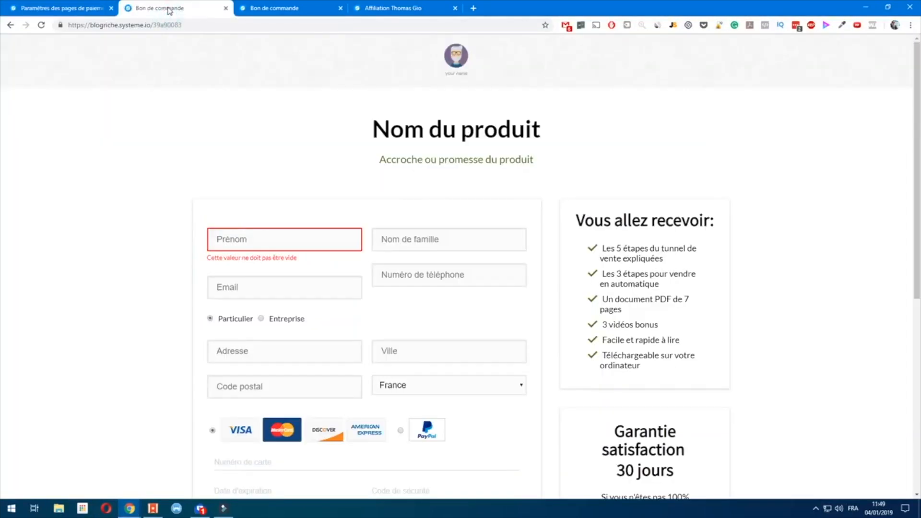
scroll(239, 172, "down", 7)
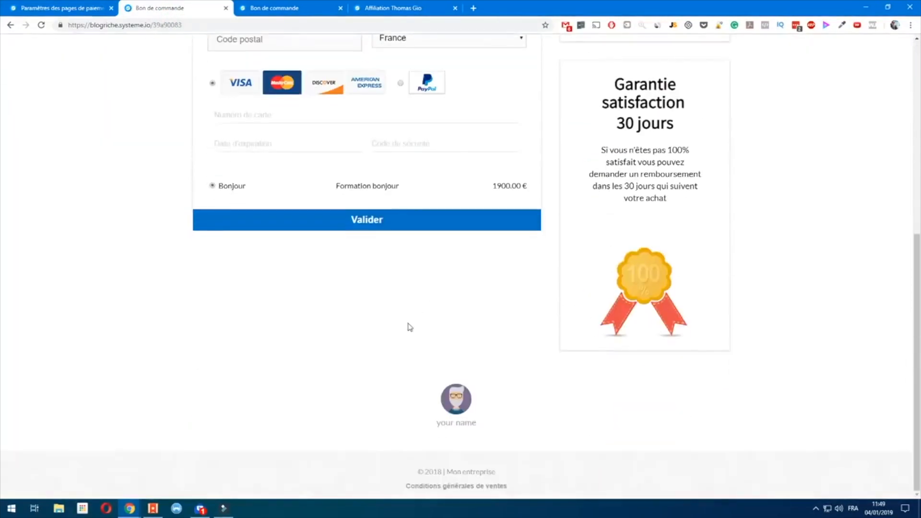
left_click(467, 487)
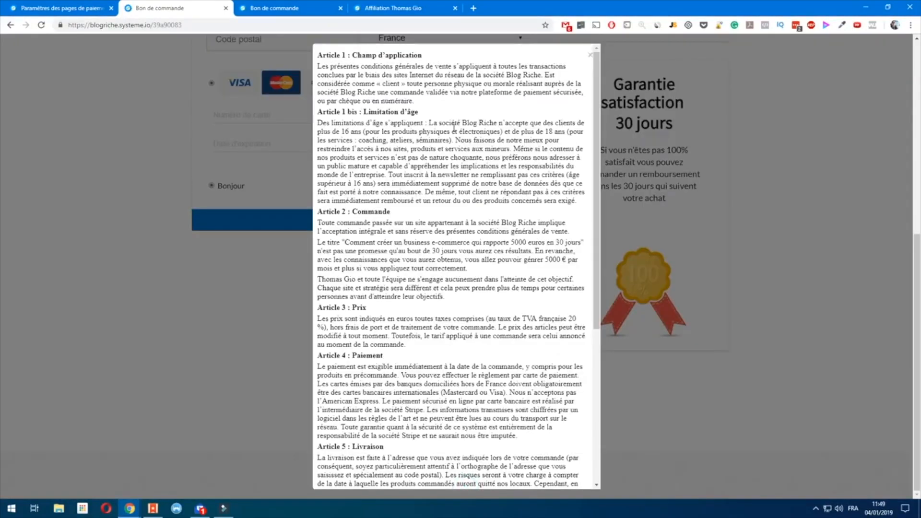
left_click_drag(462, 123, 494, 123)
left_click(230, 328)
left_click(593, 57)
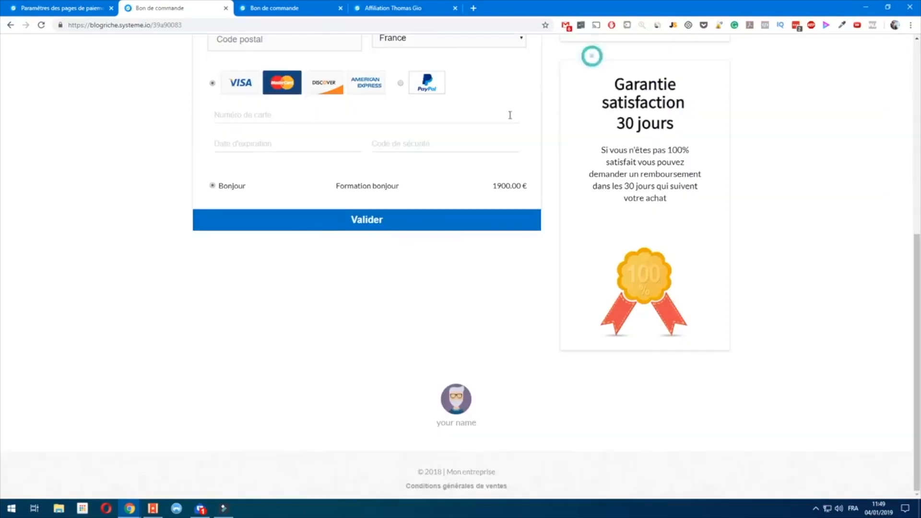
scroll(415, 332, "up", 7)
left_click(226, 9)
In the bonjour funnel, preview the thank-you page templates and apply "Page de remerciement avec récapitulatif de commande"
left_click(38, 9)
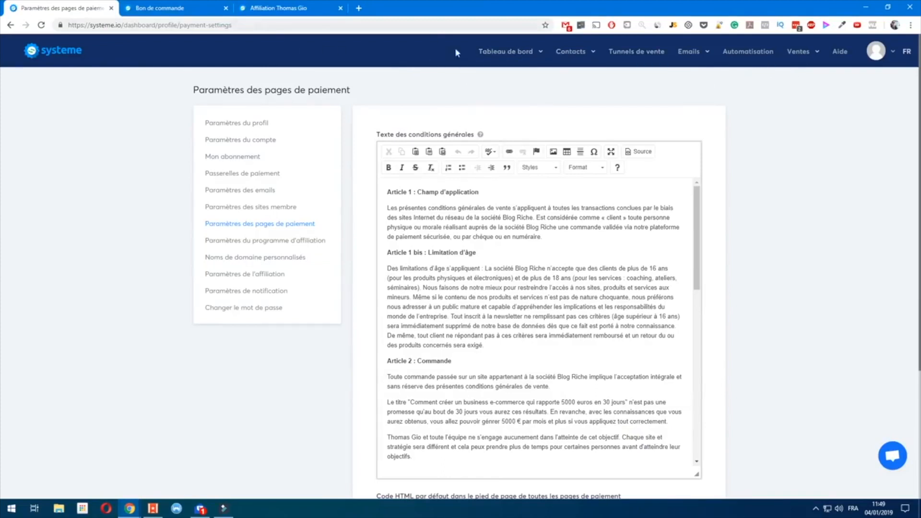
left_click(645, 53)
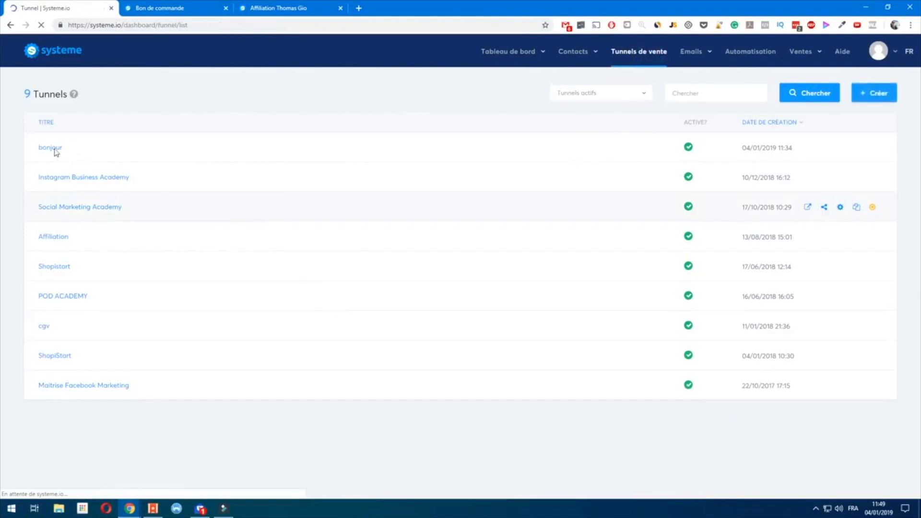
left_click(50, 149)
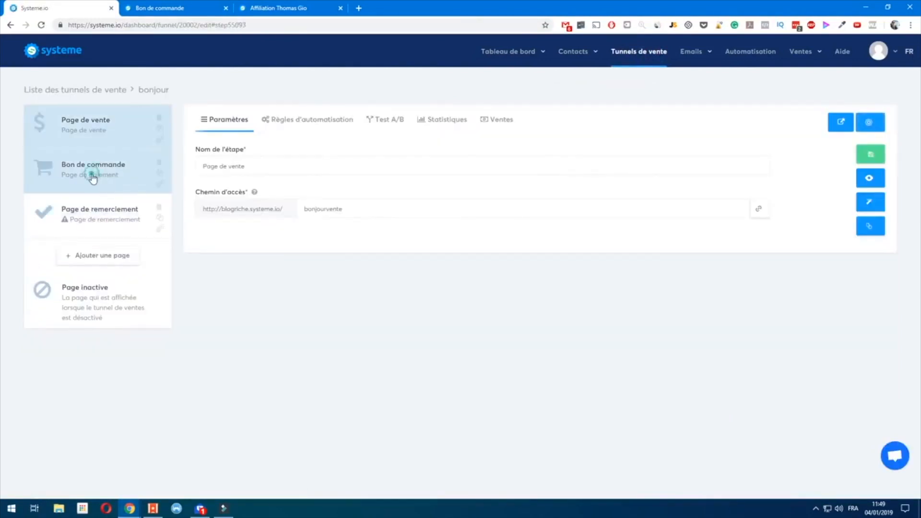
left_click(102, 212)
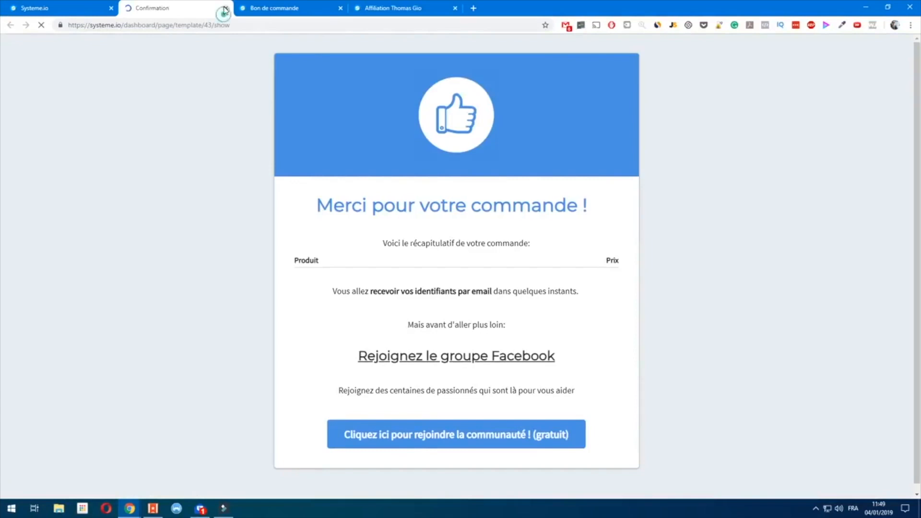
left_click(225, 8)
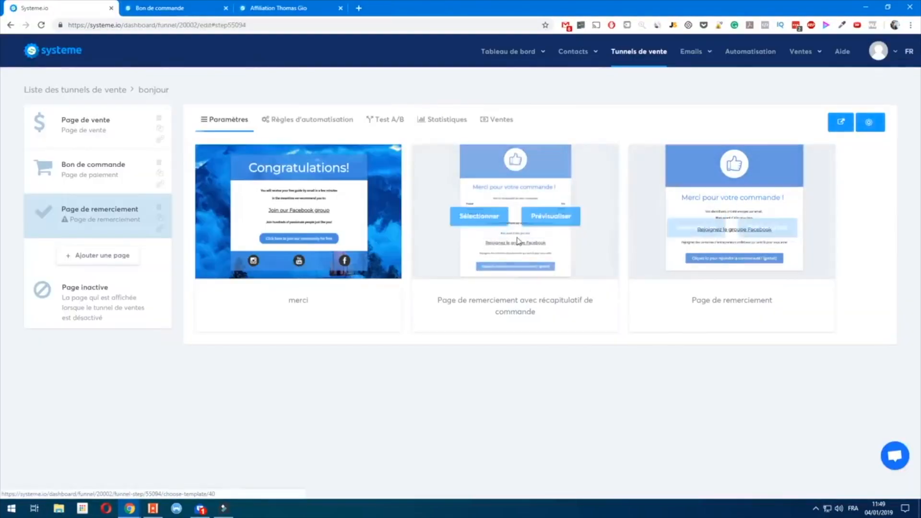
left_click(495, 213)
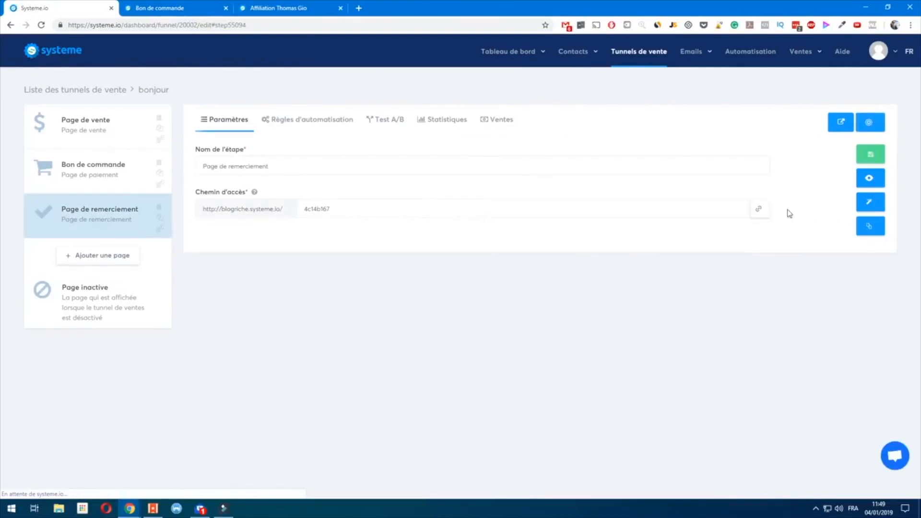
Edit the thank-you page and delete the Facebook group heading, the community button and the "Rejoignez des centaines de passionnés" text
left_click(869, 202)
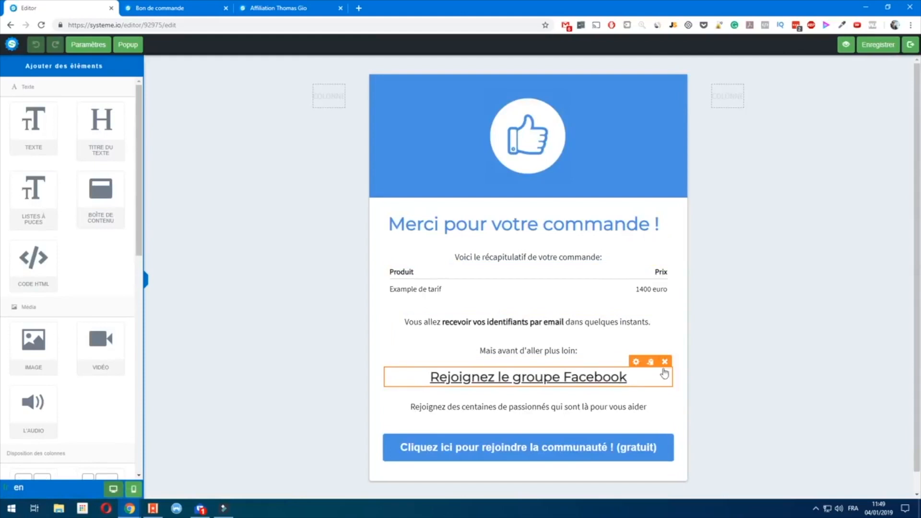
left_click(665, 362)
left_click(502, 82)
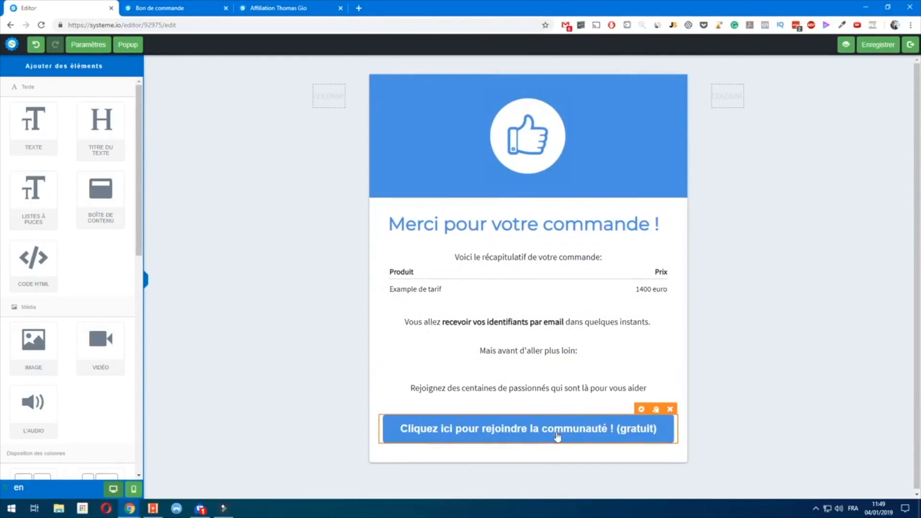
left_click(670, 404)
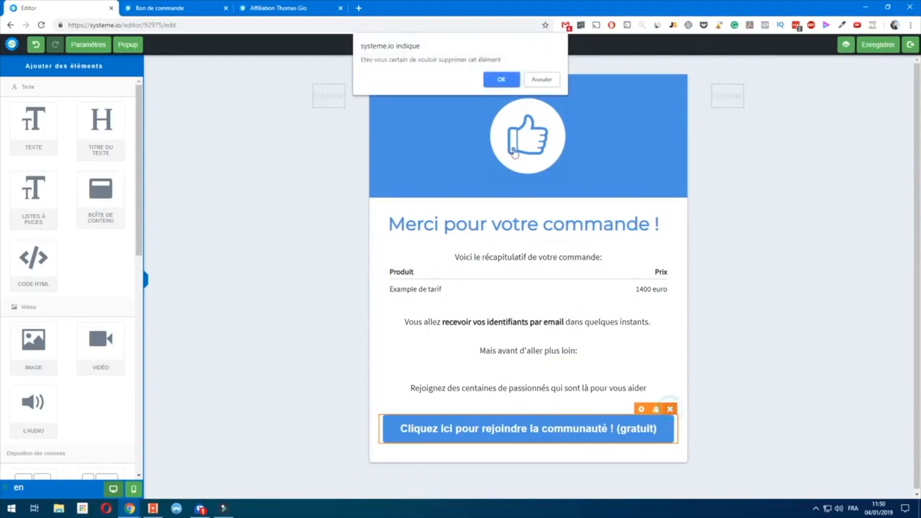
left_click(503, 82)
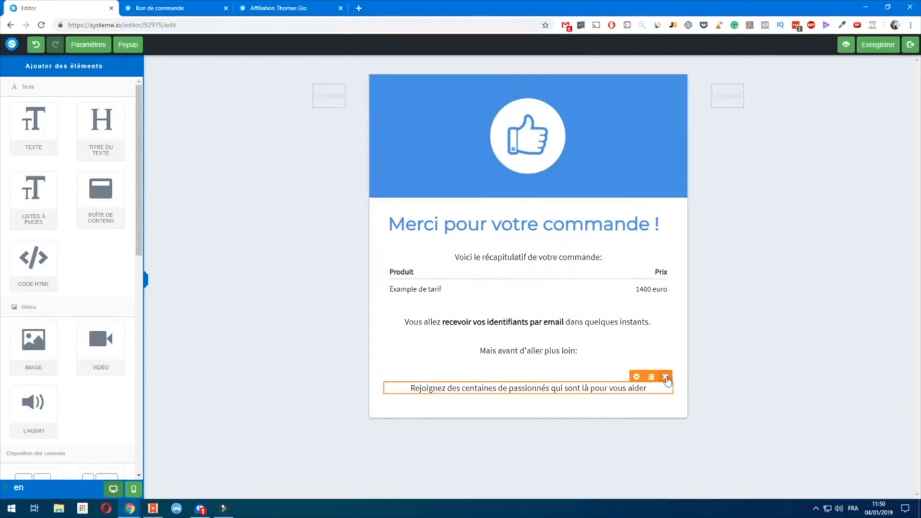
left_click(665, 376)
left_click(507, 86)
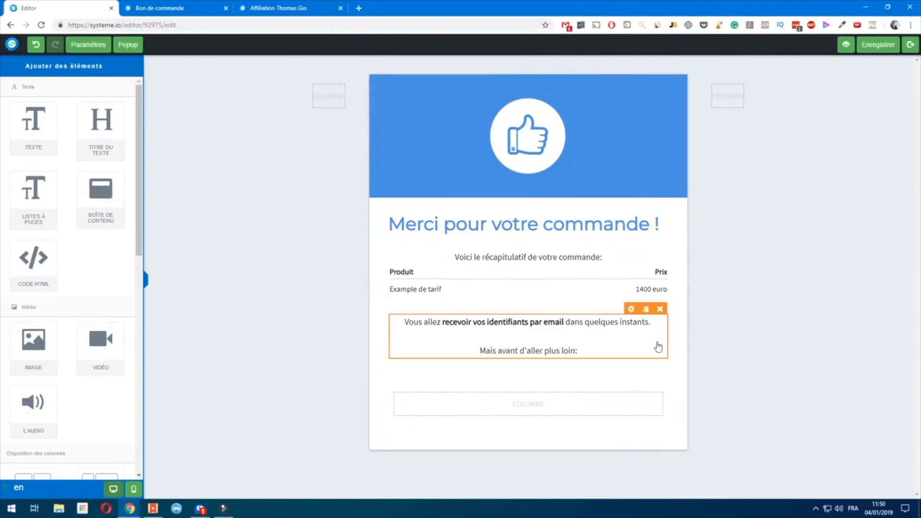
Remove the line "Mais avant d'aller plus loin:" from the thank-you page text and leave the page editor
left_click(552, 349)
triple_click(551, 349)
key("BackSpace")
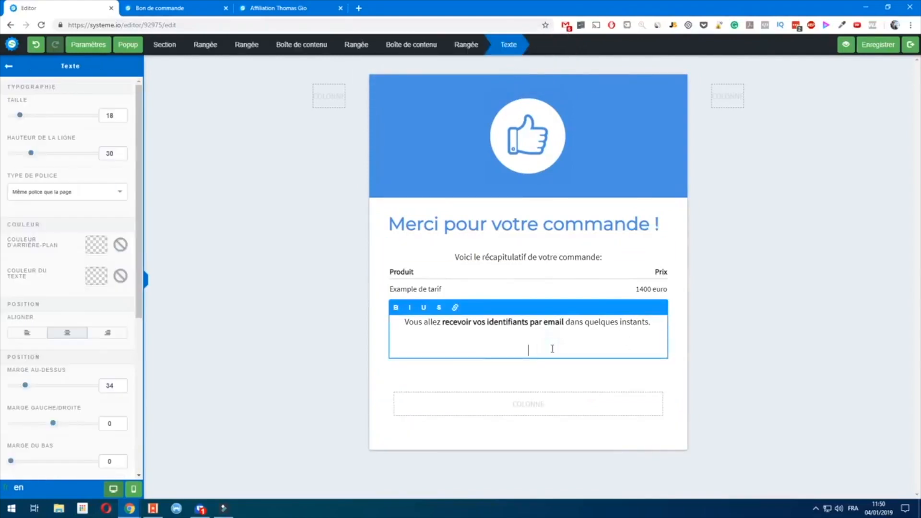
left_click(623, 372)
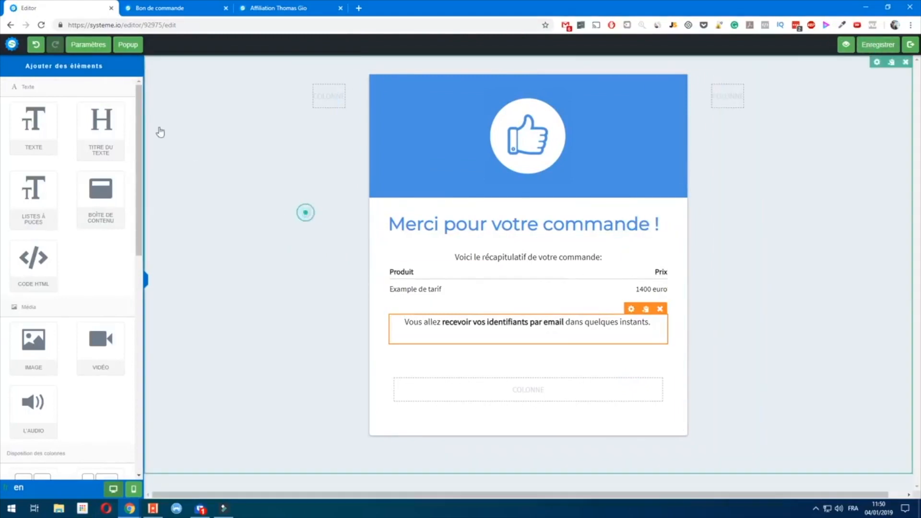
left_click(910, 44)
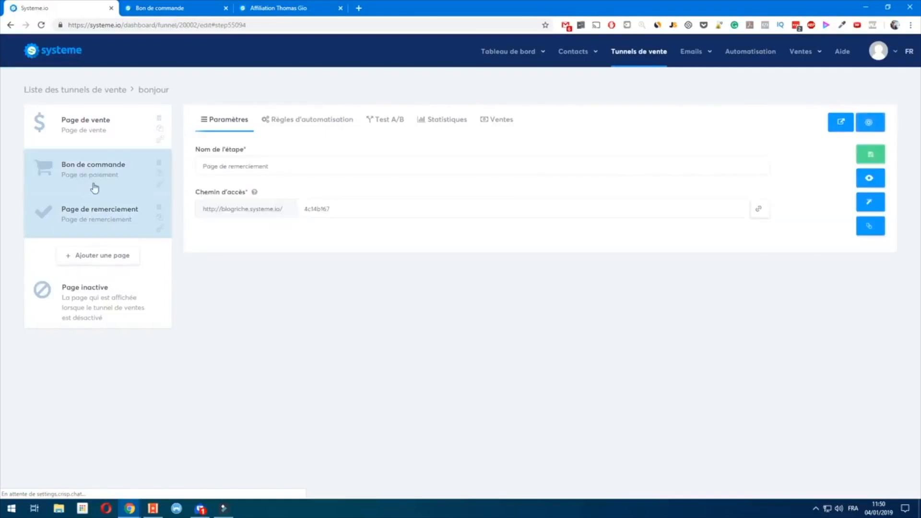
Add a new page of type Upsell named "bonjour upsell" to the funnel
left_click(94, 256)
left_click(451, 252)
type("bonjour upsell")
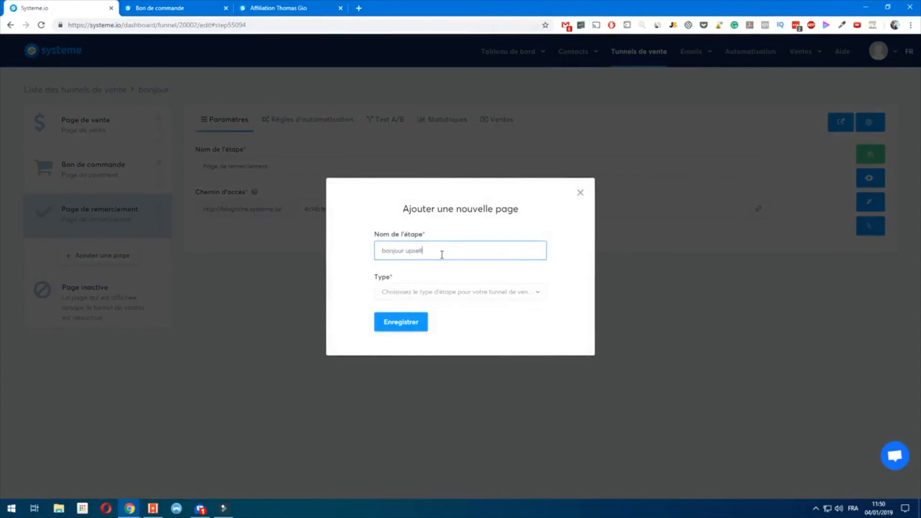
left_click(434, 291)
scroll(456, 389, "down", 2)
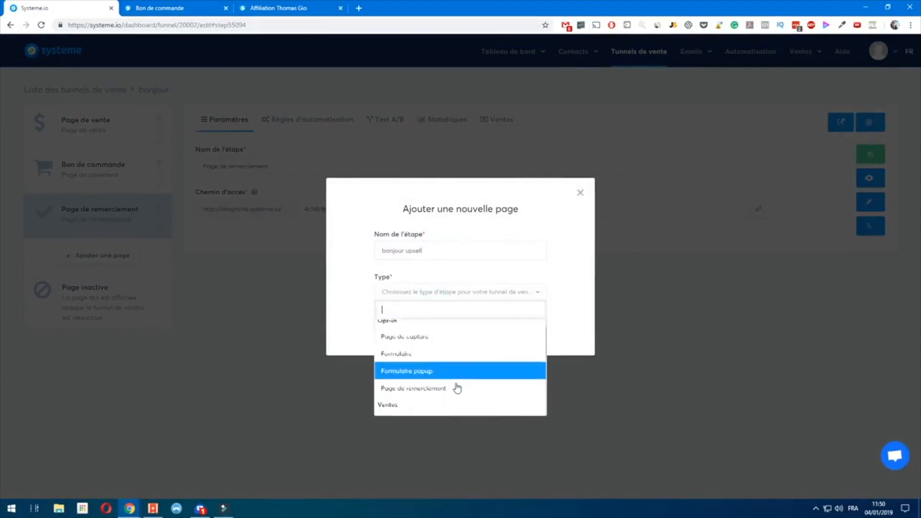
scroll(451, 390, "down", 1)
left_click(438, 403)
left_click(399, 323)
left_click(148, 273)
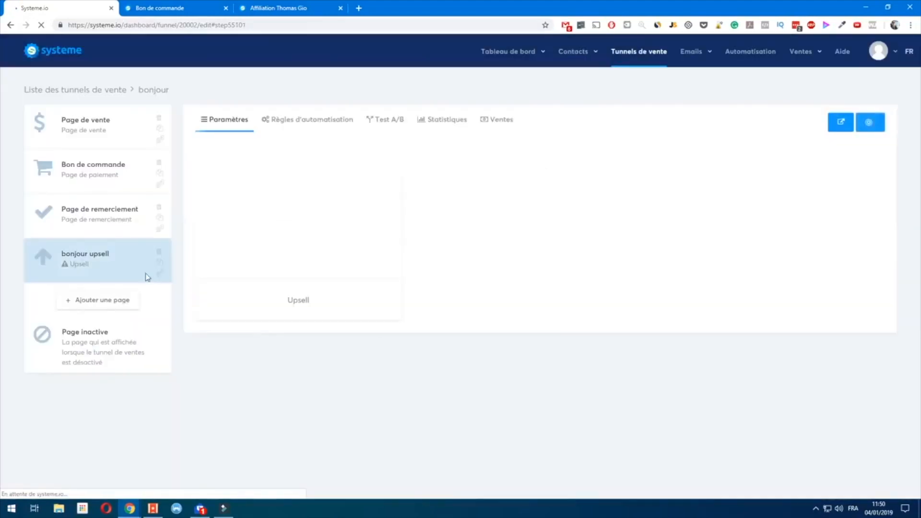
Preview the Upsell template and examine its title, video and accept and refuse options
mouse_move(273, 219)
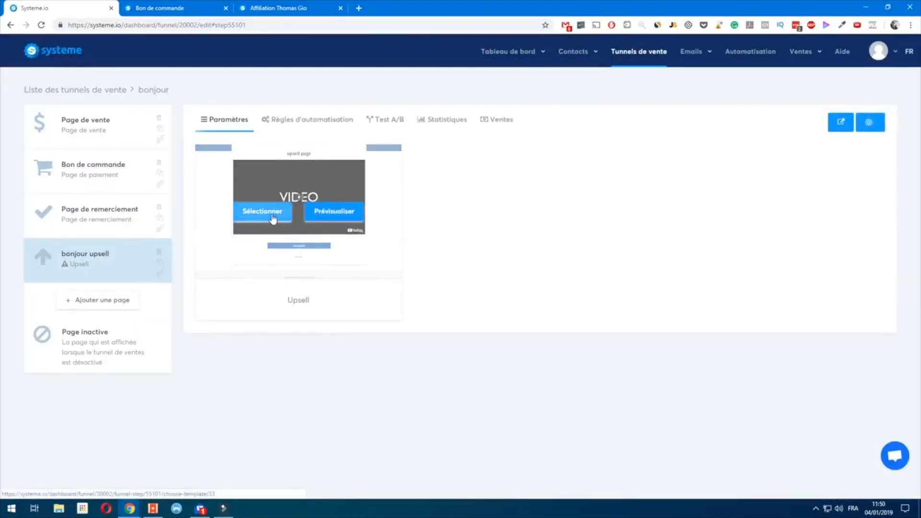
left_click(318, 215)
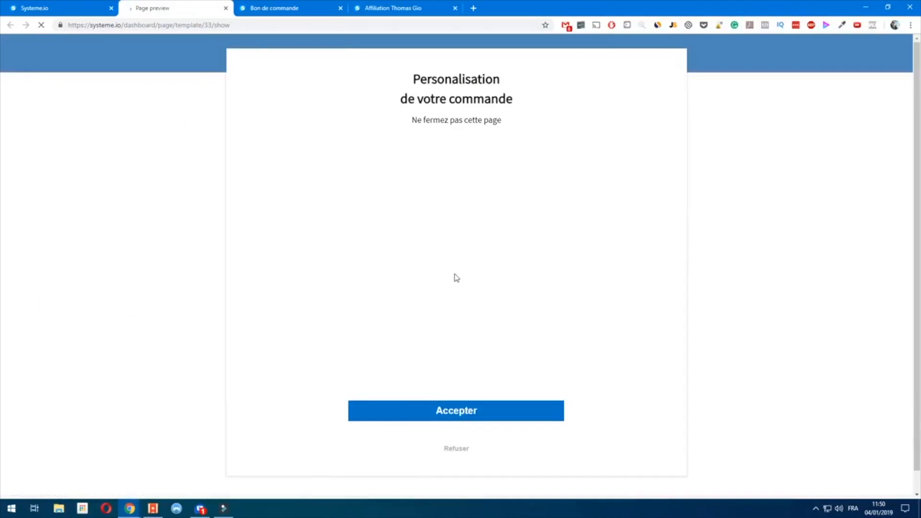
scroll(495, 254, "down", 1)
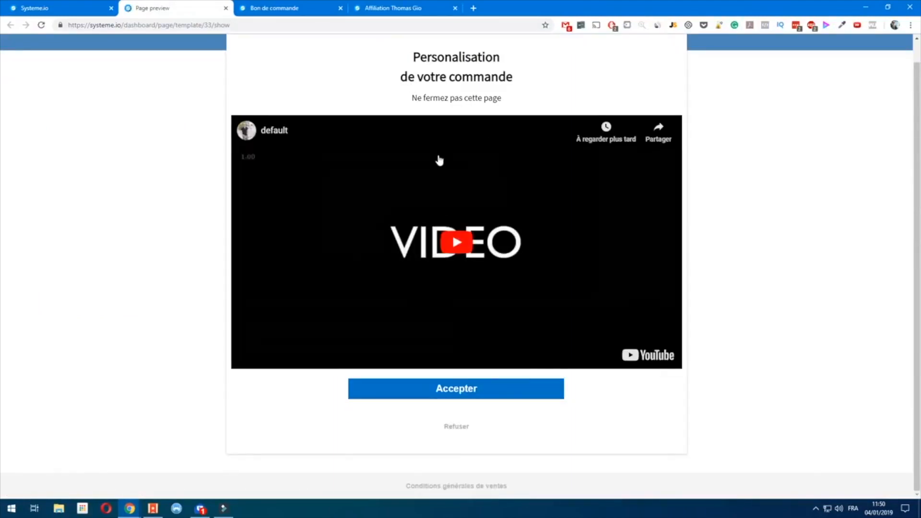
scroll(434, 164, "up", 1)
left_click_drag(406, 77, 518, 108)
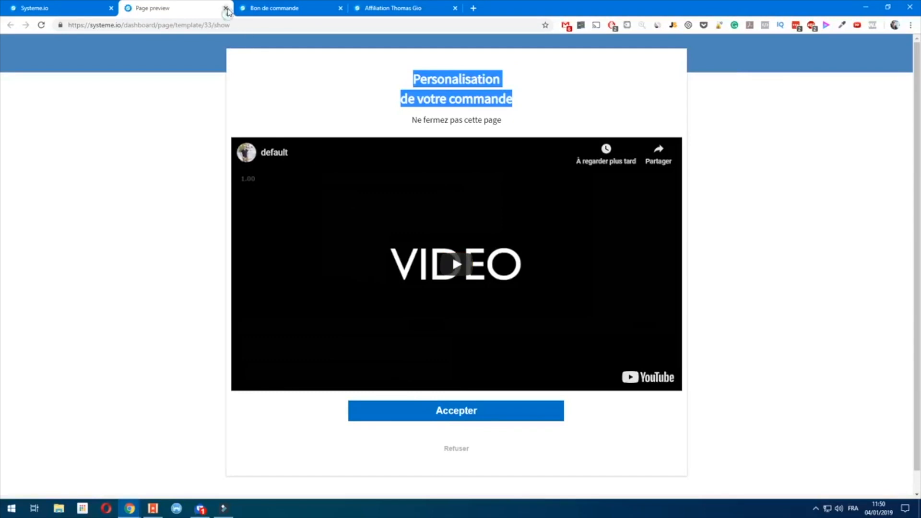
left_click(226, 8)
Apply the Upsell template to the bonjour upsell step and move the step between the order form and the thank-you page
mouse_move(282, 252)
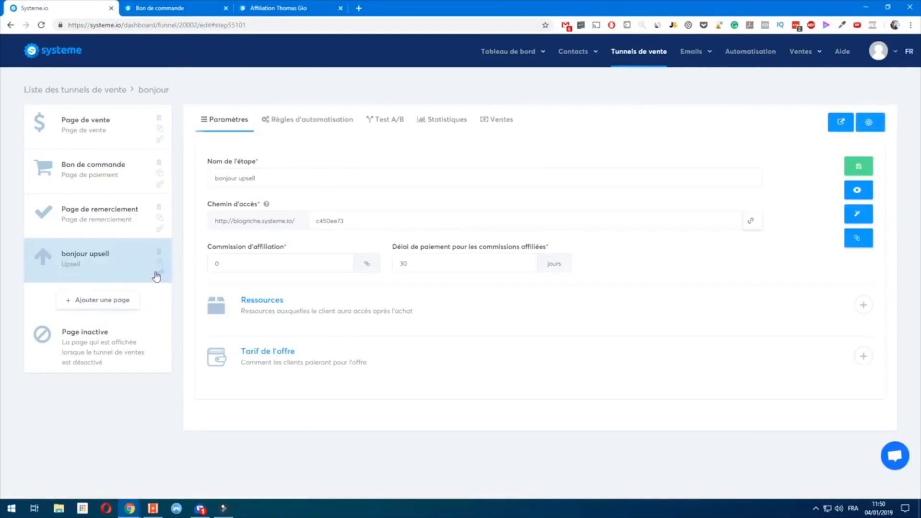
left_click_drag(99, 257, 94, 214)
Preview the bonjour upsell page, examine its title, "Ne fermez pas cette page" notice and Accepter option, and close the preview
left_click(858, 191)
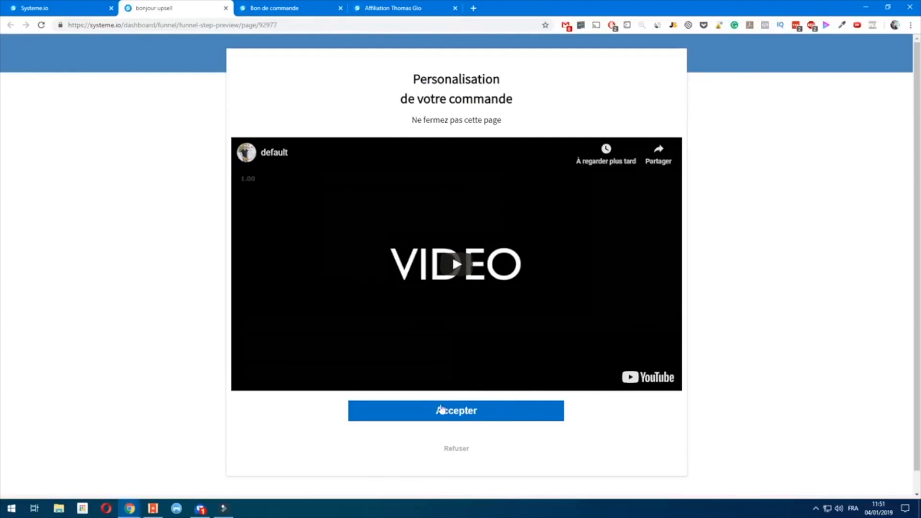
left_click_drag(416, 84, 512, 99)
left_click_drag(436, 120, 513, 125)
left_click(511, 124)
triple_click(411, 121)
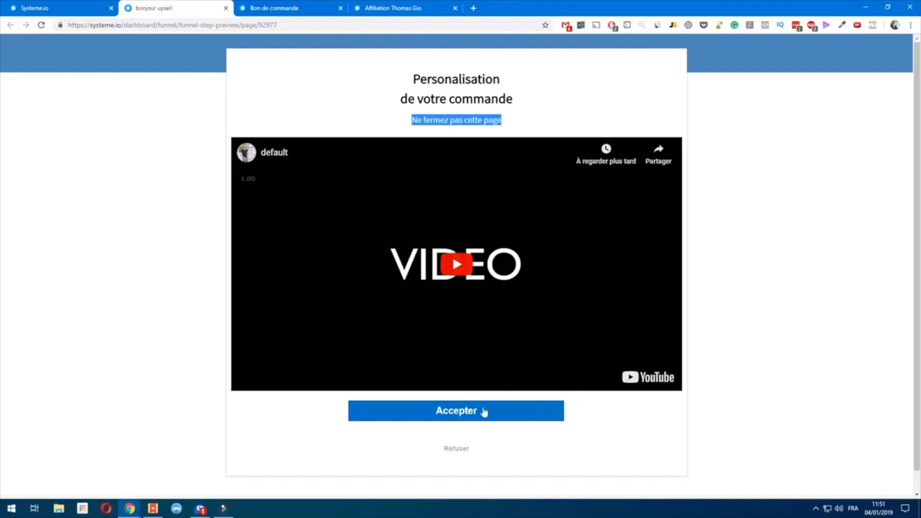
left_click(754, 353)
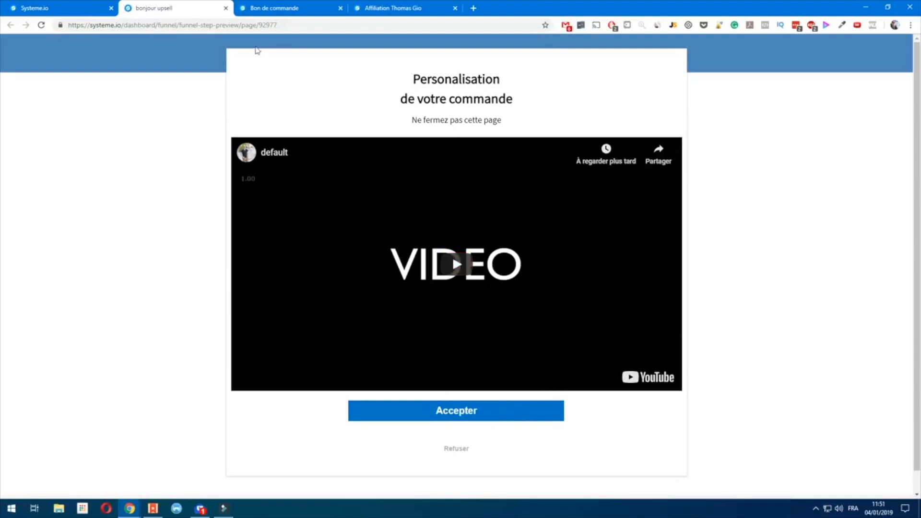
left_click(225, 8)
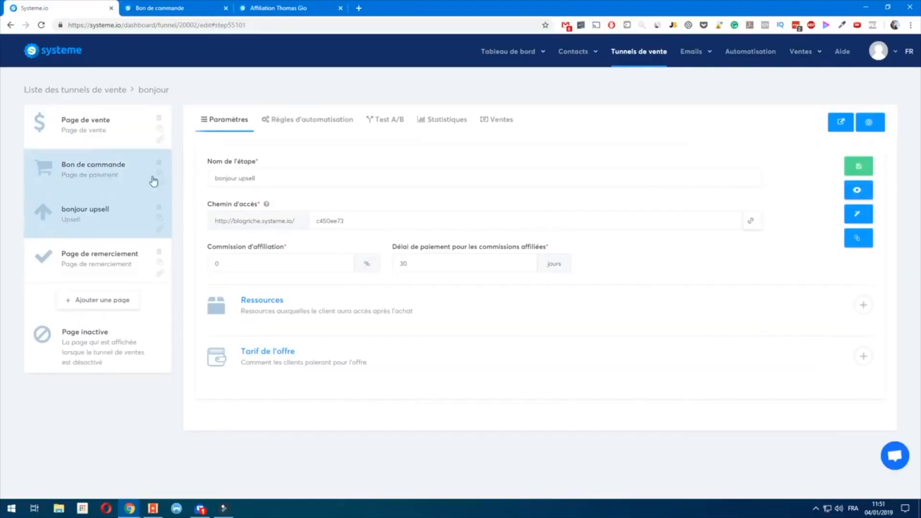
Check the sales page step's access path and link, and return to the list of sales funnels
left_click(123, 139)
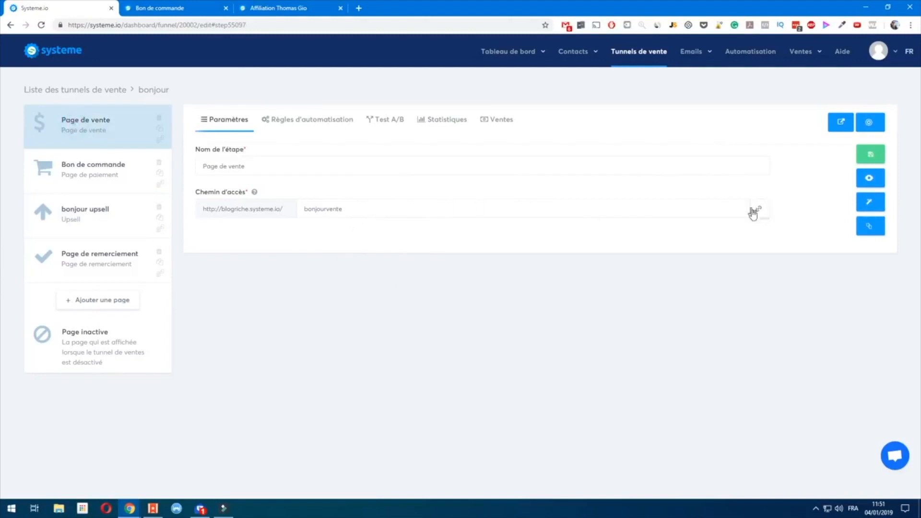
left_click(757, 215)
left_click(637, 59)
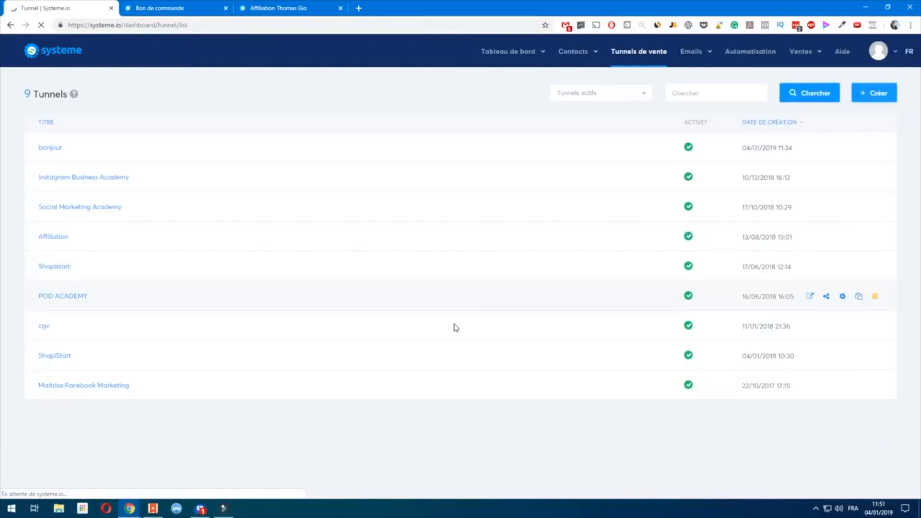
Create a sales funnel named "salut" with the "Construisez votre audience" type and Euro as its currency
left_click(878, 100)
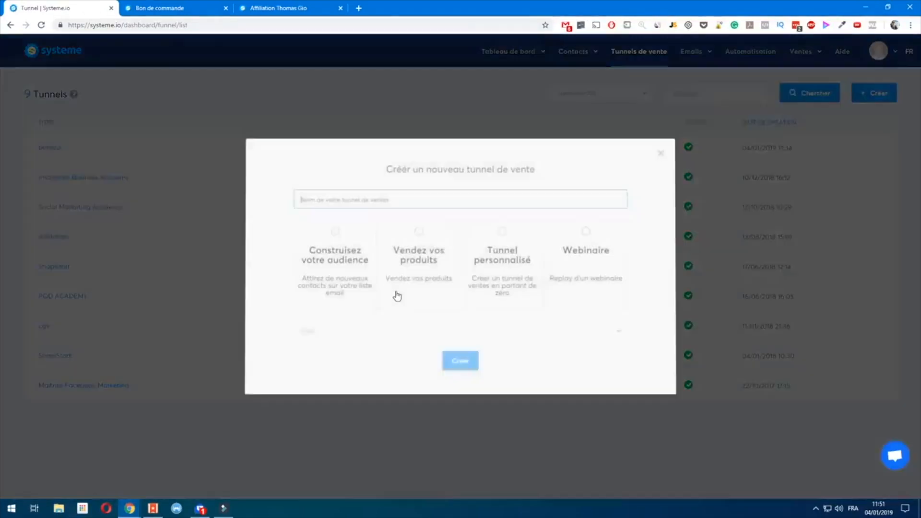
left_click(312, 295)
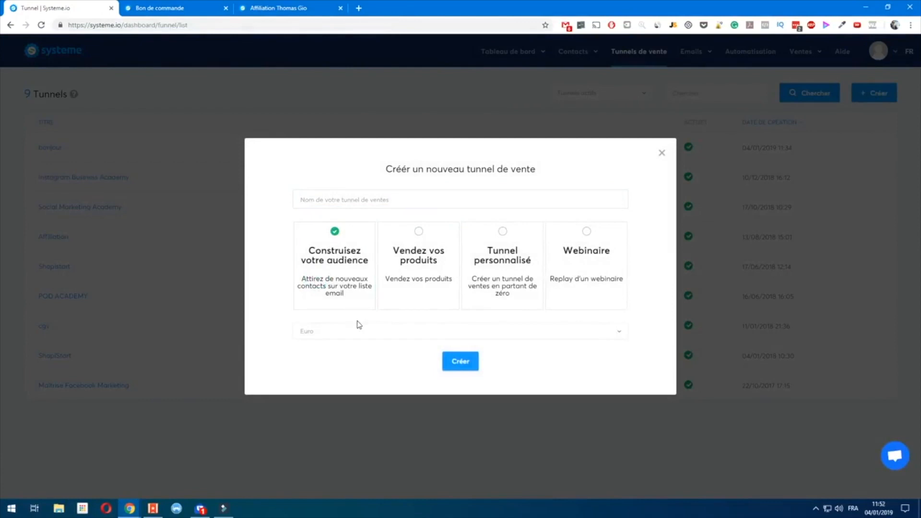
left_click(351, 201)
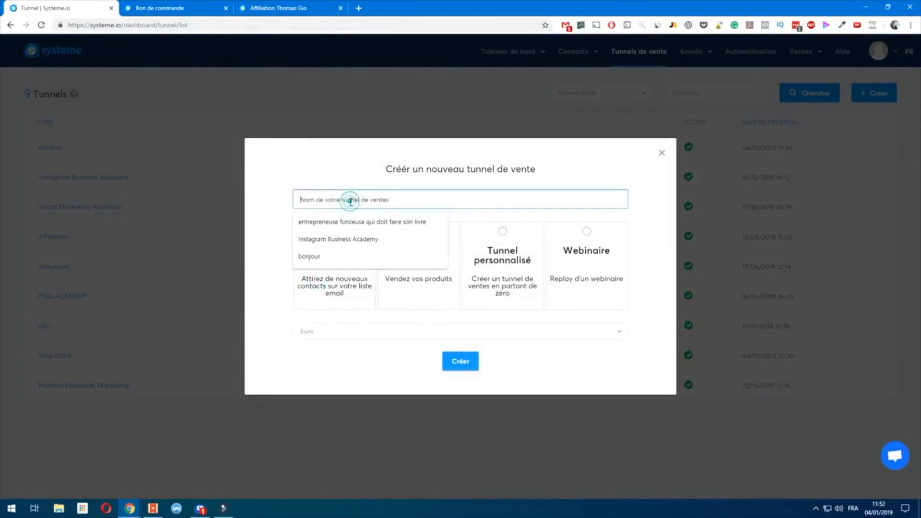
type("salut")
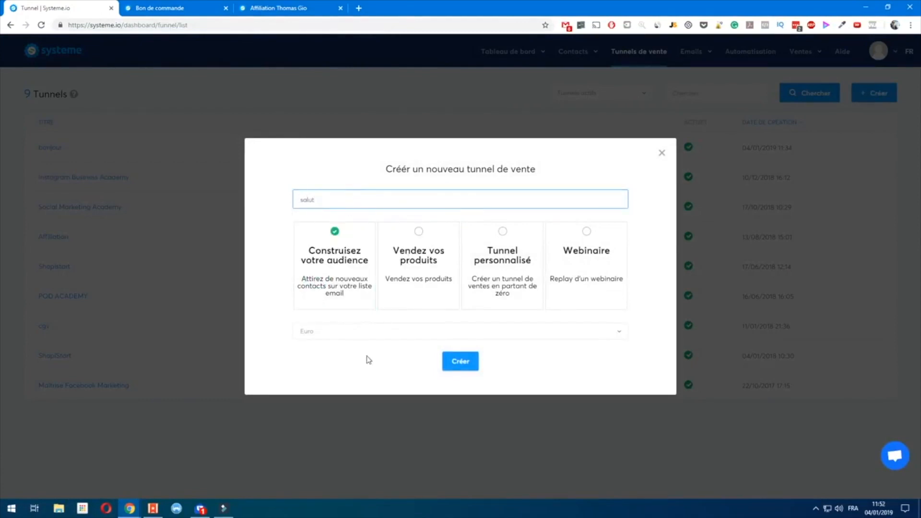
left_click(319, 332)
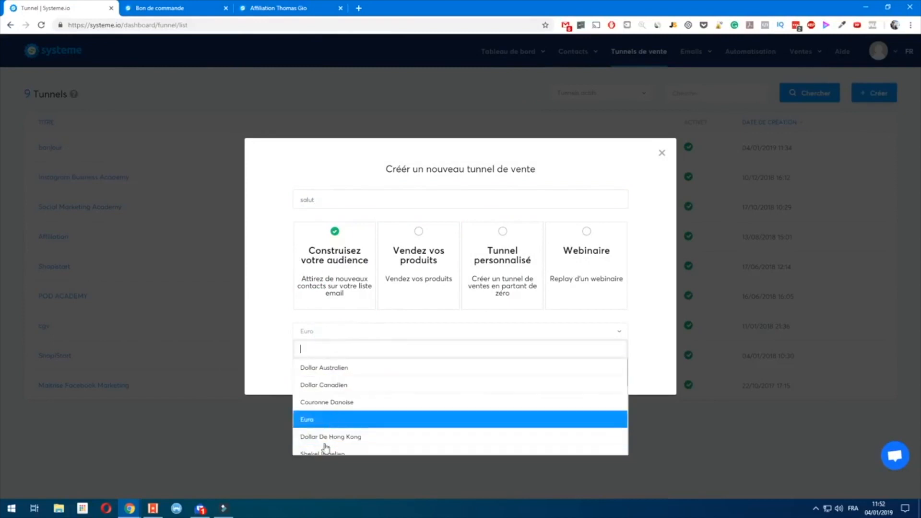
left_click(262, 344)
left_click(450, 361)
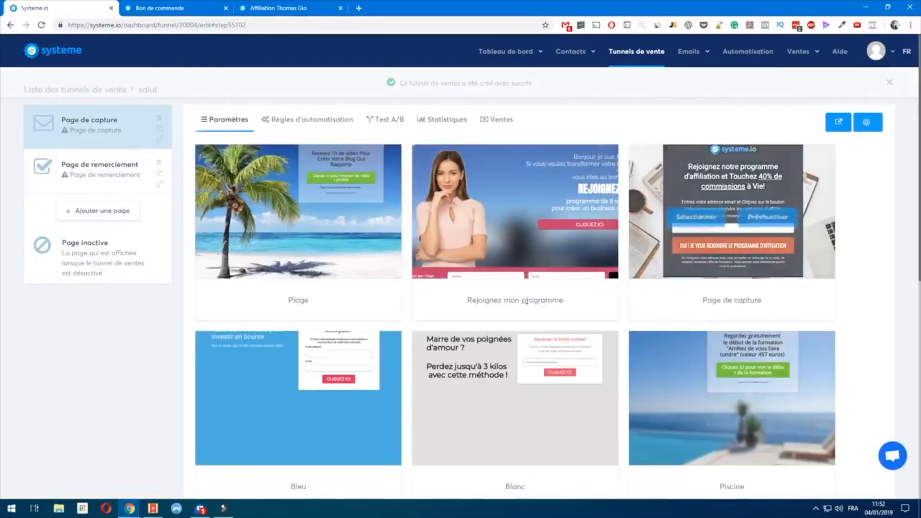
Preview the Piscine capture page template, examine its heading and call-to-action, and close the preview
scroll(481, 309, "down", 2)
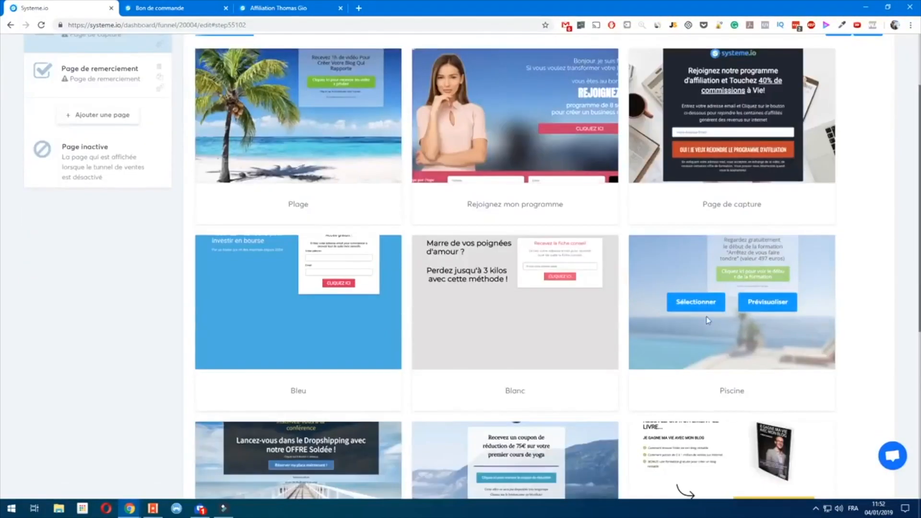
left_click(764, 307)
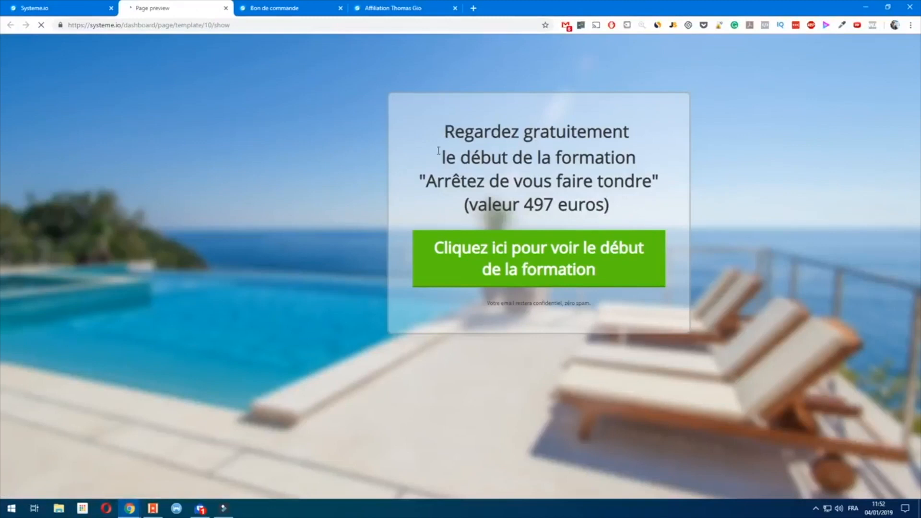
left_click(226, 8)
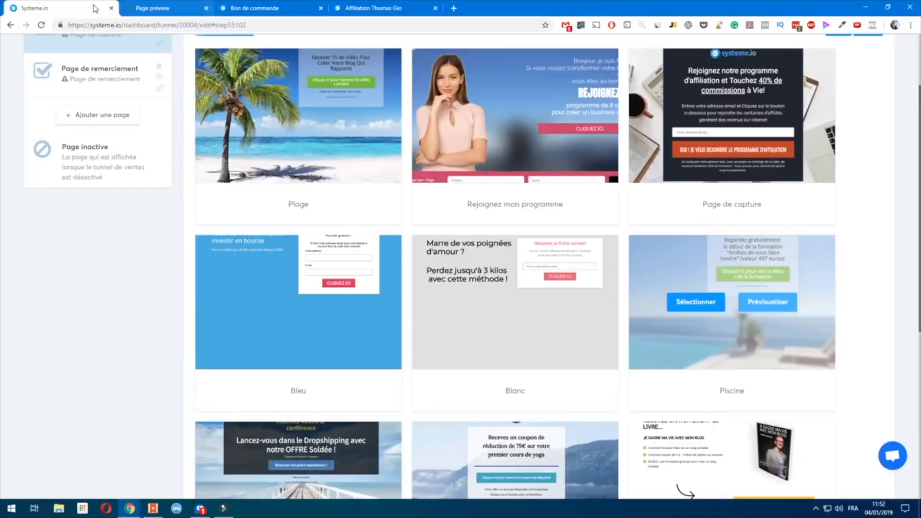
Browse the remaining capture page templates, apply Piscine to the Page de capture step, and open the page for editing
scroll(518, 321, "down", 2)
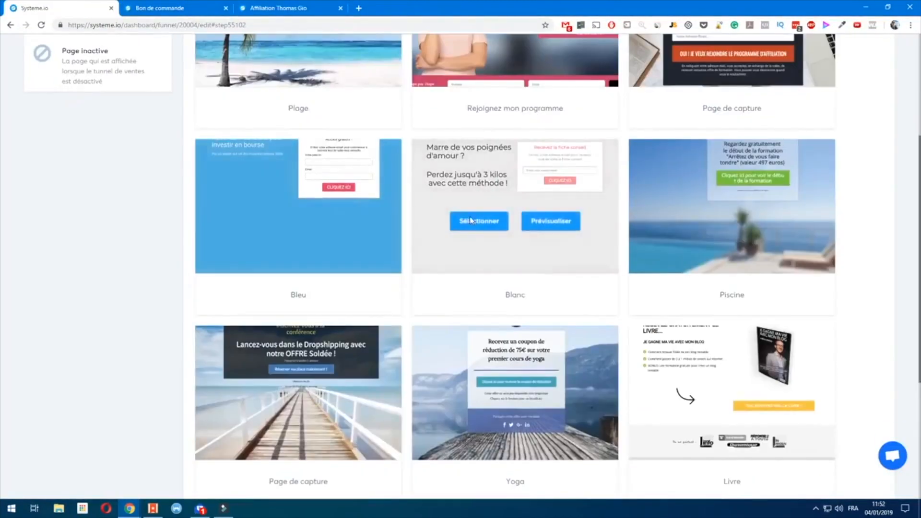
mouse_move(369, 404)
scroll(617, 332, "down", 5)
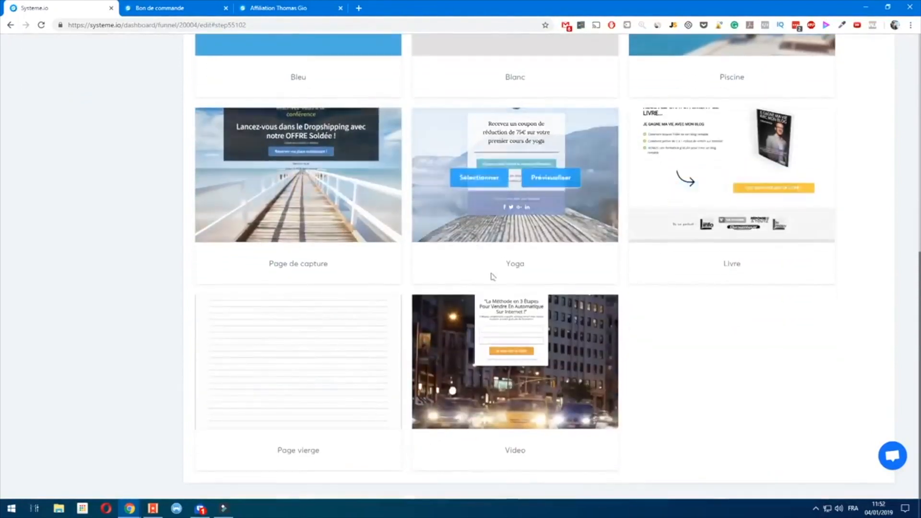
scroll(598, 261, "up", 7)
left_click(696, 333)
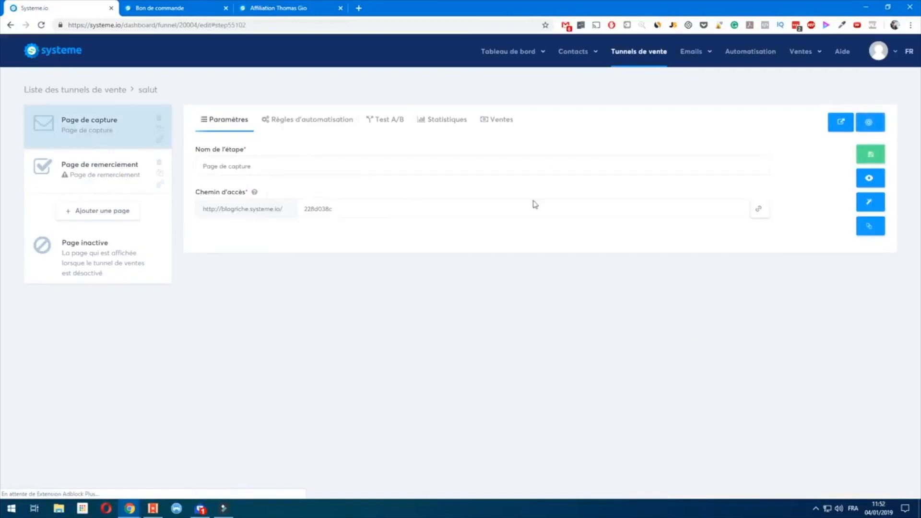
left_click(877, 210)
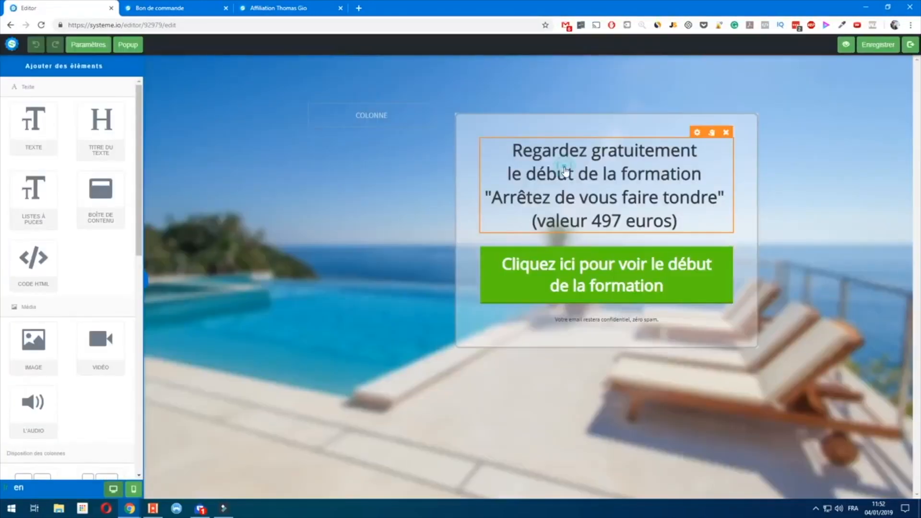
Replace "le début de la formation" with "l'intervention" in the capture page heading
double_click(565, 171)
left_click(526, 174)
left_click_drag(526, 174, 703, 176)
key("BackSpace")
key("BackSpace")
key("BackSpace")
type("'intervention")
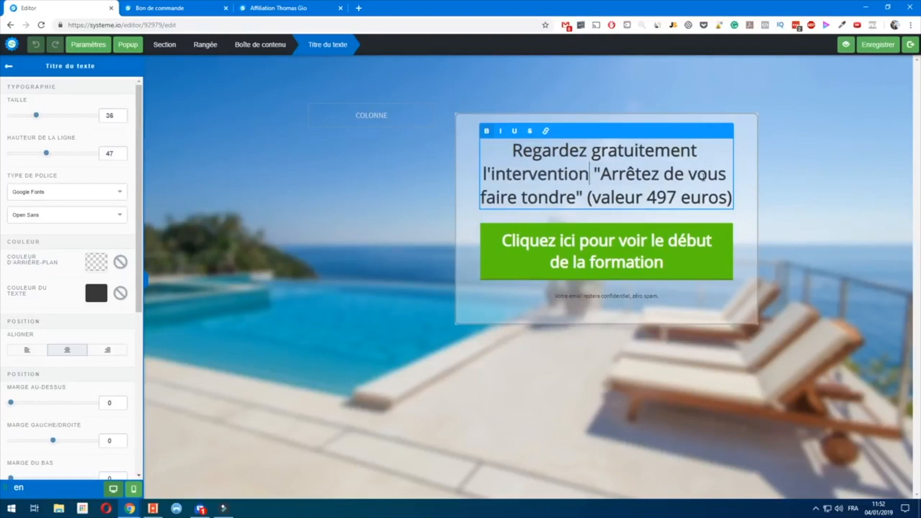
Replace the quoted title "Arrêtez de vous faire tondre" in the heading with "devenir riche sans rien faire"
left_click_drag(601, 173, 575, 197)
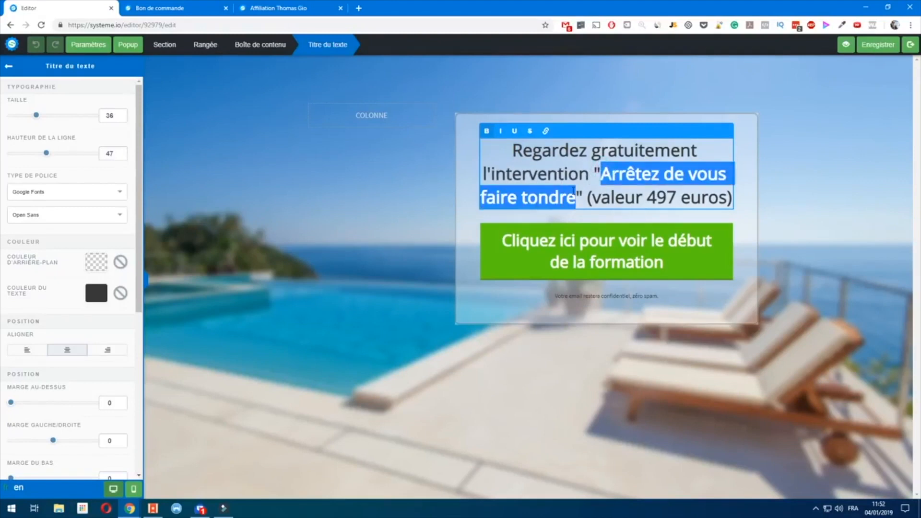
type("devenir ")
type("riche sans rien fa")
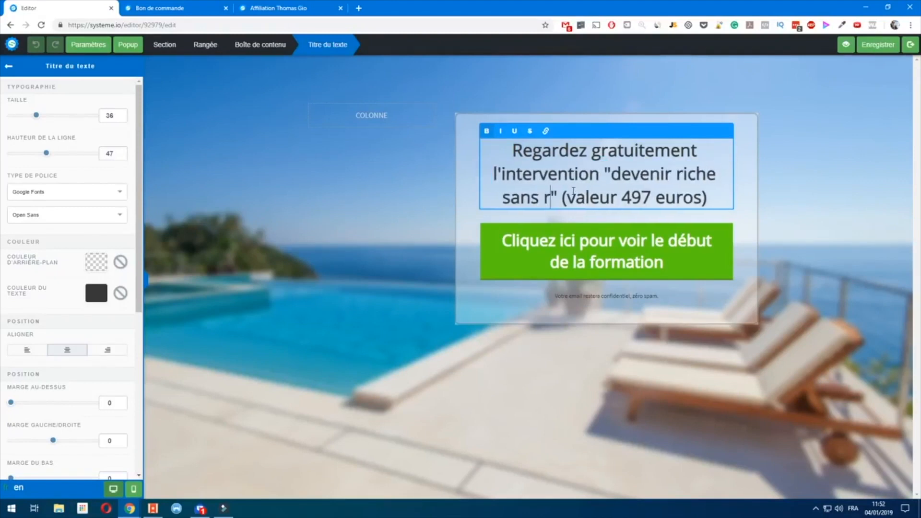
type("ire")
left_click_drag(632, 208, 654, 221)
left_click(653, 221)
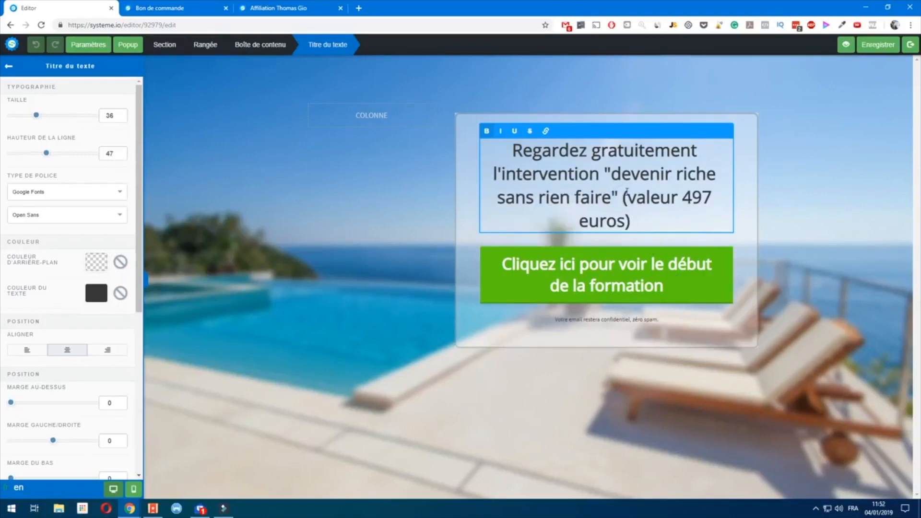
left_click(591, 365)
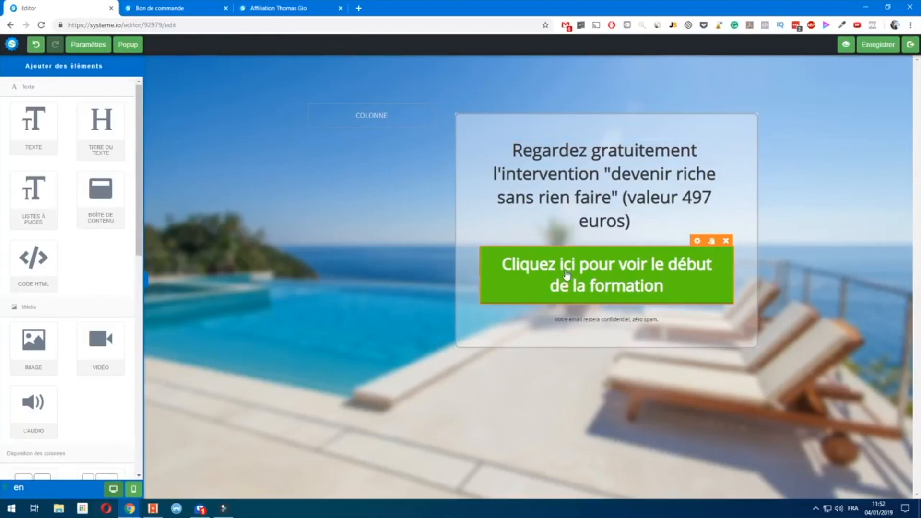
Display popup no. 1 and add a form field between its title and the email field
left_click(128, 44)
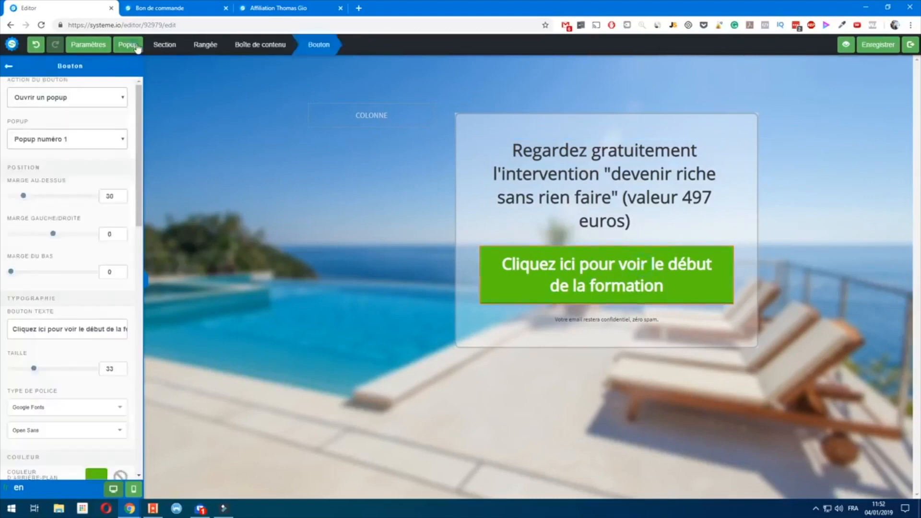
left_click(107, 107)
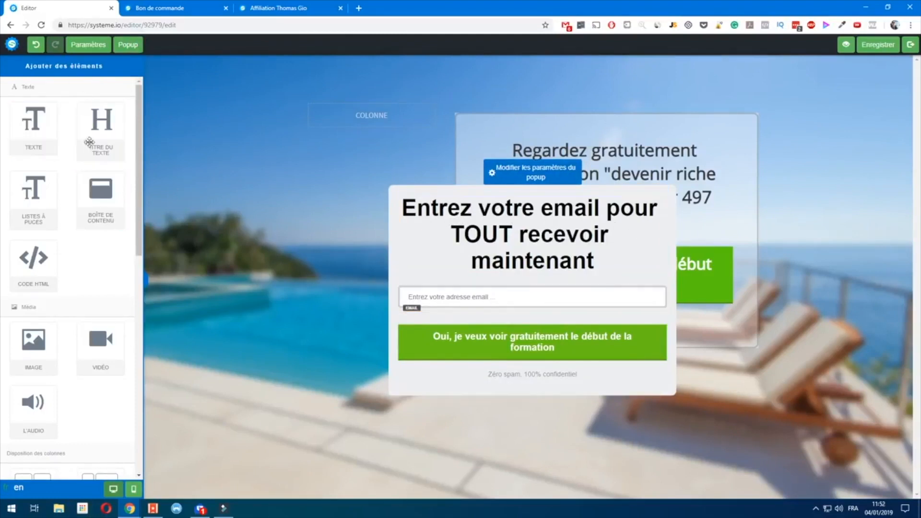
scroll(72, 328, "down", 7)
scroll(86, 368, "down", 8)
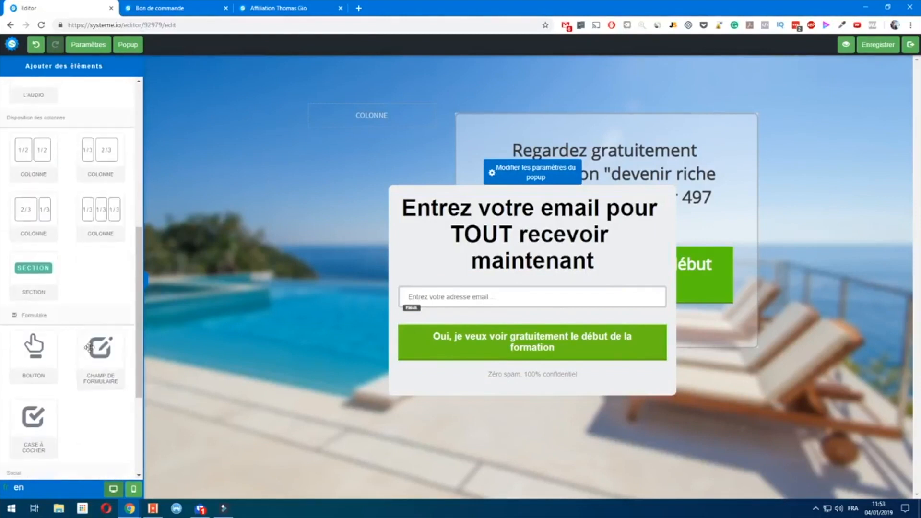
left_click_drag(99, 227, 489, 319)
left_click_drag(641, 365, 608, 248)
left_click(498, 274)
Set the new form field's data type to Prénom and review the other available data types
left_click(79, 98)
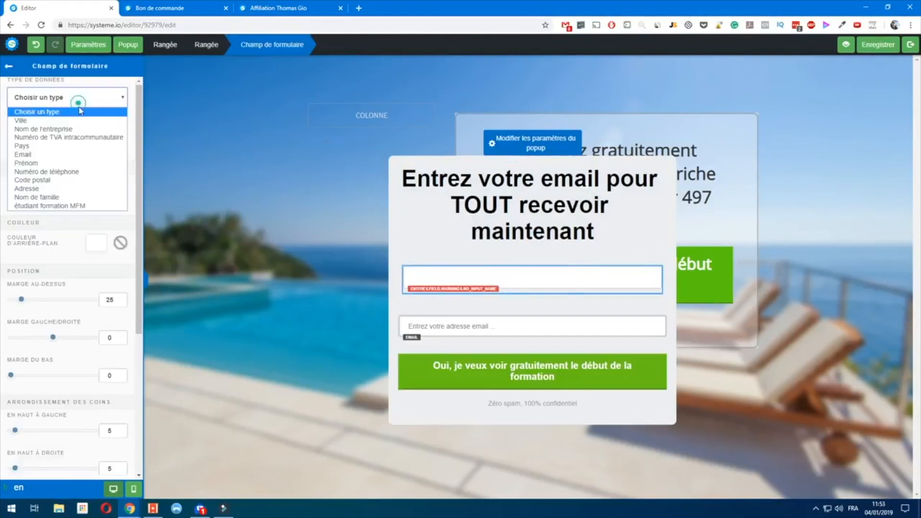
left_click(47, 163)
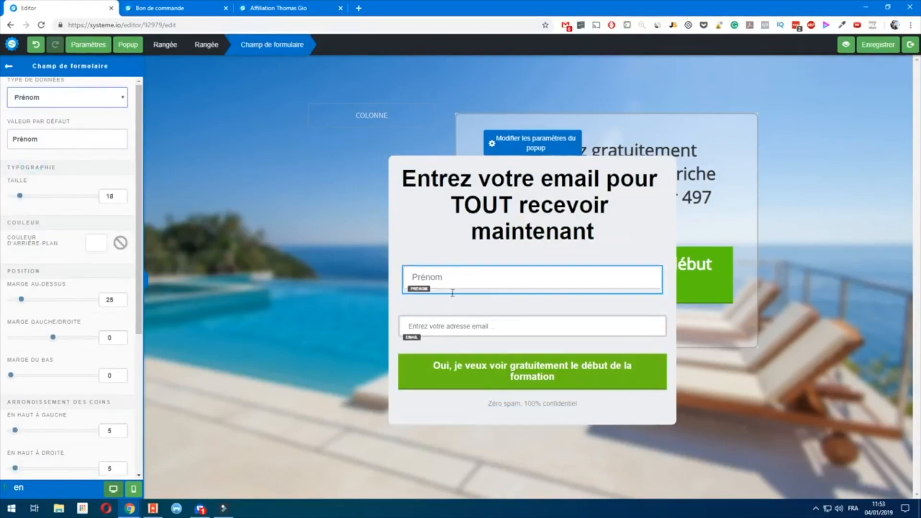
left_click(73, 100)
left_click(73, 101)
left_click(73, 101)
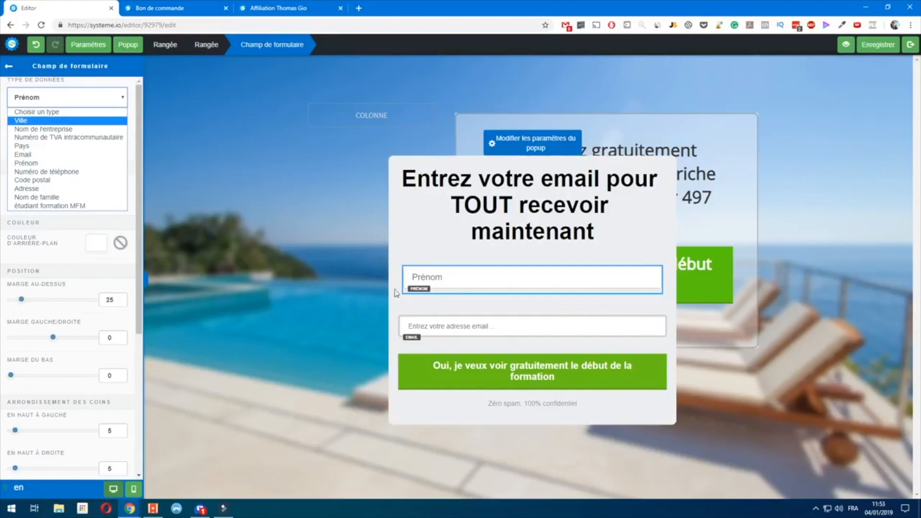
left_click(406, 413)
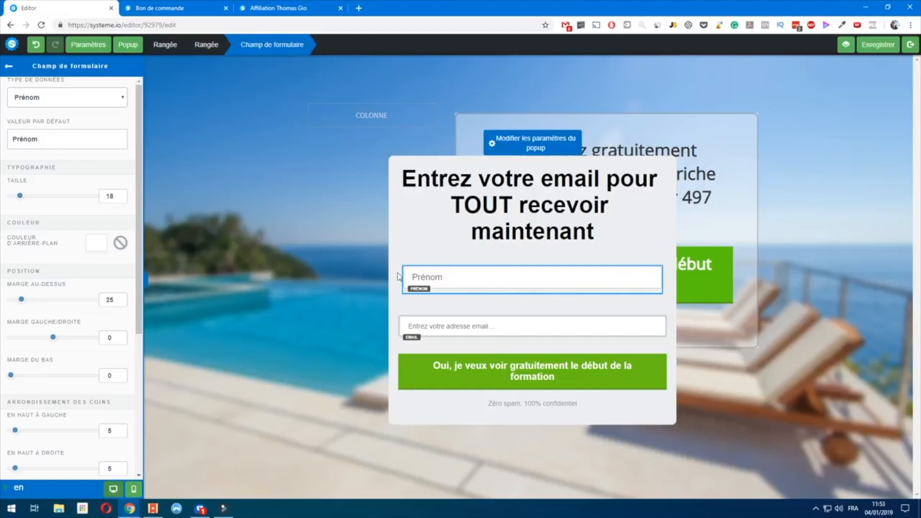
Leave the editor, preview the capture page, check the first-name and email fields in its popup, and close the preview
left_click(910, 46)
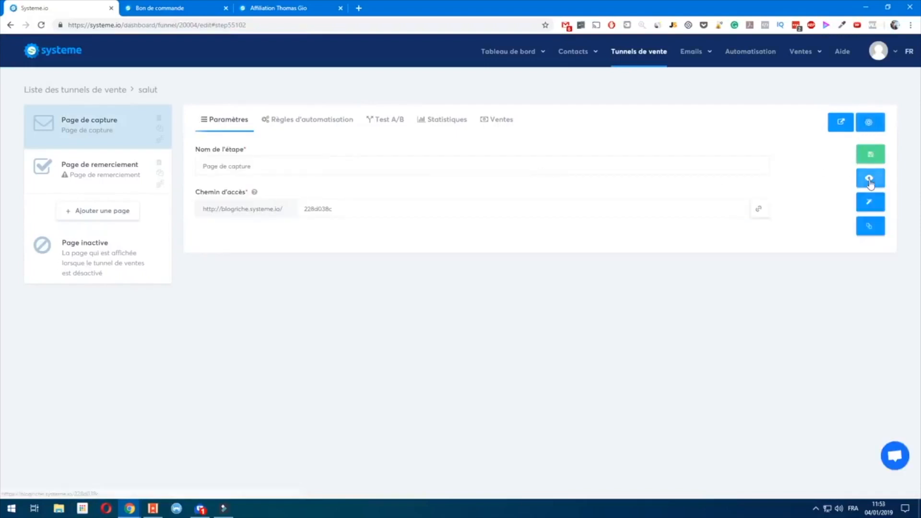
left_click(869, 180)
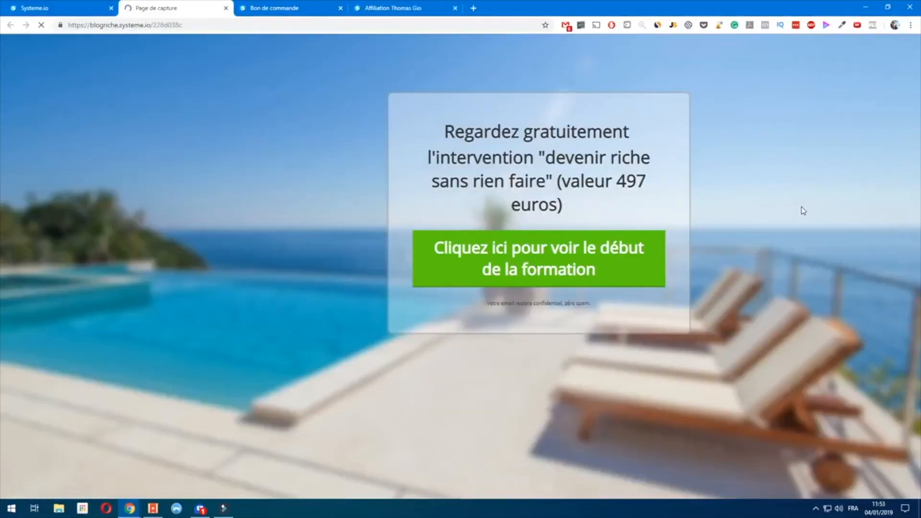
left_click(568, 266)
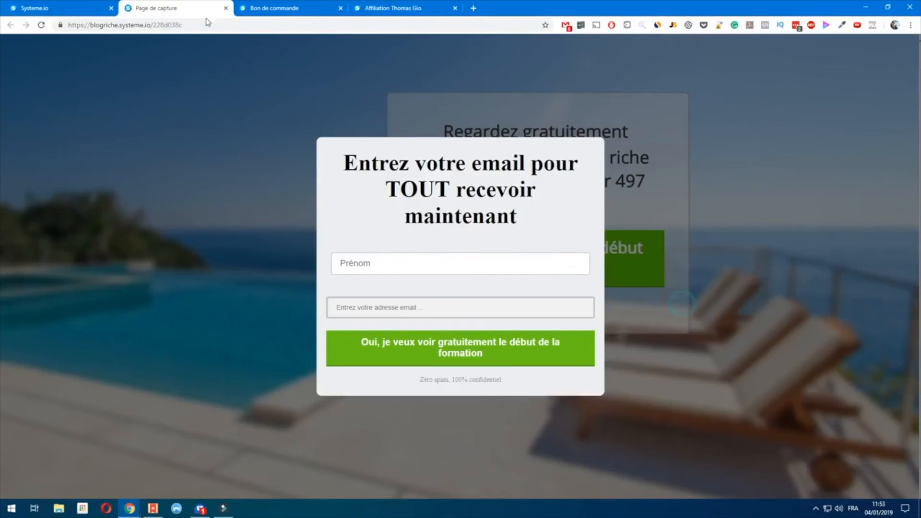
left_click(408, 262)
left_click(430, 308)
left_click(226, 8)
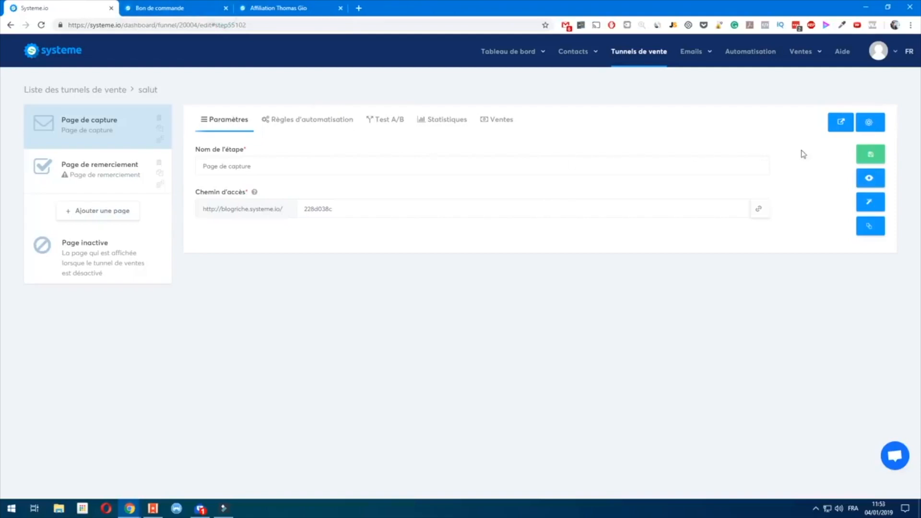
Reopen the capture page for editing, display popup no. 1, and duplicate its email field
left_click(869, 202)
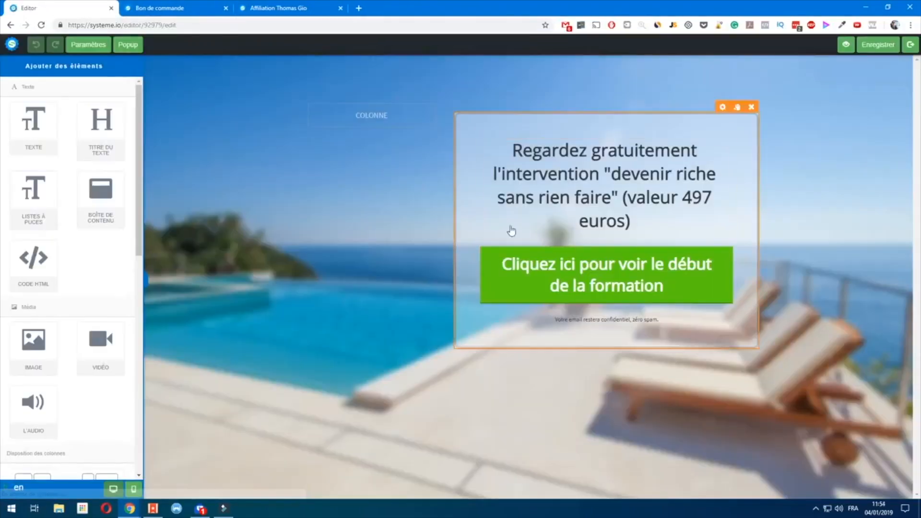
left_click(128, 44)
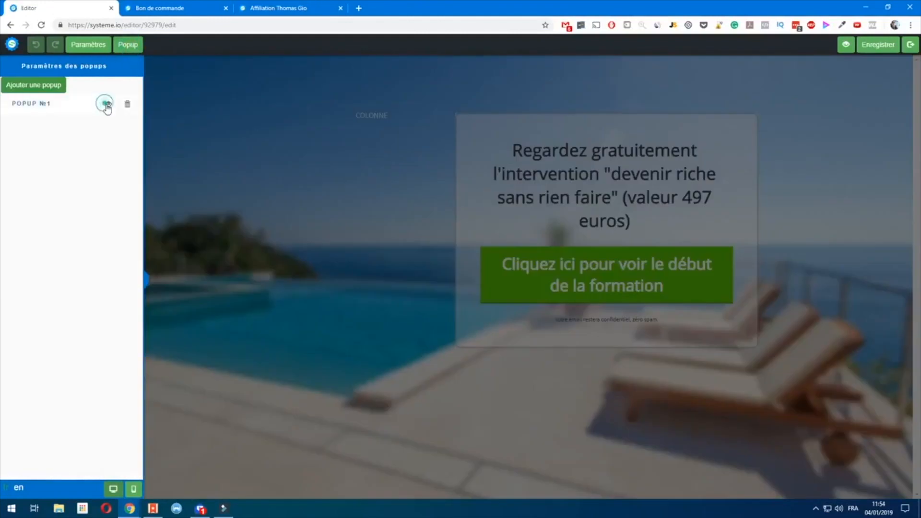
left_click(105, 104)
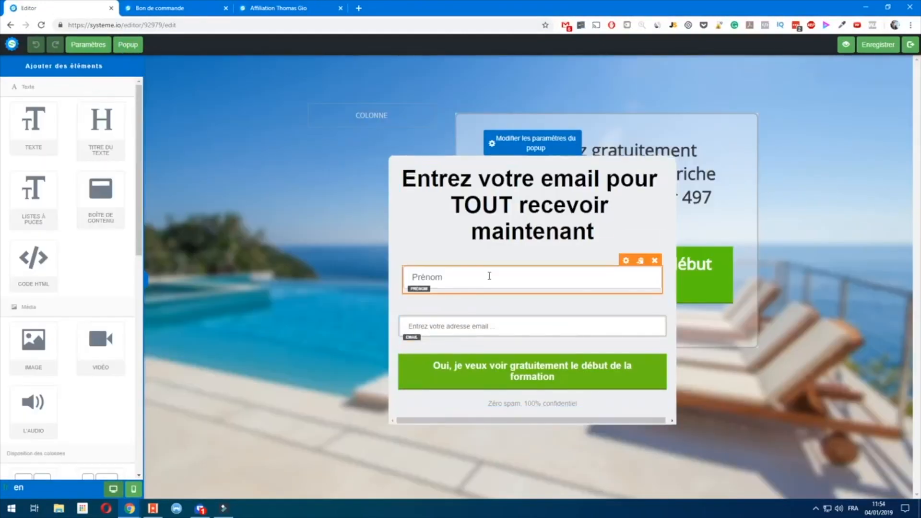
left_click(634, 318)
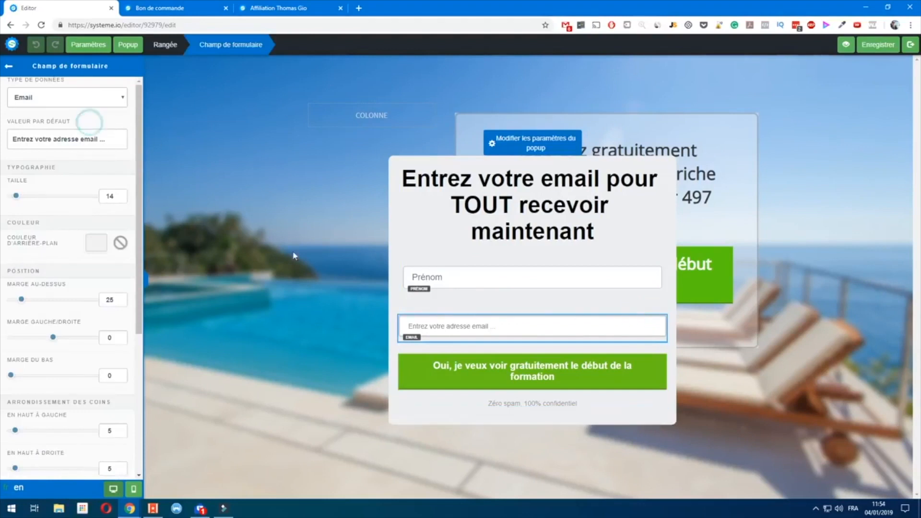
left_click(646, 317)
Set the data type of the lower duplicated email field to Prénom
left_click(503, 334)
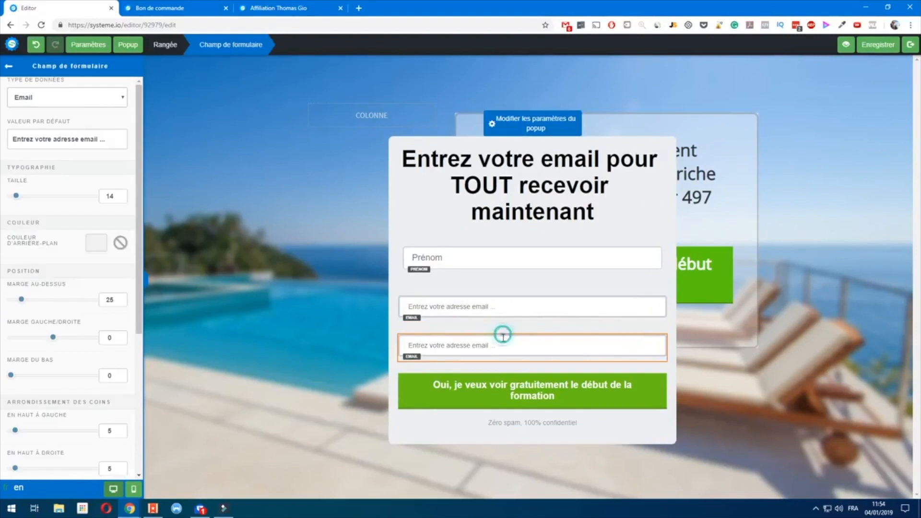
left_click(62, 97)
left_click(32, 164)
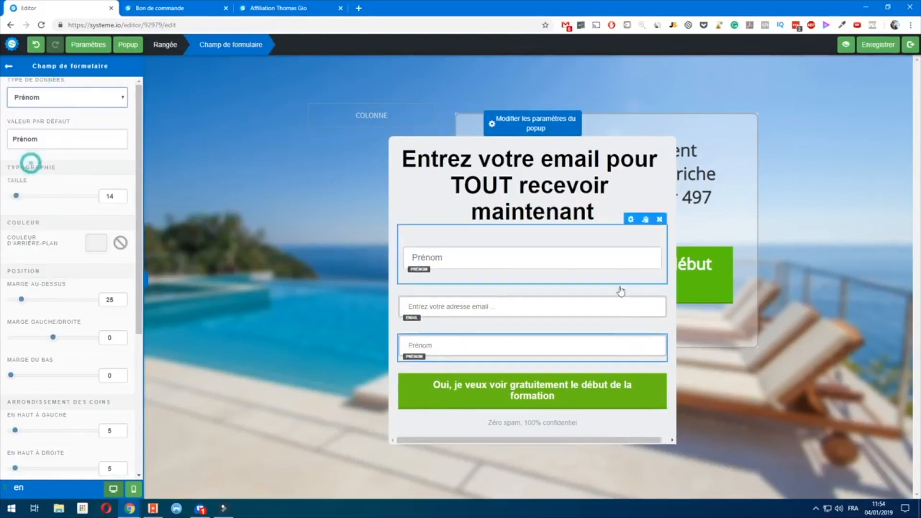
Delete the uppermost Prénom field from the popup along with its empty row, and save the page
left_click(655, 240)
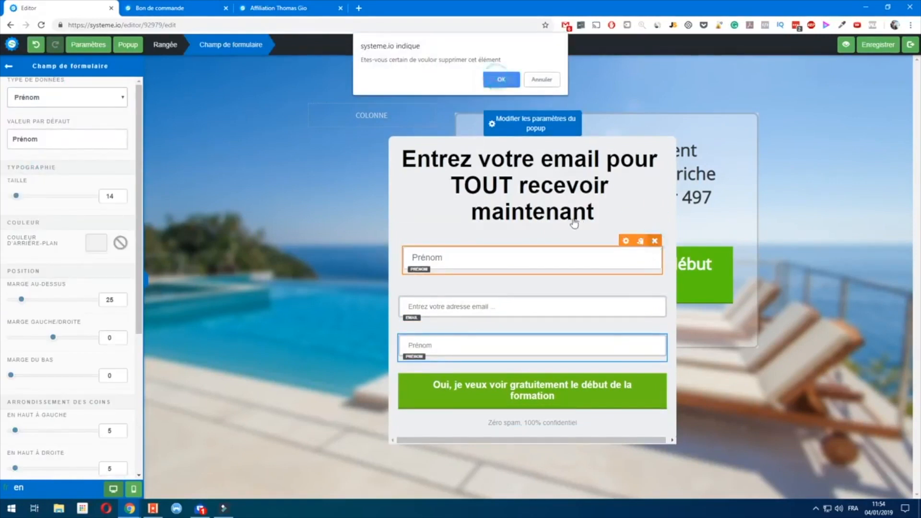
left_click(497, 82)
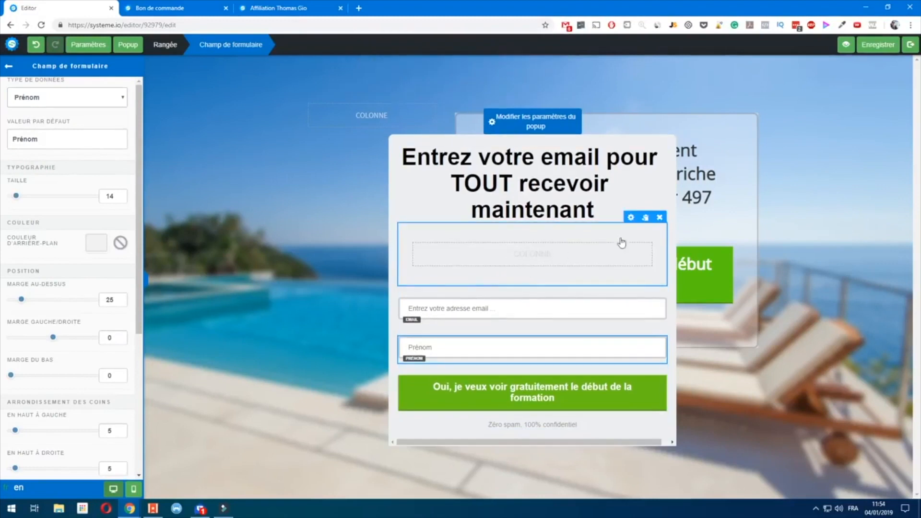
left_click(659, 217)
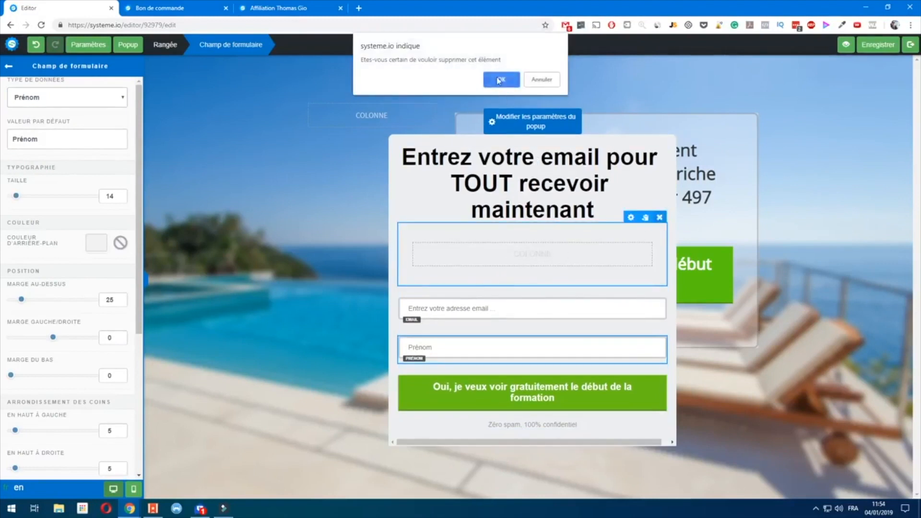
left_click(501, 82)
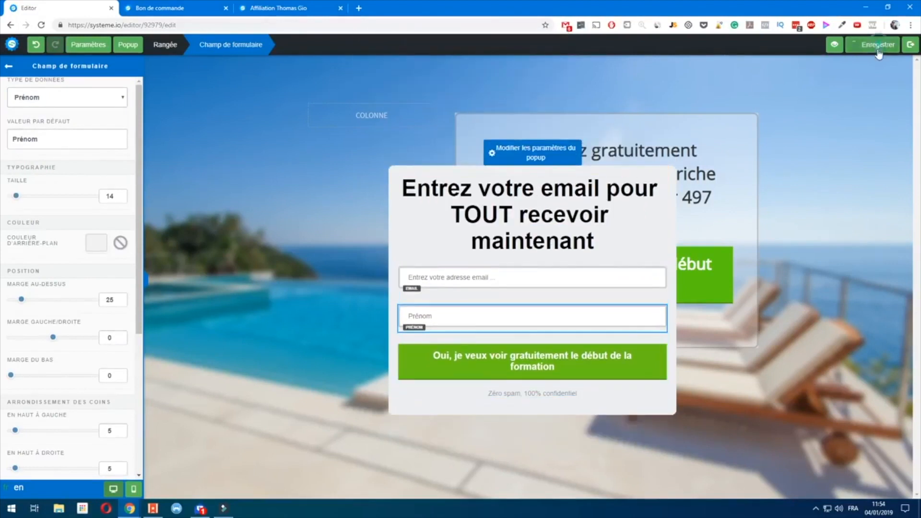
Preview the capture page, check its email and first-name popup, close the preview and leave the editor
left_click(848, 47)
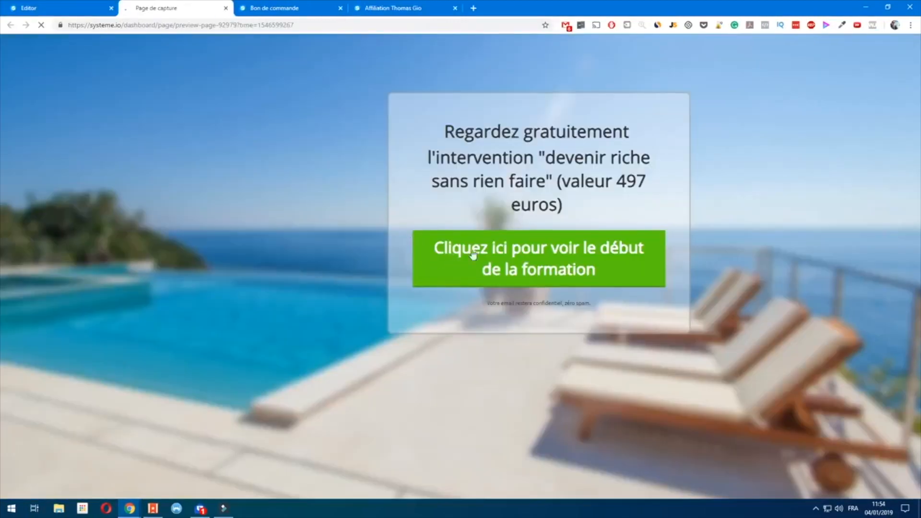
left_click(489, 255)
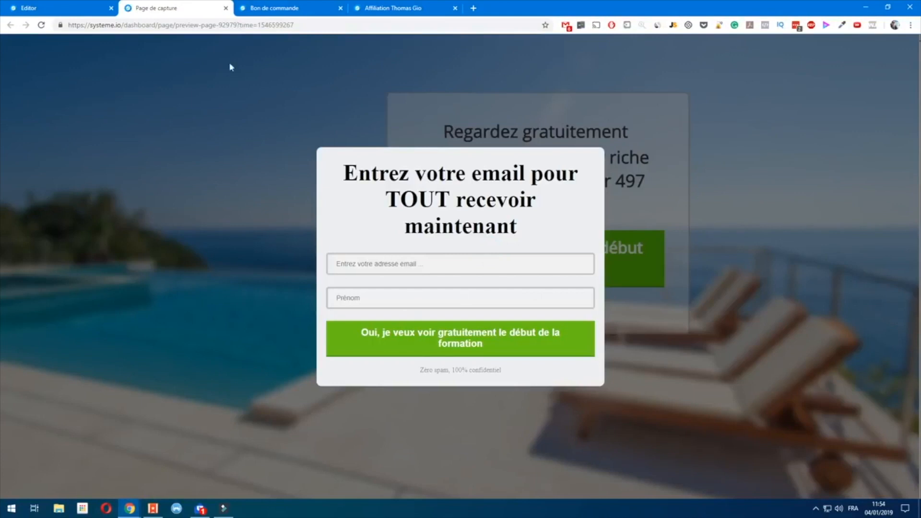
left_click(225, 8)
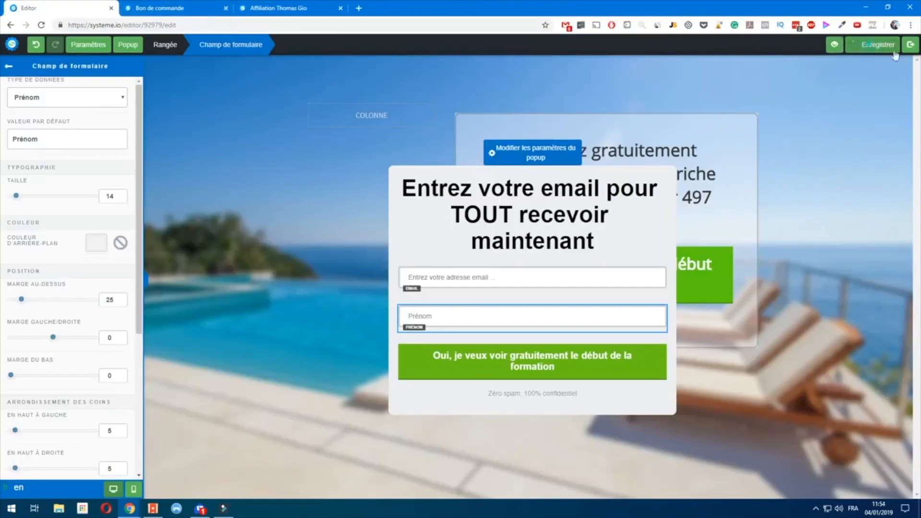
left_click(911, 46)
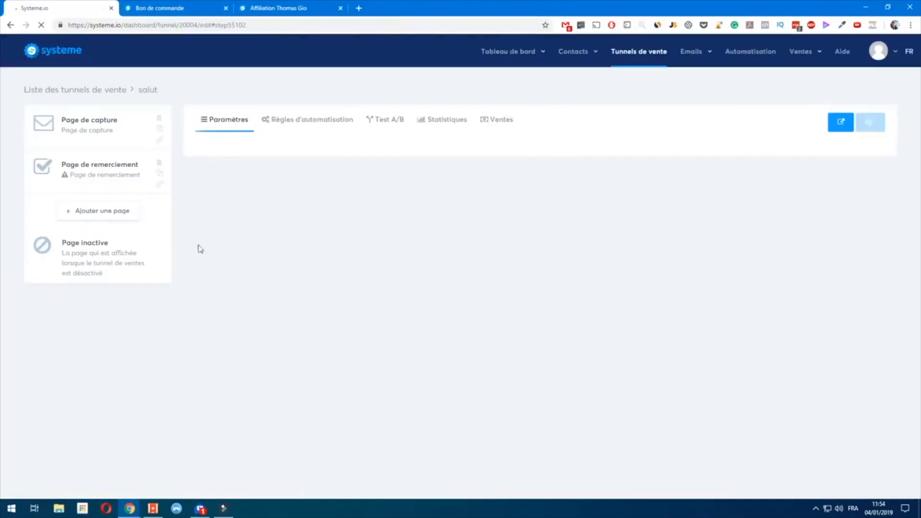
Apply the Page de confirmation opt-in template to the thank-you page, view the resulting page and close it
left_click(106, 175)
mouse_move(277, 224)
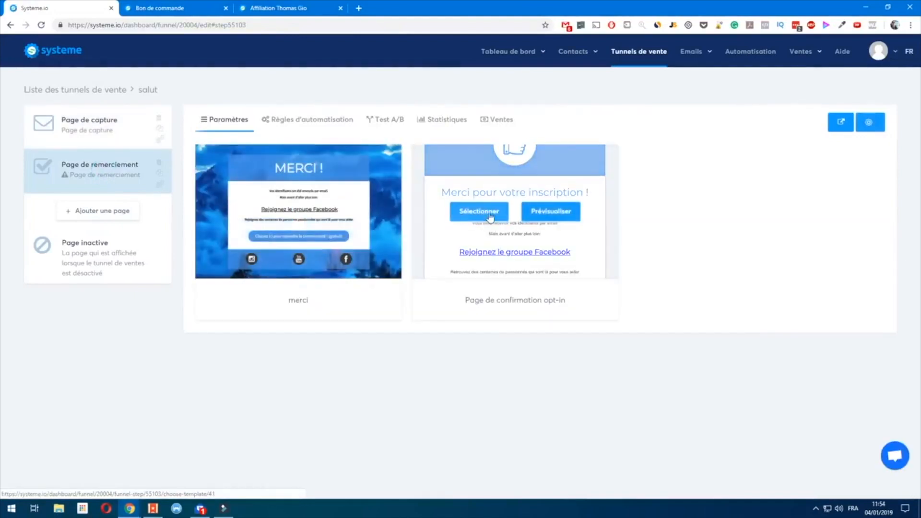
left_click(494, 216)
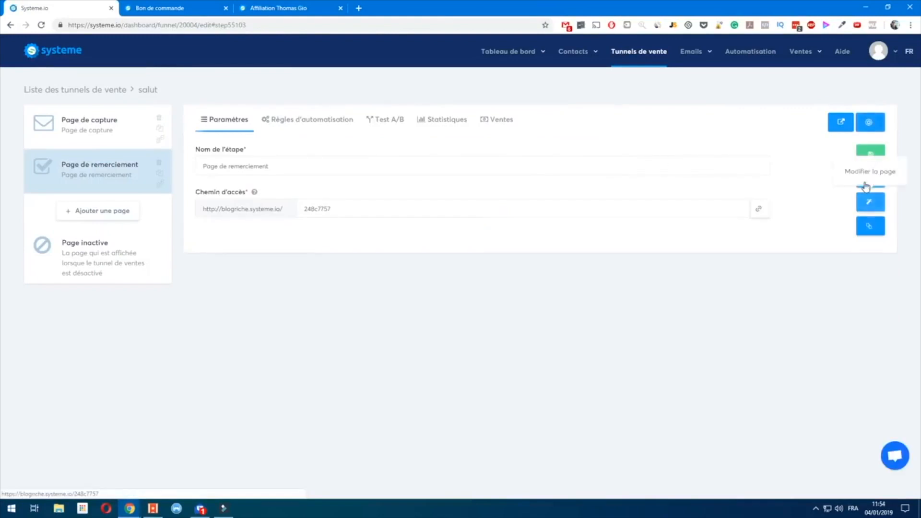
left_click(858, 180)
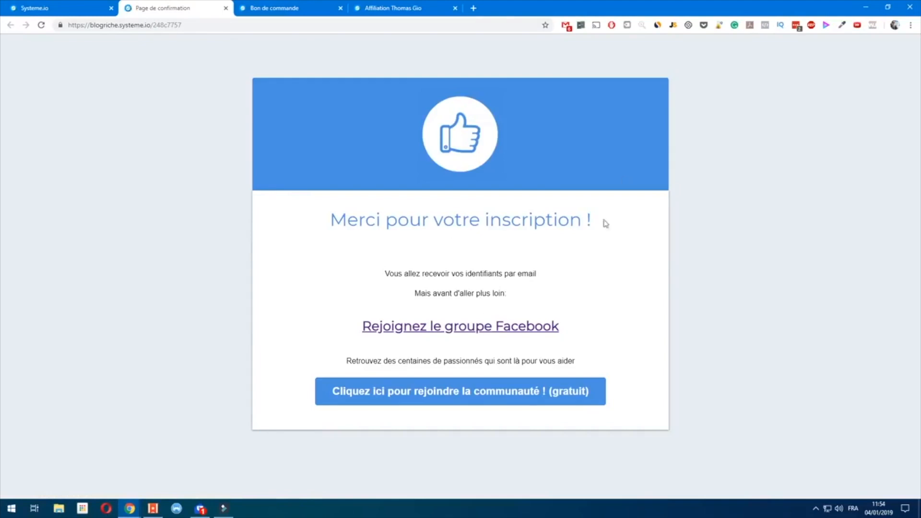
left_click(226, 8)
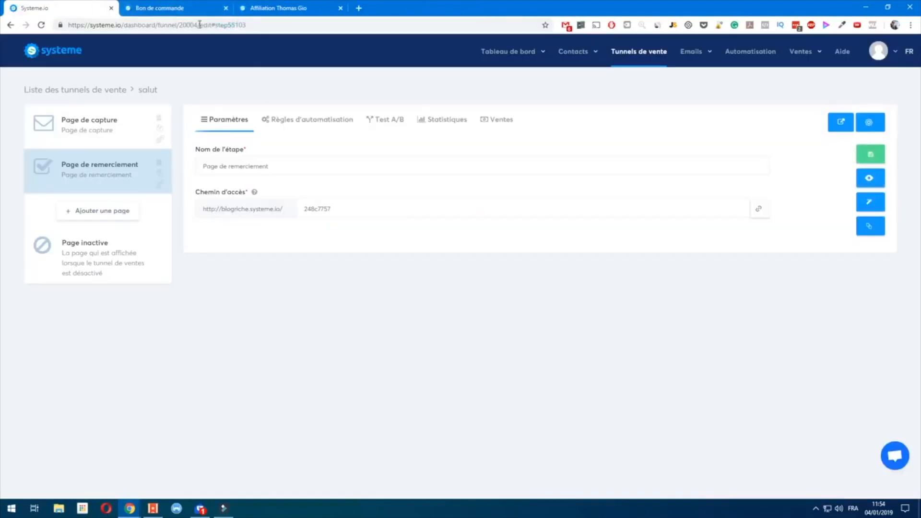
Add an automation action to the capture page that gives form subscribers the Client coaching tag, and save the rule
left_click(115, 140)
left_click(282, 126)
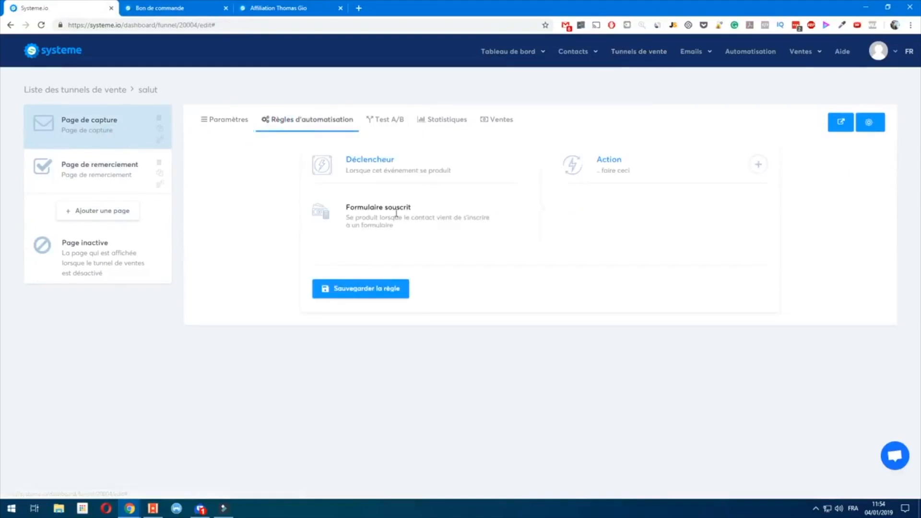
left_click(758, 164)
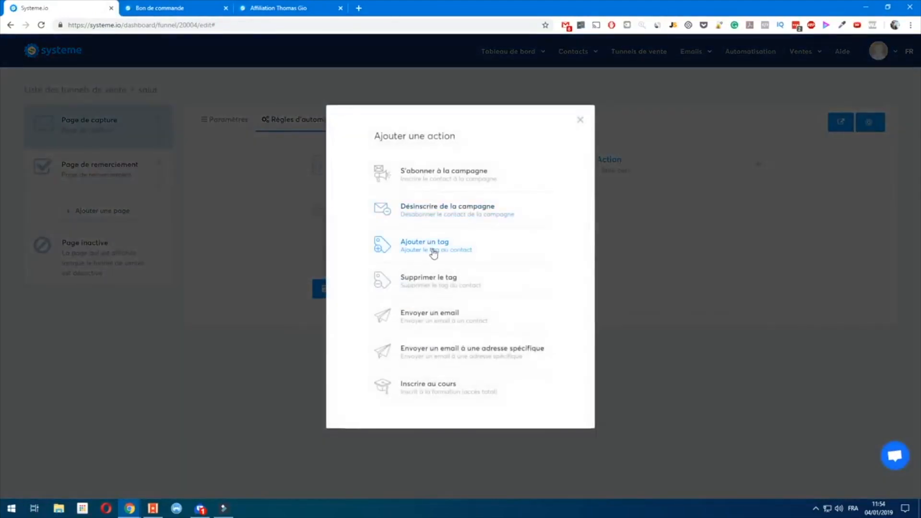
left_click(432, 247)
left_click(674, 249)
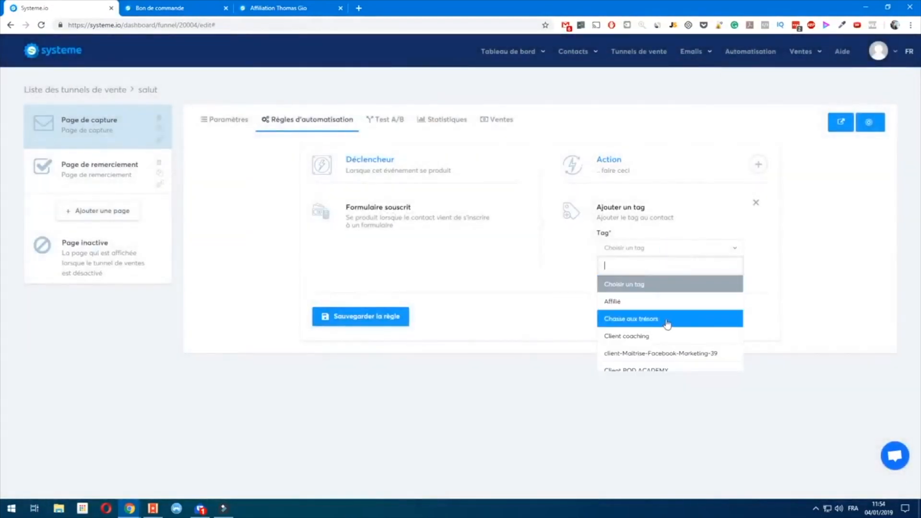
left_click(691, 337)
left_click(387, 326)
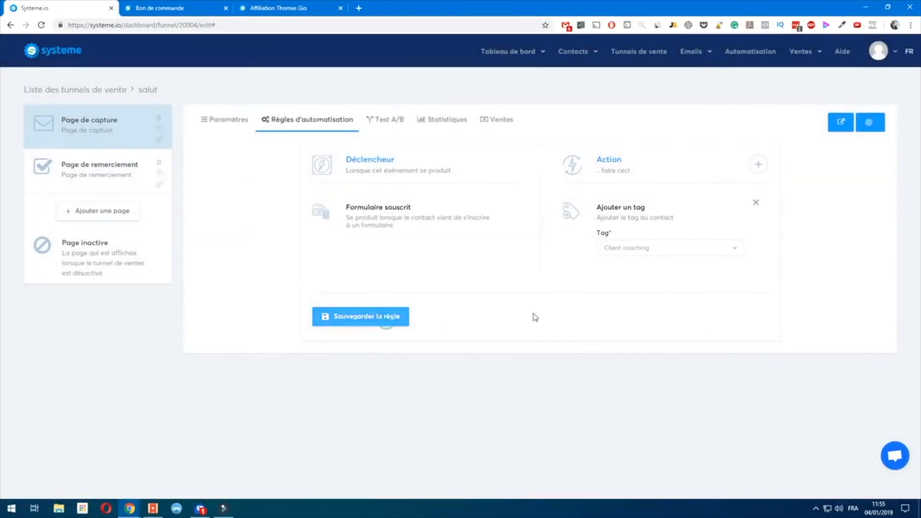
Add an action subscribing contacts to the vente formation gratuite campaign, and save the rule
left_click(758, 164)
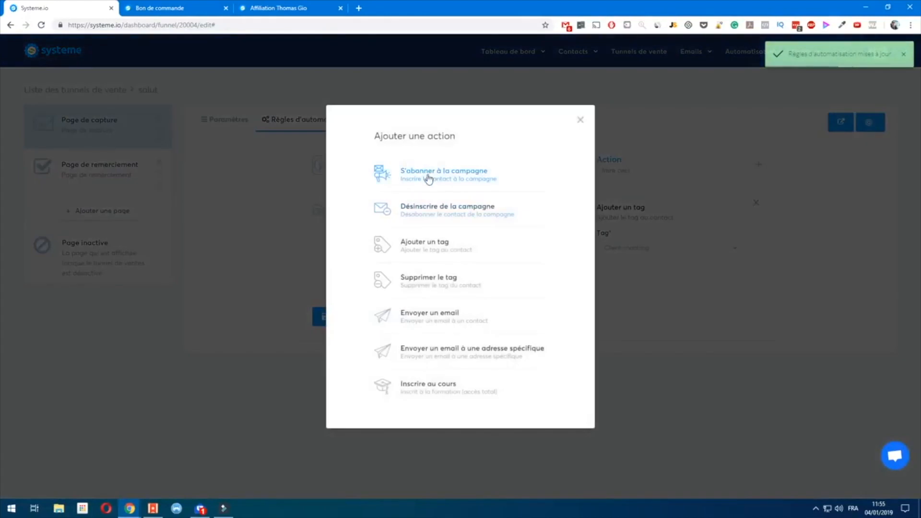
left_click(427, 174)
left_click(662, 333)
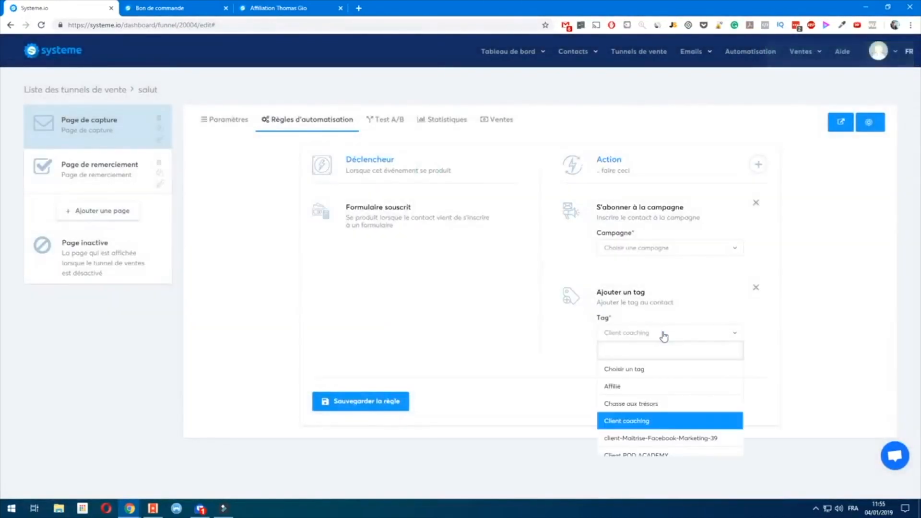
left_click(661, 249)
left_click(655, 283)
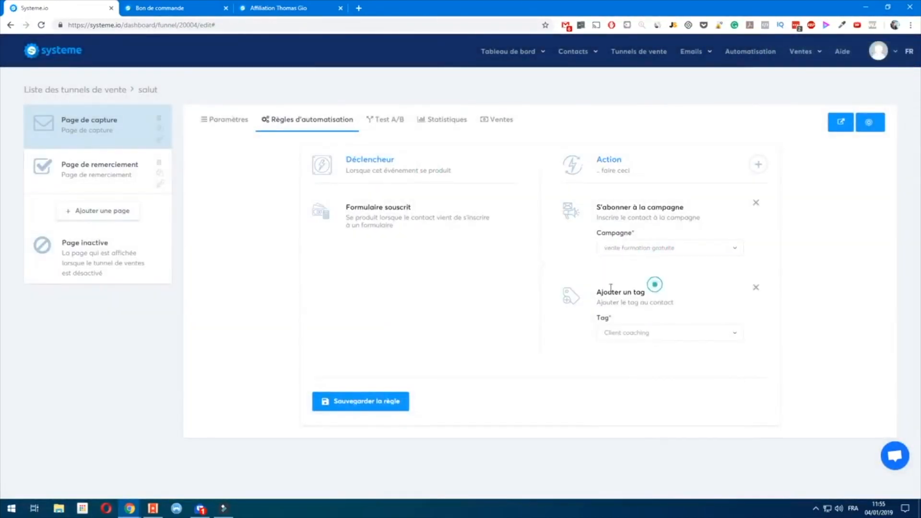
left_click(357, 401)
Review the other actions available for the rule, dismiss the list without adding one, and save the rule again
left_click(758, 165)
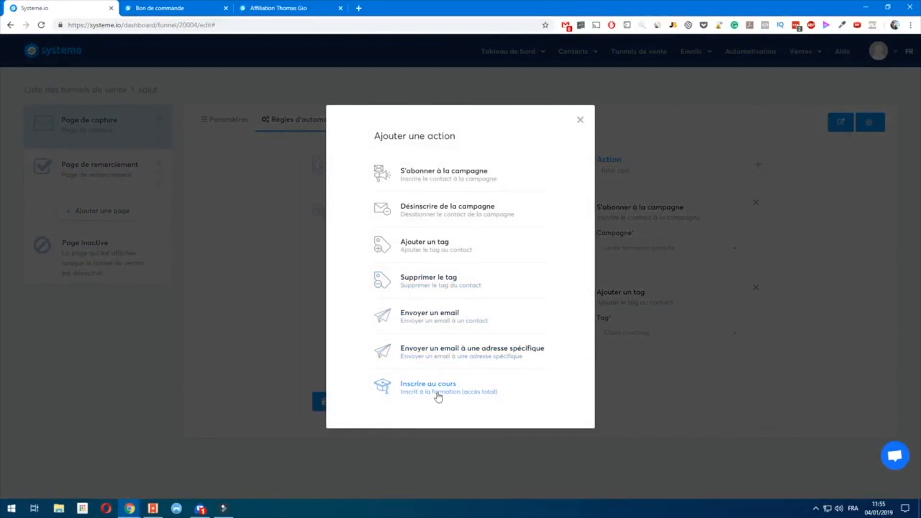
left_click(277, 354)
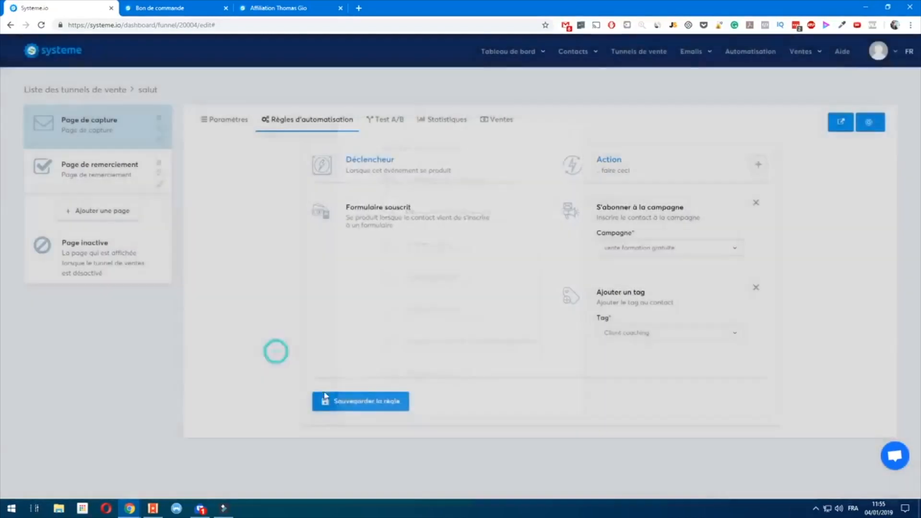
left_click(365, 398)
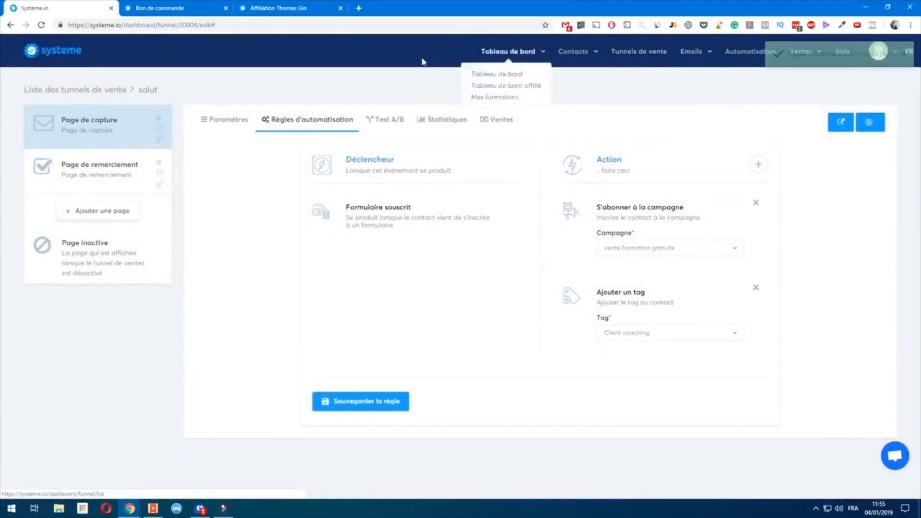
View the list of sales funnels, go to the newsletters and open "Elle est disponible (Instagram Business Academy) !"
left_click(640, 54)
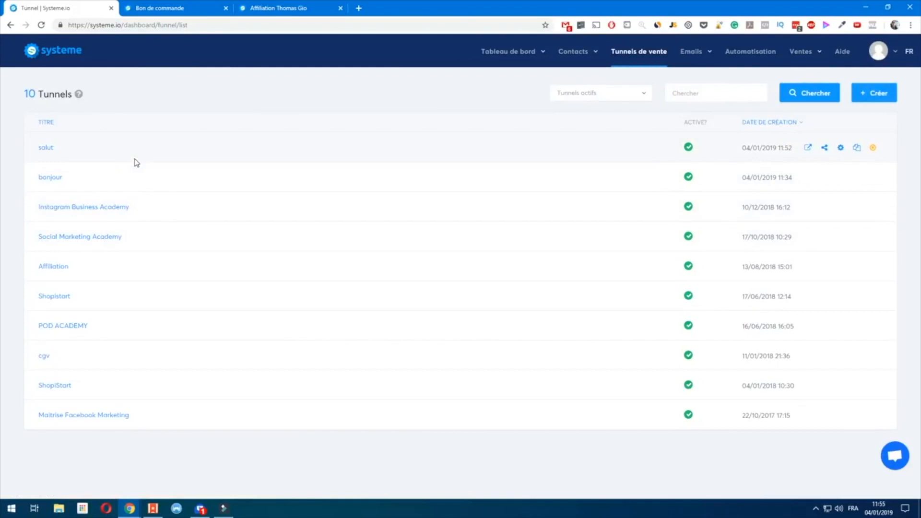
mouse_move(705, 56)
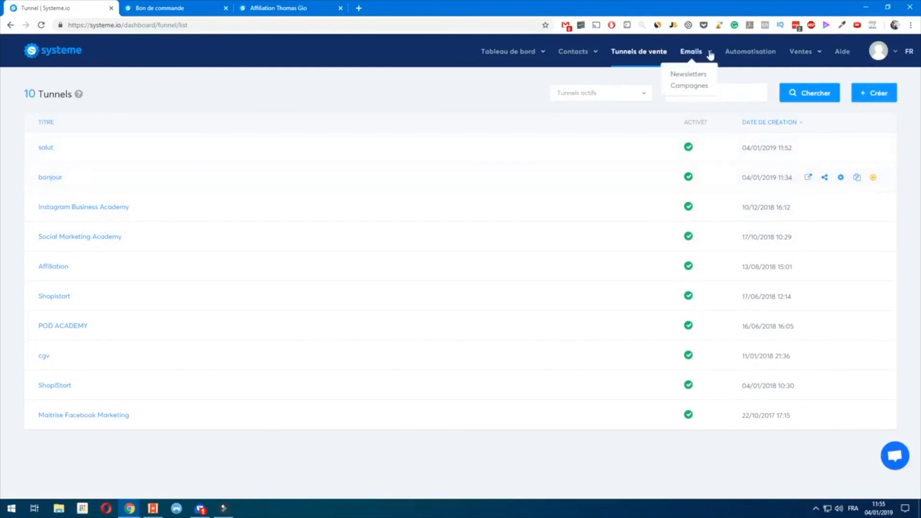
left_click(690, 79)
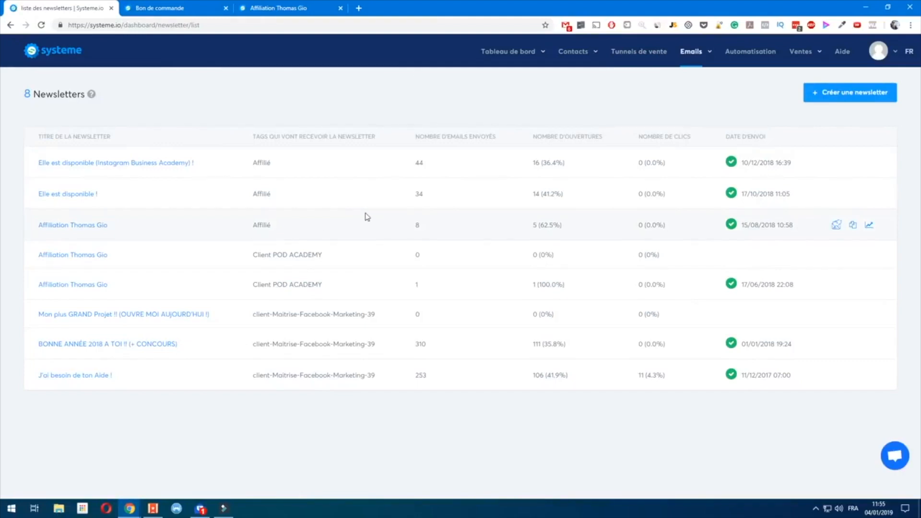
left_click(179, 163)
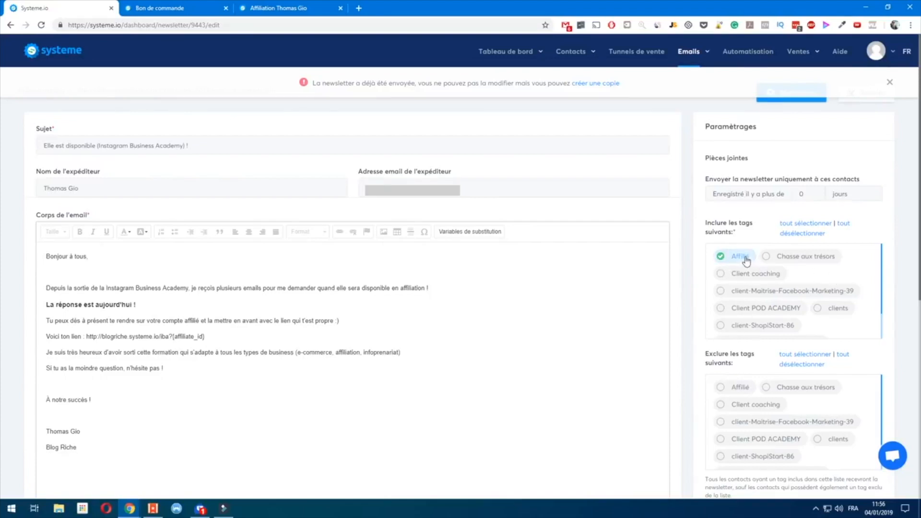
Examine the sent newsletter's included and excluded tags and its substitution variables, and dismiss the notice
scroll(726, 331, "down", 1)
scroll(727, 337, "down", 4)
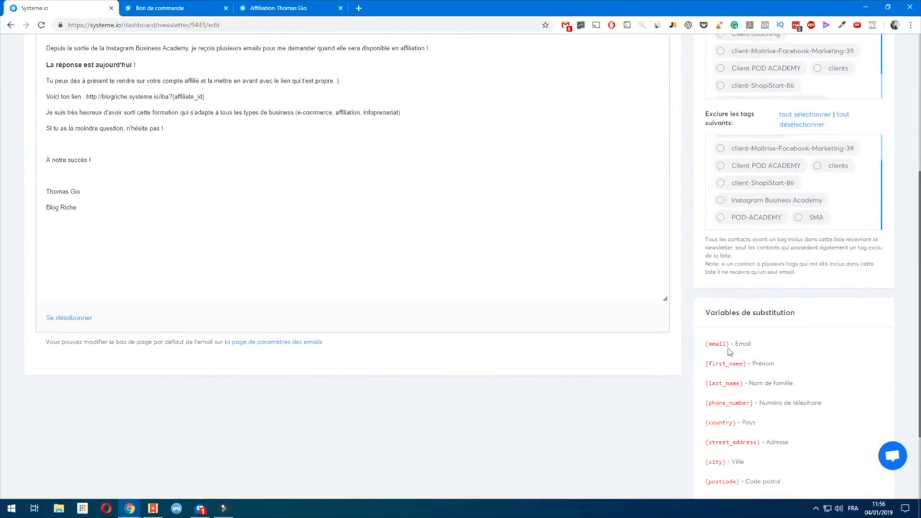
scroll(750, 362, "down", 1)
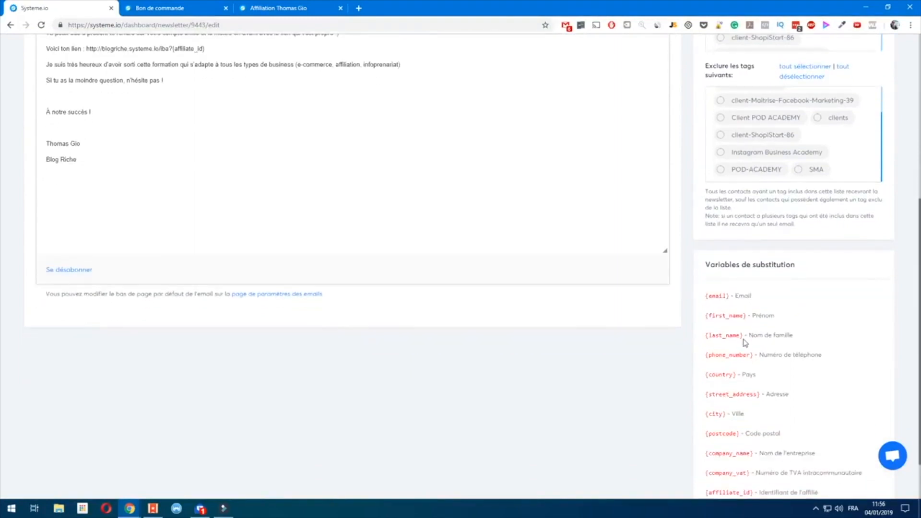
scroll(758, 317, "down", 1)
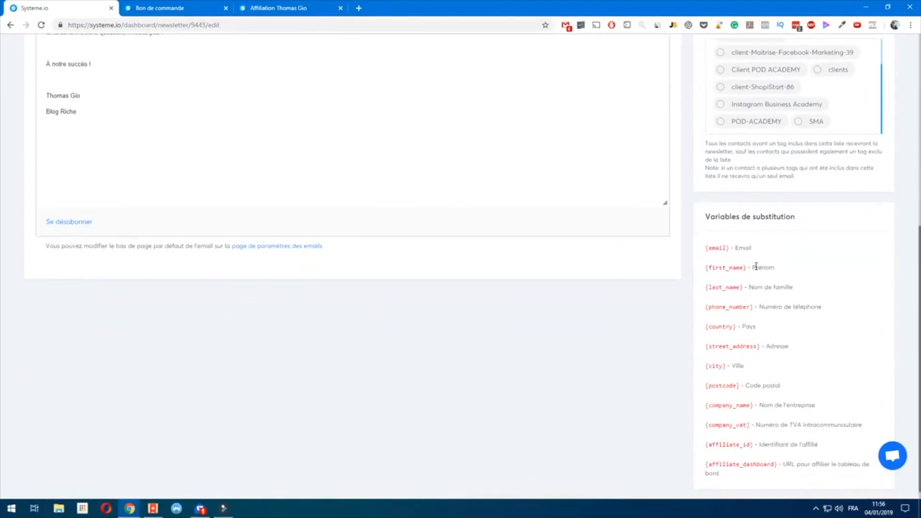
left_click_drag(746, 268, 706, 269)
left_click(712, 286)
left_click_drag(711, 248, 832, 464)
left_click(836, 405)
scroll(737, 336, "up", 7)
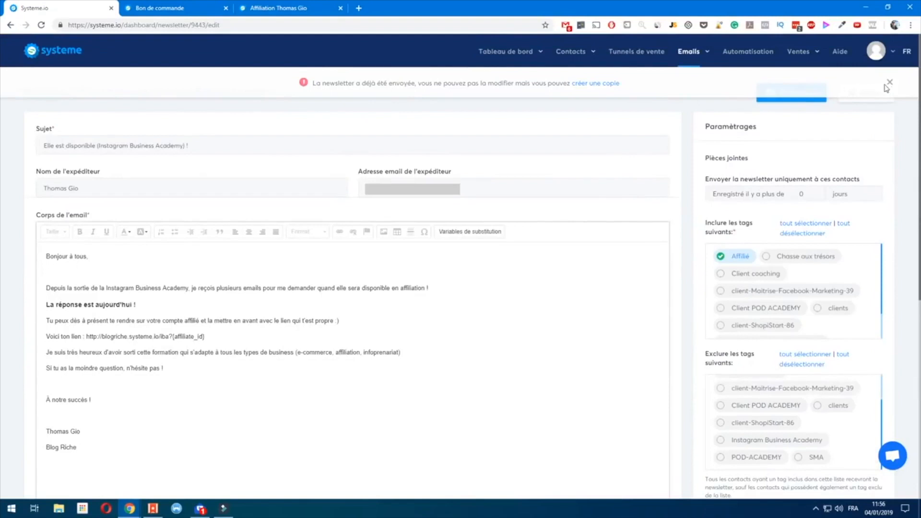
left_click(888, 83)
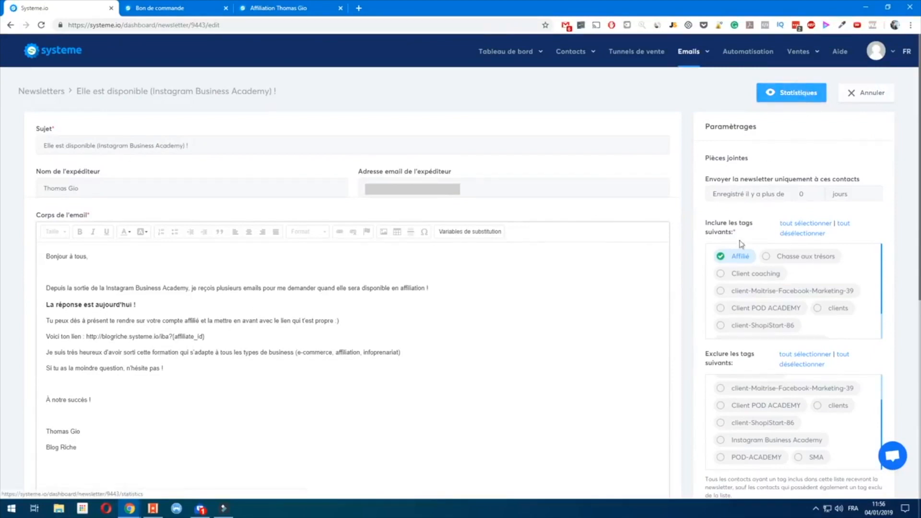
Start a new newsletter and review its registration-age, included-tag and excluded-tag settings
mouse_move(687, 58)
left_click(686, 74)
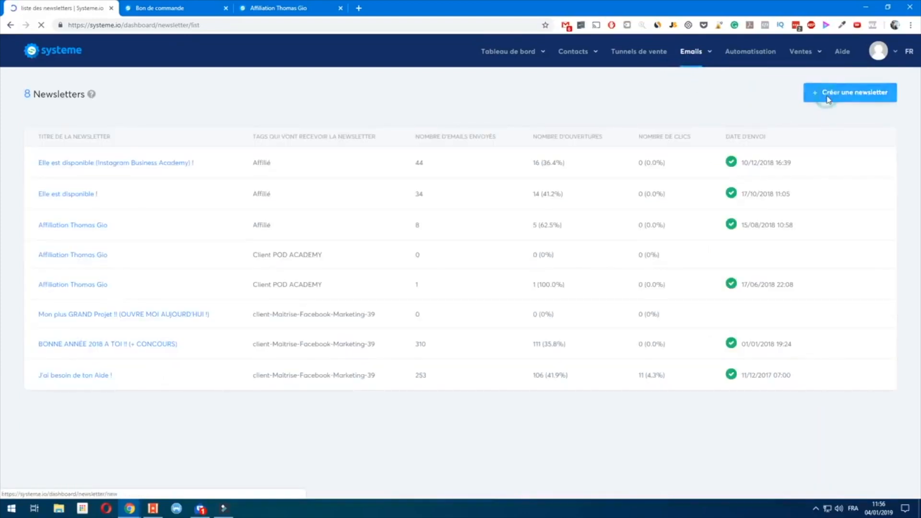
left_click(823, 92)
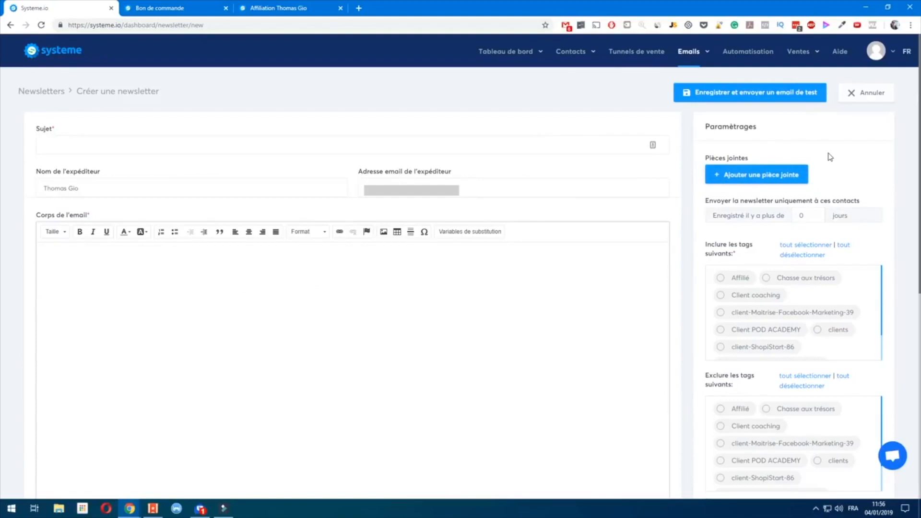
double_click(804, 217)
scroll(815, 213, "down", 3)
scroll(765, 268, "down", 2)
scroll(617, 263, "up", 5)
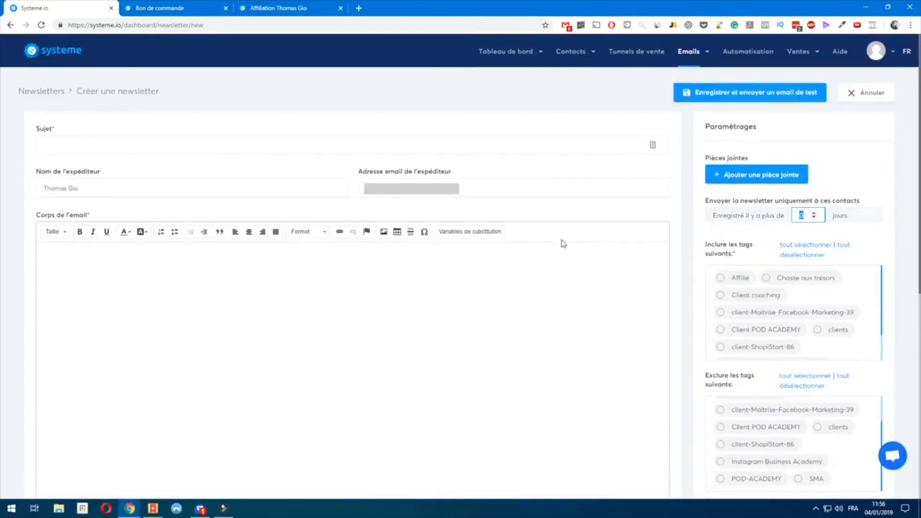
Enter "vbvfgf" as the newsletter body and "fgfgfg" as its subject, save it and send a test email
left_click(298, 264)
type("vbvfgf")
left_click(130, 144)
type("fgfgfg")
left_click(749, 97)
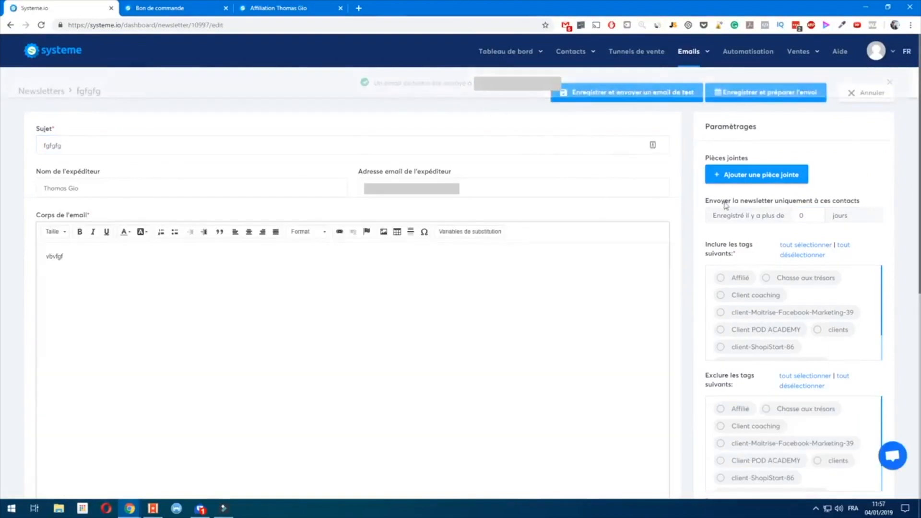
Include the "clients" tag in the newsletter's recipients and save it to prepare its sending
left_click(743, 96)
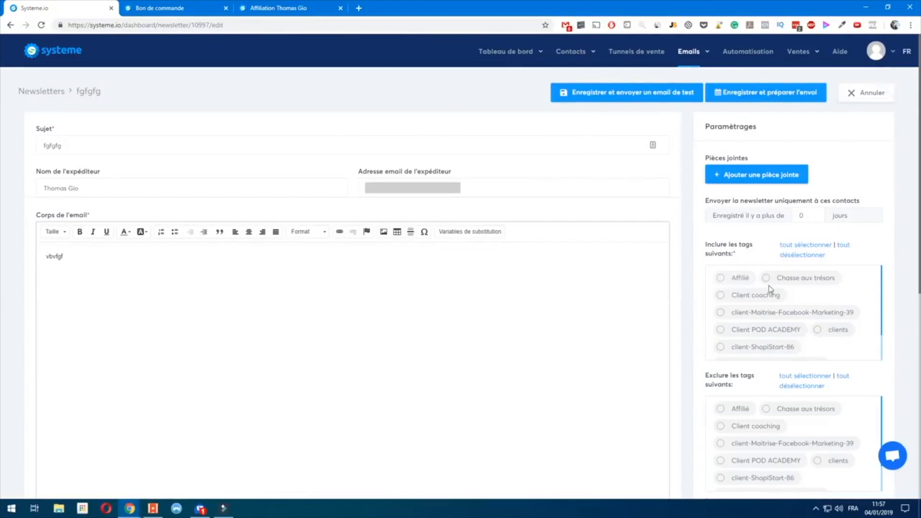
left_click(814, 333)
left_click(761, 96)
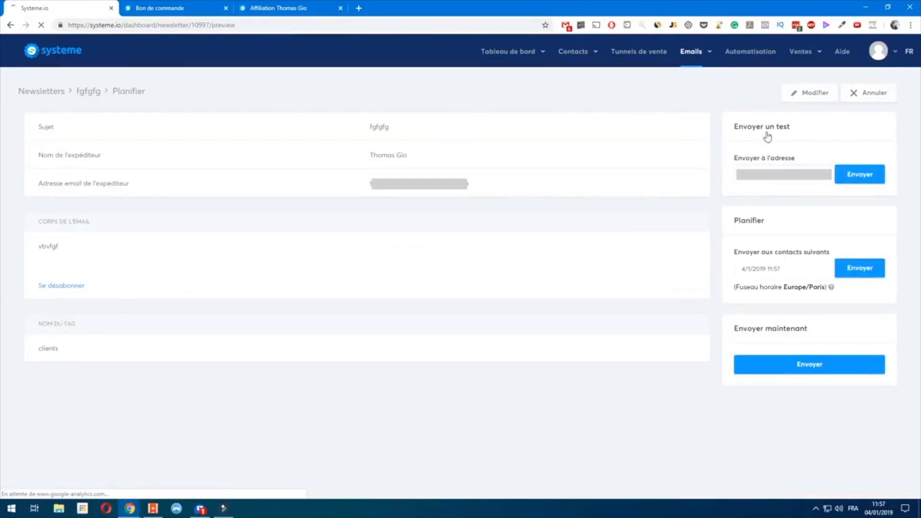
Look at the date and time choices for scheduling the newsletter and close them without changing the schedule
left_click(759, 267)
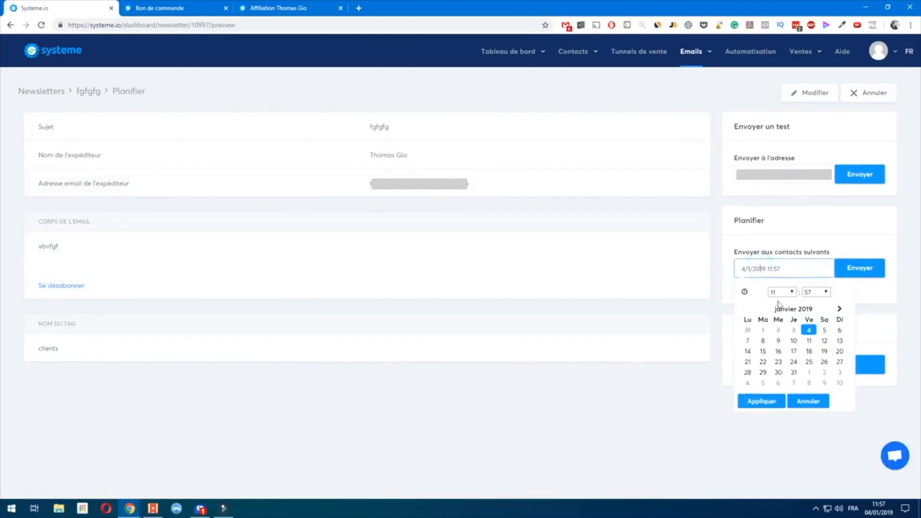
left_click(779, 269)
left_click(814, 227)
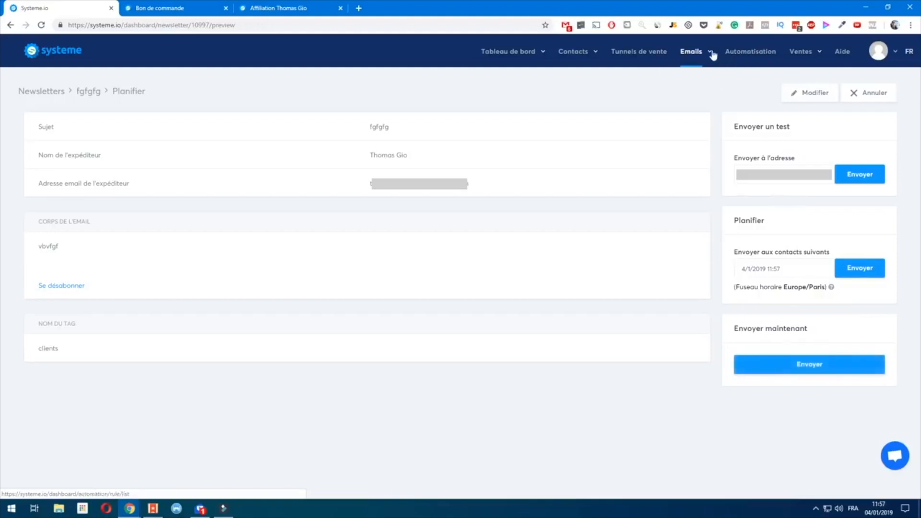
Return to the list of newsletters, reopen "fgfgfg" to check its content and settings, and leave it without saving
mouse_move(696, 53)
left_click(693, 72)
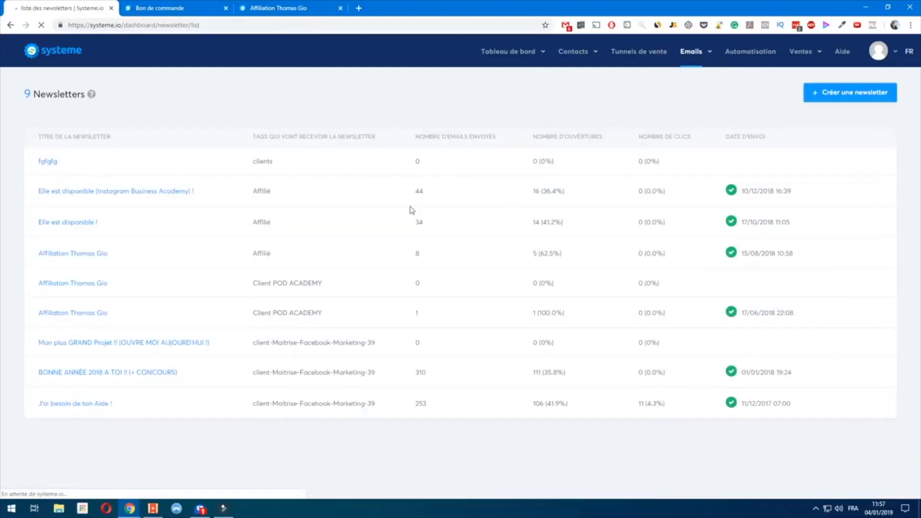
mouse_move(869, 164)
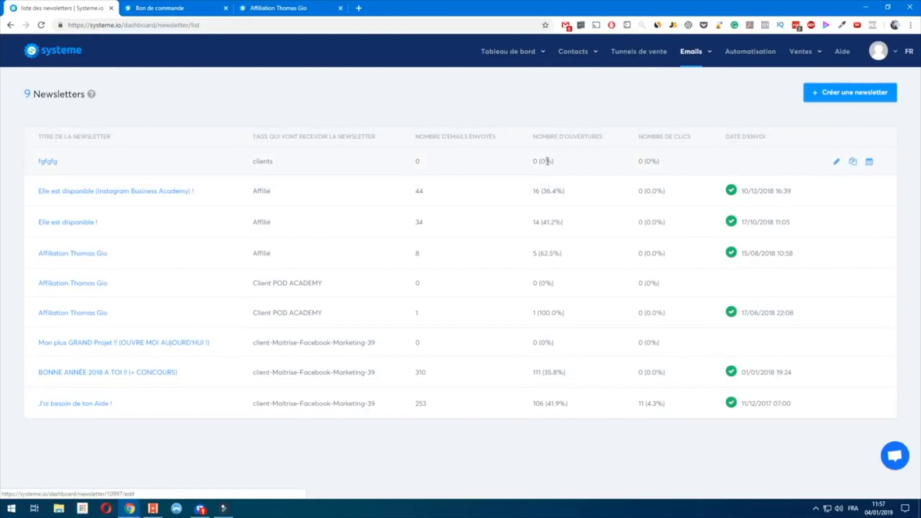
left_click(44, 165)
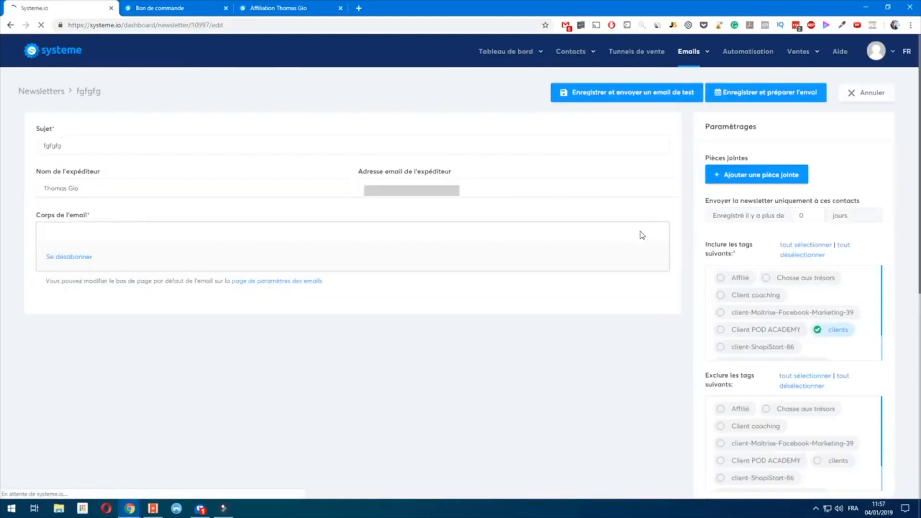
scroll(672, 286, "down", 5)
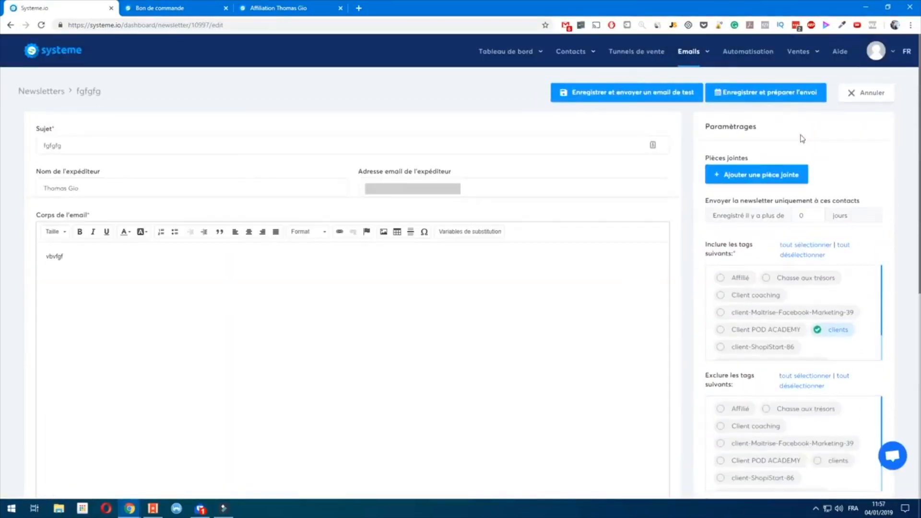
left_click(866, 93)
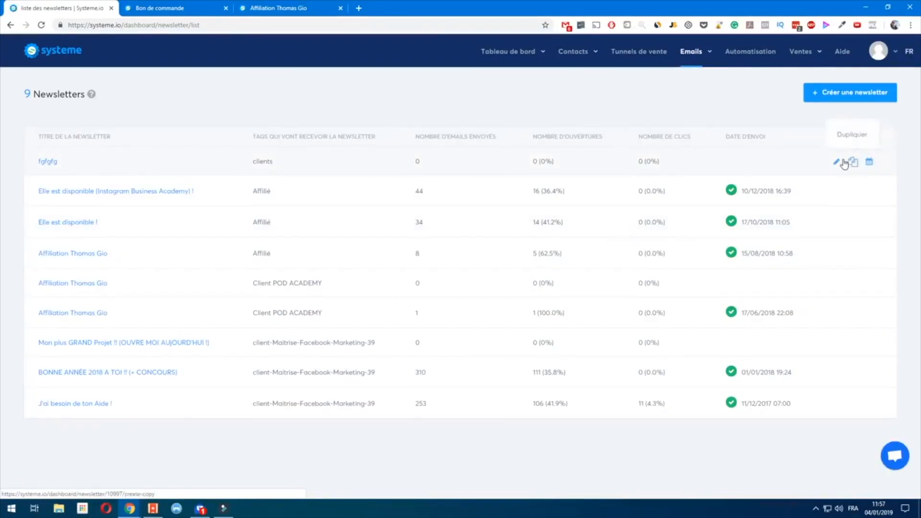
Go to the campaigns, open "vente formation gratuite" and its email "Comment créer un business de e-commerce ?"
mouse_move(701, 53)
left_click(699, 88)
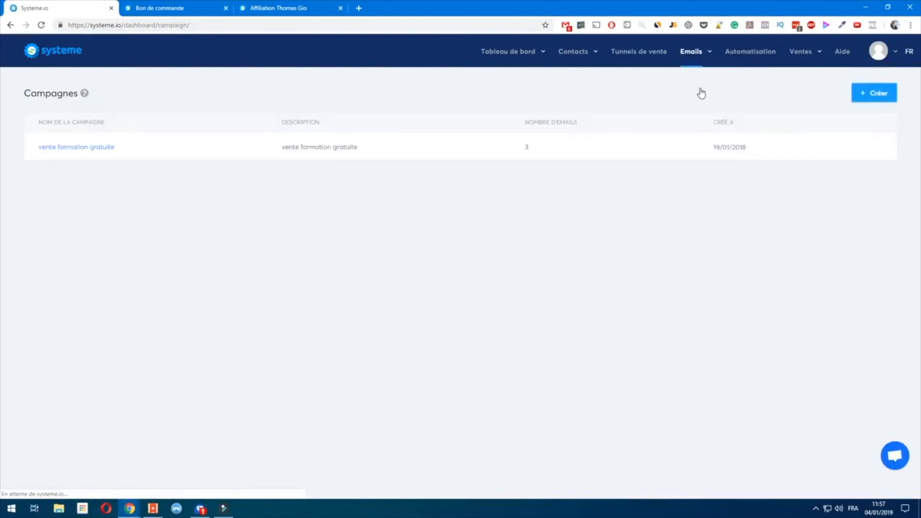
left_click(91, 150)
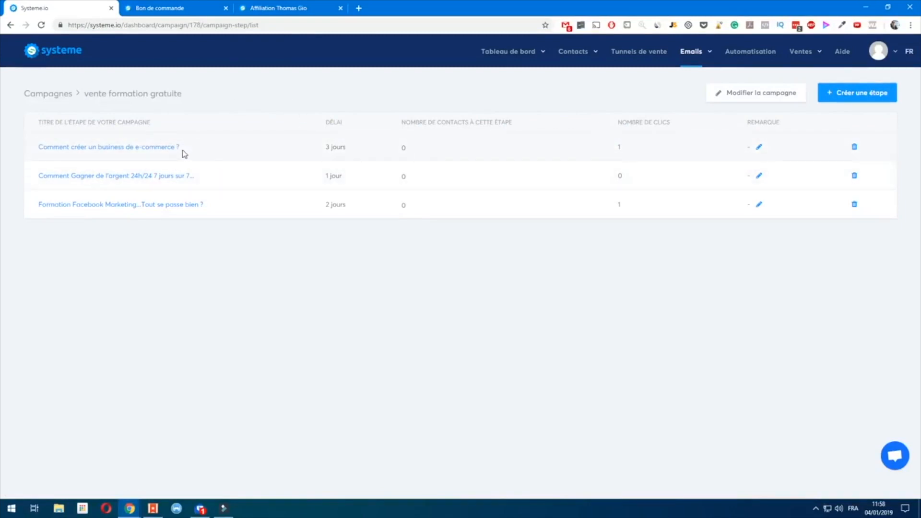
left_click(74, 148)
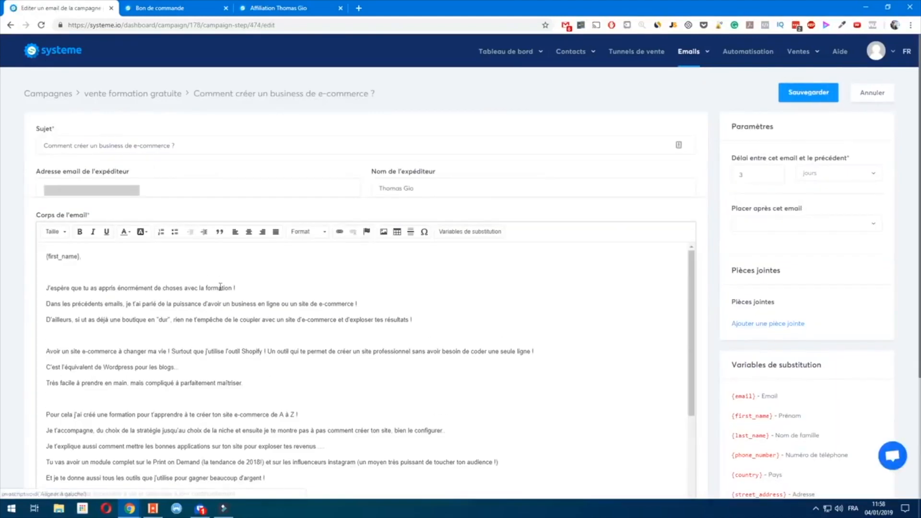
Read the campaign email's body through to its signature, check the "(lien clickfunnel)" placeholder, and save the email
scroll(182, 284, "down", 1)
scroll(236, 303, "down", 4)
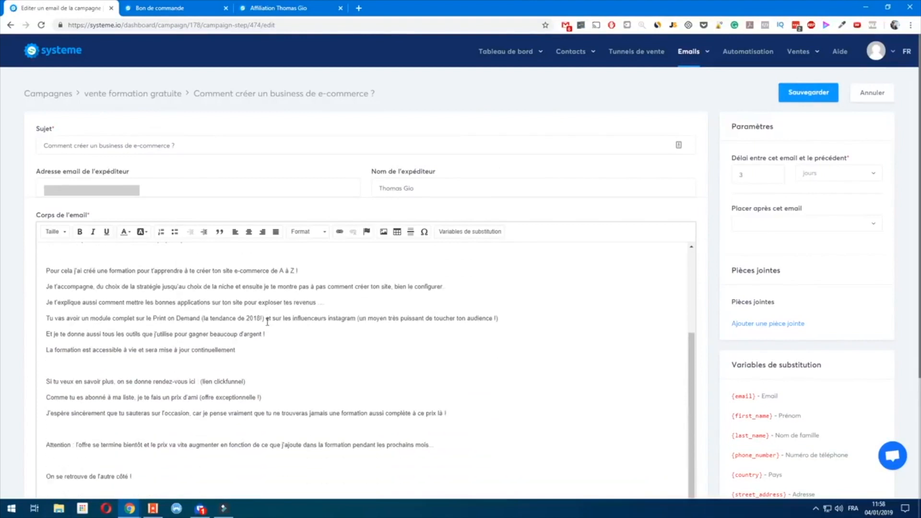
scroll(176, 439, "down", 2)
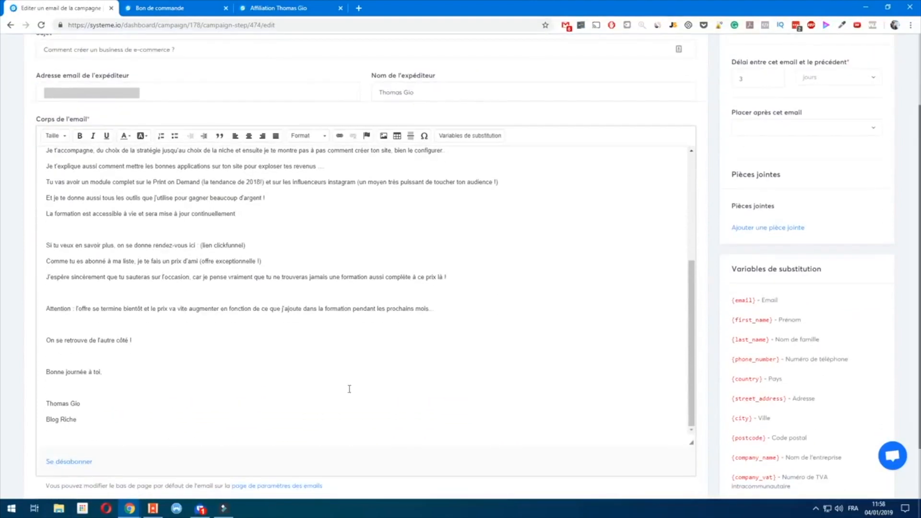
scroll(184, 356, "up", 2)
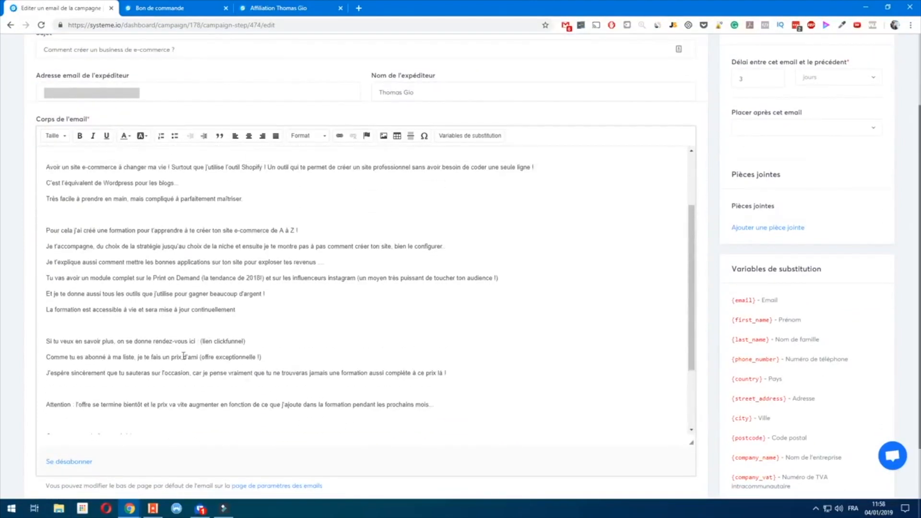
mouse_move(200, 341)
left_mouse_down()
mouse_move(257, 343)
mouse_move(201, 342)
left_mouse_up()
left_click(255, 343)
left_click(268, 348)
scroll(224, 275, "up", 5)
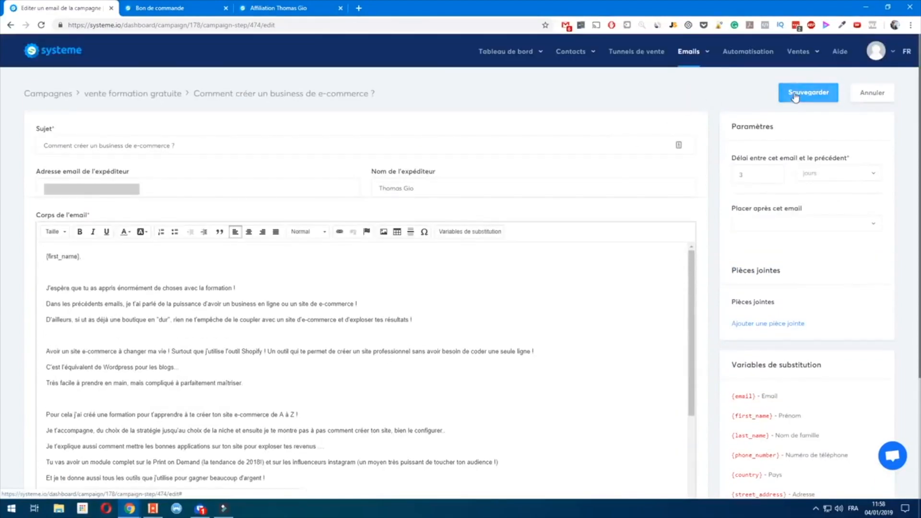
left_click(794, 94)
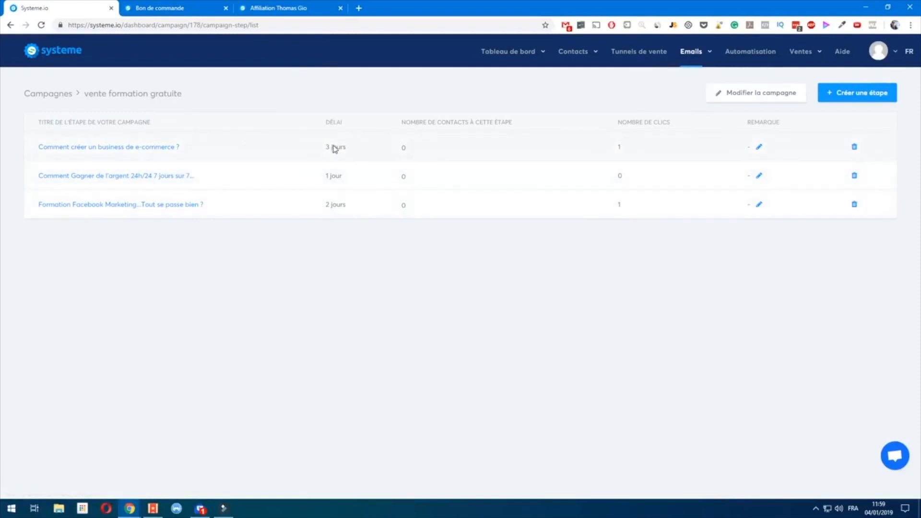
Check the first campaign email's delay, open the sales funnels in a new tab and view the "Maitrise Facebook Marketing" automation rules
left_click_drag(323, 148, 348, 150)
left_click(349, 148)
middle_click(639, 57)
left_click(163, 8)
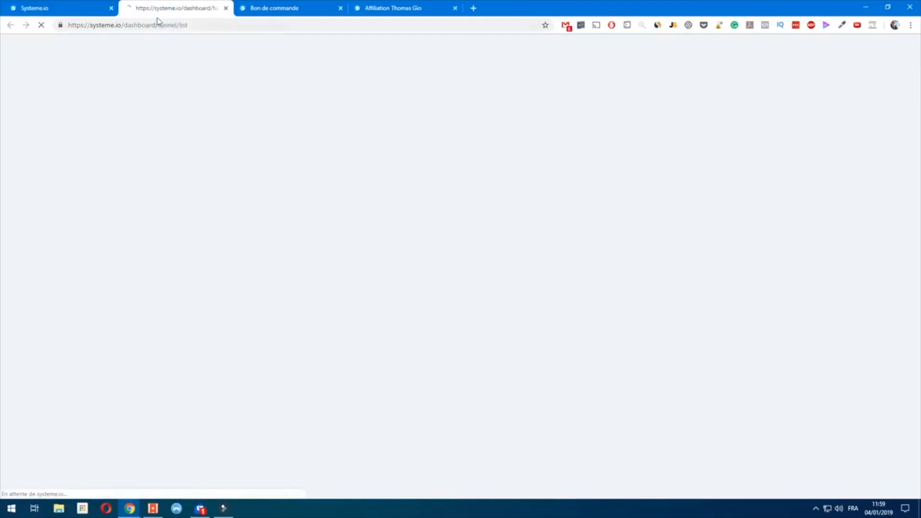
left_click(60, 13)
left_click(180, 13)
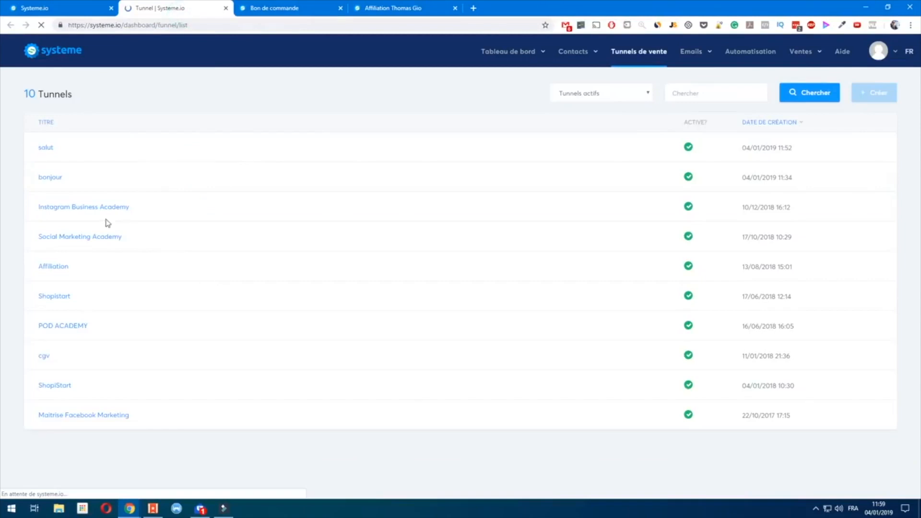
left_click(89, 415)
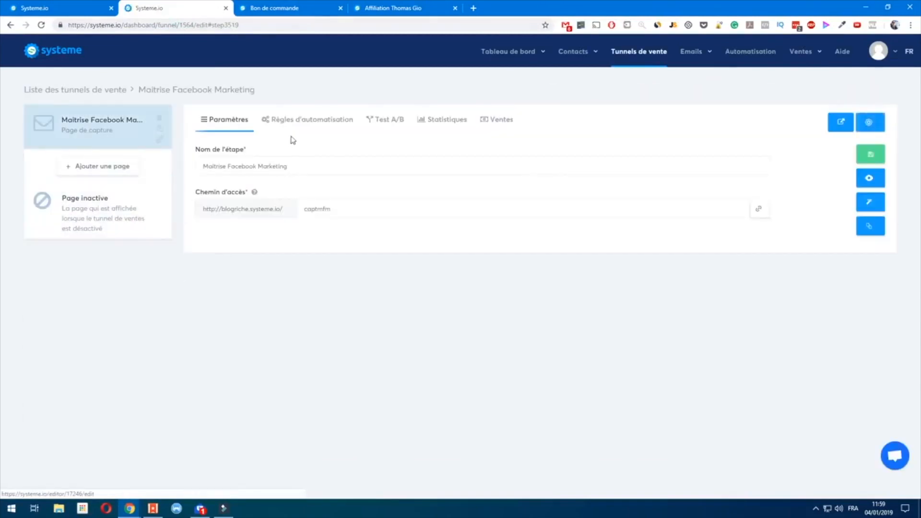
left_click(304, 124)
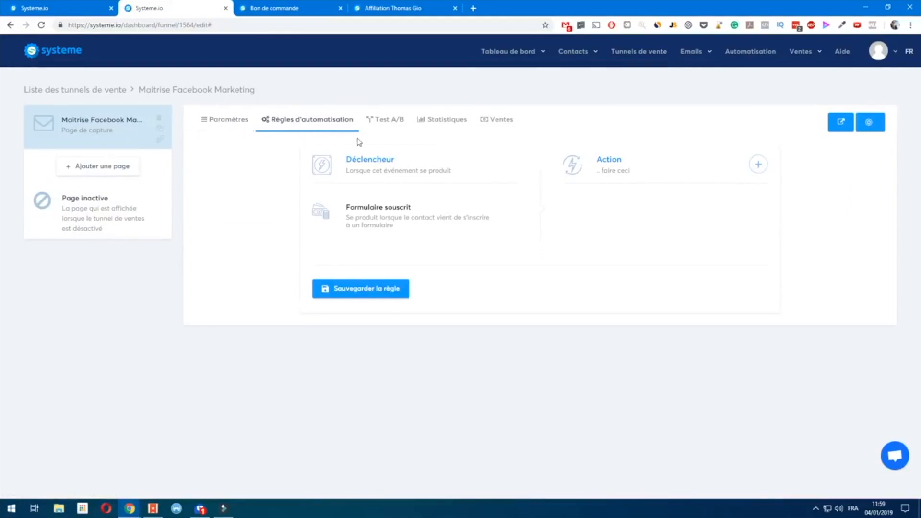
Reopen the "Maitrise Facebook Marketing" funnel's automation rules and examine the available actions, including campaign subscription, without adding one
mouse_move(579, 64)
left_click(630, 56)
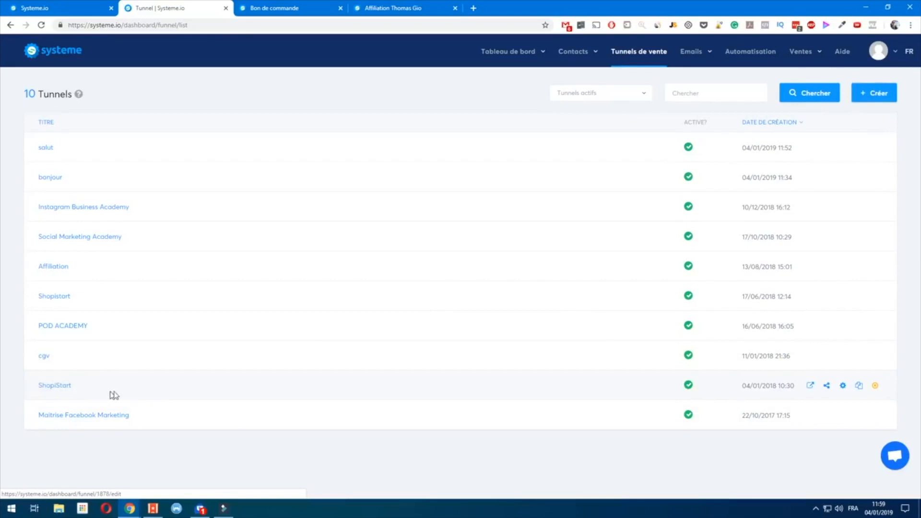
left_click(110, 414)
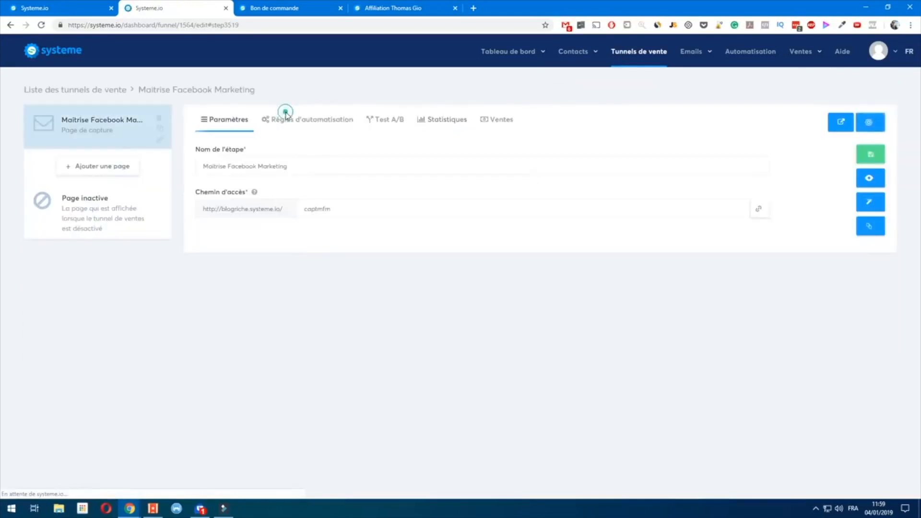
left_click(286, 119)
left_click(758, 164)
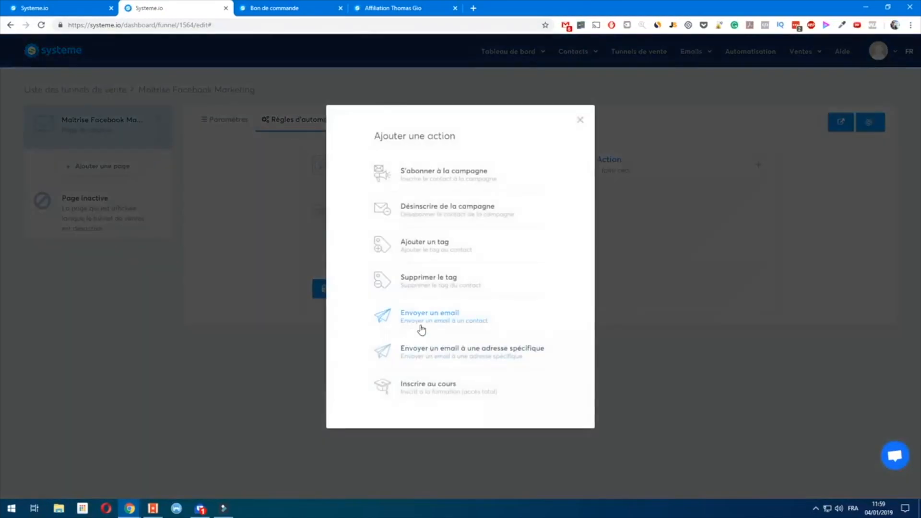
left_click(755, 382)
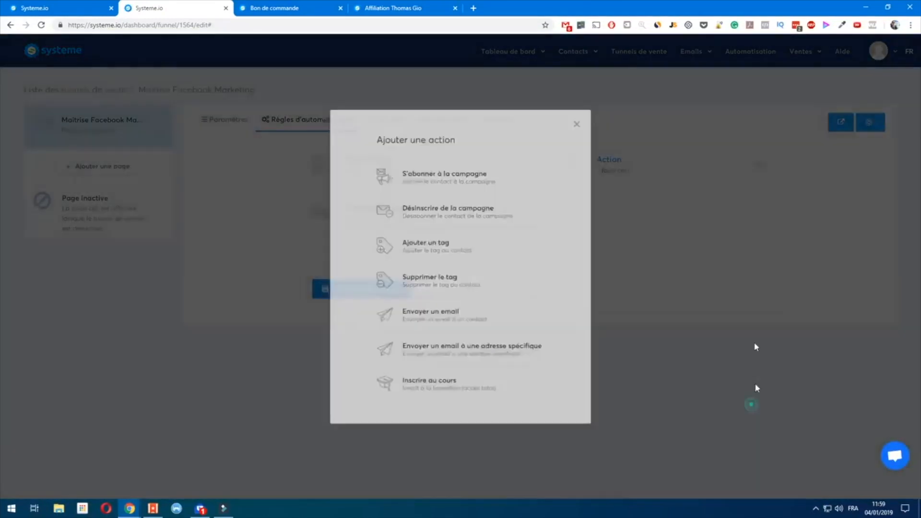
left_click(758, 166)
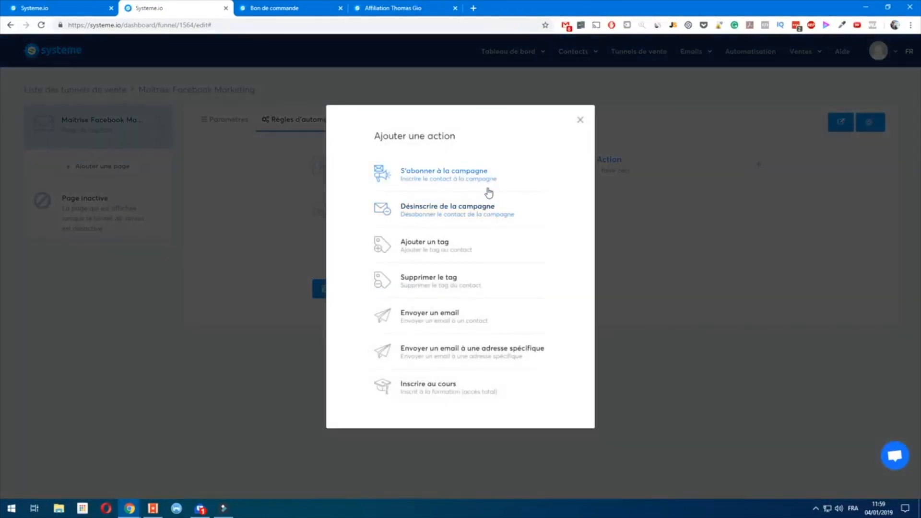
left_click(579, 119)
Return to the "vente formation gratuite" campaign and review the delay set for each of its emails
left_click(33, 7)
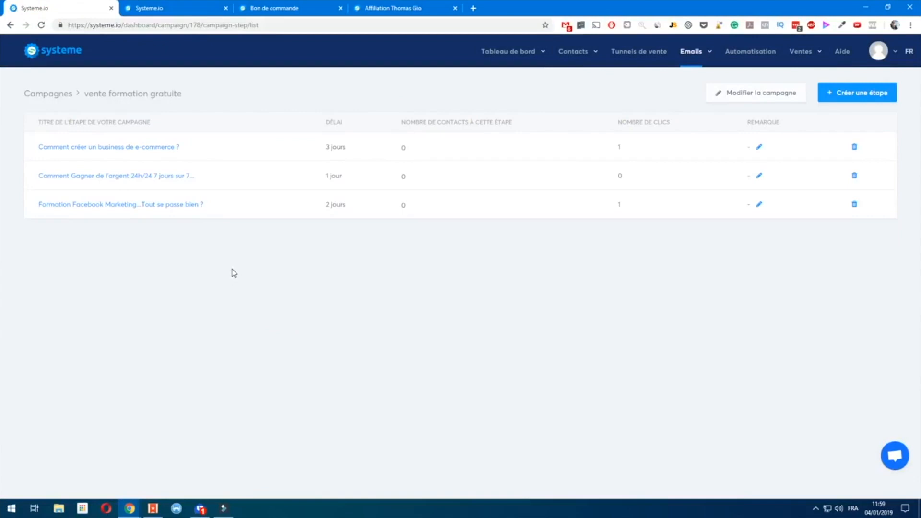
left_click_drag(318, 148, 346, 148)
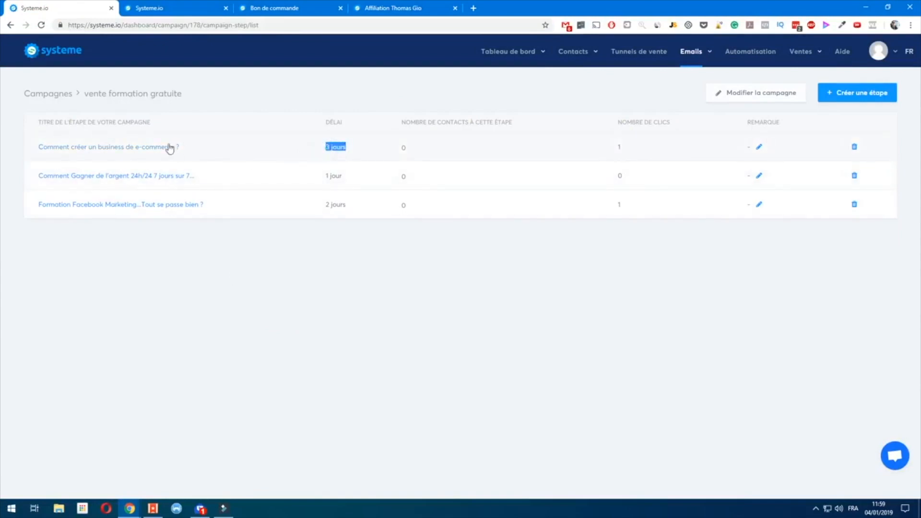
left_click(244, 295)
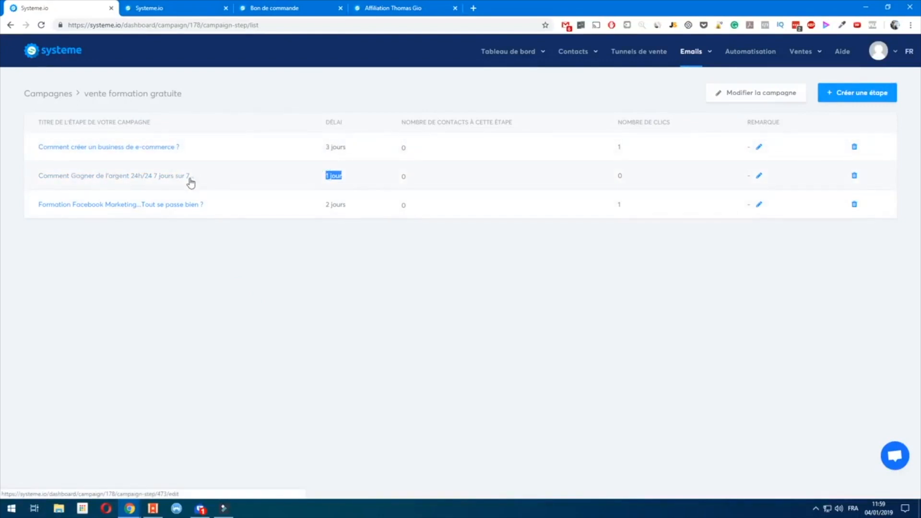
left_click(192, 238)
left_click(330, 206)
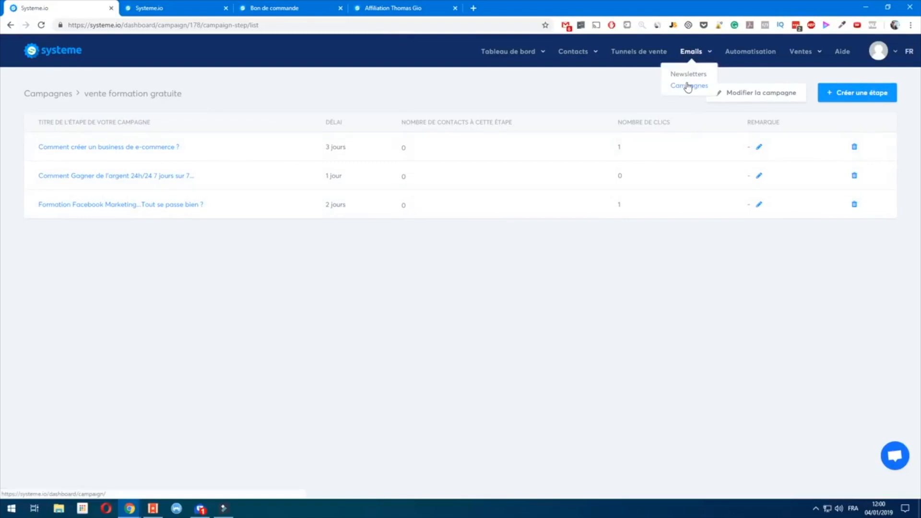
left_click(547, 100)
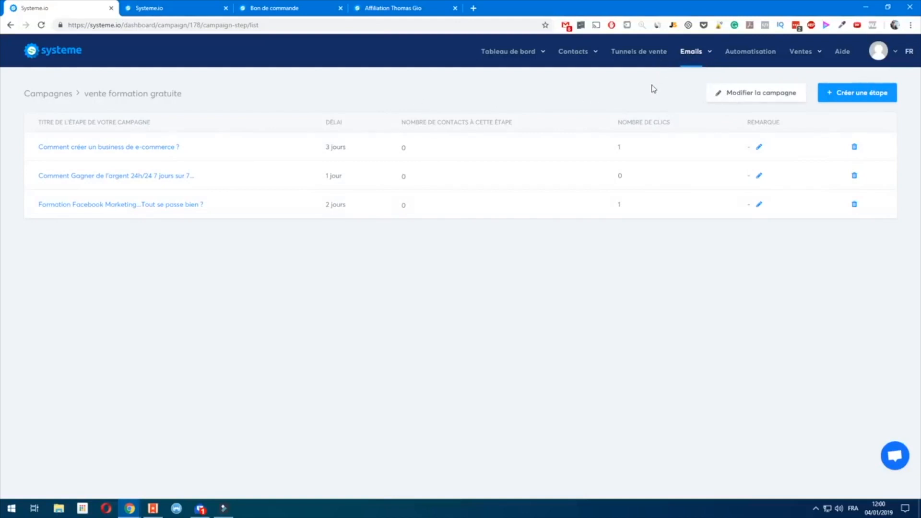
mouse_move(669, 68)
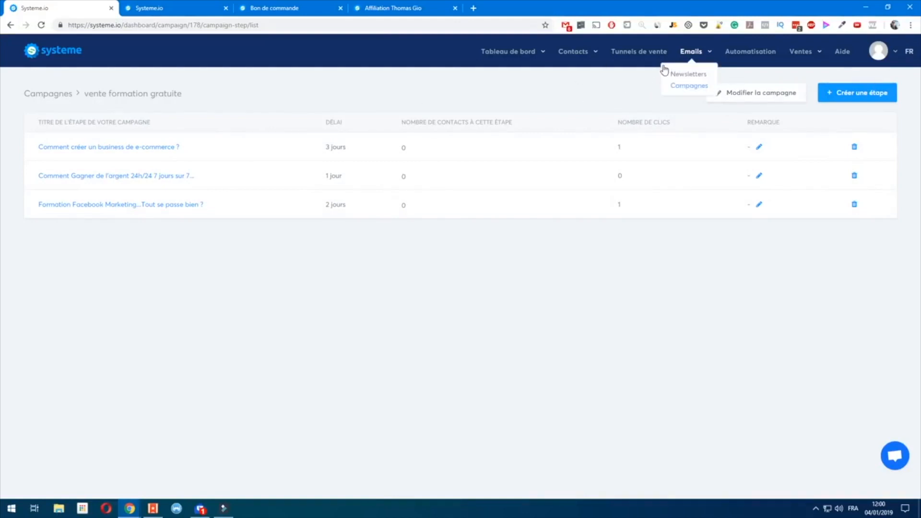
Review and save the campaign's name and description, and reopen its email "Comment créer un business de e-commerce ?"
left_click(726, 98)
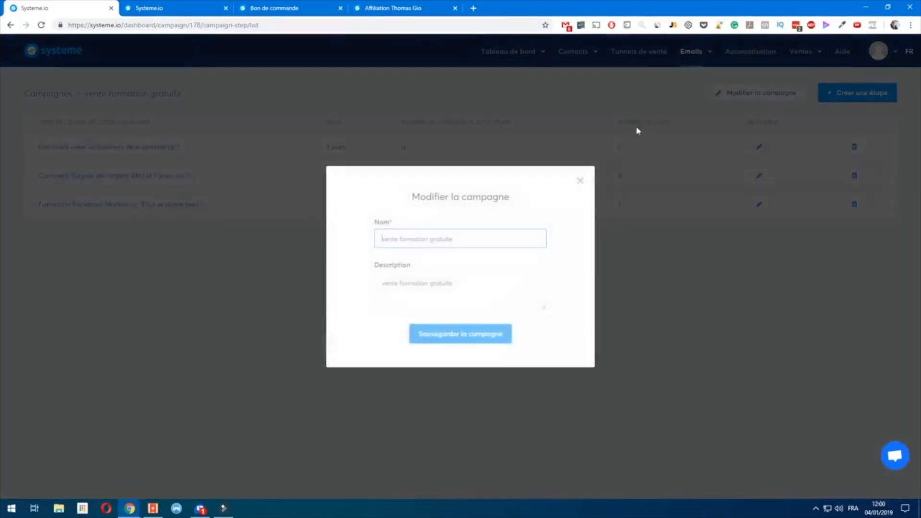
left_click(503, 280)
left_click(474, 337)
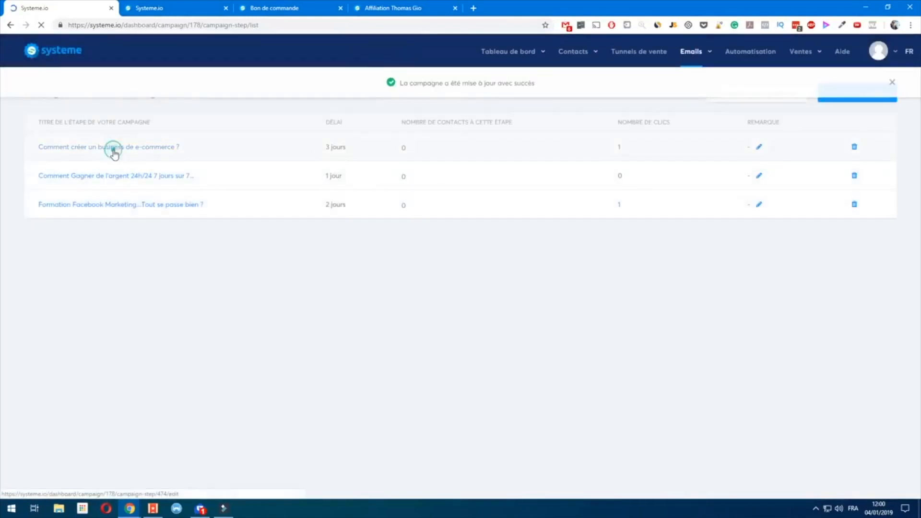
left_click(113, 147)
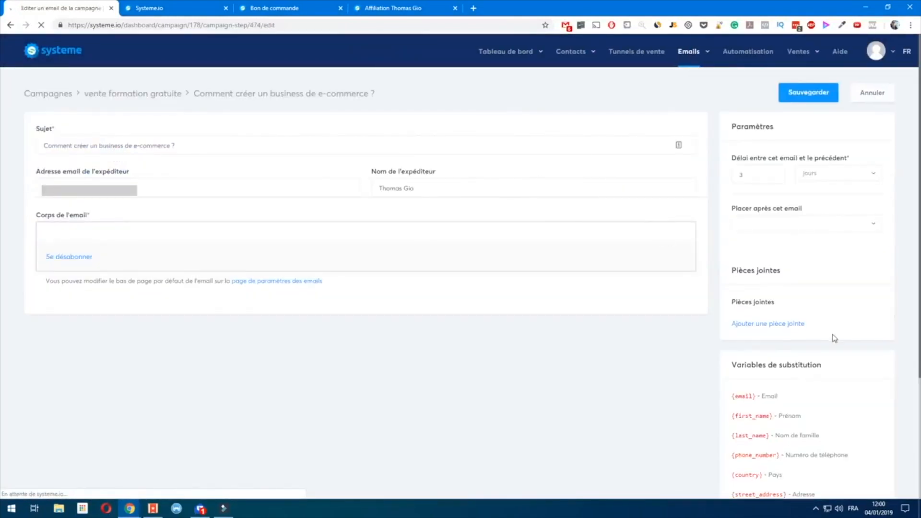
Review the email's placement options and substitution variables without changing them, and return to the campaigns list
left_click(779, 229)
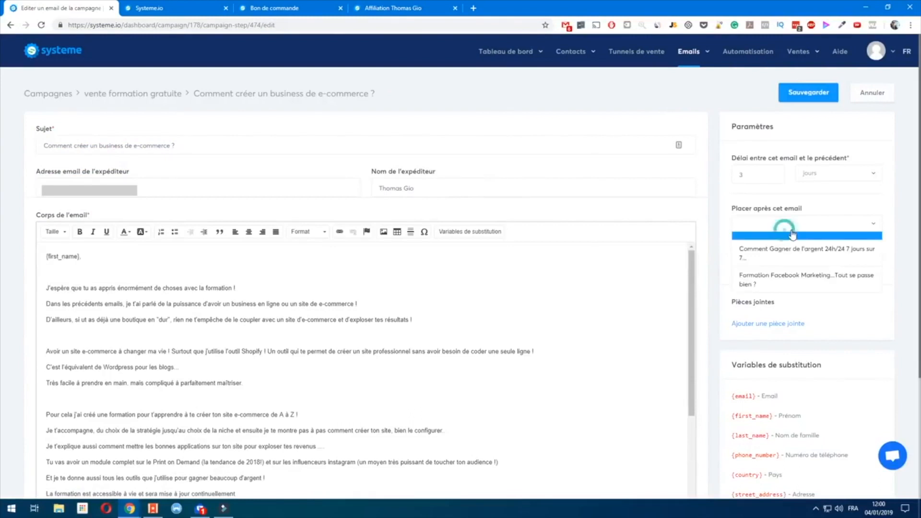
left_click(798, 281)
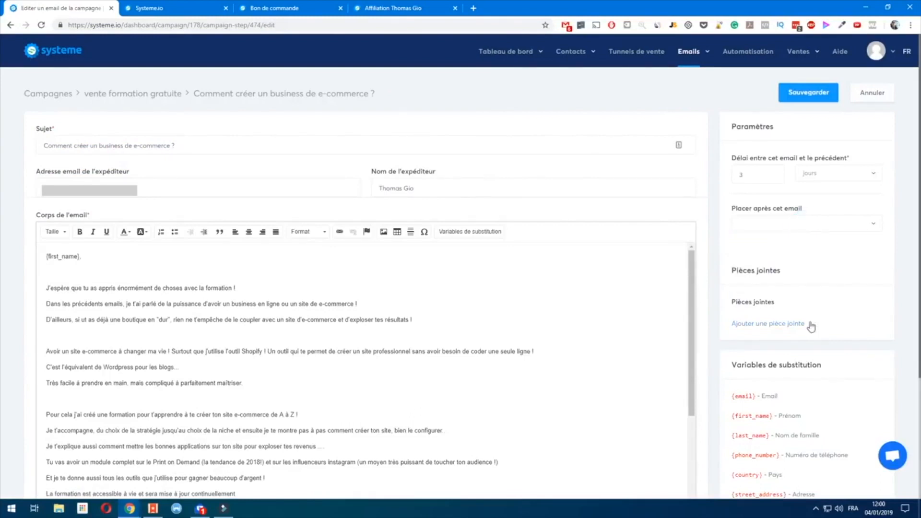
scroll(746, 316, "down", 2)
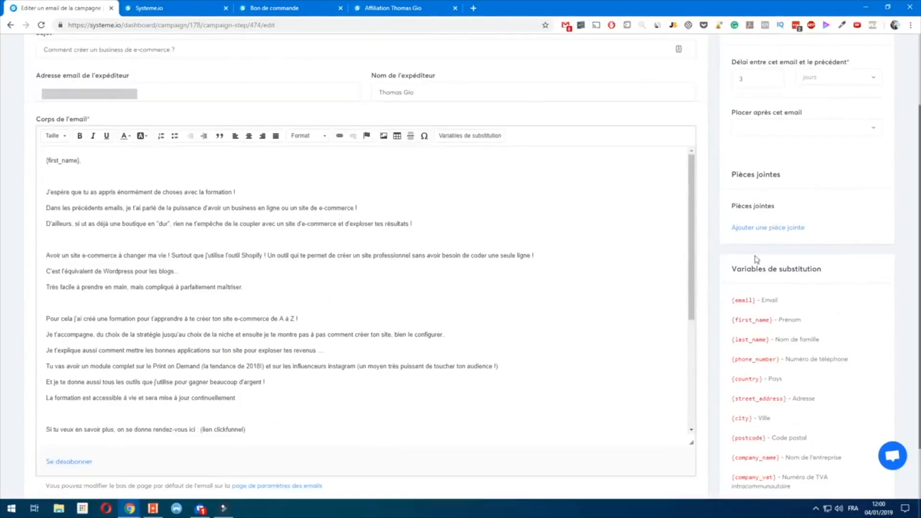
scroll(824, 323, "down", 2)
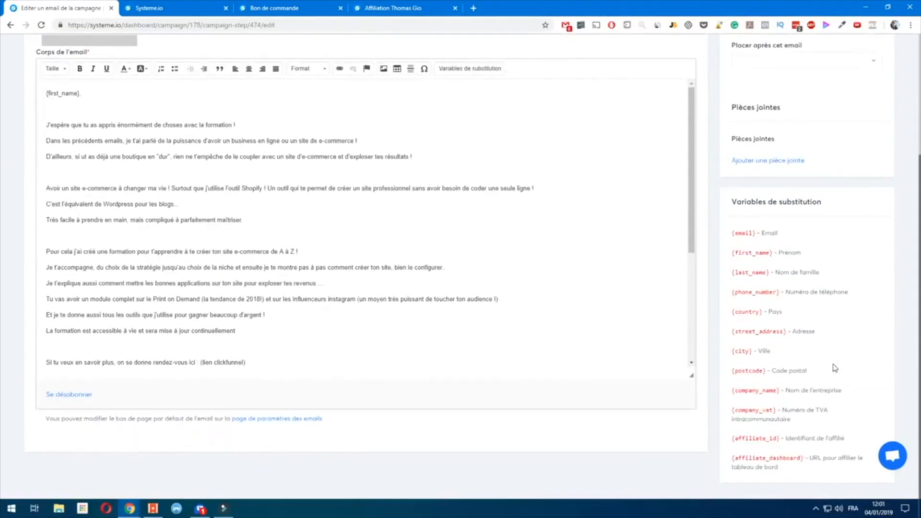
scroll(796, 388, "up", 3)
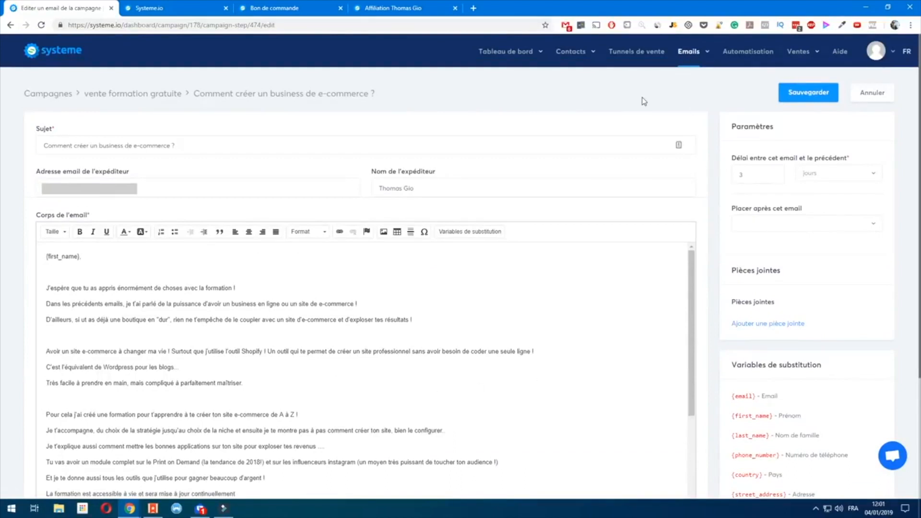
mouse_move(687, 63)
left_click(690, 85)
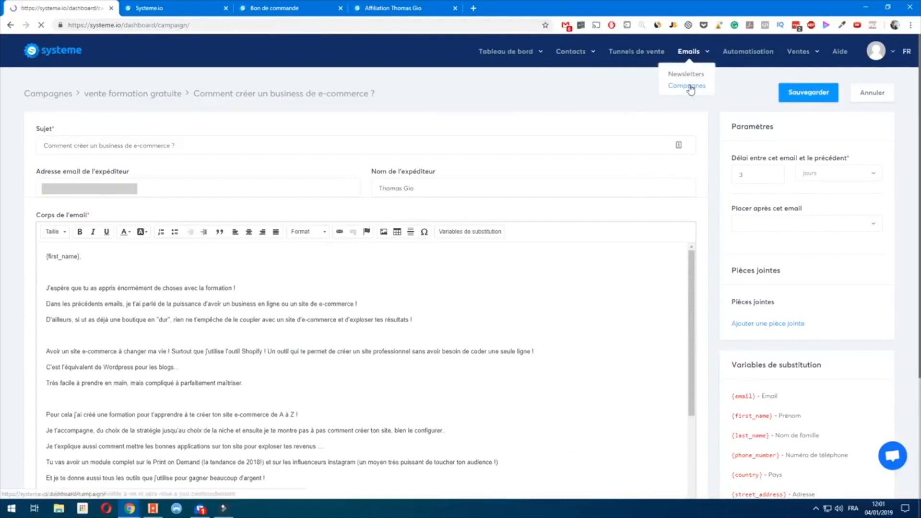
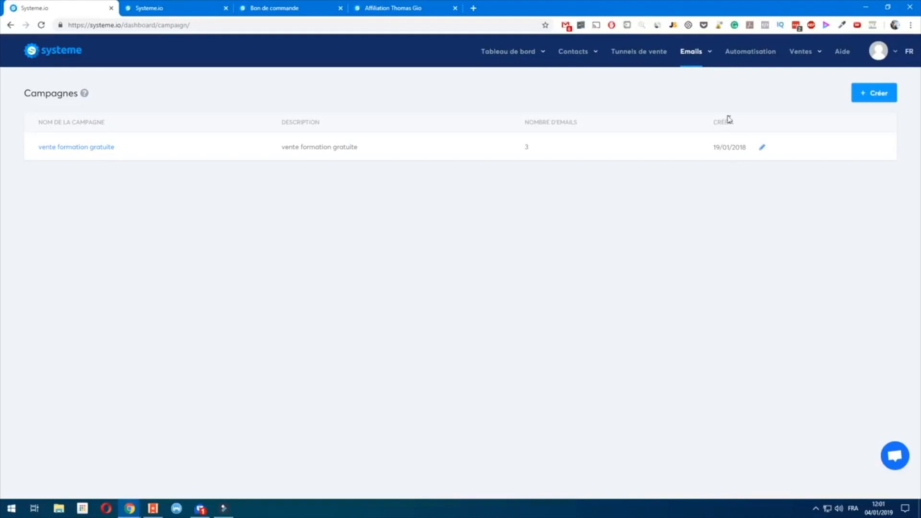
Create a new automation rule with a "Tag ajouté" trigger set to the tag POD-ACADEMY
mouse_move(691, 62)
left_click(746, 56)
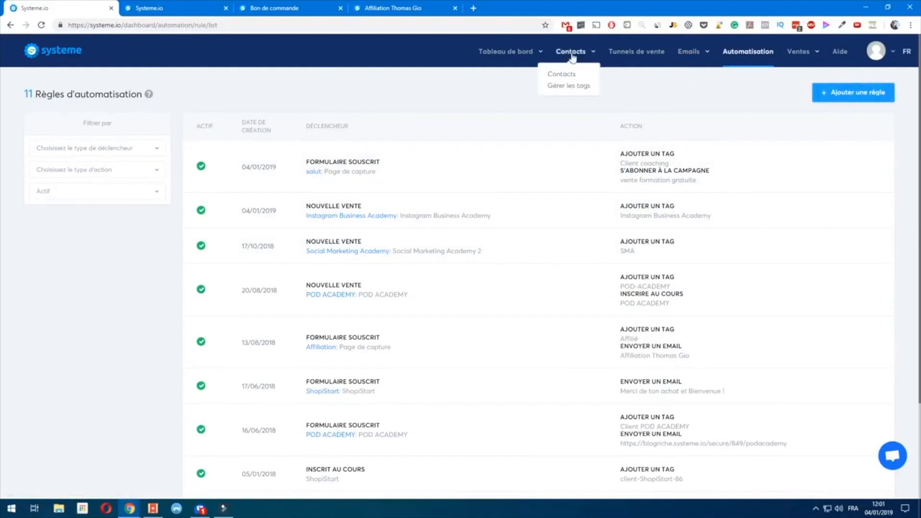
left_click(832, 92)
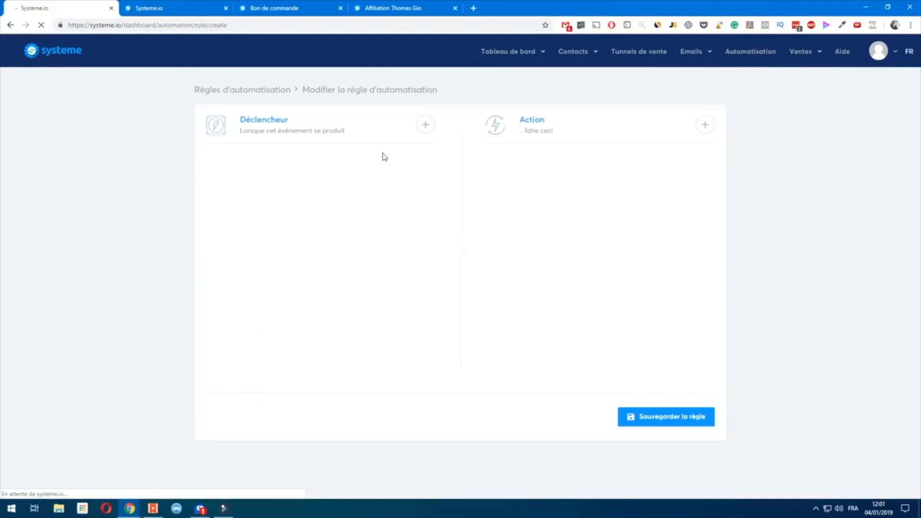
left_click(425, 125)
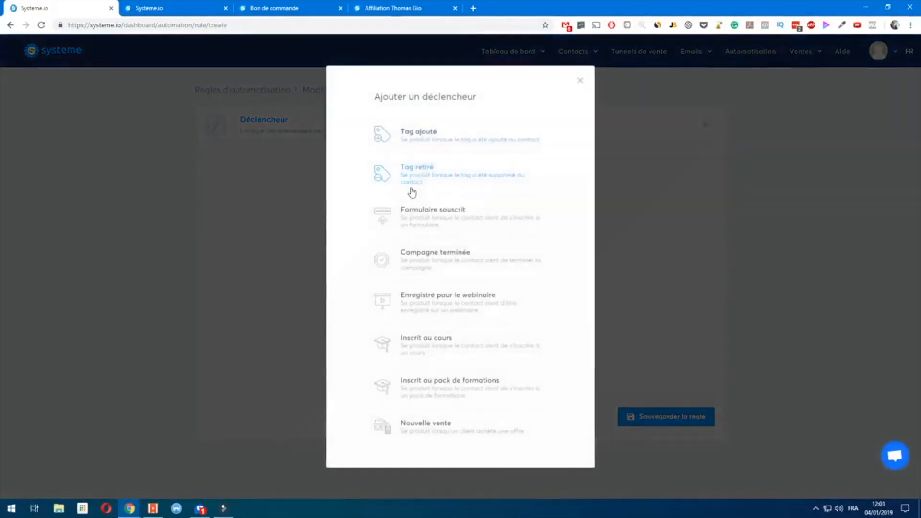
left_click(440, 144)
left_click(362, 204)
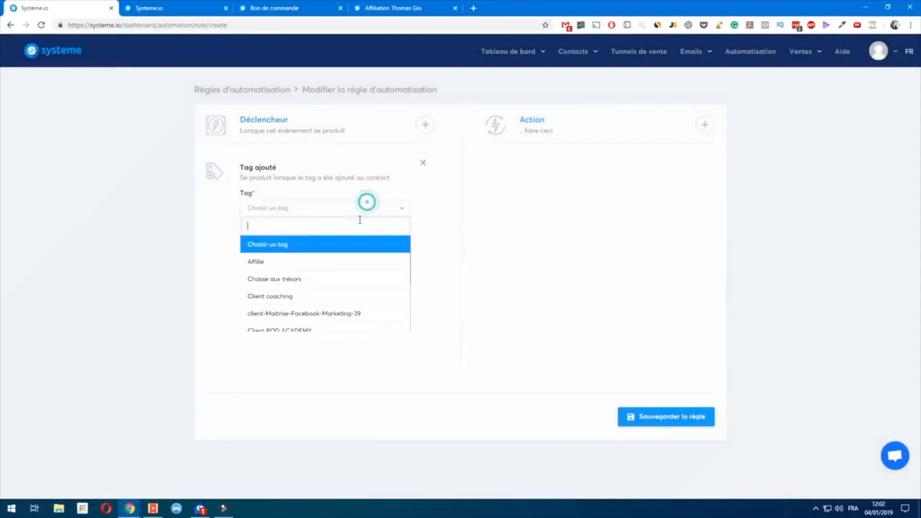
scroll(314, 307, "down", 3)
left_click(290, 302)
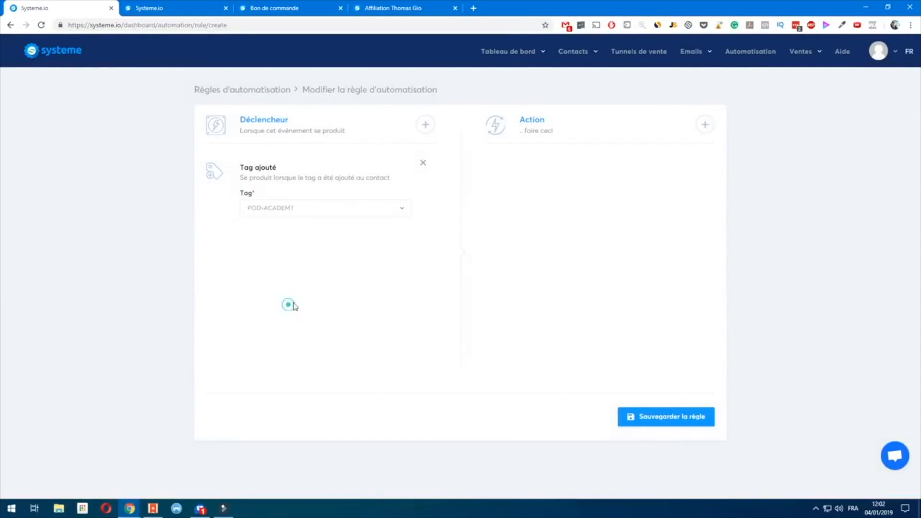
Add a second "Tag ajouté" trigger to the rule and set its tag to SMA
left_click(429, 127)
left_click(420, 155)
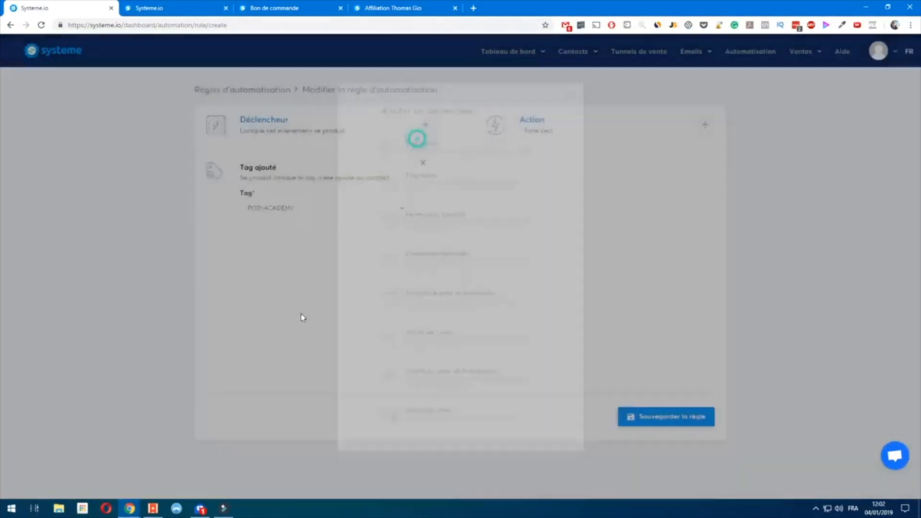
left_click(327, 209)
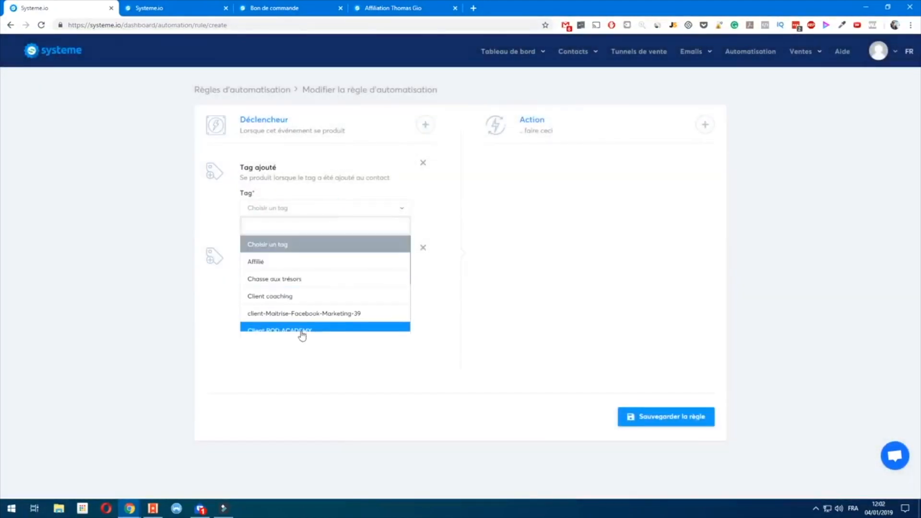
scroll(316, 317, "down", 1)
scroll(307, 316, "down", 2)
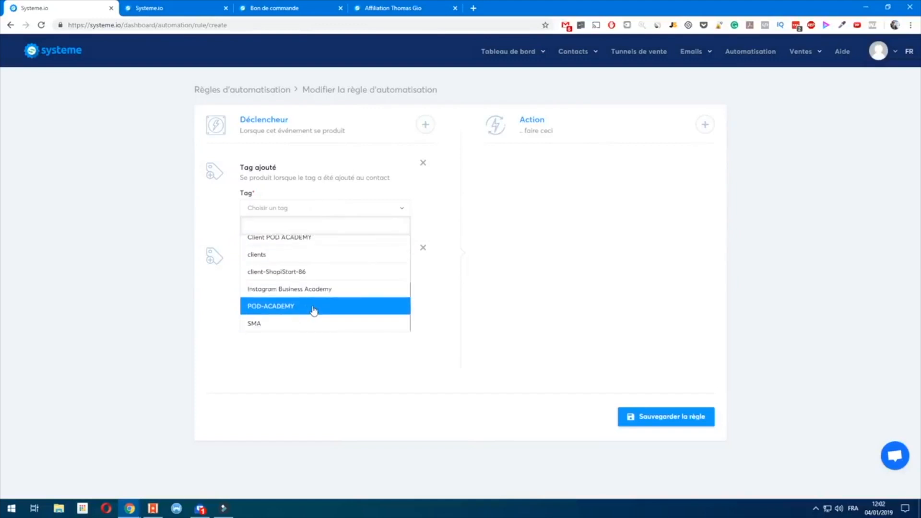
left_click(274, 323)
Add an "Ajouter un tag" action with the tag "clients" and save the automation rule
left_click(704, 125)
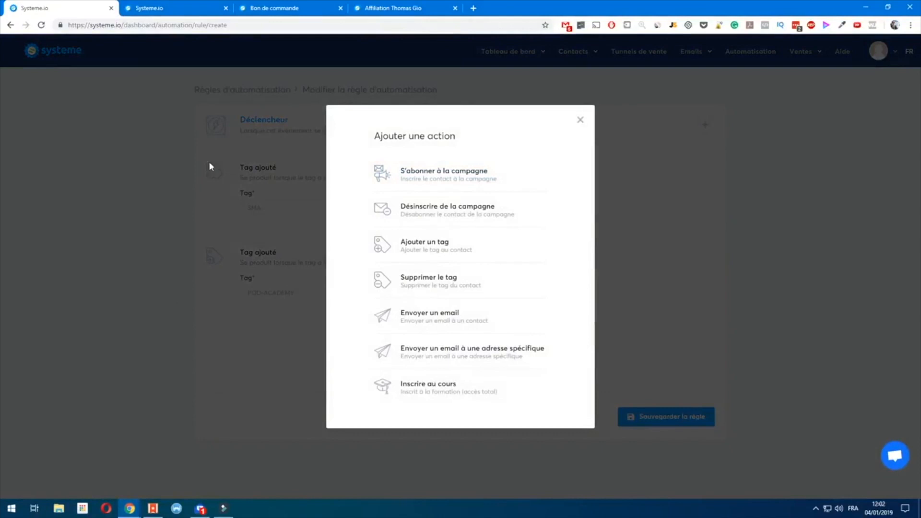
left_click(445, 249)
left_click(565, 208)
scroll(560, 302, "down", 2)
left_click(549, 255)
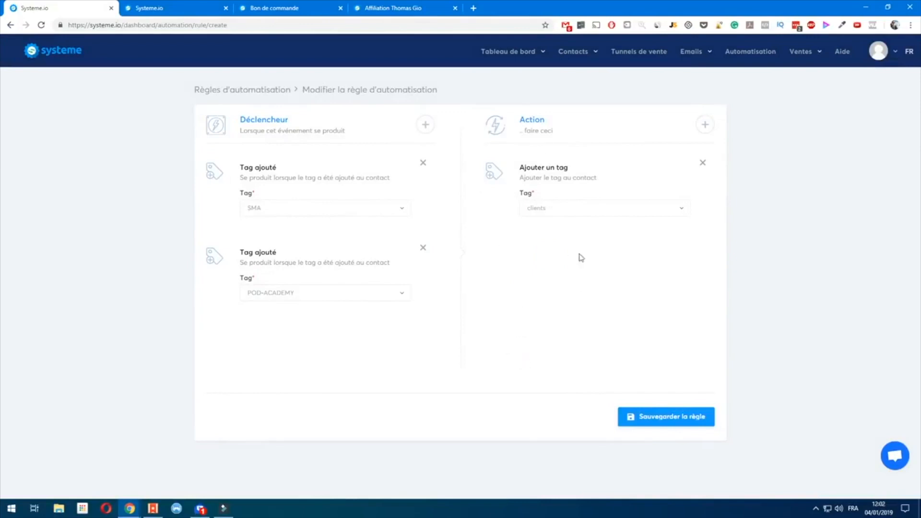
left_click(646, 417)
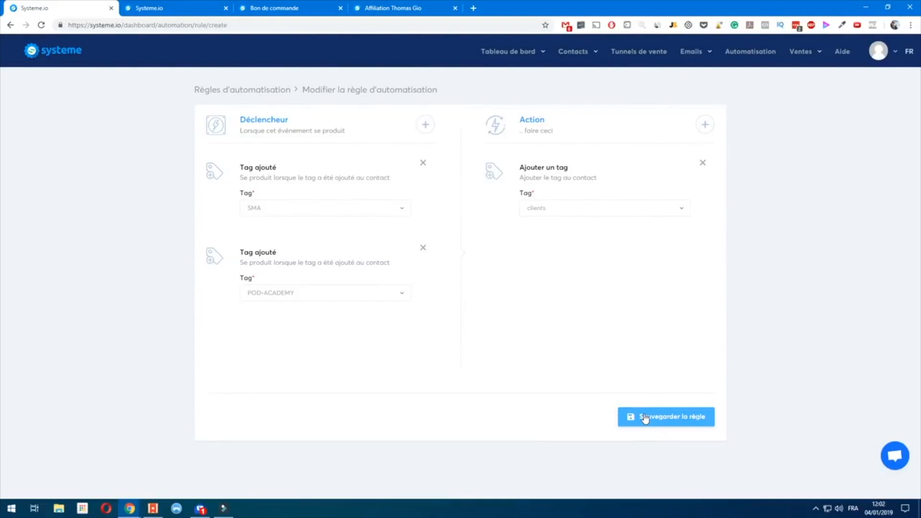
left_click(645, 418)
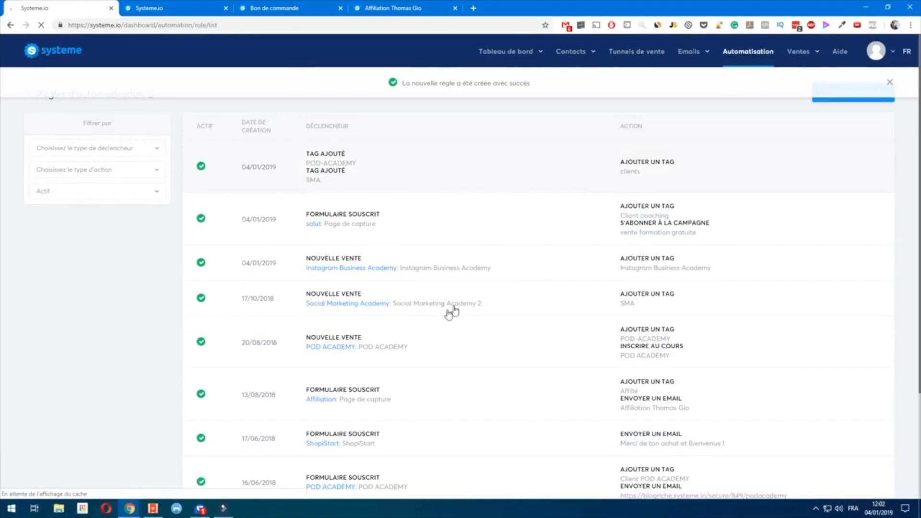
Review the list of automation rules through to its second page
scroll(408, 298, "down", 3)
scroll(382, 265, "up", 1)
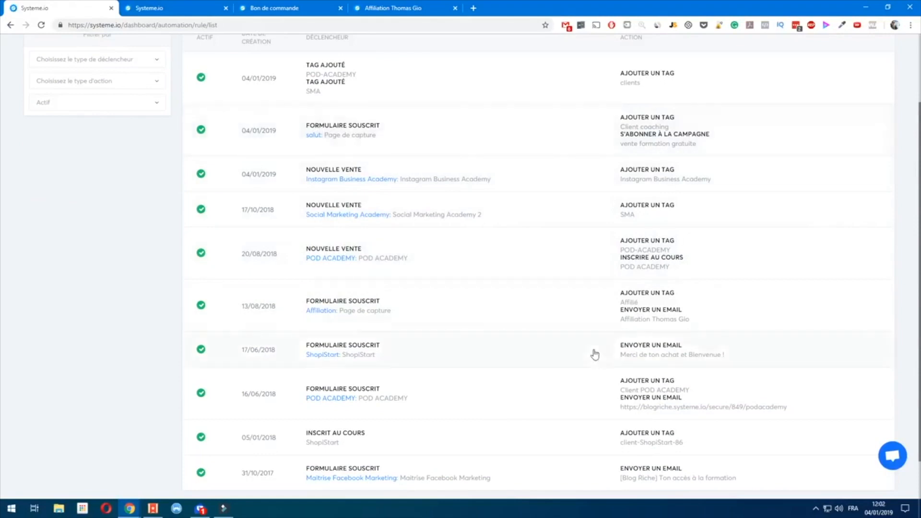
scroll(504, 362, "down", 1)
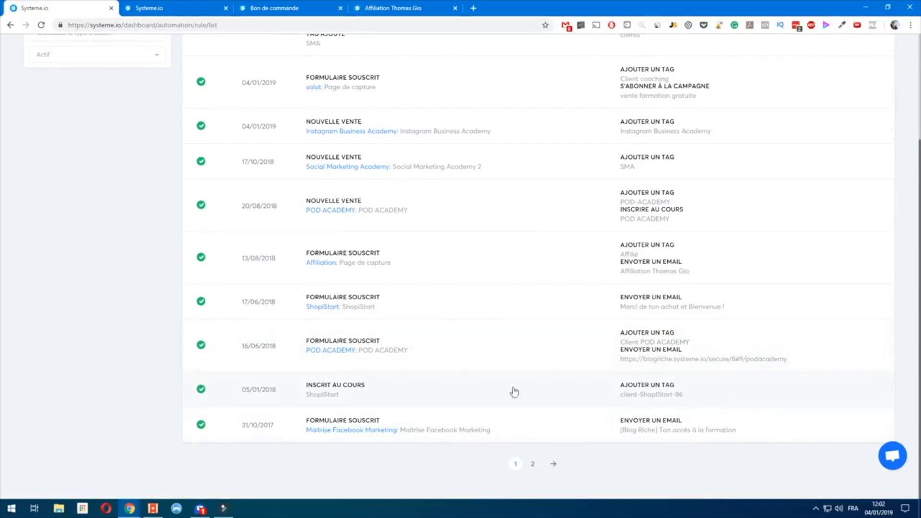
left_click(532, 464)
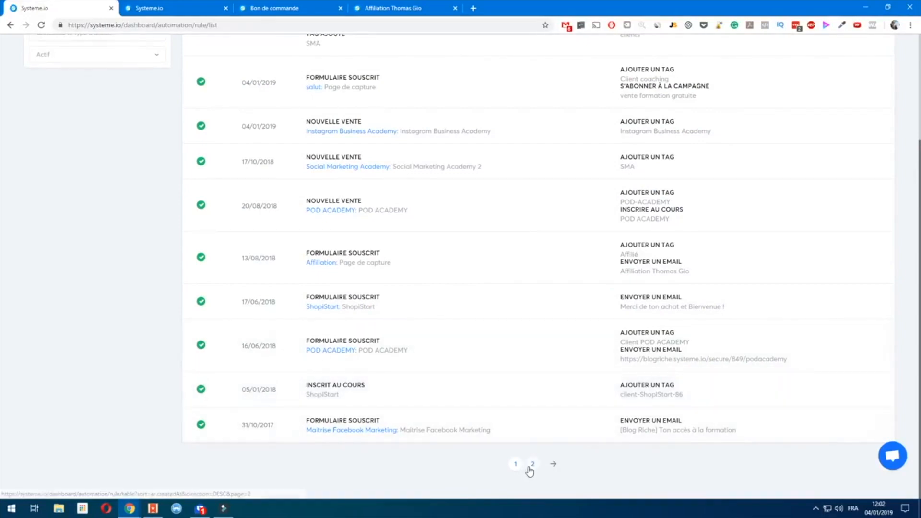
Examine the triggers available for a new automation rule, and return to the rules list without creating one
left_click(855, 92)
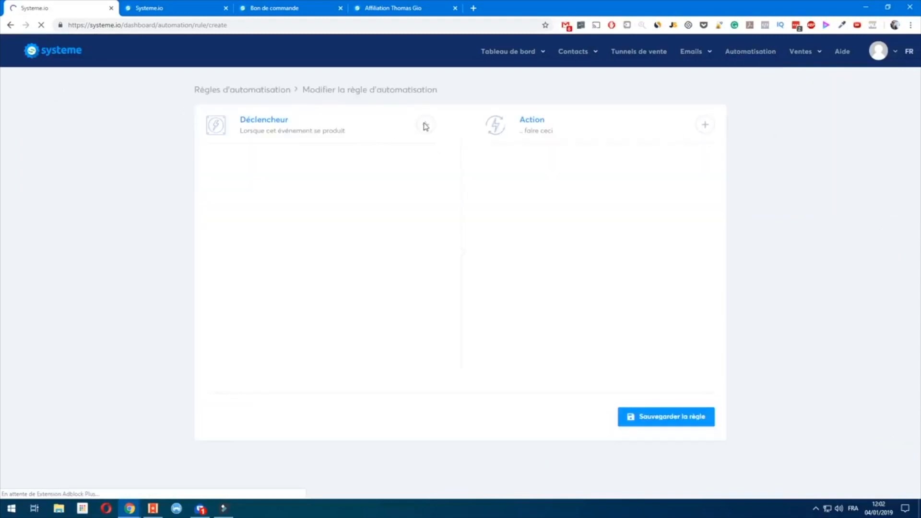
left_click(425, 126)
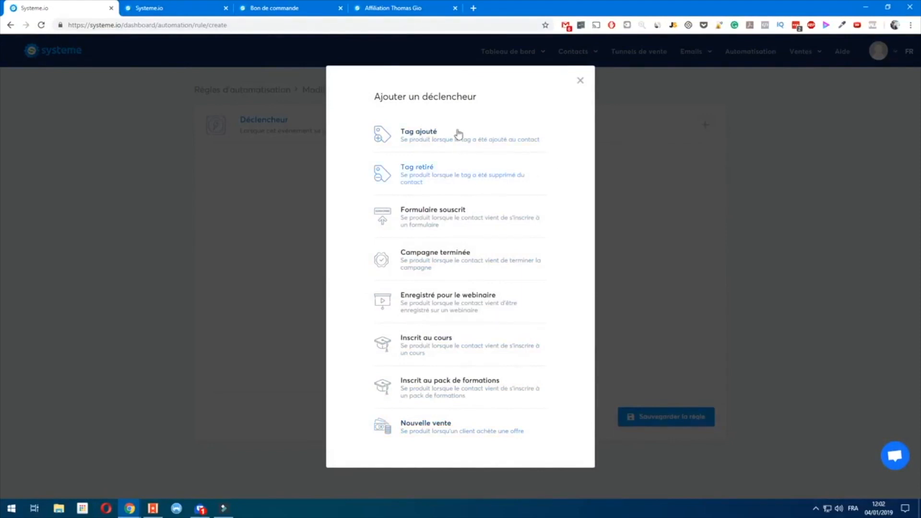
left_click(580, 81)
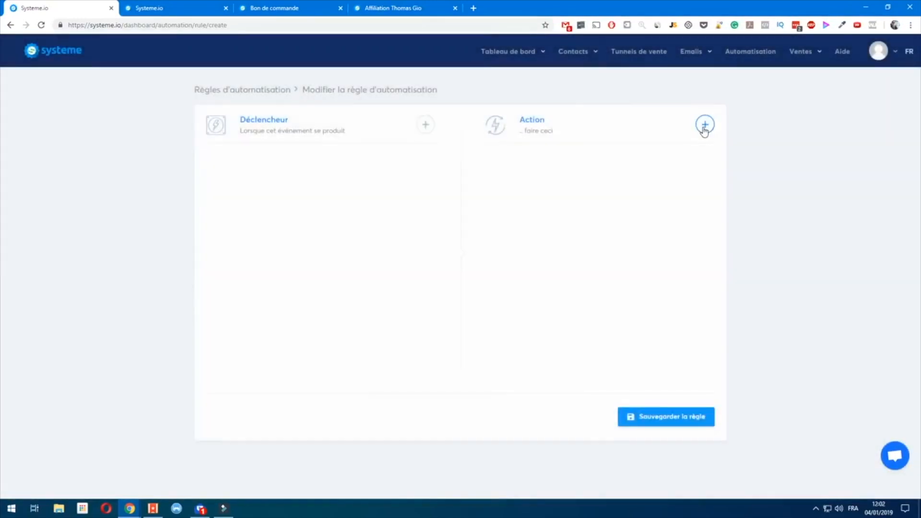
left_click(752, 55)
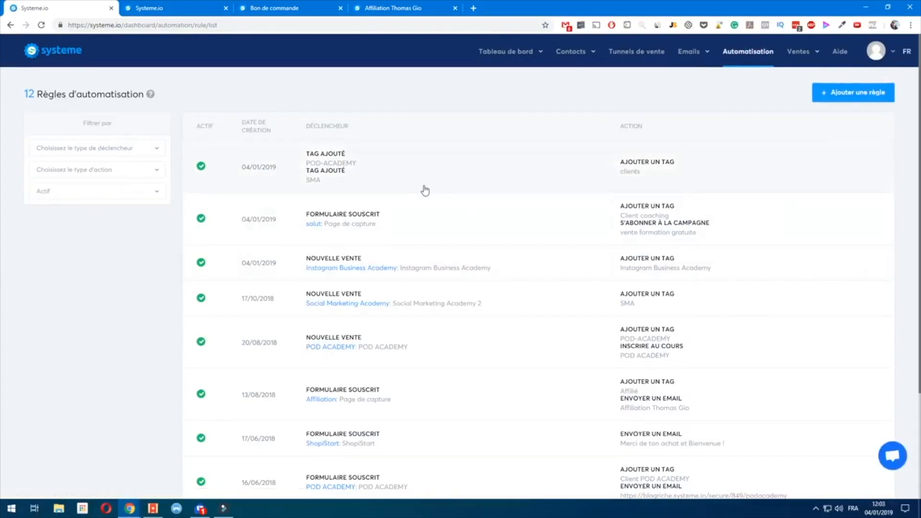
Filter the automation rules by the "Tag ajouté" trigger type and clear the filter again
left_click(155, 150)
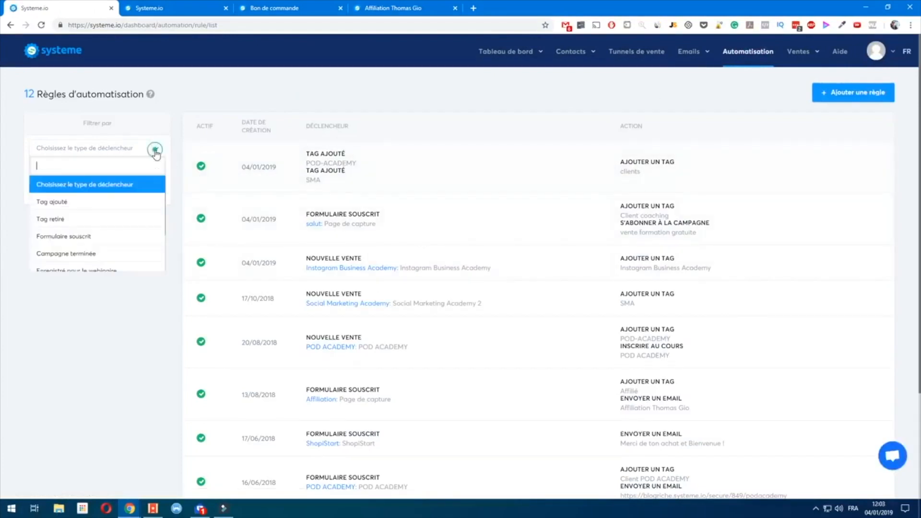
left_click(96, 202)
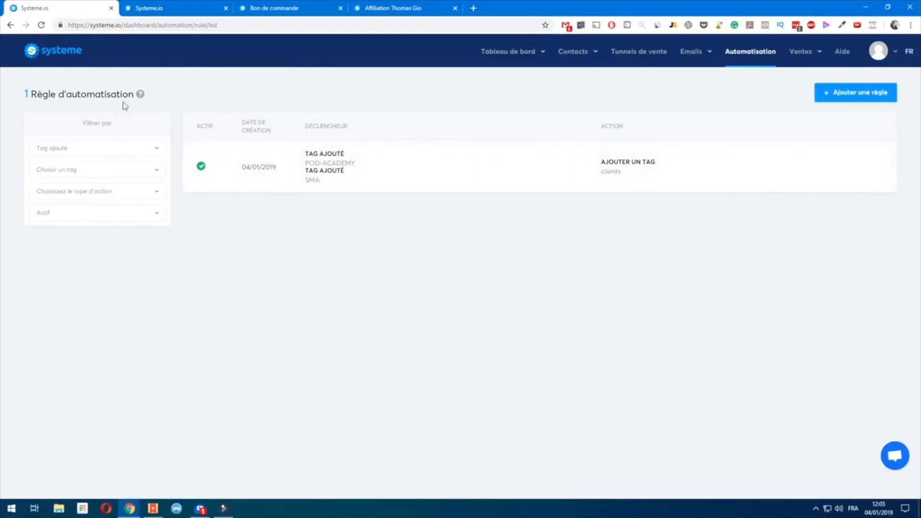
left_click(153, 148)
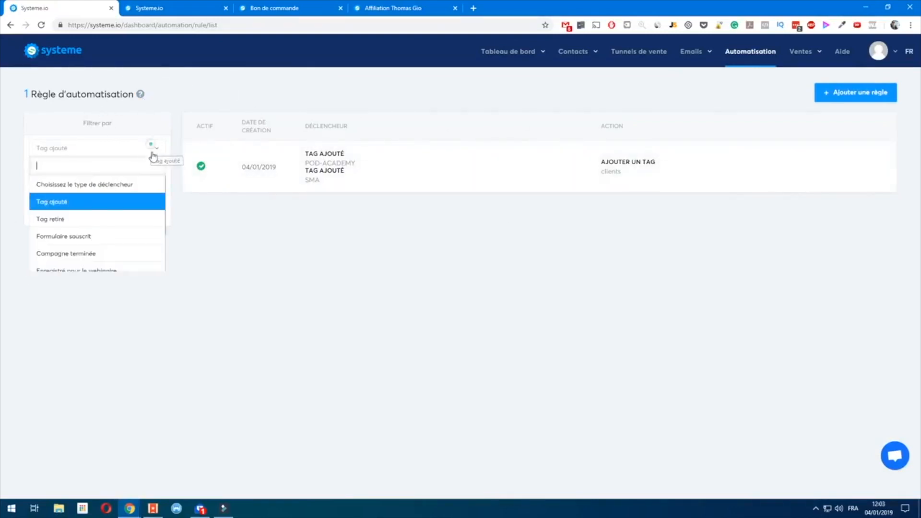
left_click(94, 185)
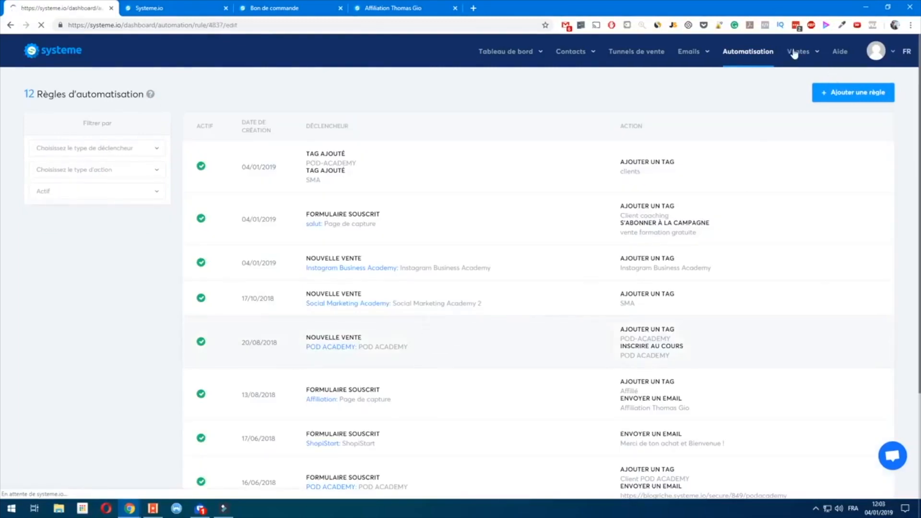
Look through the sales section's products, discount coupons, orders and payments
left_click(792, 49)
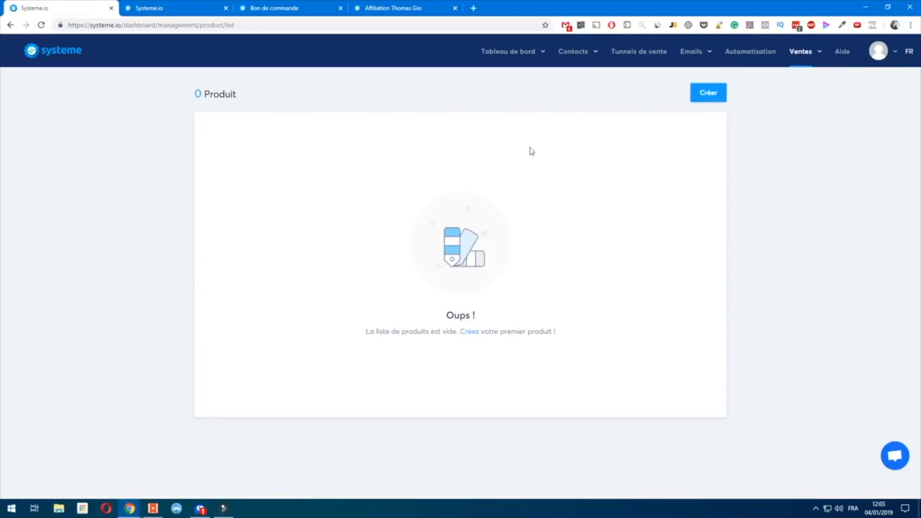
mouse_move(805, 61)
left_click(798, 88)
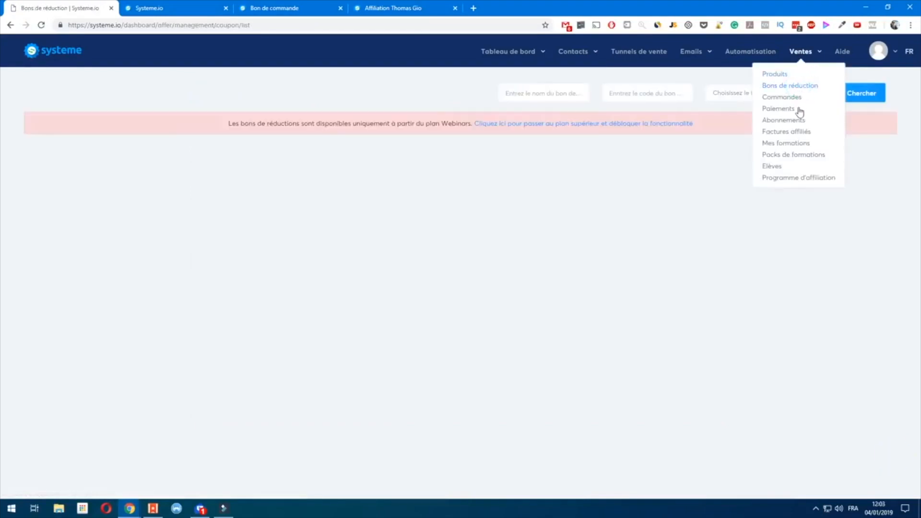
left_click(792, 98)
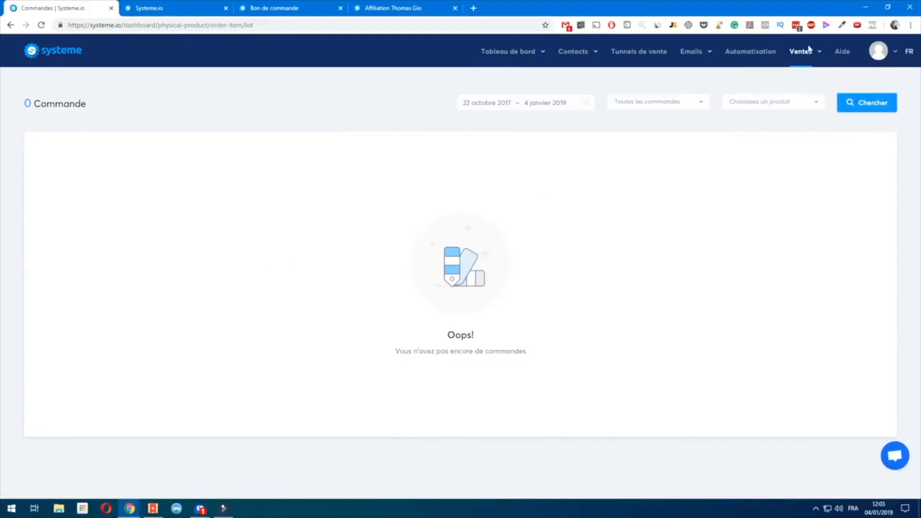
left_click(787, 106)
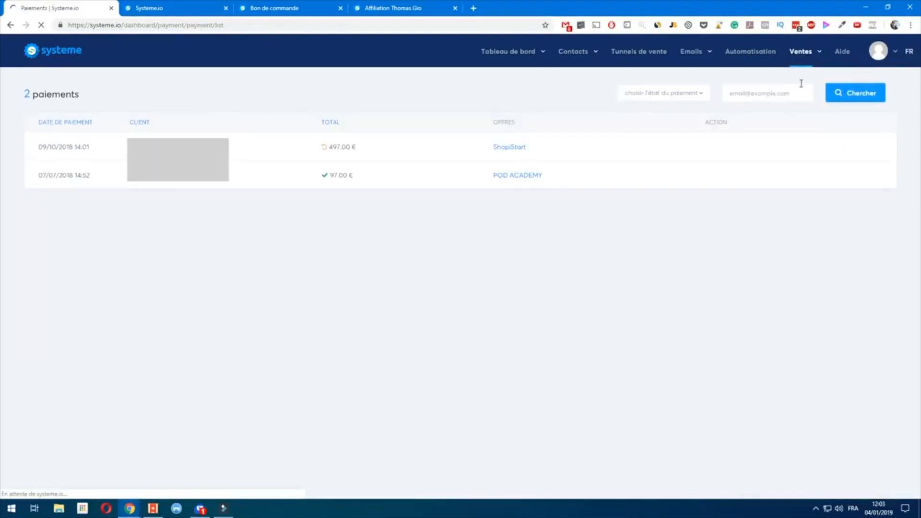
mouse_move(351, 176)
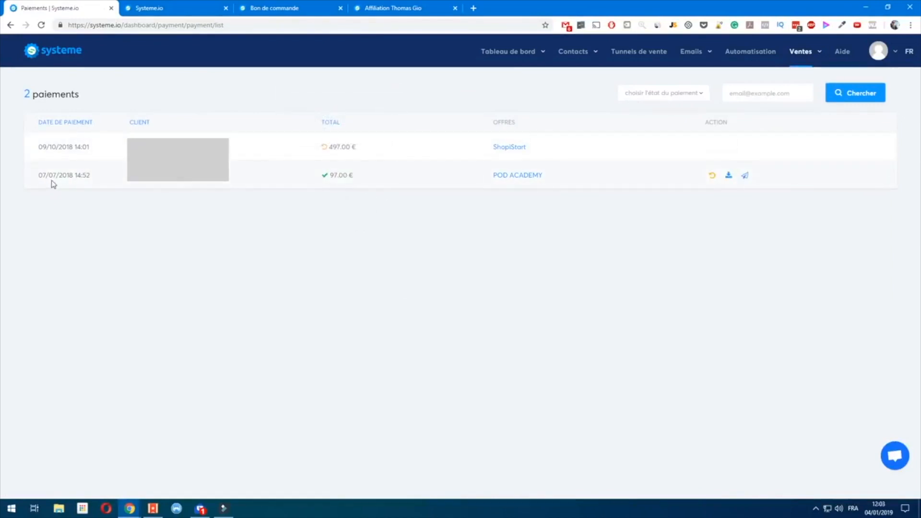
Check the status details of the ShopiStart payment in the payments list
left_click_drag(358, 147, 329, 147)
mouse_move(329, 147)
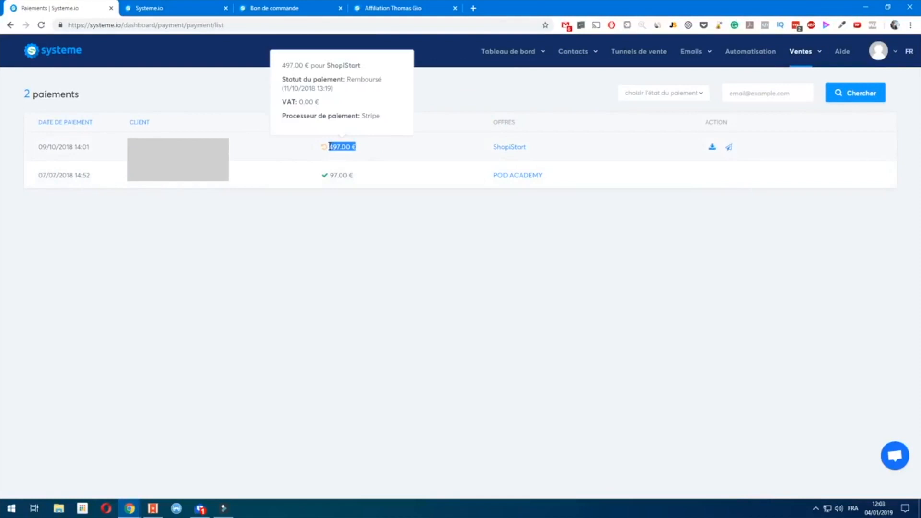
left_click(372, 223)
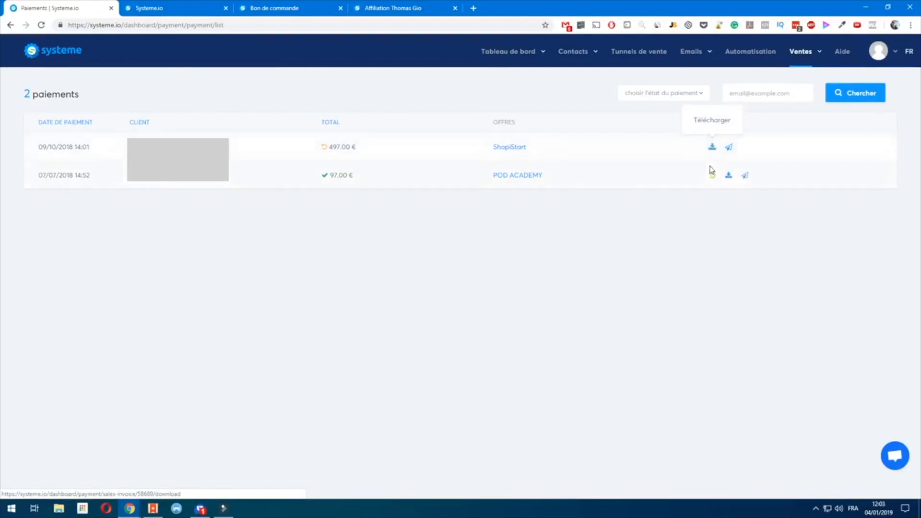
Look through the sales section's subscriptions, affiliate invoices, courses and course packs
mouse_move(814, 58)
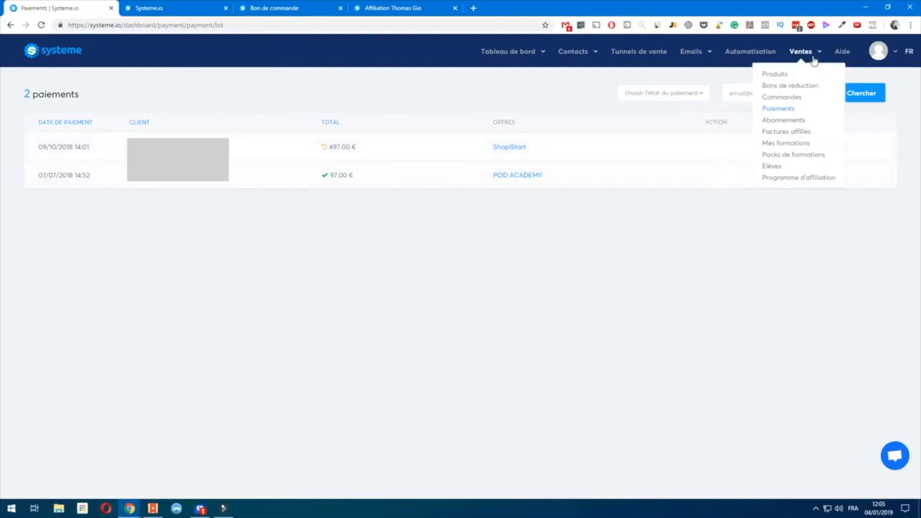
left_click(784, 121)
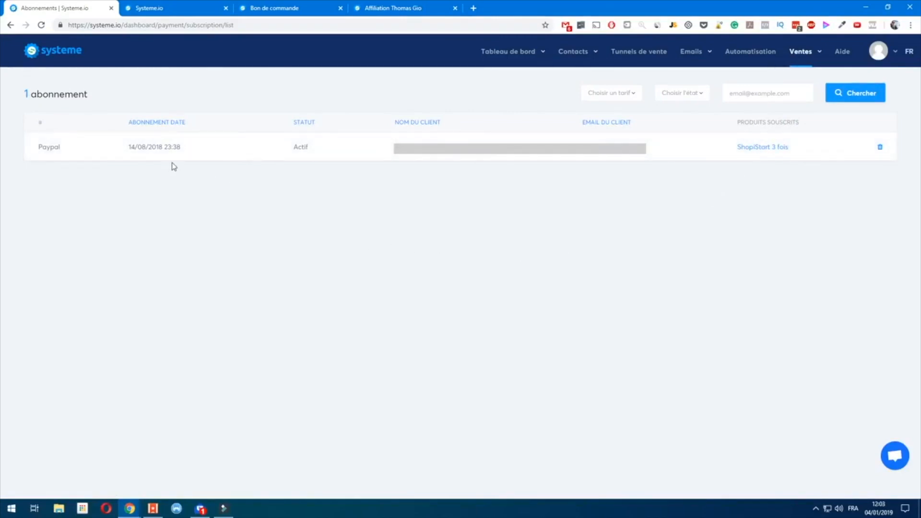
mouse_move(806, 60)
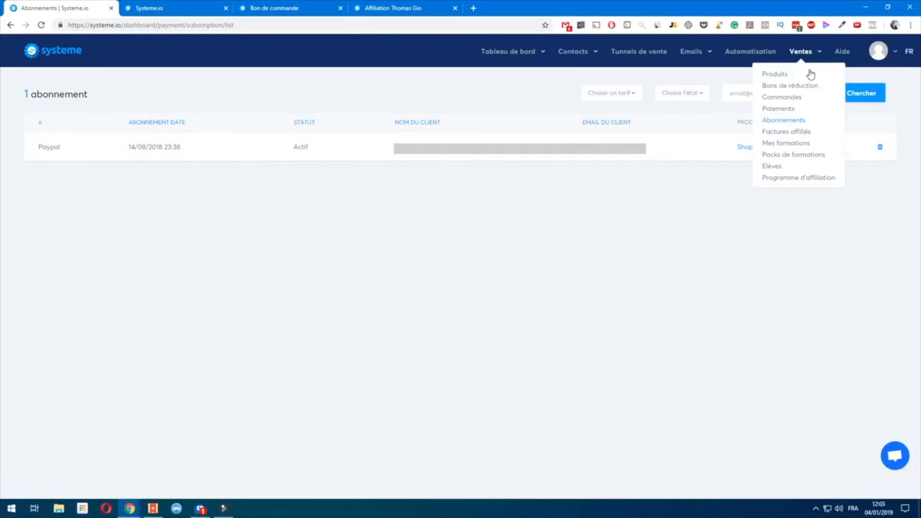
left_click(794, 135)
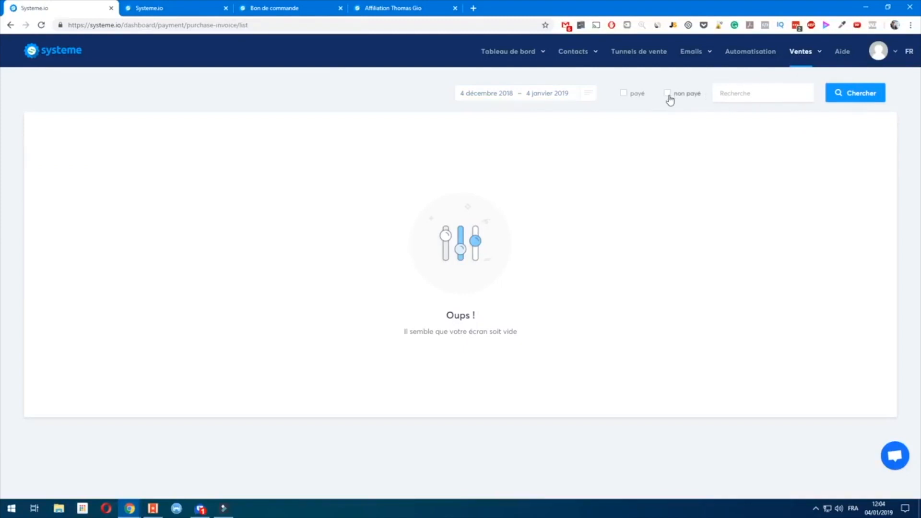
mouse_move(800, 60)
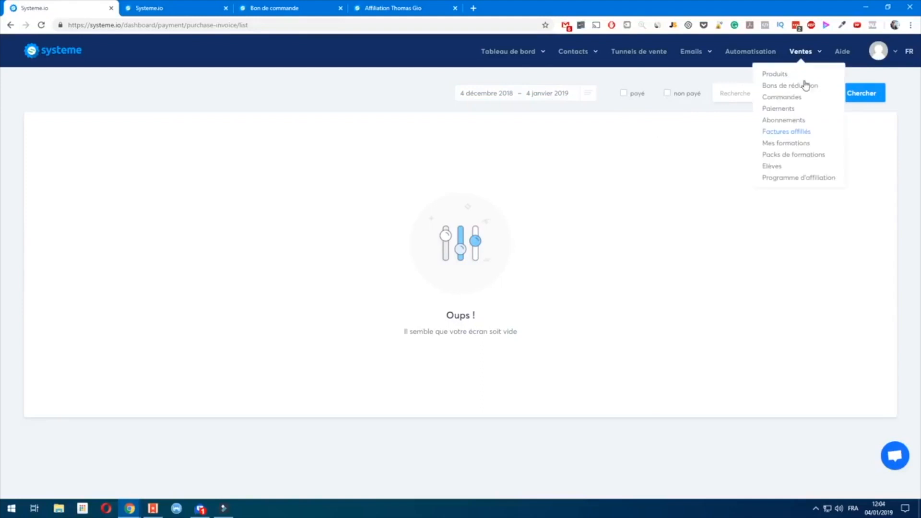
left_click(787, 142)
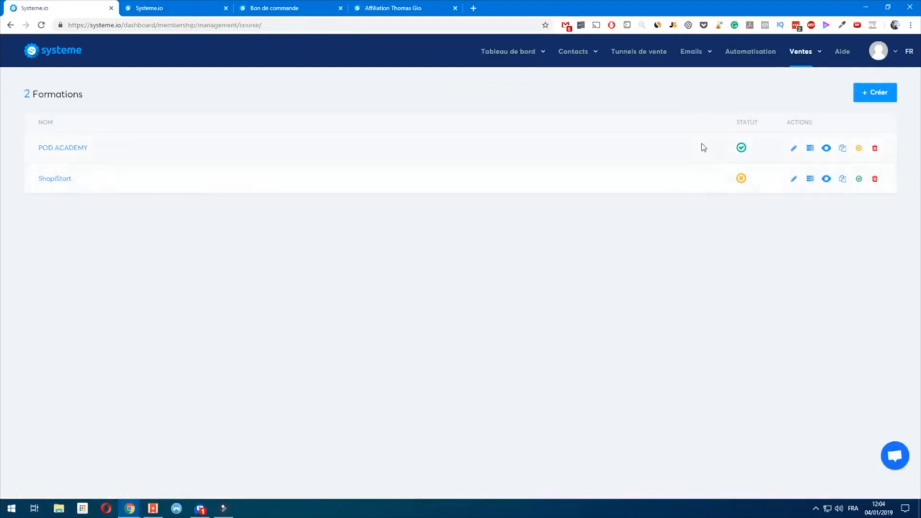
mouse_move(792, 59)
left_click(794, 154)
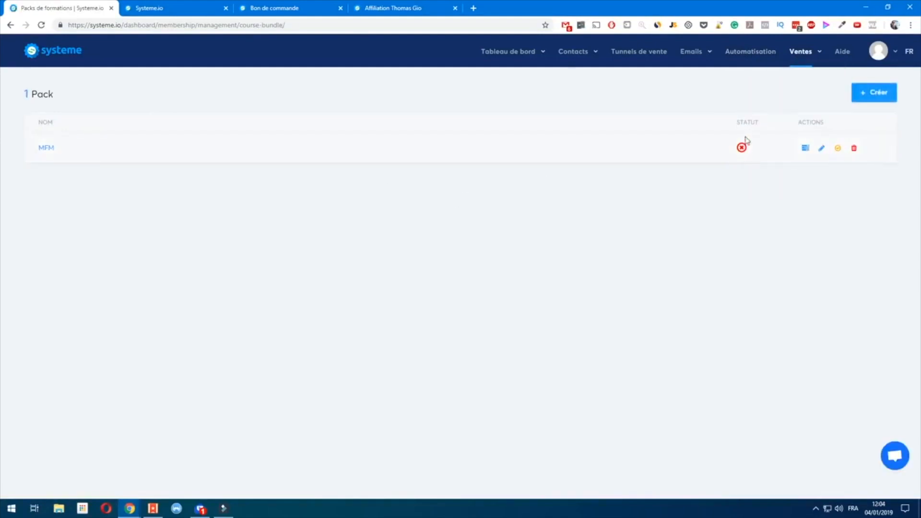
Open the student list and filter it by the POD ACADEMY course
mouse_move(809, 55)
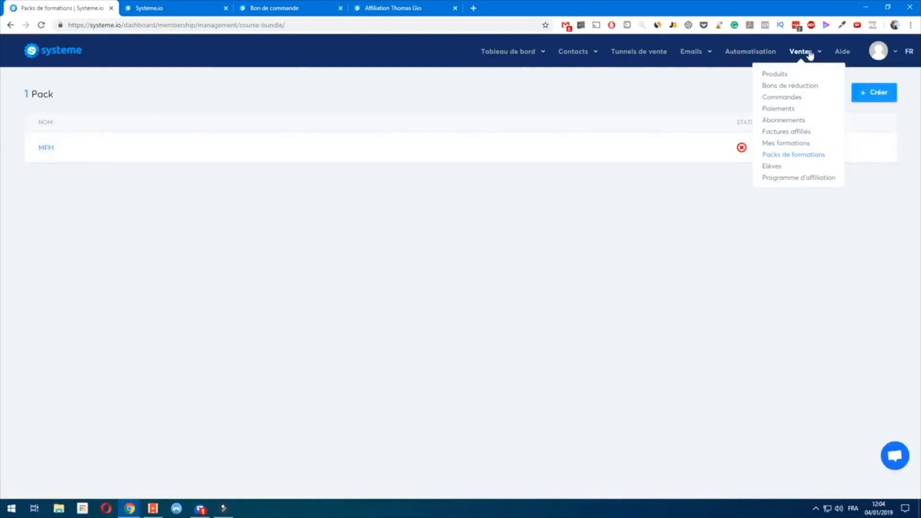
left_click(780, 168)
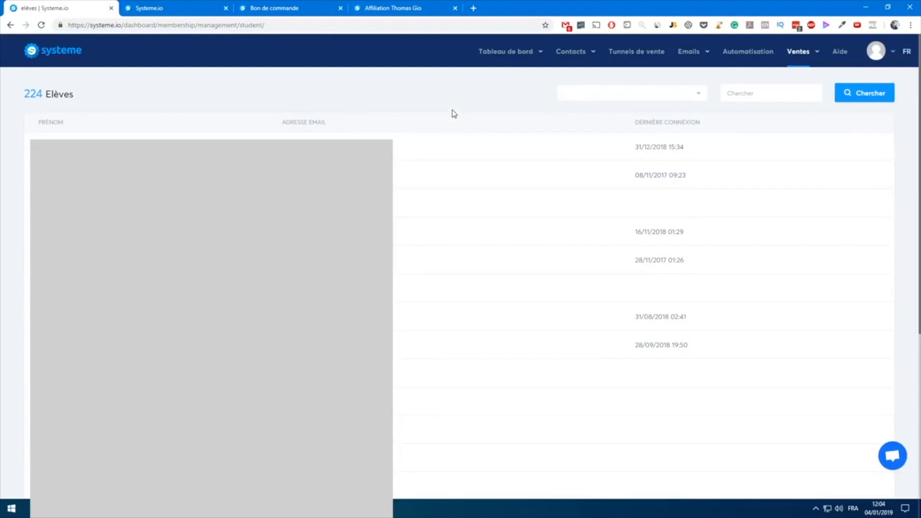
scroll(419, 245, "down", 10)
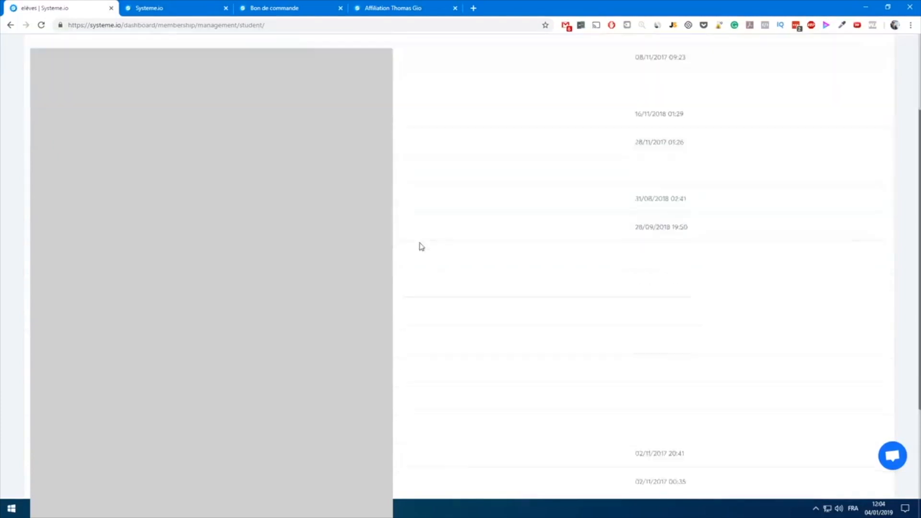
scroll(442, 296, "up", 10)
left_click(691, 98)
left_click(607, 152)
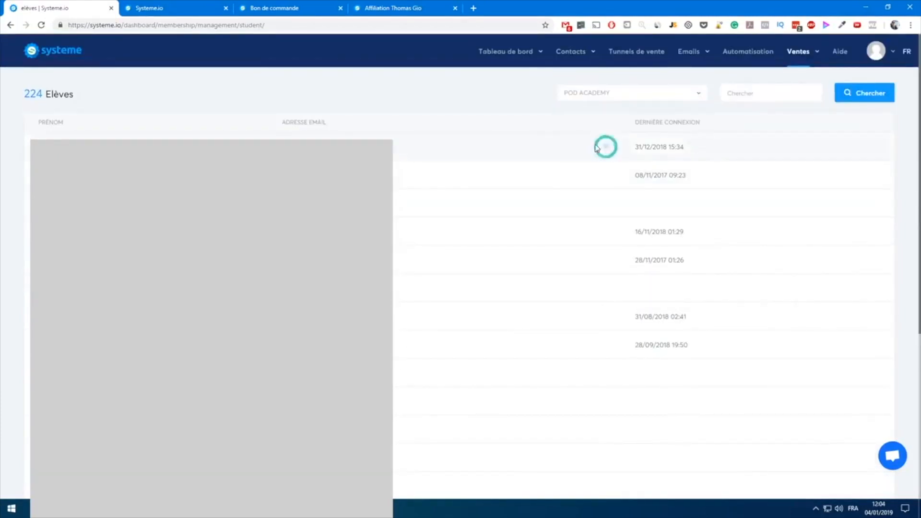
left_click(866, 93)
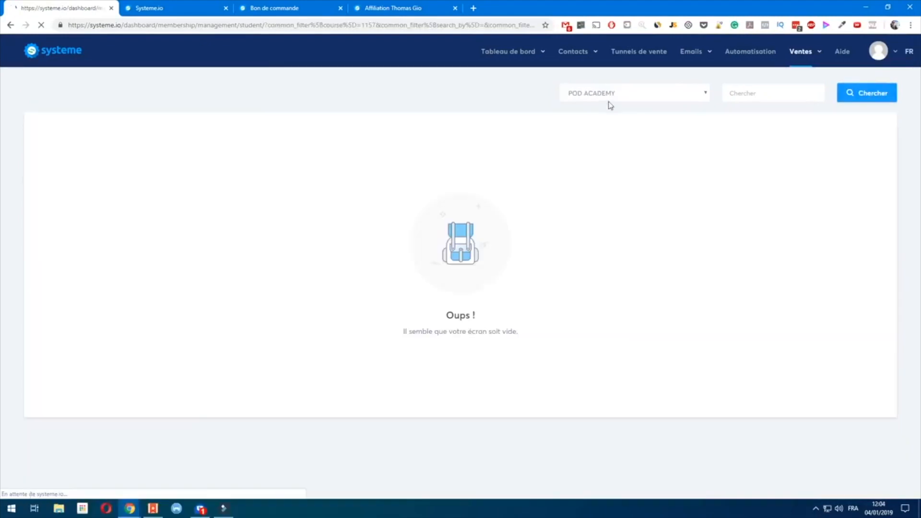
Filter the student list by the "Maitrise Facebook Marketing" course instead
left_click(616, 92)
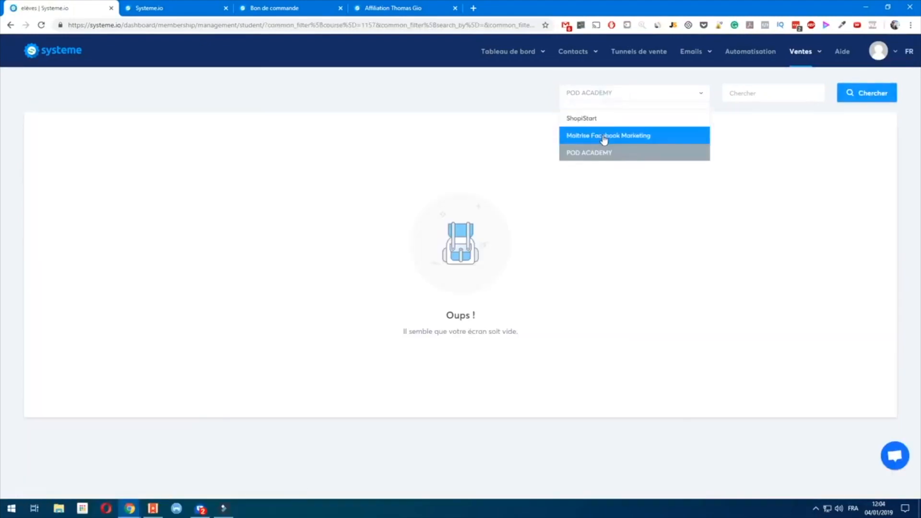
left_click(604, 138)
left_click(850, 94)
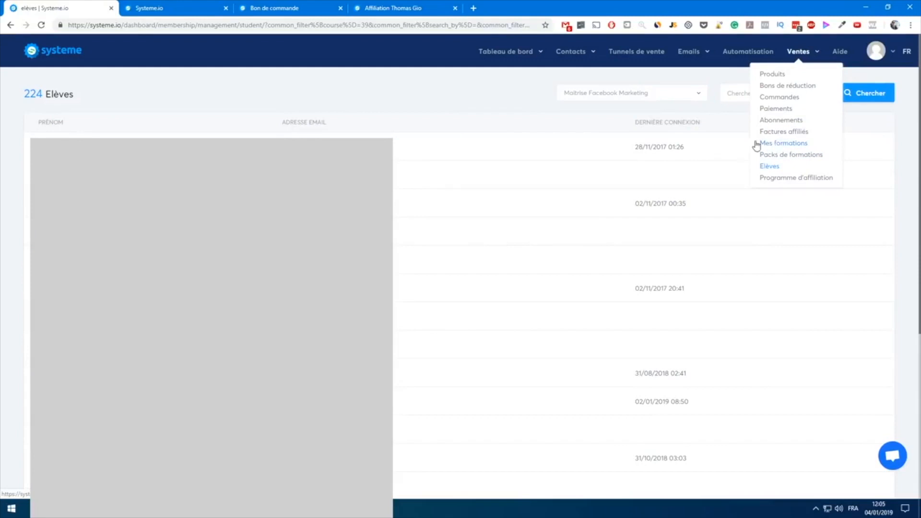
Review the affiliate program dashboard and its settings for default commission, minimum payout and payment delay
left_click(785, 179)
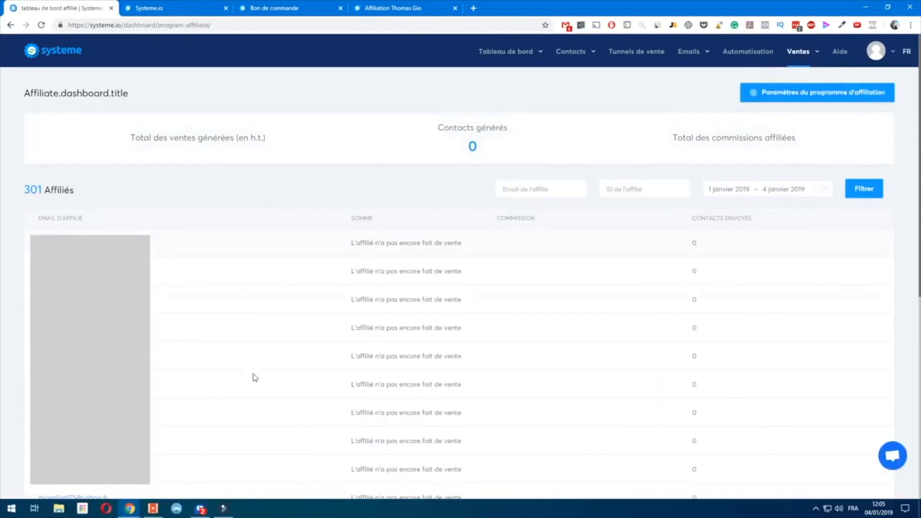
left_click_drag(434, 145, 496, 148)
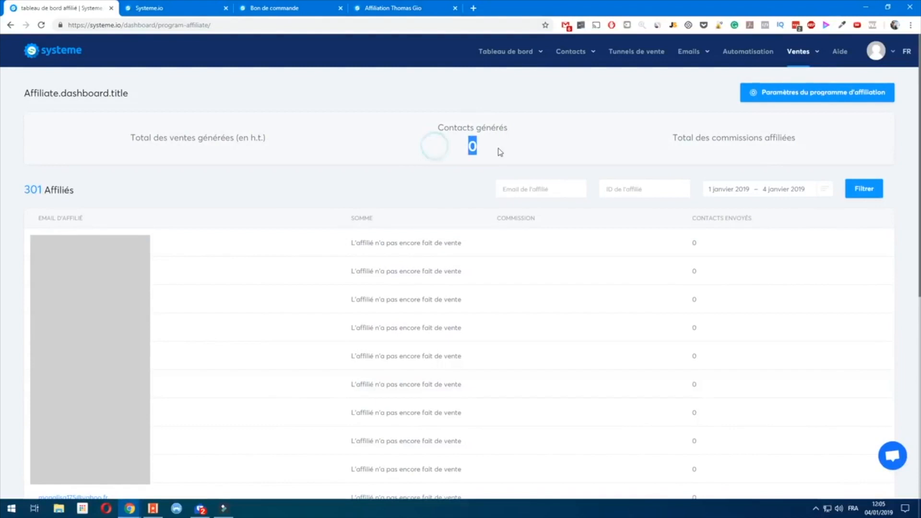
left_click(495, 147)
left_click(773, 99)
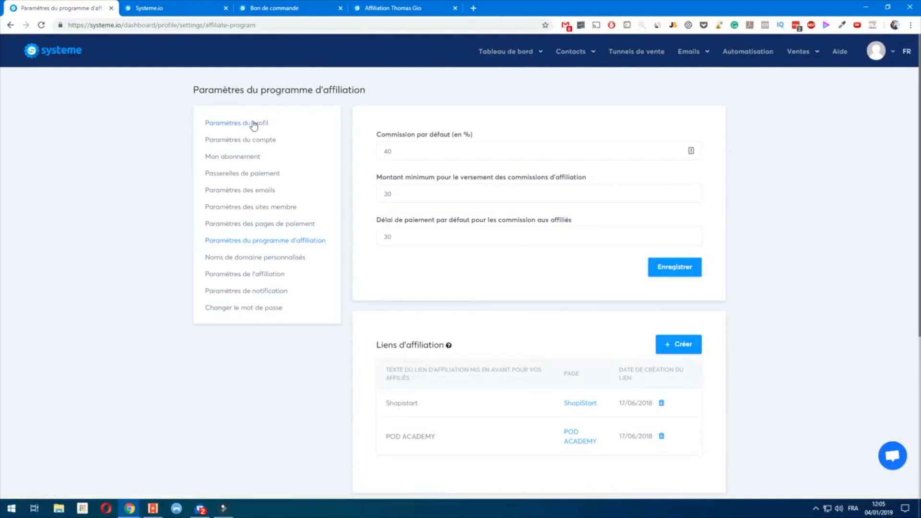
left_click_drag(411, 148, 392, 143)
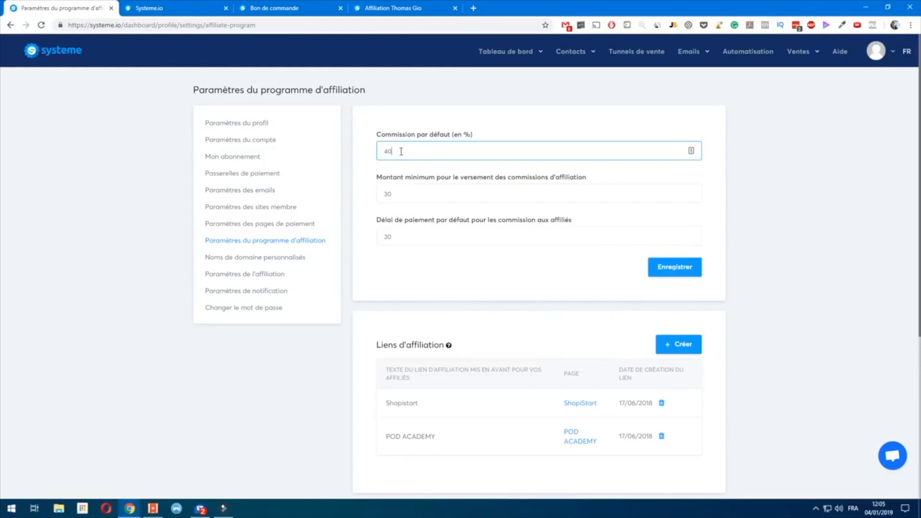
left_click_drag(399, 195, 382, 195)
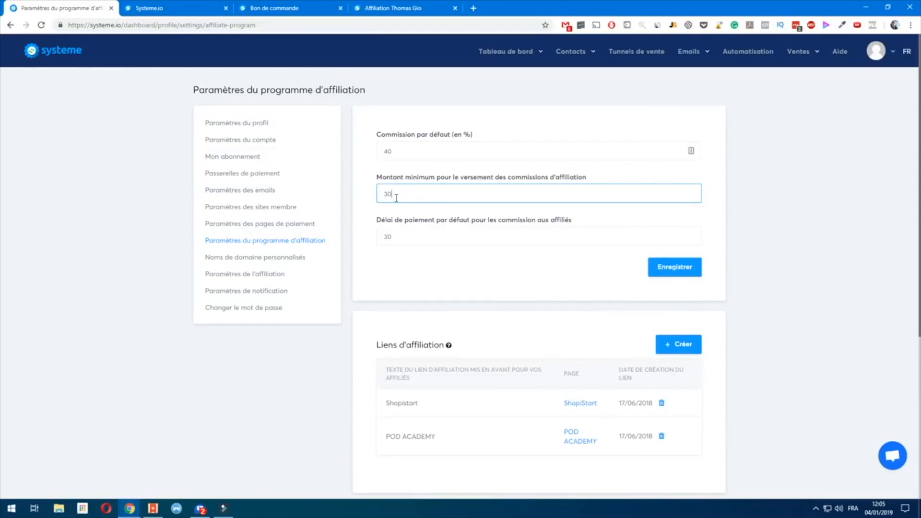
left_click(409, 237)
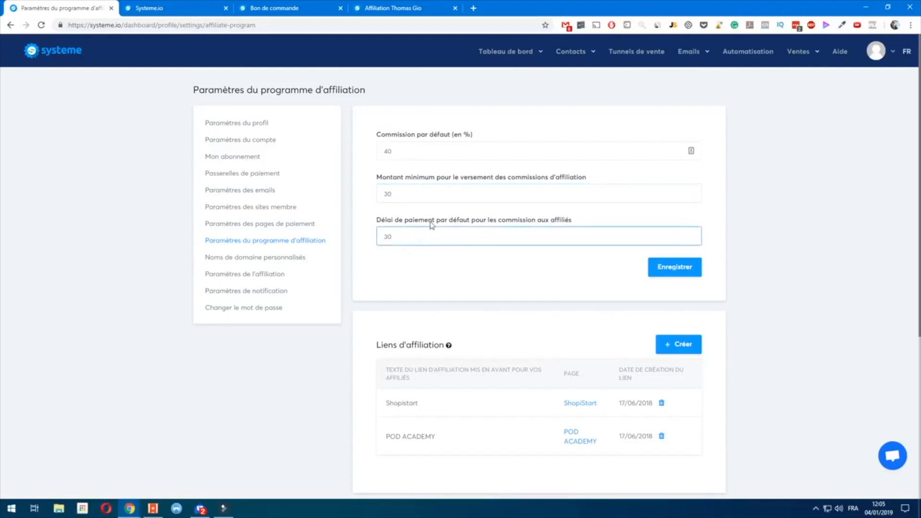
Look through the profile settings, account settings, subscription plans and payment gateways
left_click(262, 126)
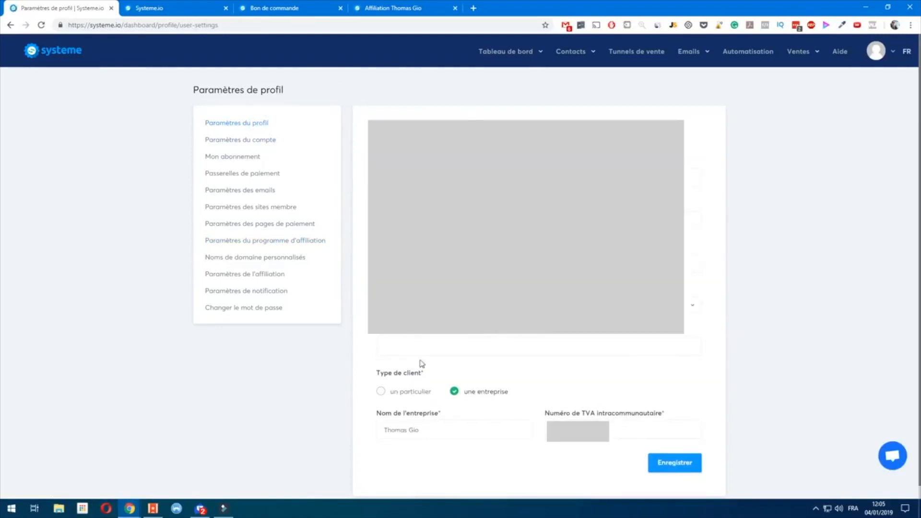
left_click(250, 142)
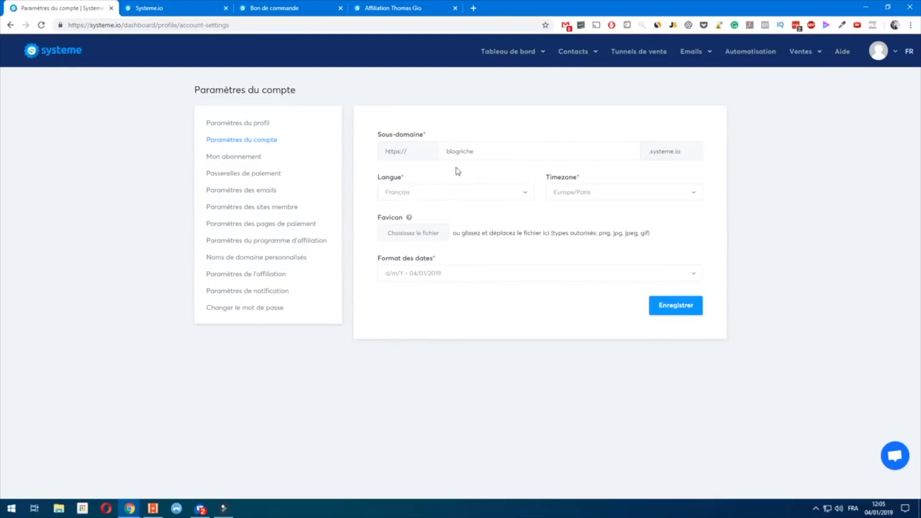
left_click(257, 157)
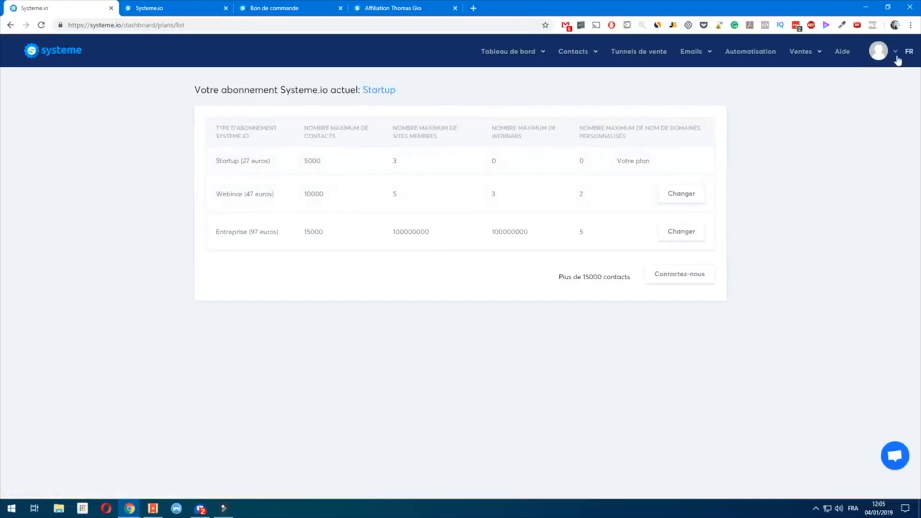
key("alt+Left")
left_click(247, 177)
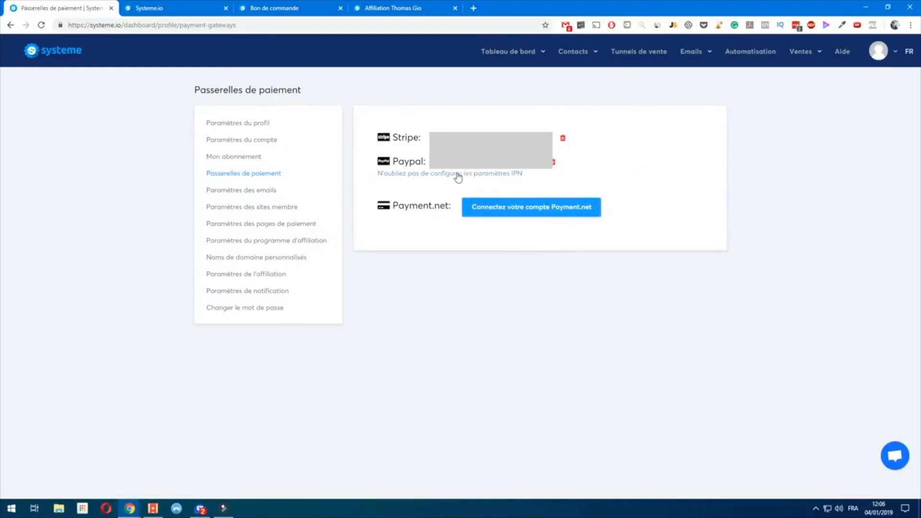
Check the test and sender address fields in the email settings, and save the settings
left_click(270, 191)
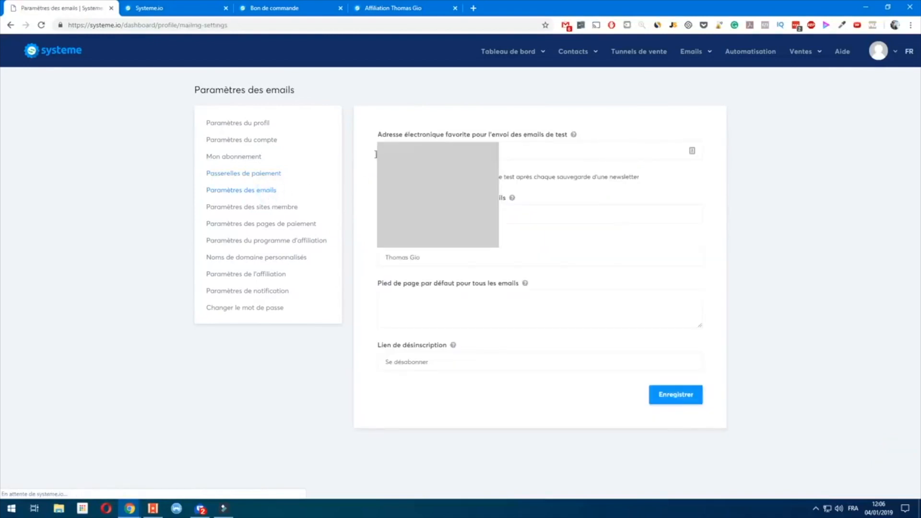
left_click(508, 151)
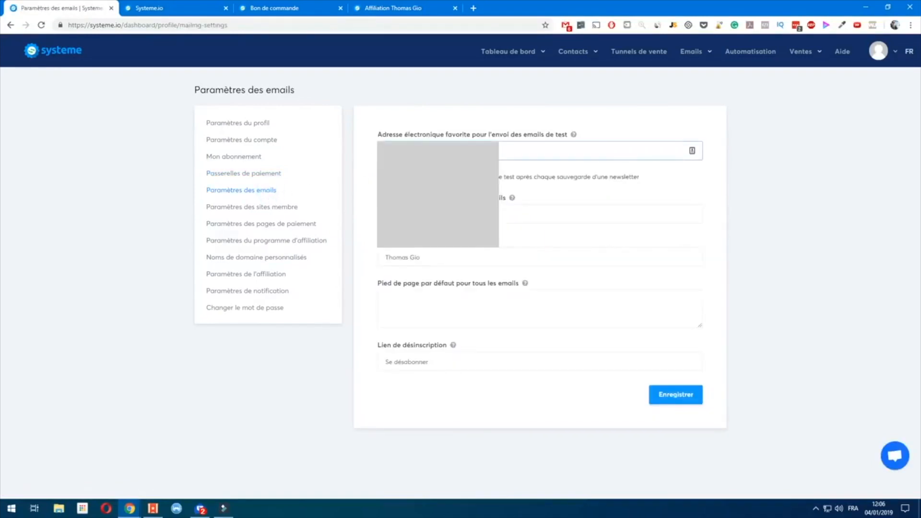
left_click(509, 214)
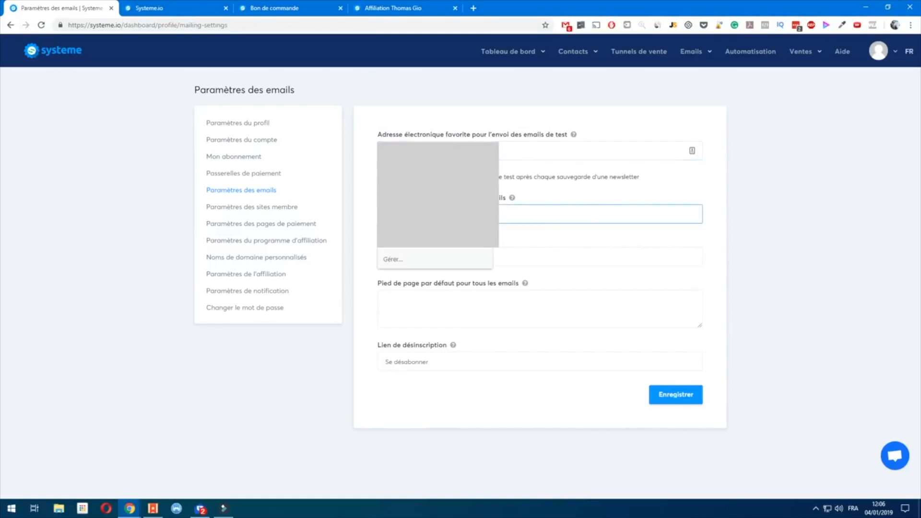
left_click(509, 151)
left_click(786, 245)
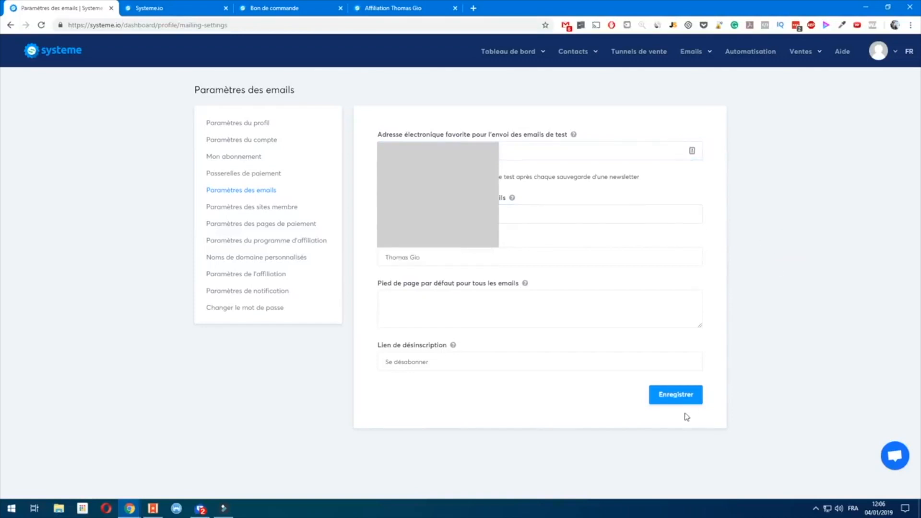
left_click(687, 398)
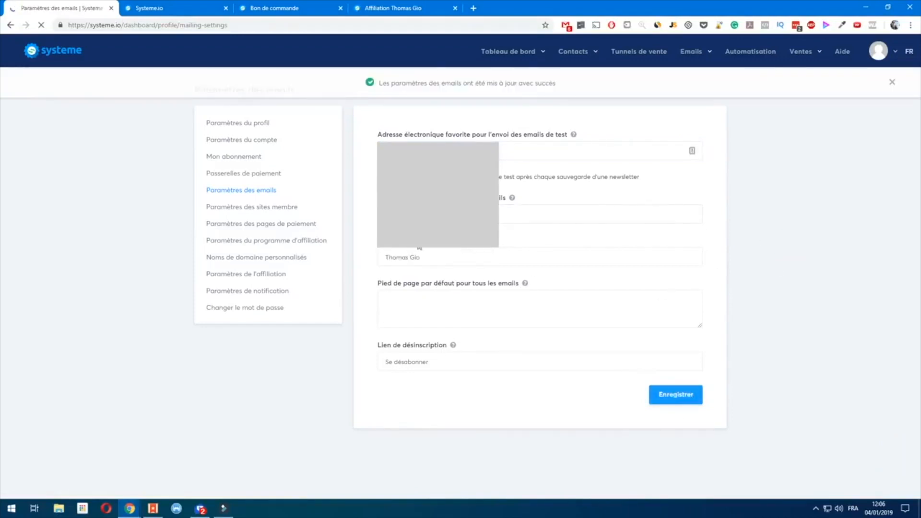
Review the member site settings and the payment page settings down to the default footer HTML code
left_click(261, 208)
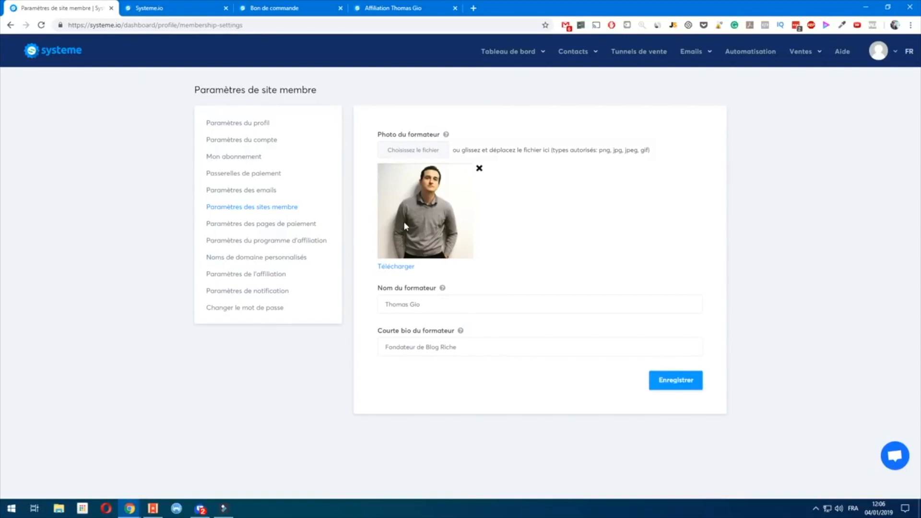
left_click(281, 224)
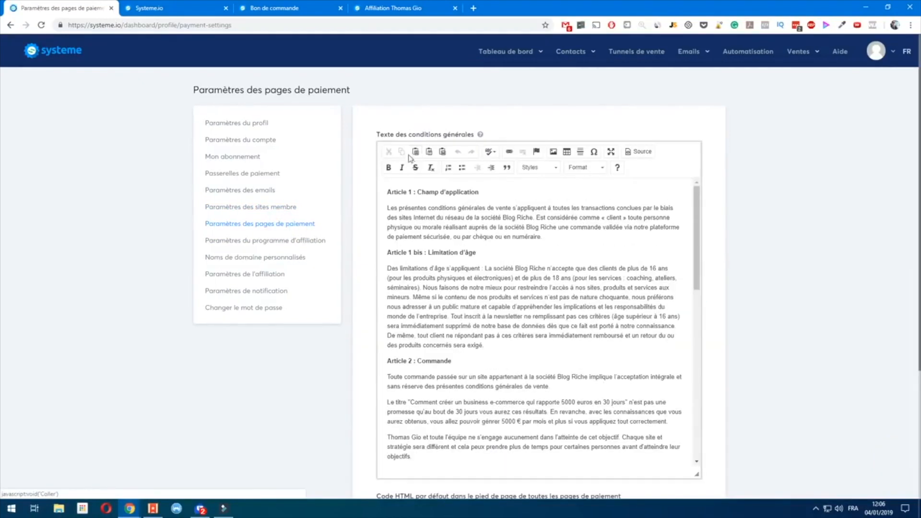
scroll(537, 223, "down", 1)
scroll(753, 347, "down", 4)
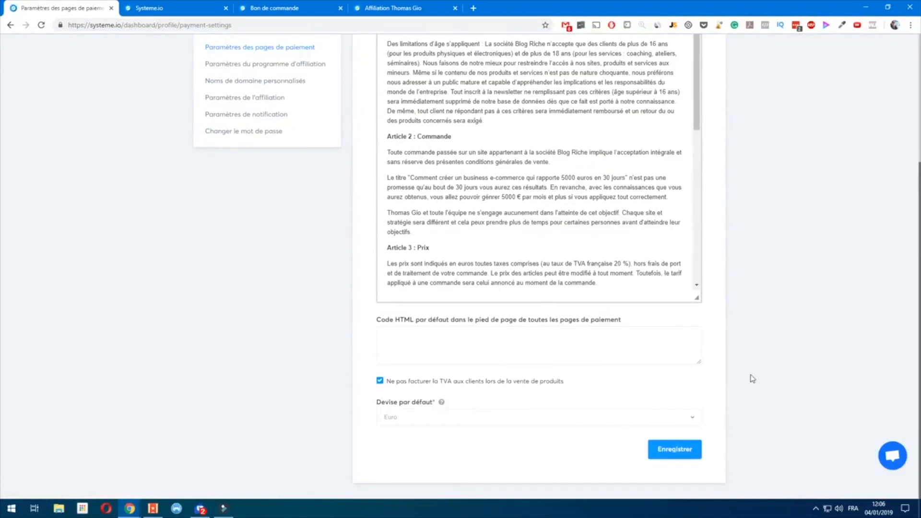
left_click(473, 337)
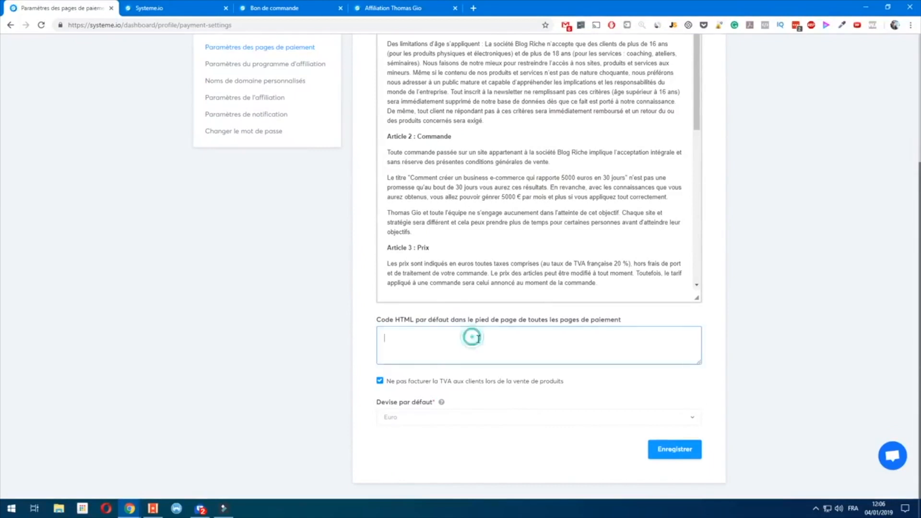
Review the payment page terms, affiliate program settings, custom domain names, commission payout methods and notification settings
scroll(431, 439, "up", 3)
scroll(431, 439, "down", 4)
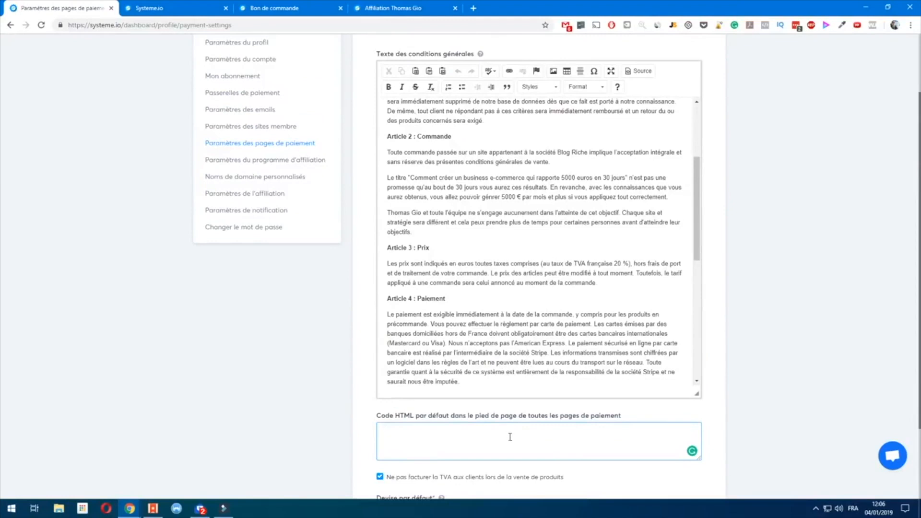
left_click(268, 161)
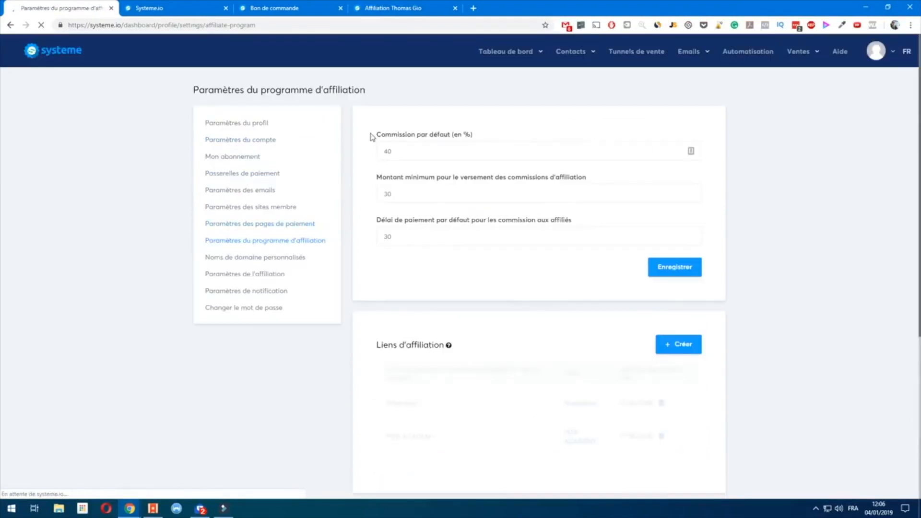
left_click(287, 257)
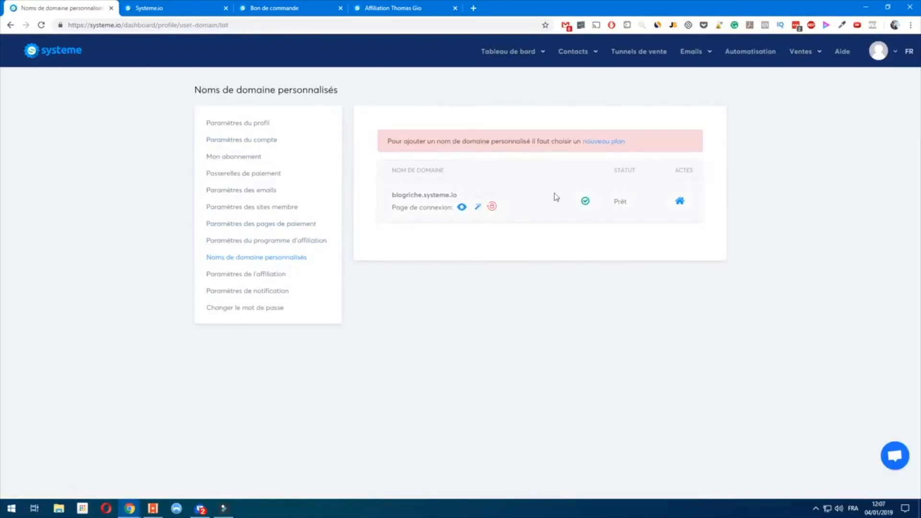
left_click(238, 273)
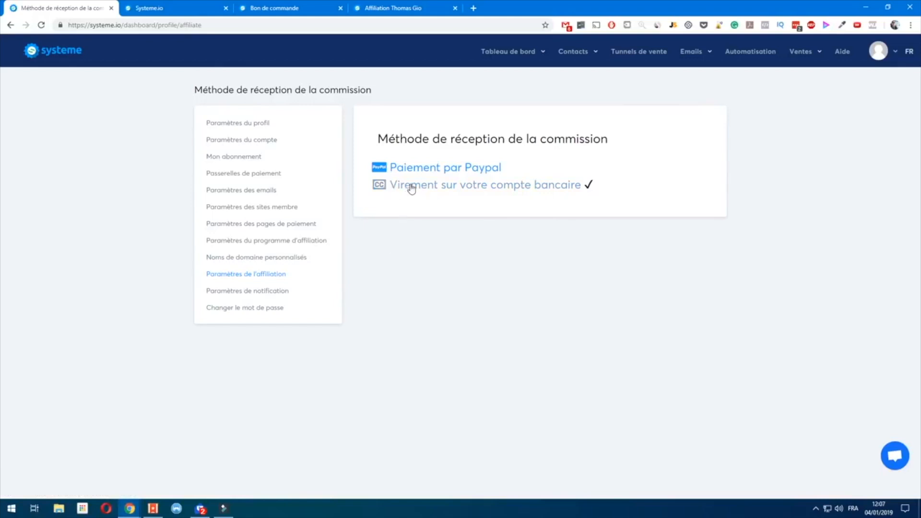
left_click(237, 292)
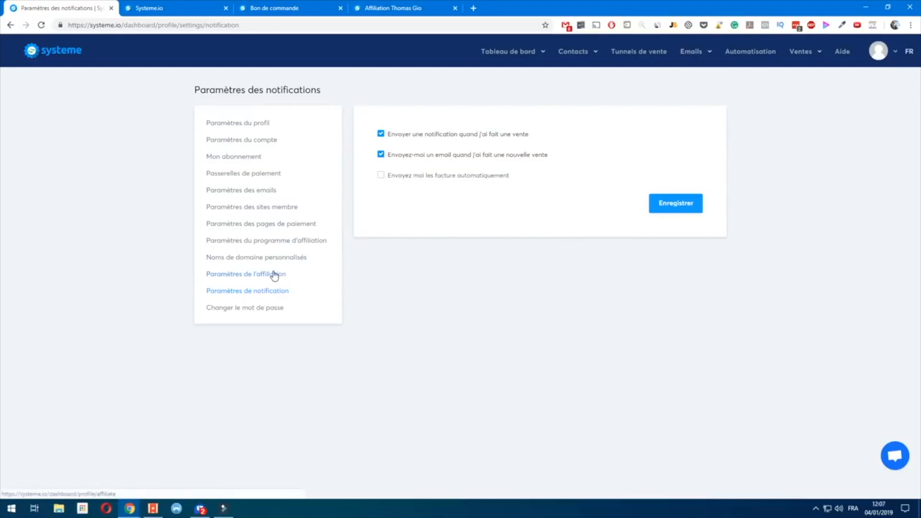
Look at the bonjour funnel's name, domain, payment methods and currency settings from the sales funnel list, and close them unchanged
left_click(658, 56)
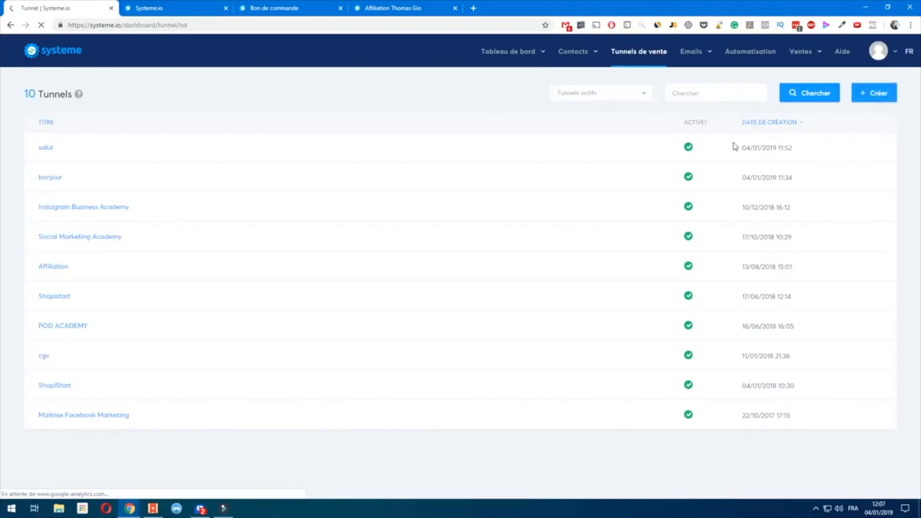
mouse_move(826, 181)
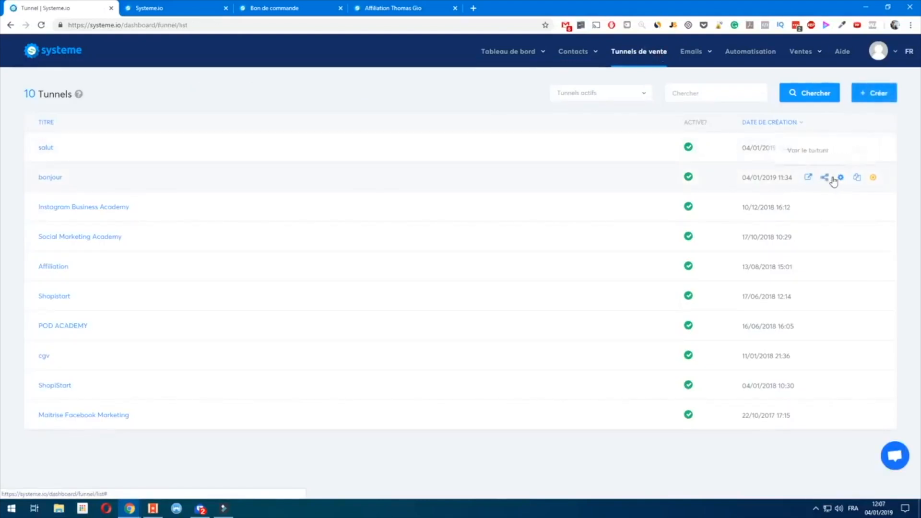
left_click(841, 178)
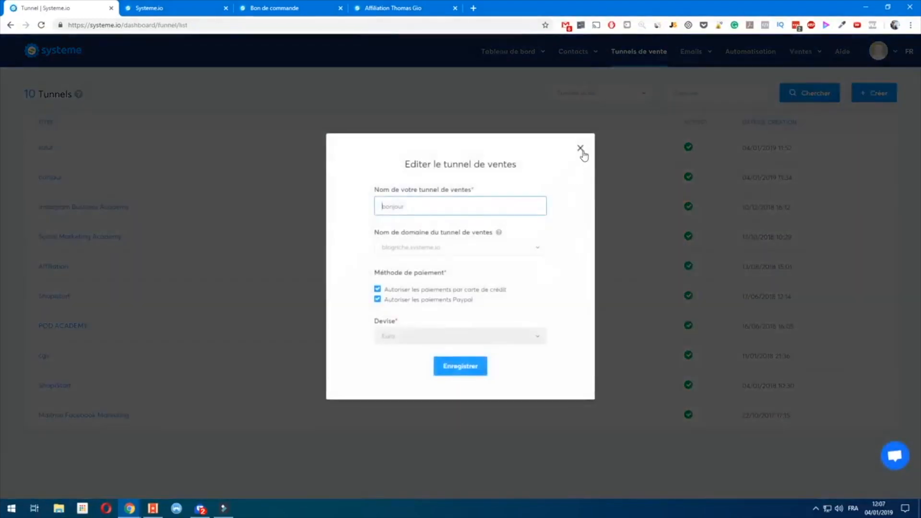
left_click(582, 151)
Open the bonjour funnel's sales page in the page editor and bring up its page settings down to the tracking codes
left_click(41, 176)
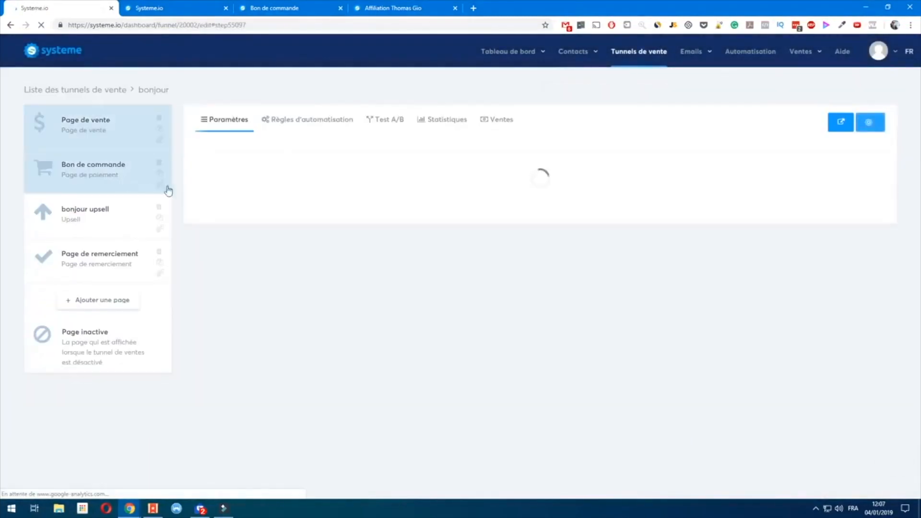
left_click(863, 205)
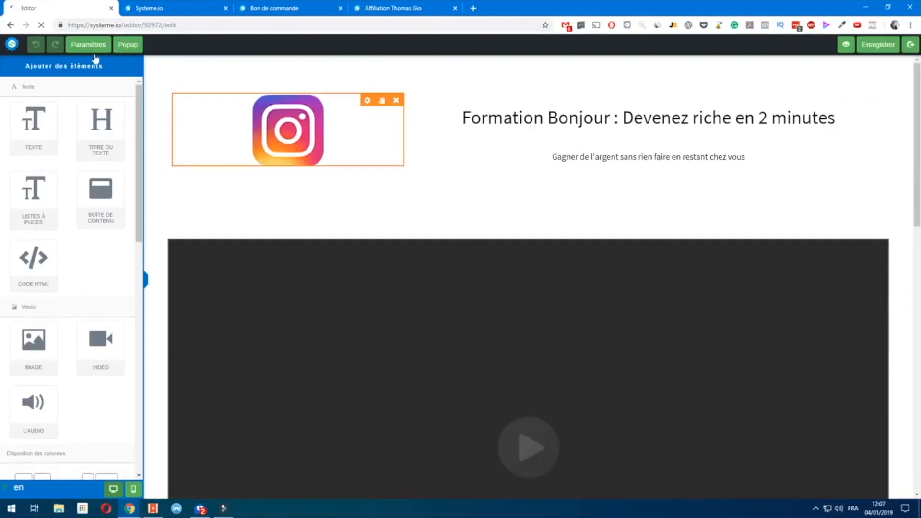
left_click(91, 44)
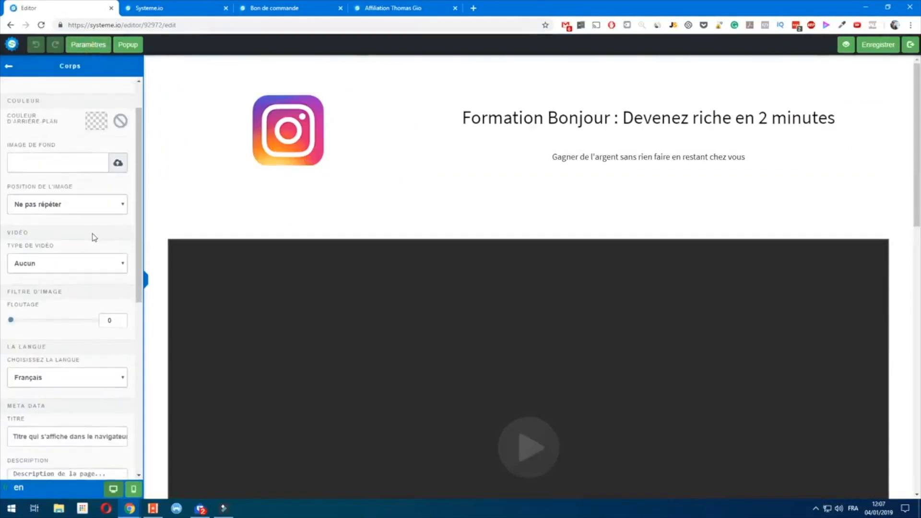
scroll(94, 238, "down", 6)
Check the header and footer tracking code fields, save the sales page and exit the editor
left_click(38, 386)
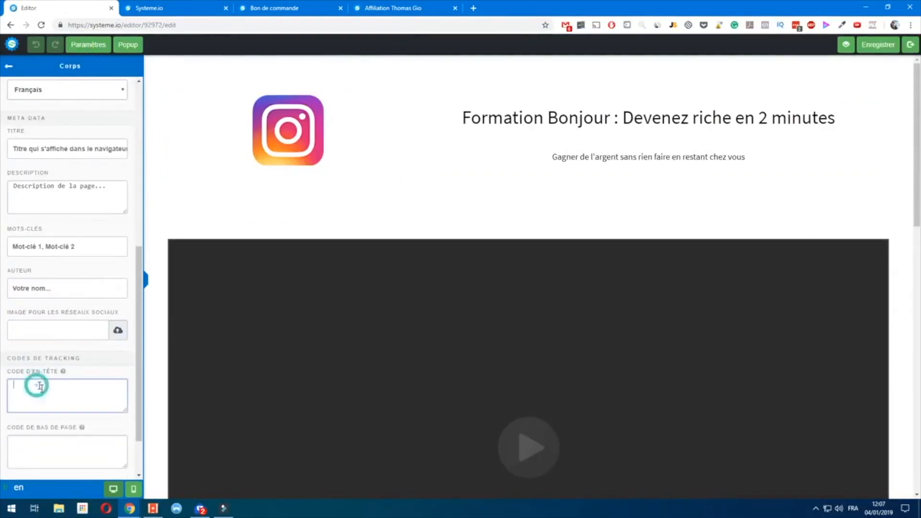
left_click(53, 437)
left_click(39, 386)
left_click(27, 386)
left_click_drag(8, 358, 87, 363)
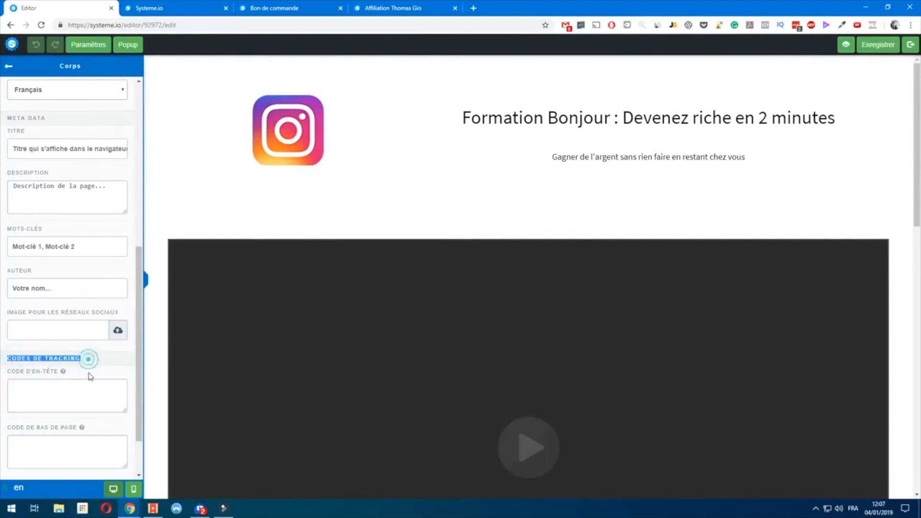
left_click(74, 386)
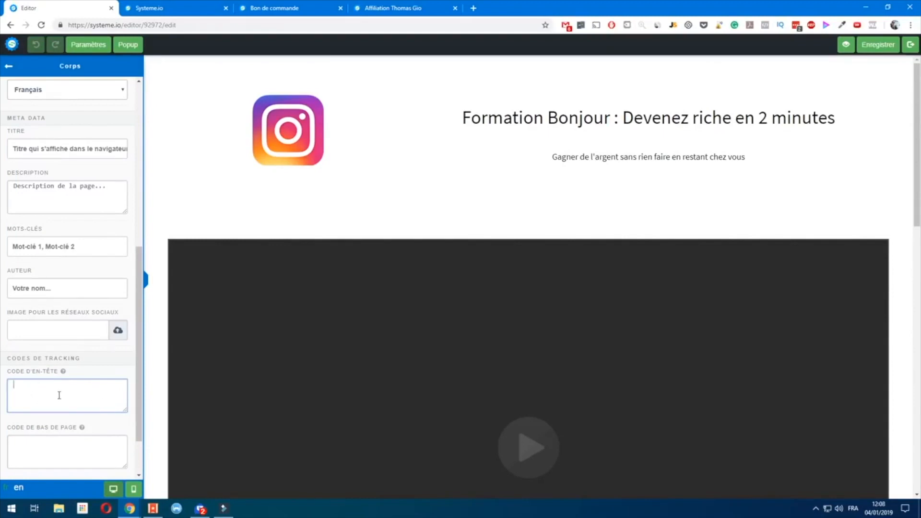
left_click(885, 45)
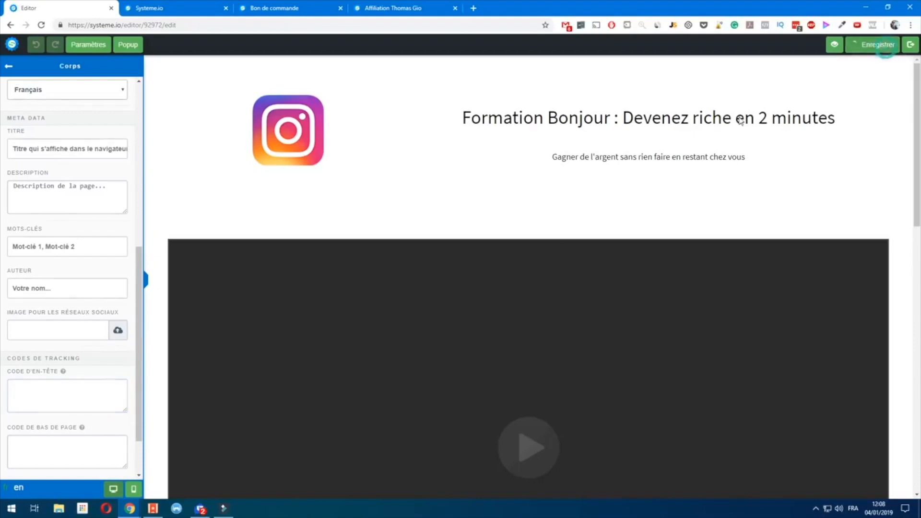
left_click(910, 45)
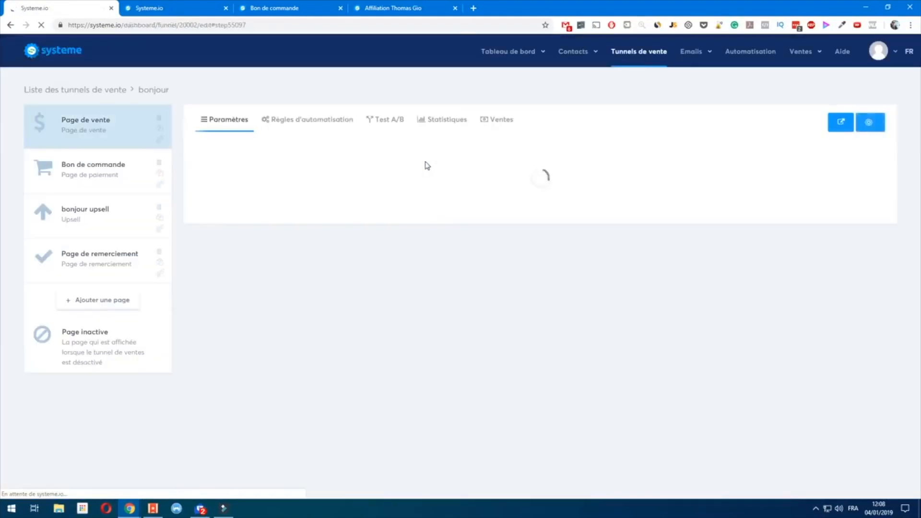
View the bonjour funnel's statistics and return to the main dashboard
left_click(446, 121)
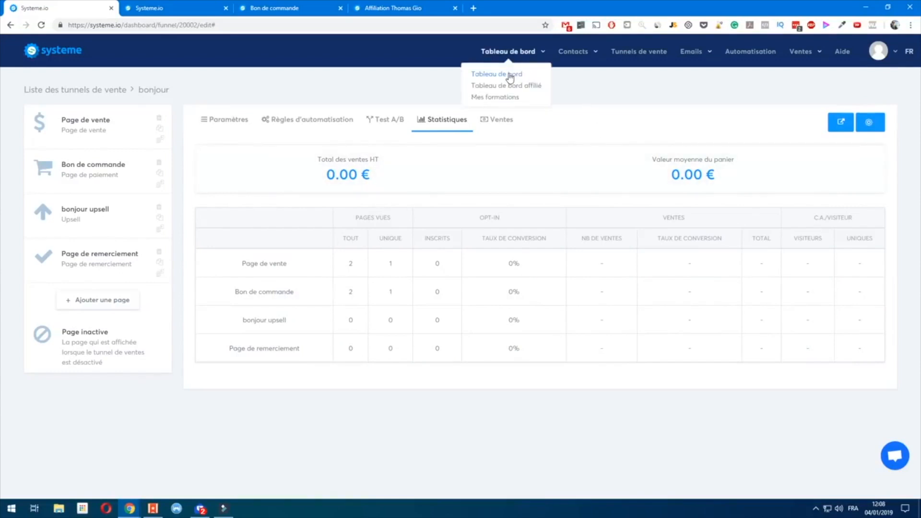
left_click(509, 75)
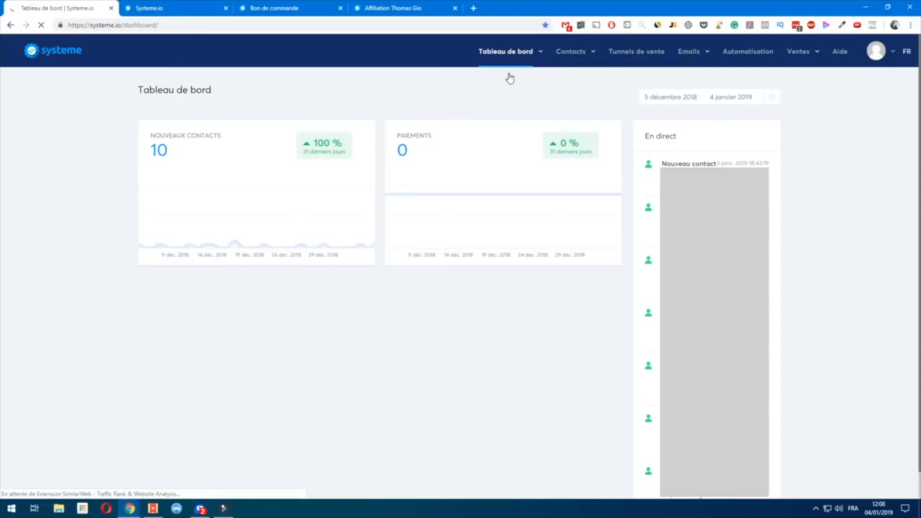